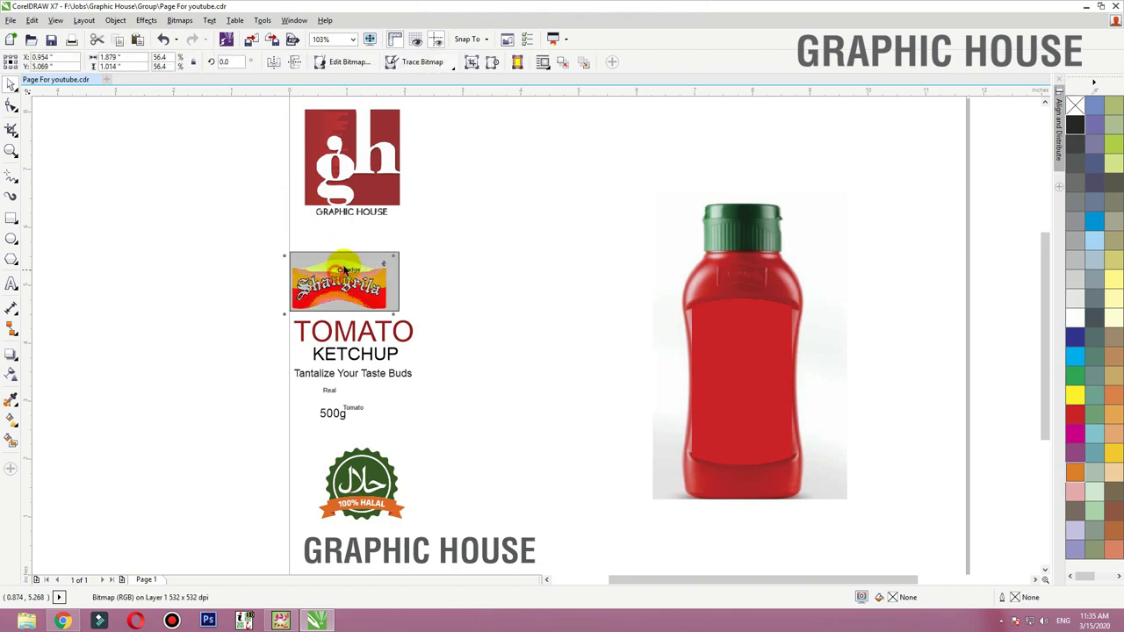
Step: Move the ketchup bottle image closer to the logo and text elements, keeping it selected
click(213, 261)
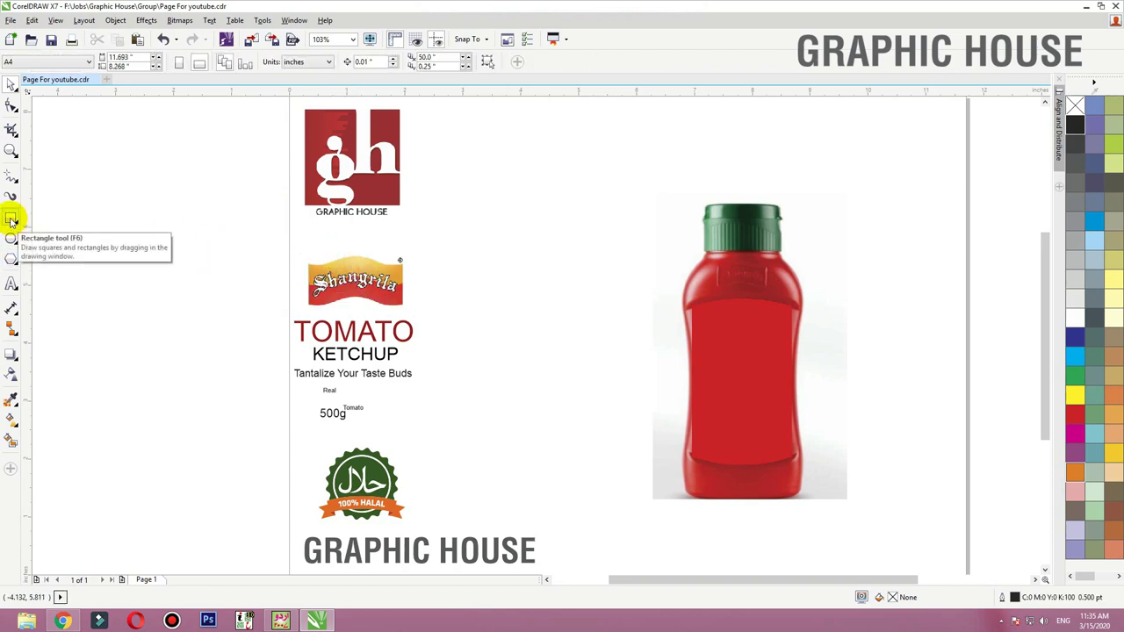
drag(720, 299, 736, 290)
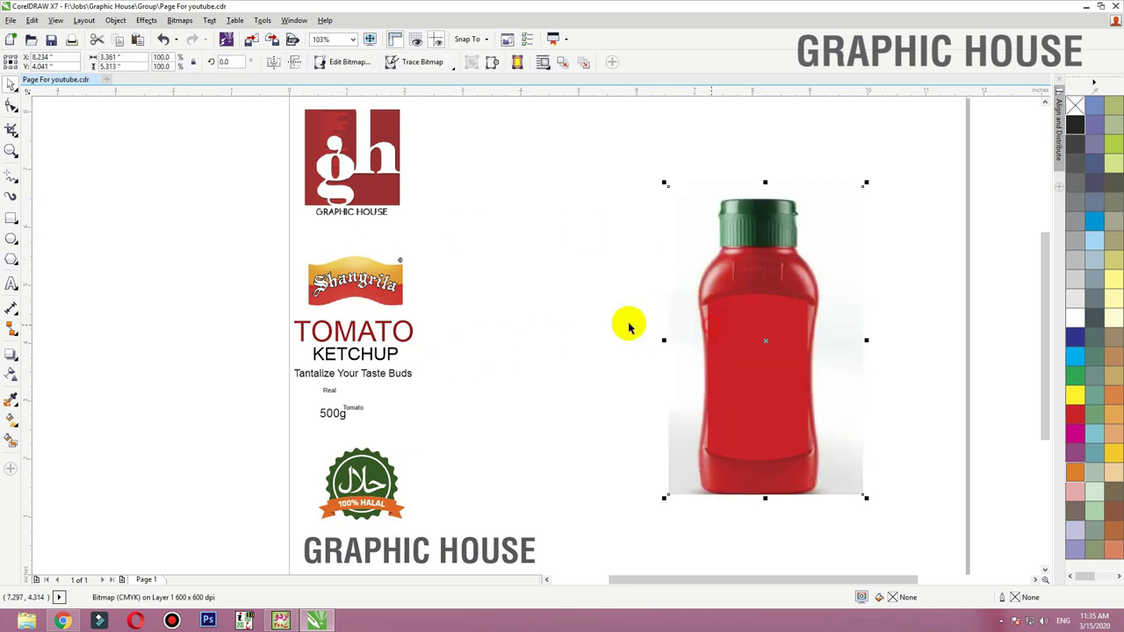
click(517, 327)
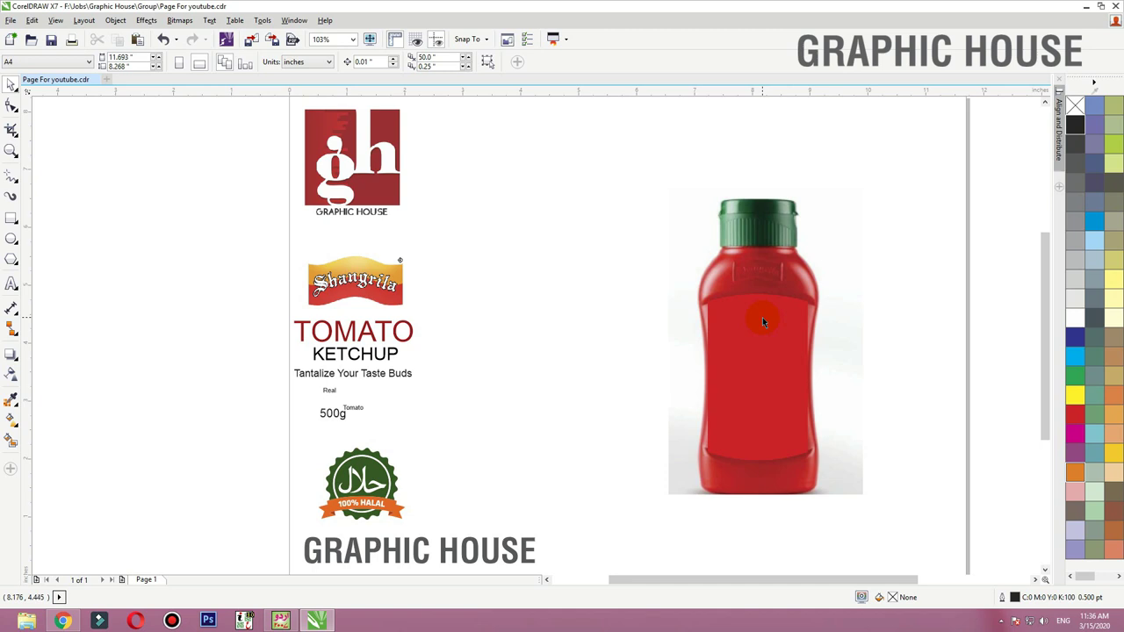
drag(762, 322, 668, 331)
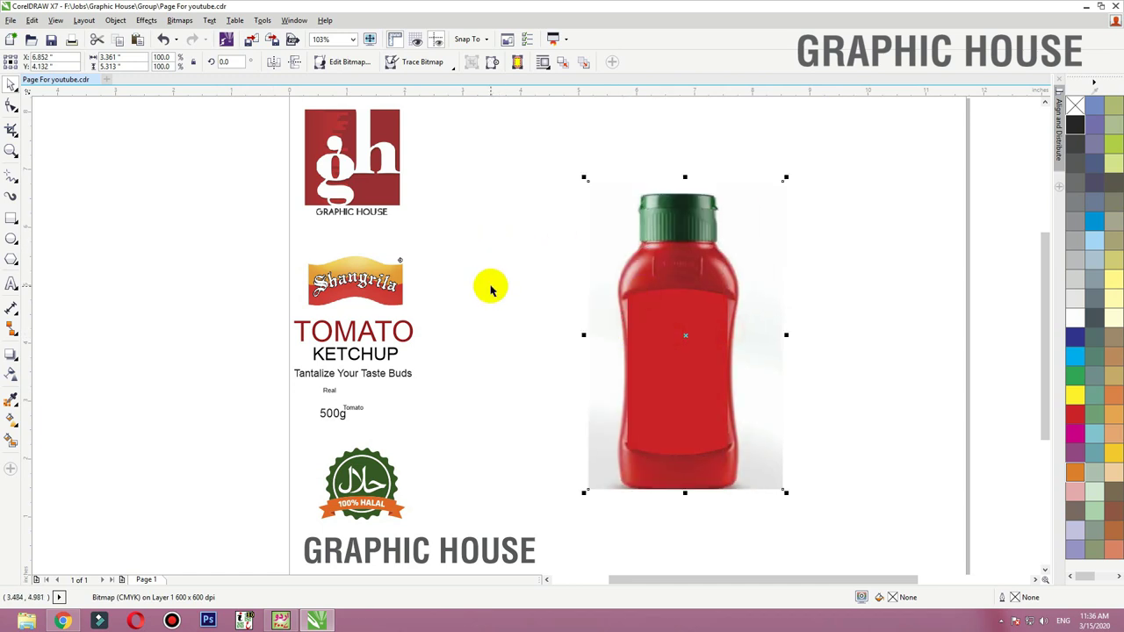
click(681, 316)
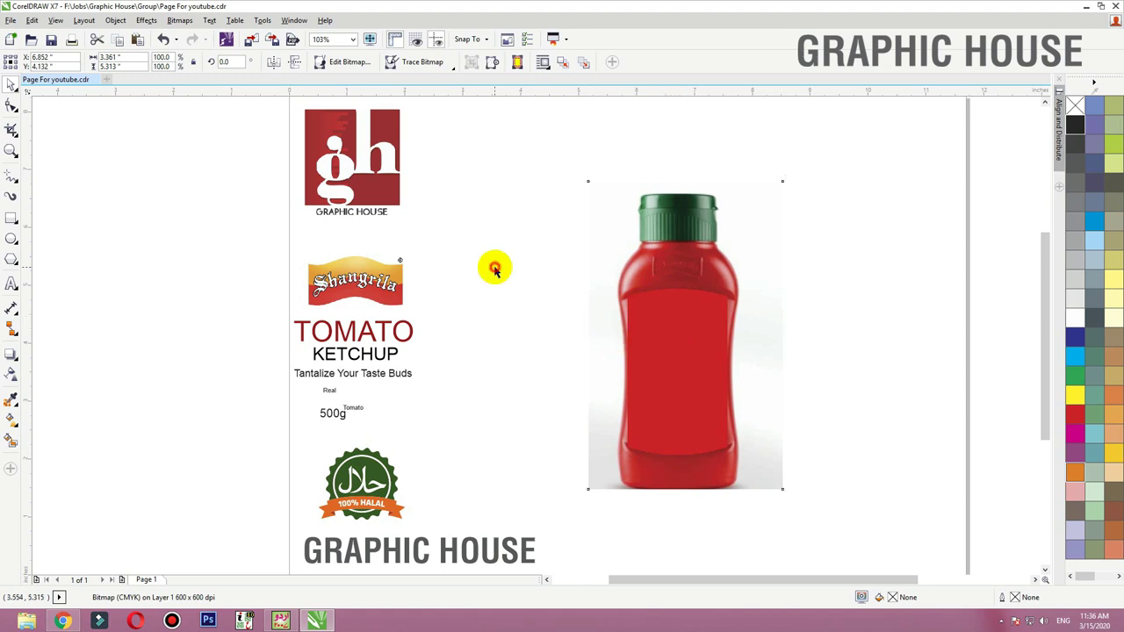
click(495, 269)
click(658, 301)
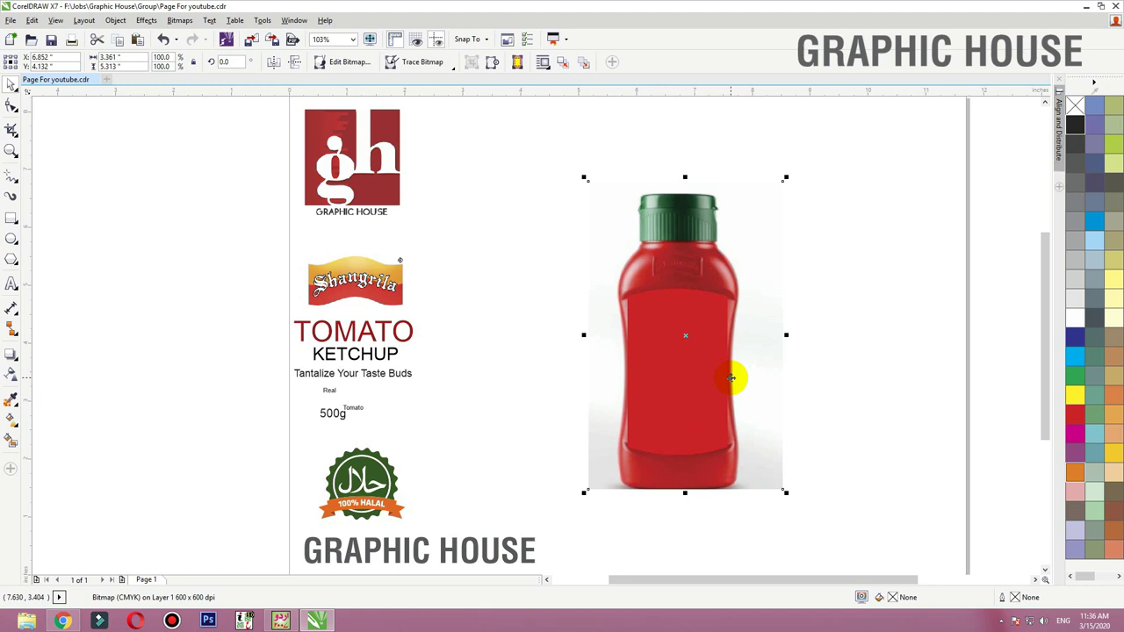
Step: Draw a rectangle about 1.85 × 2.67 inches over the bottle's label area, fill it yellow and align it vertically with the label
click(11, 219)
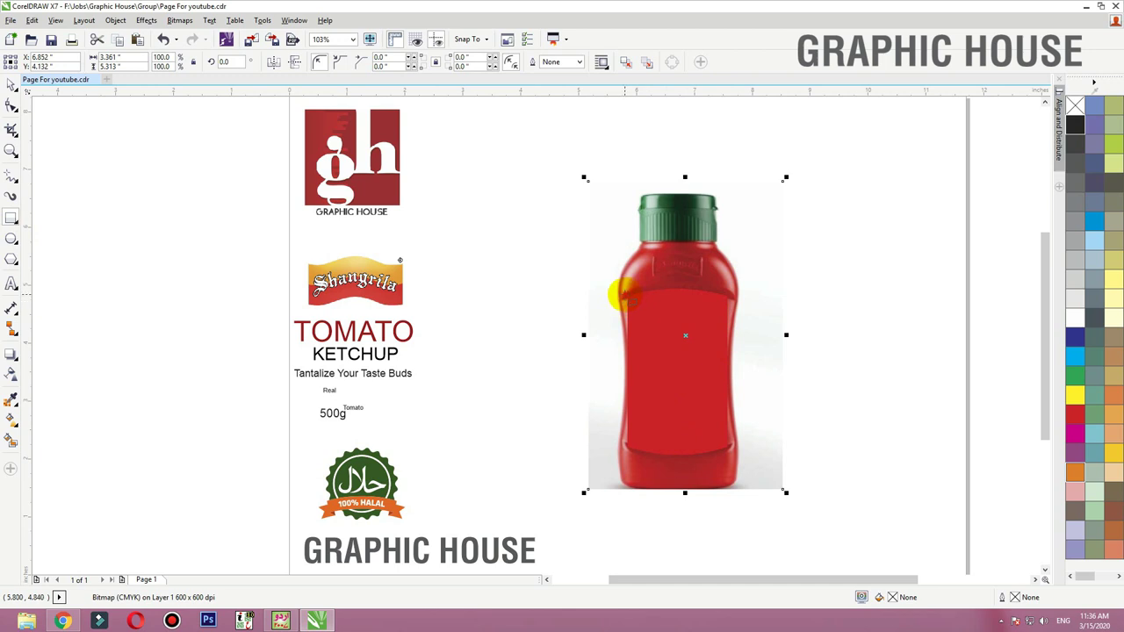
drag(624, 295, 735, 453)
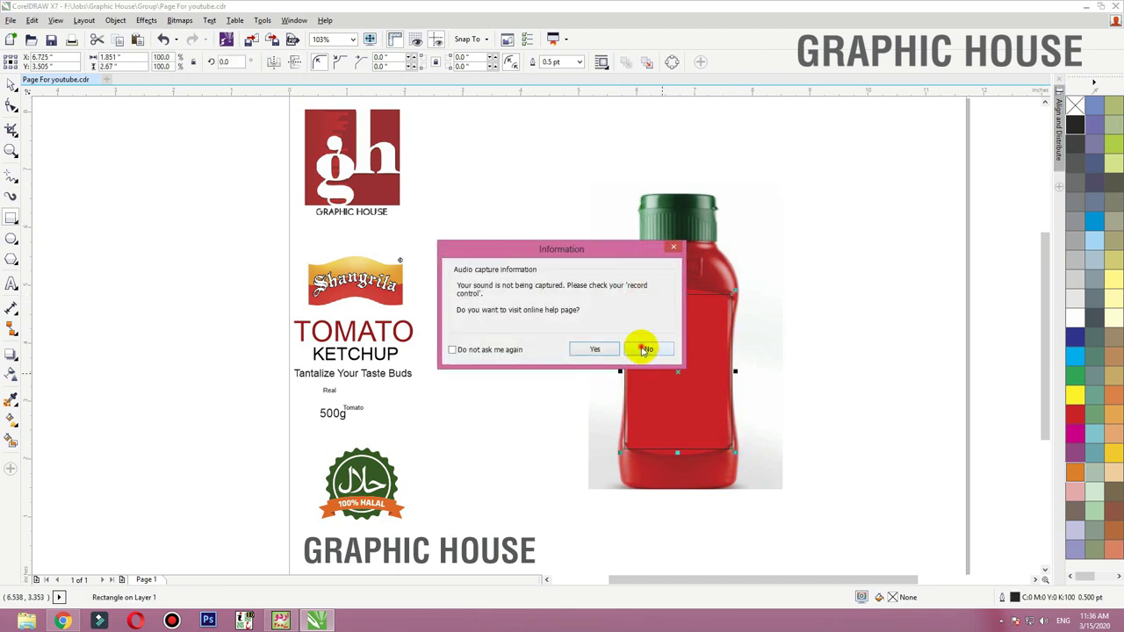
click(647, 350)
click(10, 82)
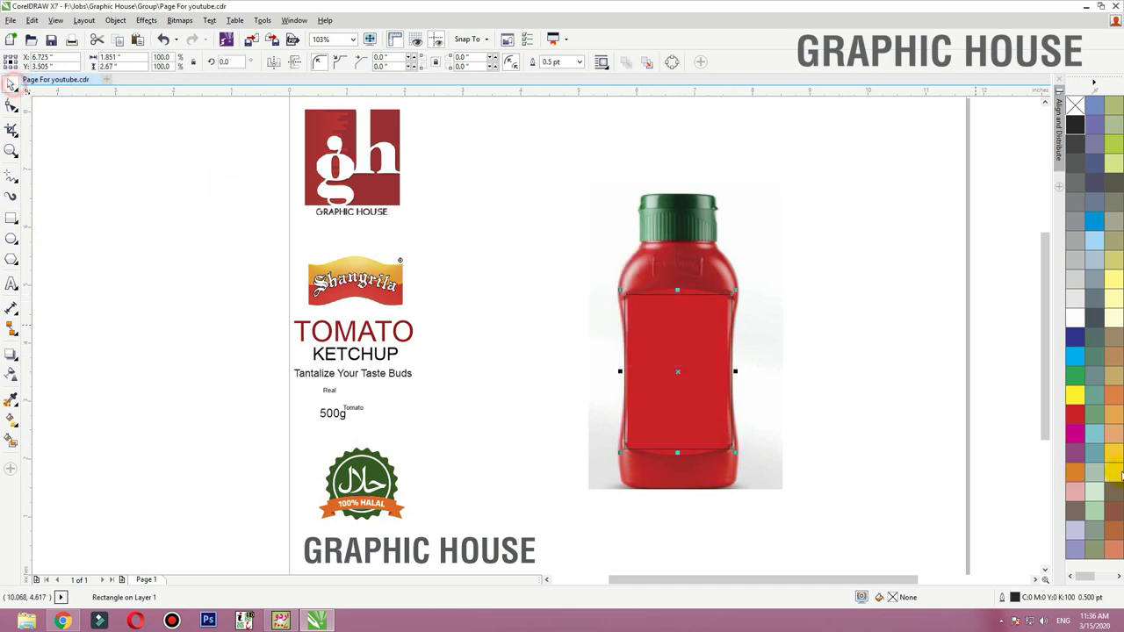
click(1074, 395)
drag(878, 261, 545, 509)
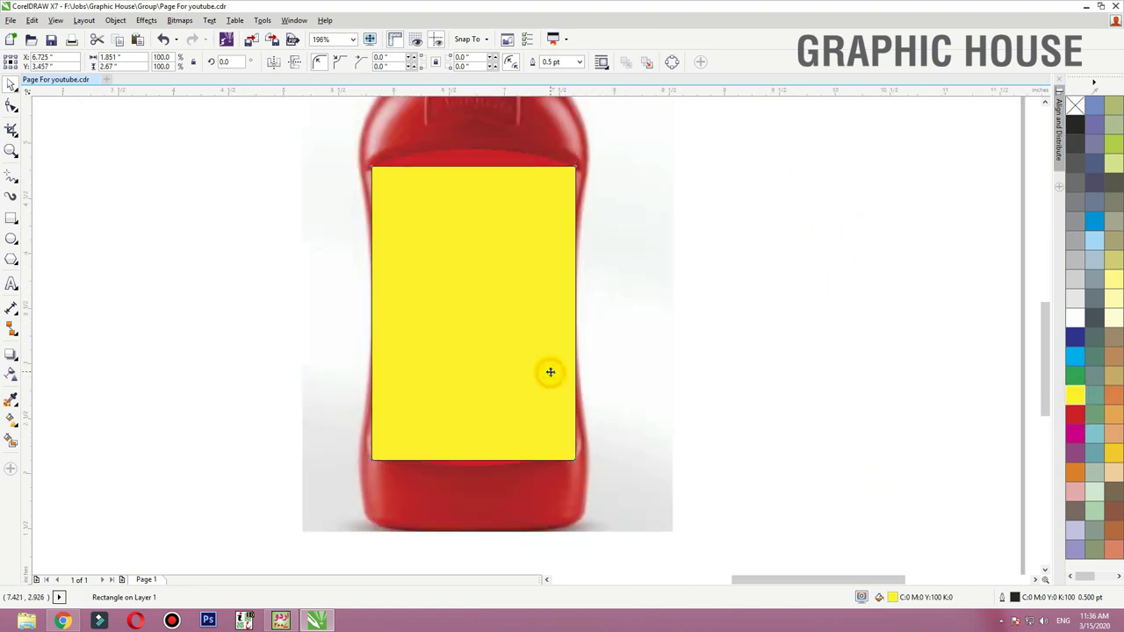
key(Up)
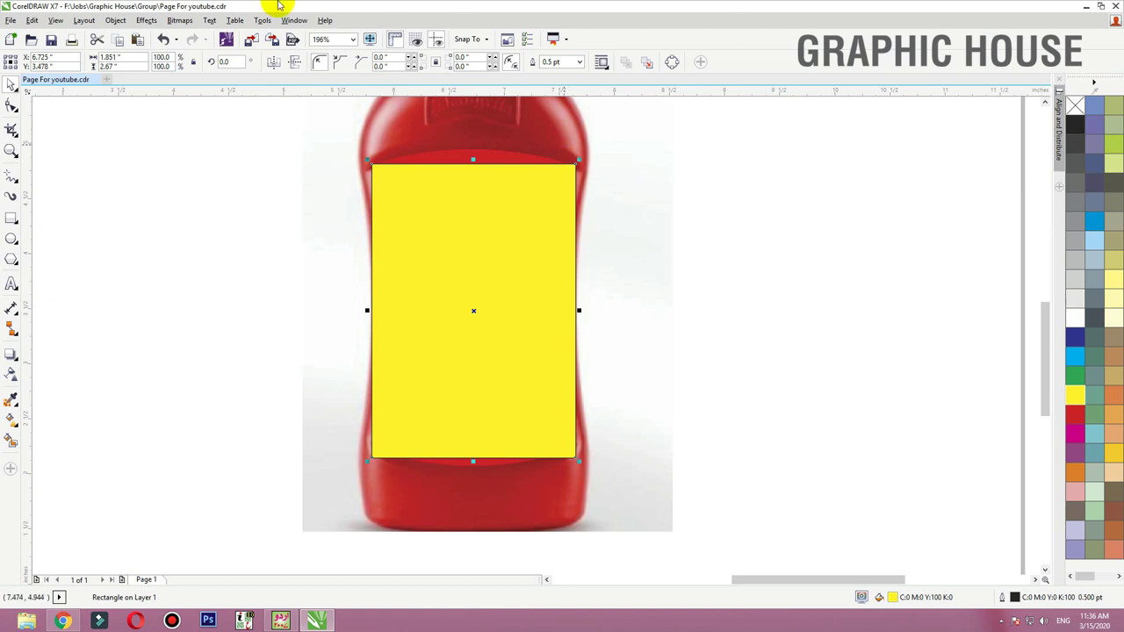
Step: Convert the yellow rectangle to curves, then bow its left edge inward and its top and bottom edges outward to follow the bottle label
click(11, 104)
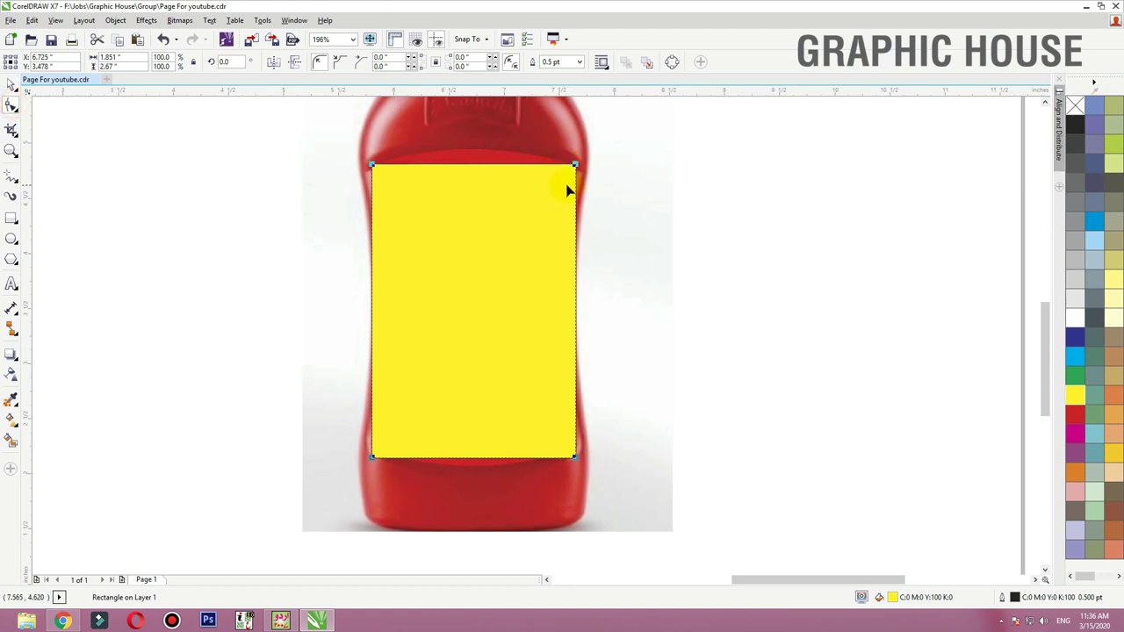
key(ctrl+q)
drag(617, 150, 315, 498)
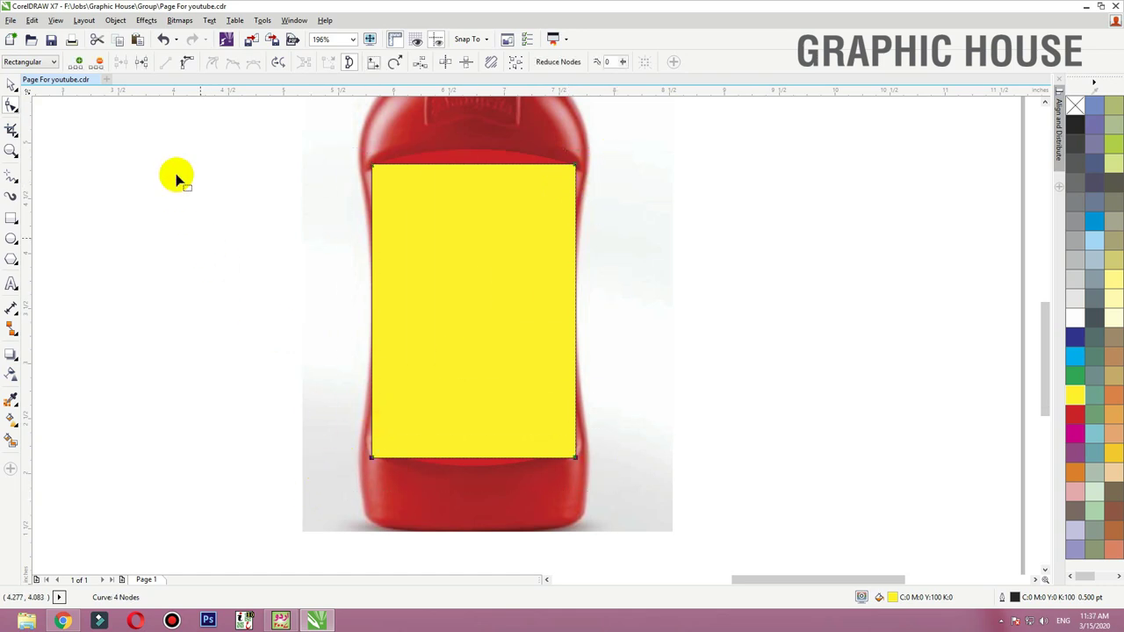
click(184, 69)
mouse_move(372, 336)
mouse_down()
mouse_move(402, 333)
mouse_move(386, 333)
mouse_up()
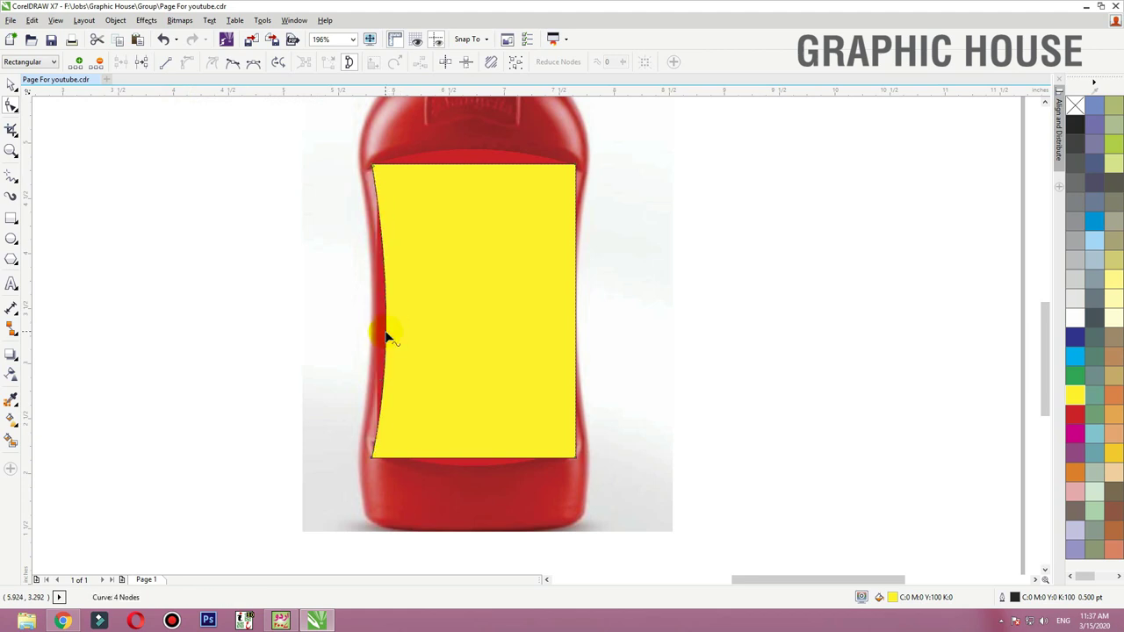
drag(476, 170, 476, 154)
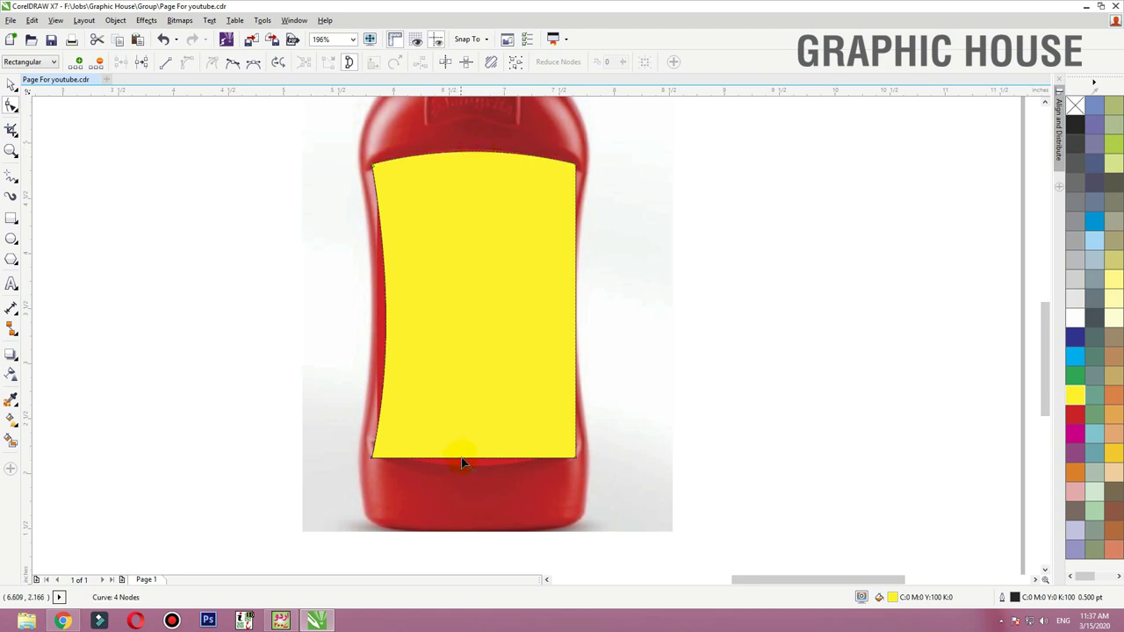
drag(463, 464, 463, 474)
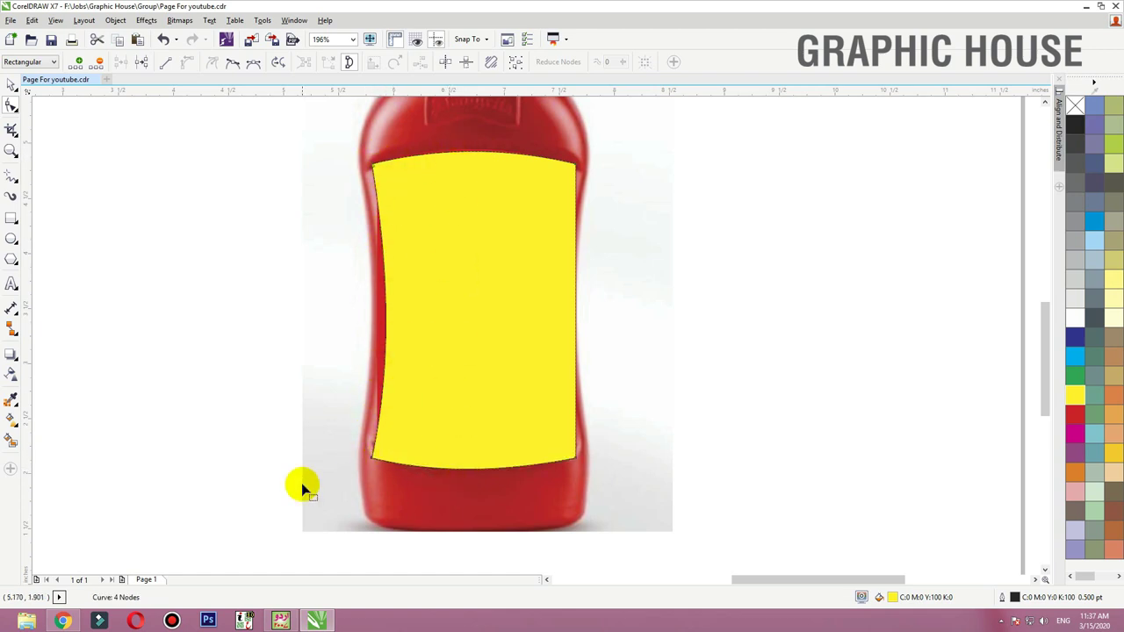
Step: Trim away the right half of the yellow label shape using a blue rectangle about 1.64 × 3.28 inches, then delete the rectangle
click(12, 218)
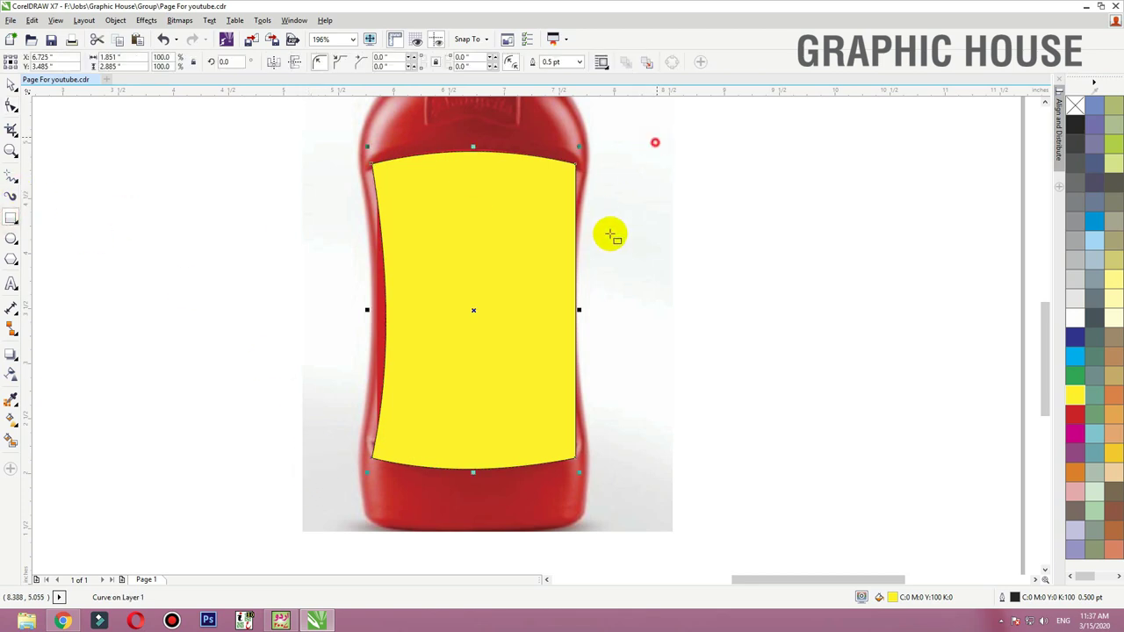
drag(657, 138, 477, 498)
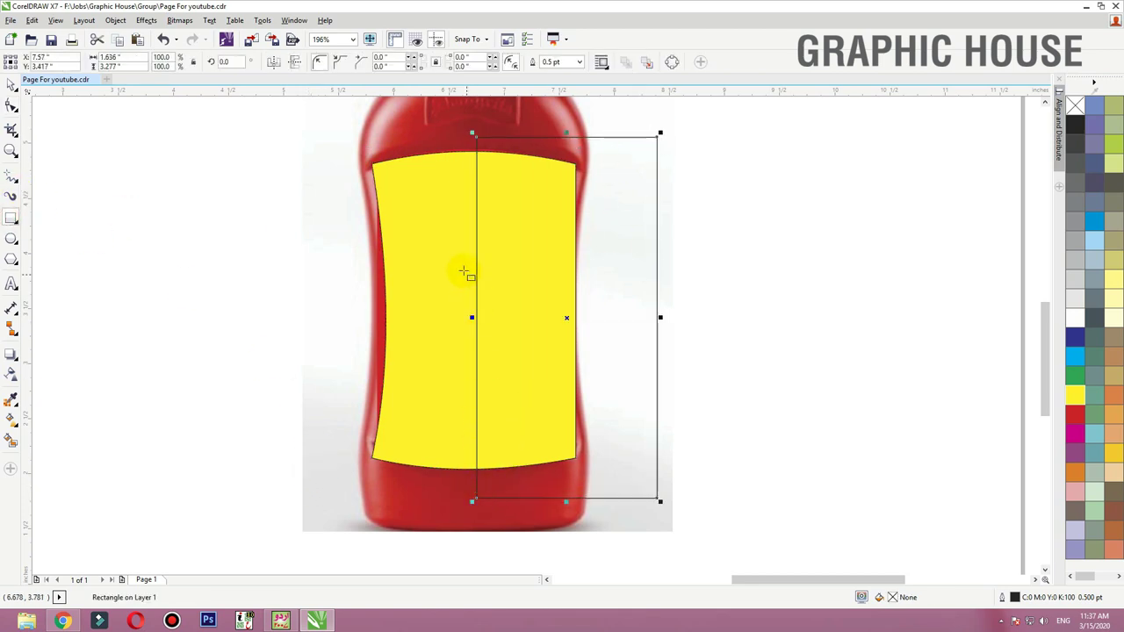
key(space)
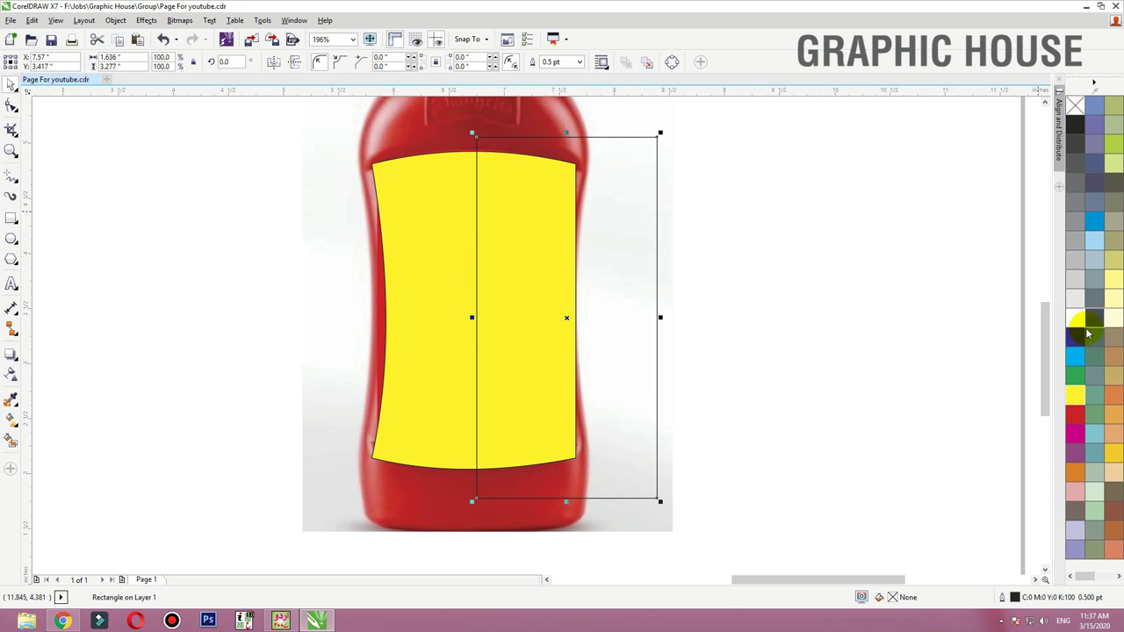
click(1075, 336)
shift+click(453, 218)
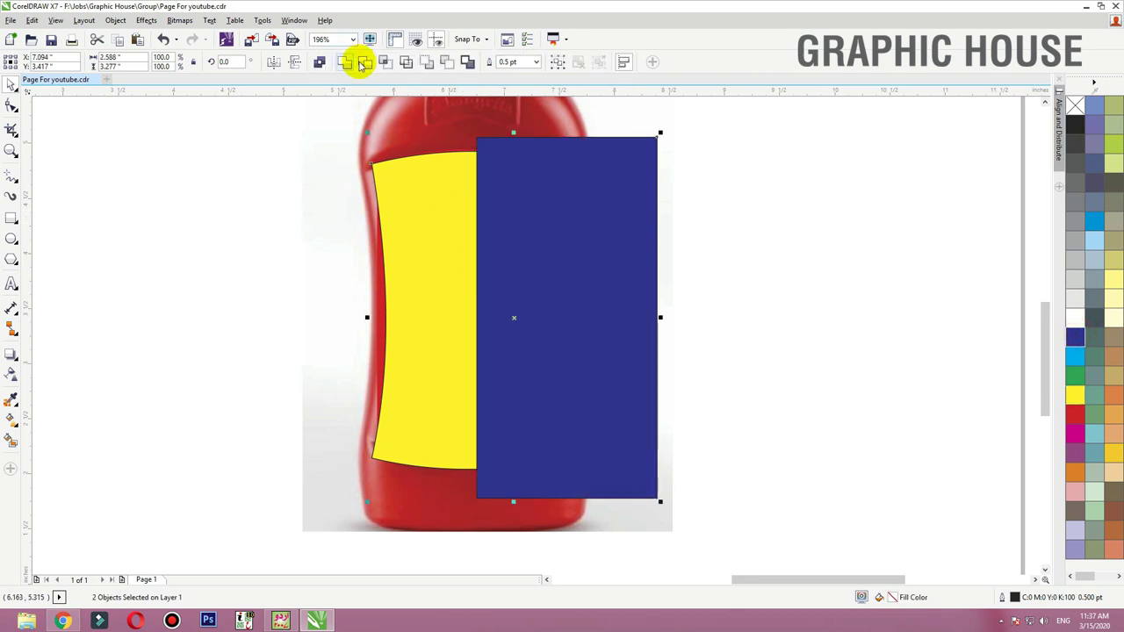
click(362, 64)
click(650, 255)
key(Delete)
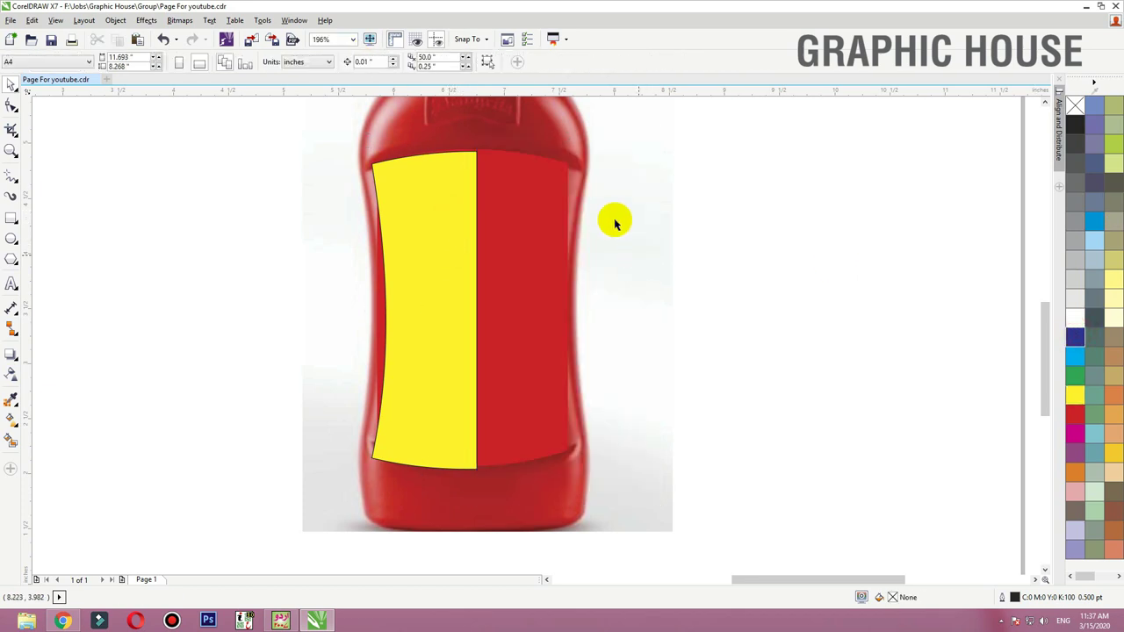
Step: Mirror a copy of the yellow left half to the right and weld both halves into one symmetrical label shape
drag(395, 255, 488, 262)
key(ctrl+z)
drag(366, 310, 520, 311)
shift+click(455, 272)
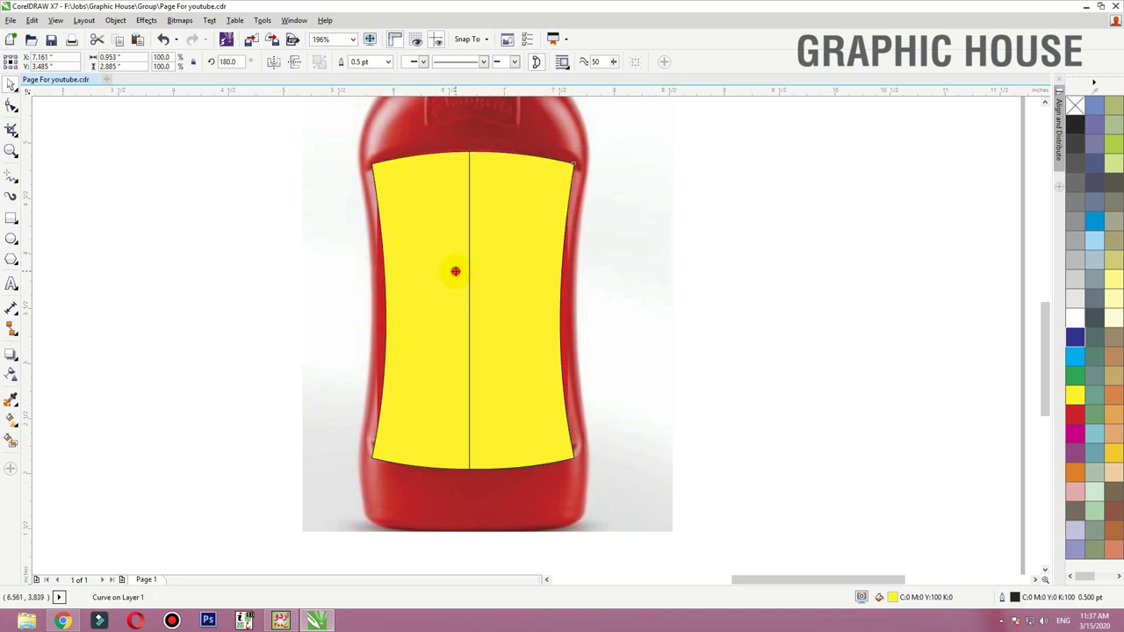
click(320, 65)
Step: Delete the leftover seam node in the middle of the label shape's bottom edge
key(F10)
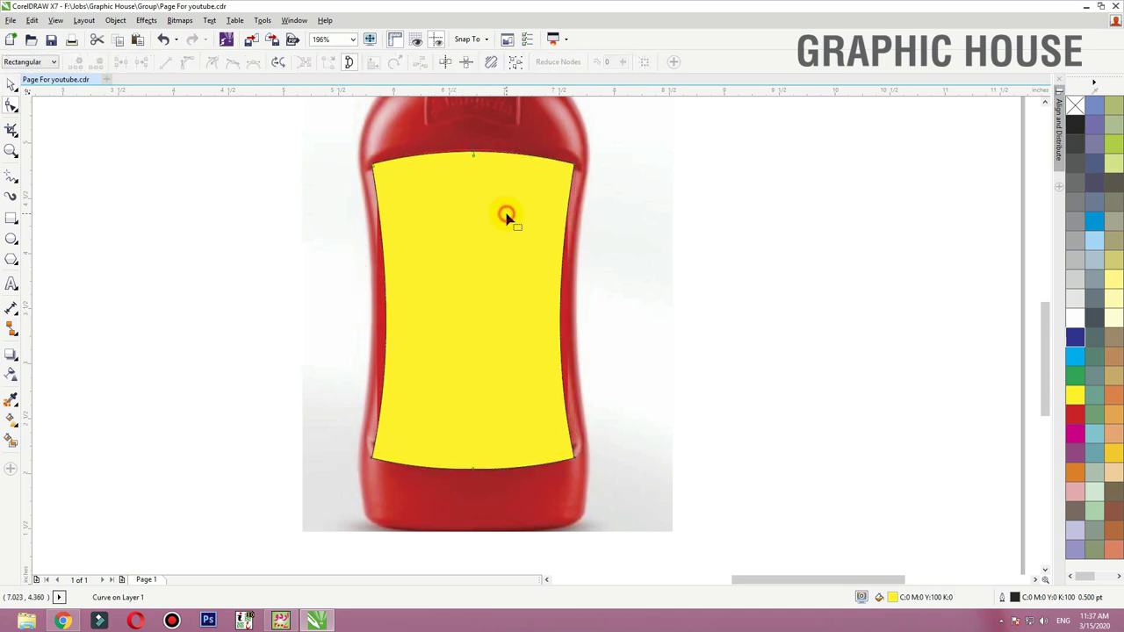
drag(441, 388, 443, 518)
key(Delete)
key(space)
Step: Shift the yellow label shape slightly right and scale it down to about 96.7% to fit inside the bottle's label area
drag(477, 400, 480, 400)
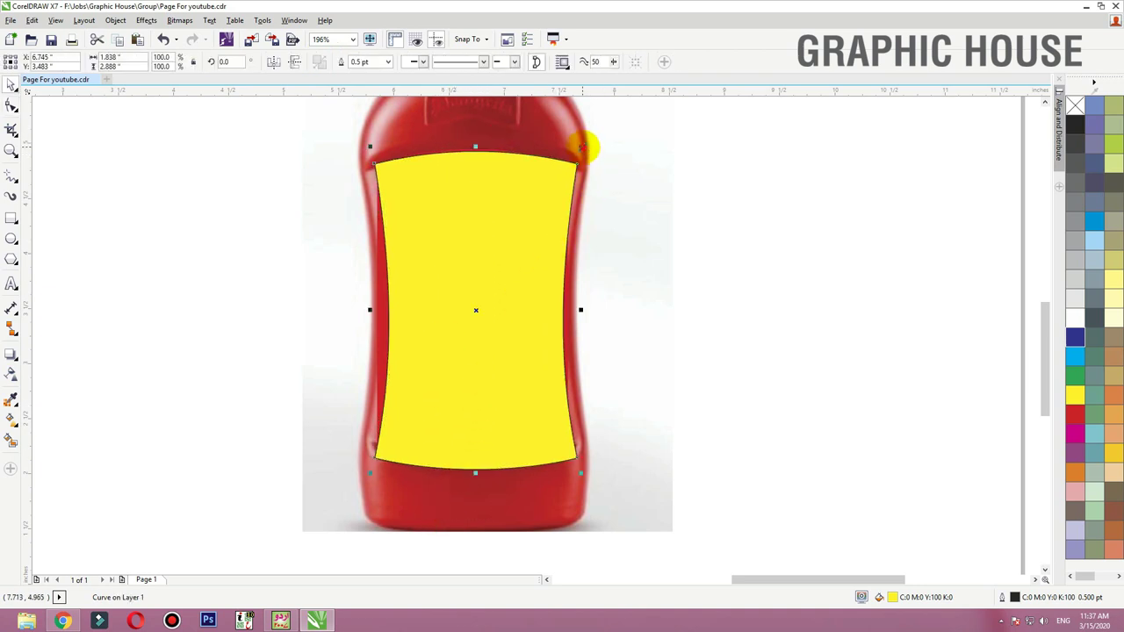
drag(582, 146, 577, 152)
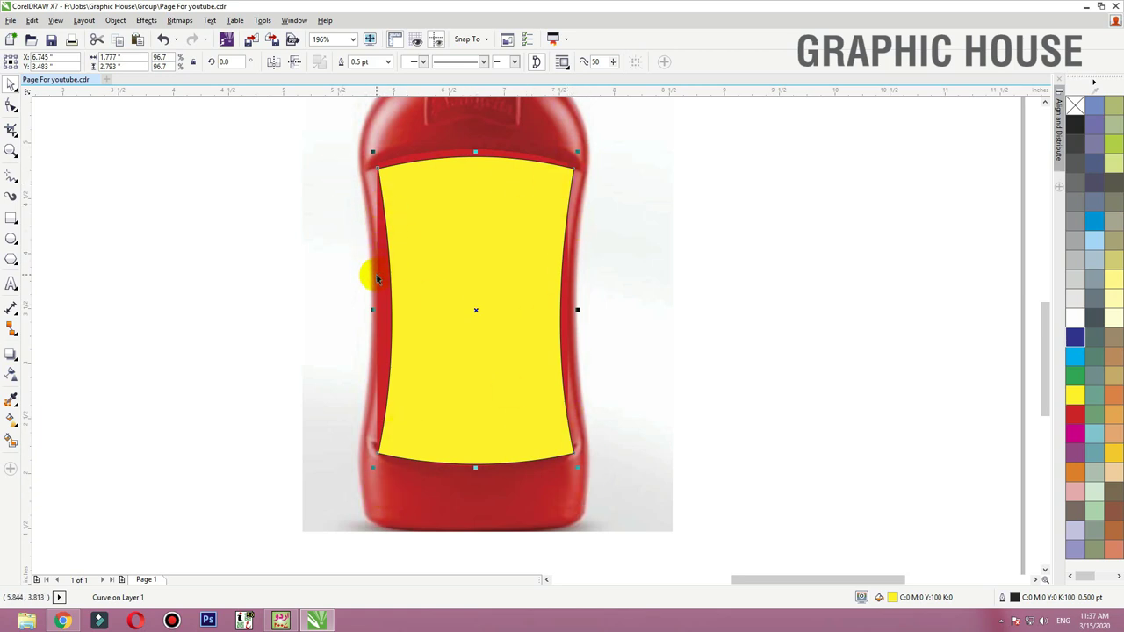
click(474, 152)
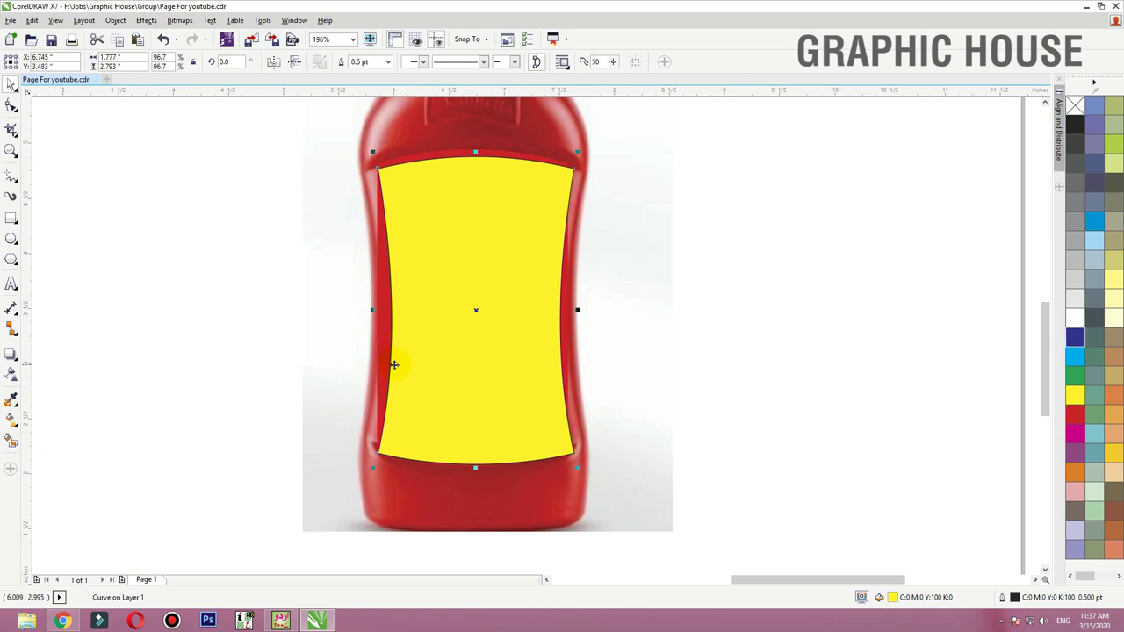
Step: Move the bottle image to the right, clear of the yellow label shape
scroll(689, 269, down, 3)
click(716, 227)
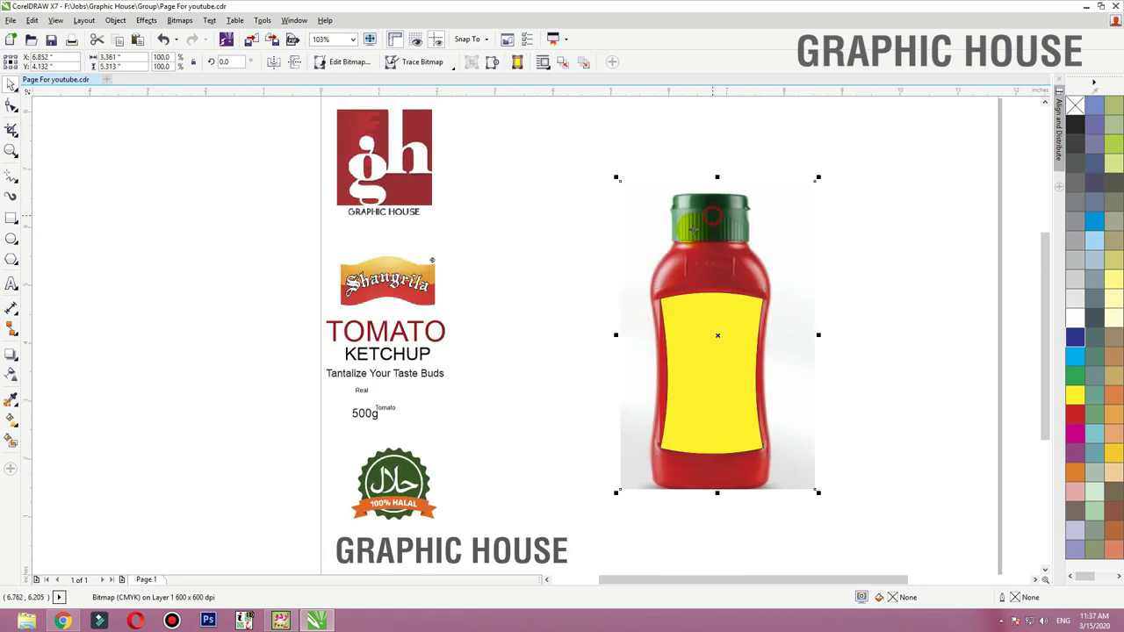
drag(723, 230, 956, 227)
Step: Move the yellow label shape slightly left and remove its outline
click(733, 298)
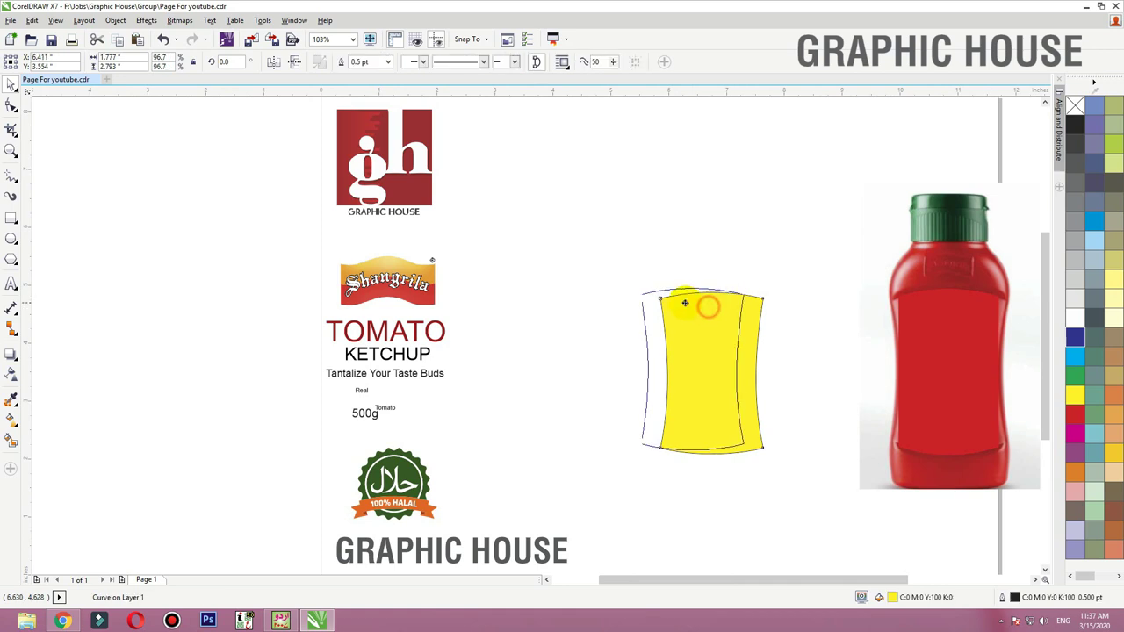
right_click(1076, 106)
key(F2)
drag(884, 200, 527, 493)
Step: Fill the label shape with red (C0 M100 Y100 K0) and enlarge it to about 2.58 × 4.06 inches
click(1113, 143)
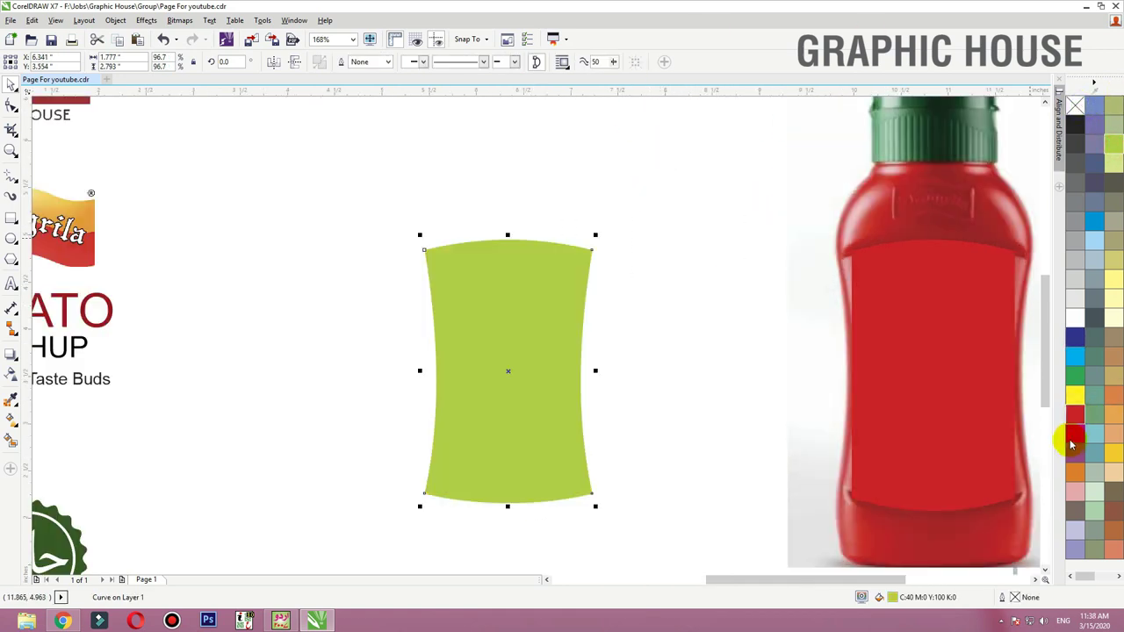
click(1075, 418)
drag(596, 235, 651, 175)
Step: Add a one-step inside contour with an offset of about 0.155 inch to the red label and break the contour group apart
click(11, 356)
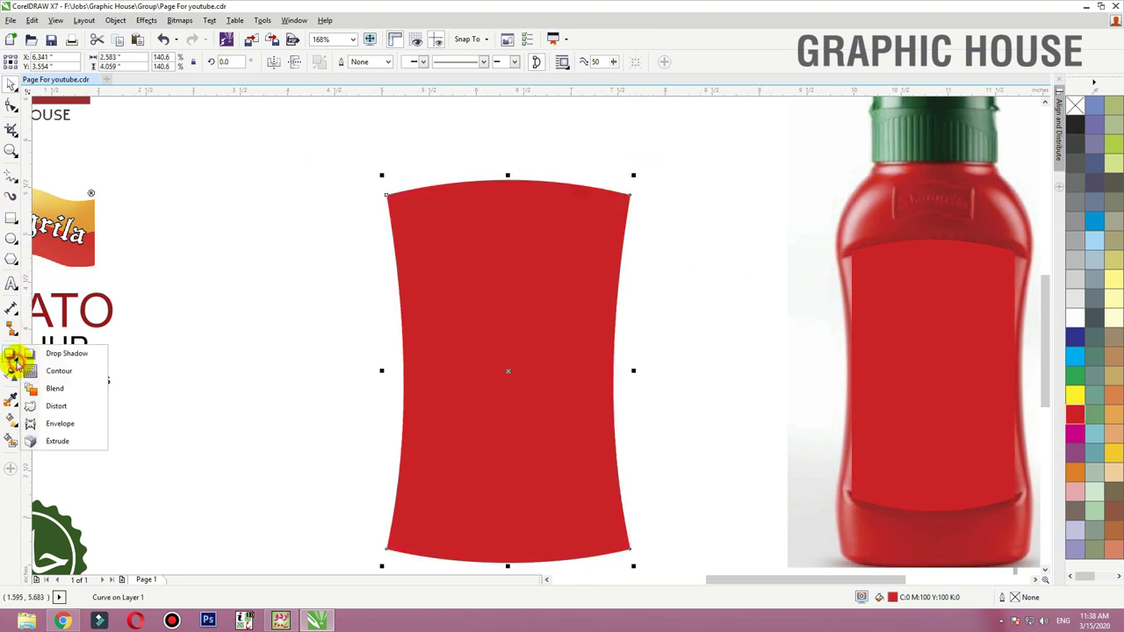
click(50, 372)
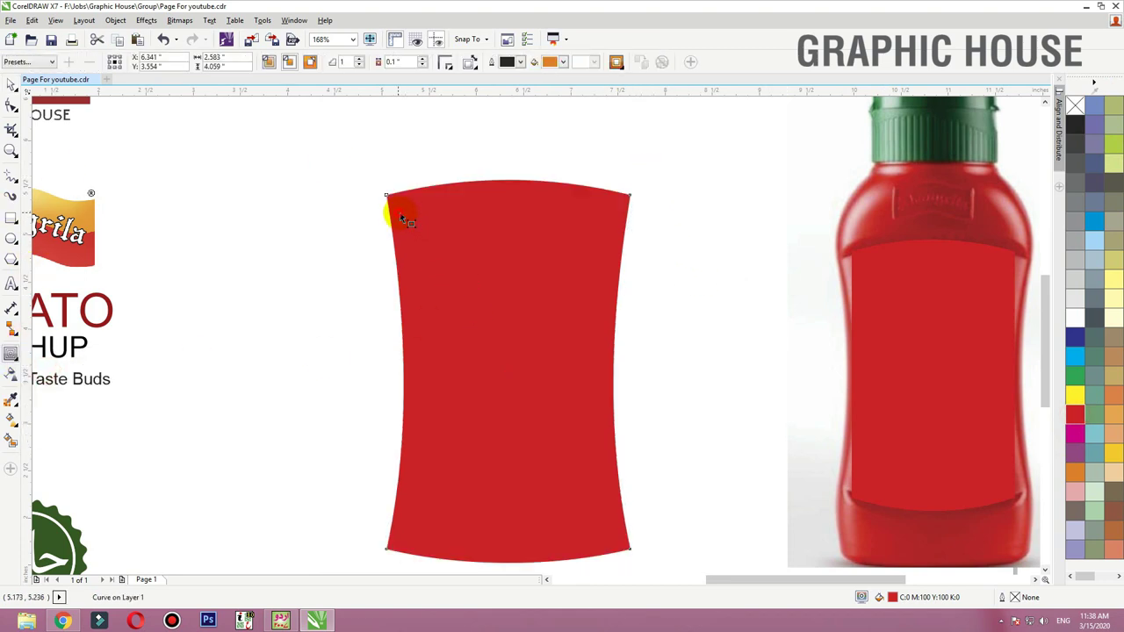
drag(399, 212, 402, 215)
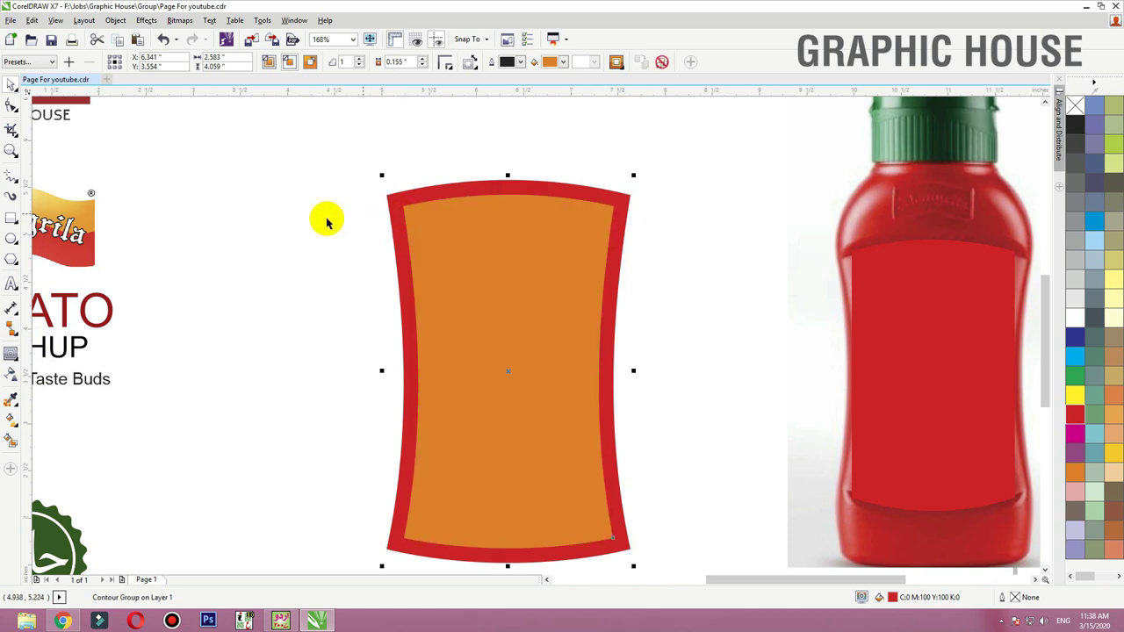
key(ctrl+k)
click(324, 218)
drag(507, 240, 445, 258)
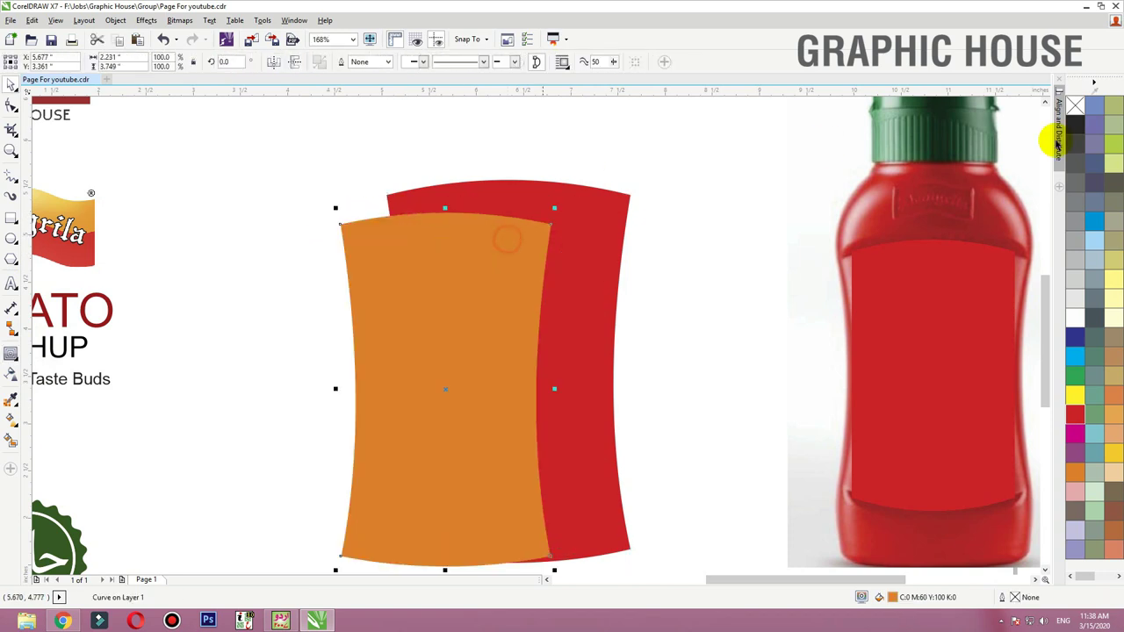
key(ctrl+z)
Step: Remove the inner contour shape's fill and give it a thin white outline
right_click(1076, 129)
click(897, 318)
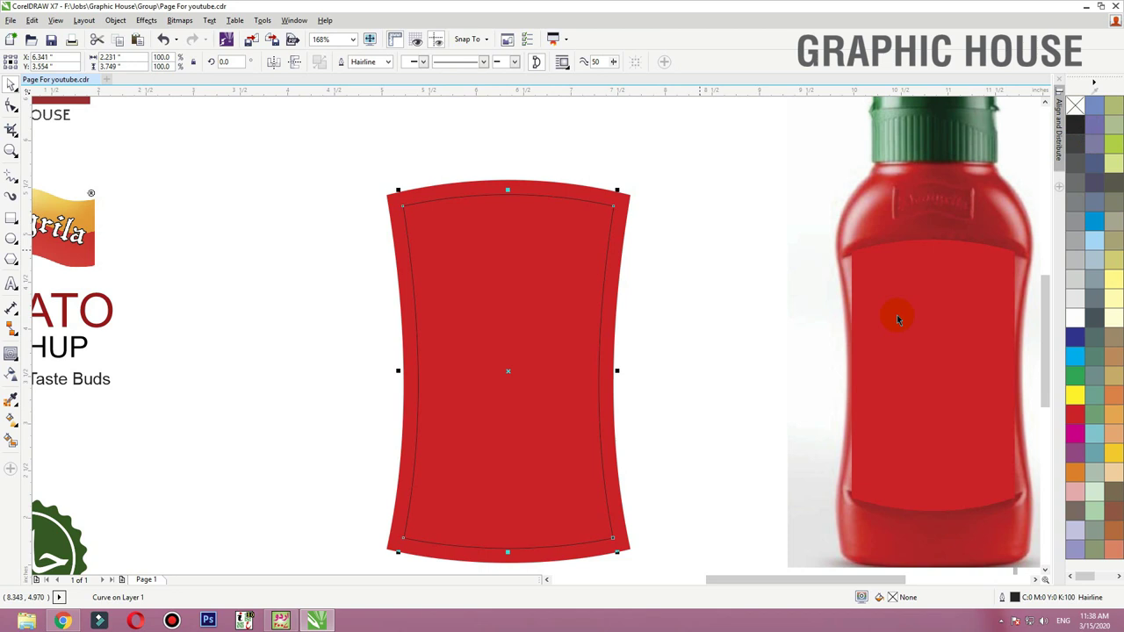
right_click(1079, 316)
click(723, 251)
Step: Move the "Tantalize Your Taste Buds" tagline below the red label and place the halal badge near the label's lower right corner
scroll(546, 315, down, 3)
scroll(546, 314, up, 2)
click(808, 318)
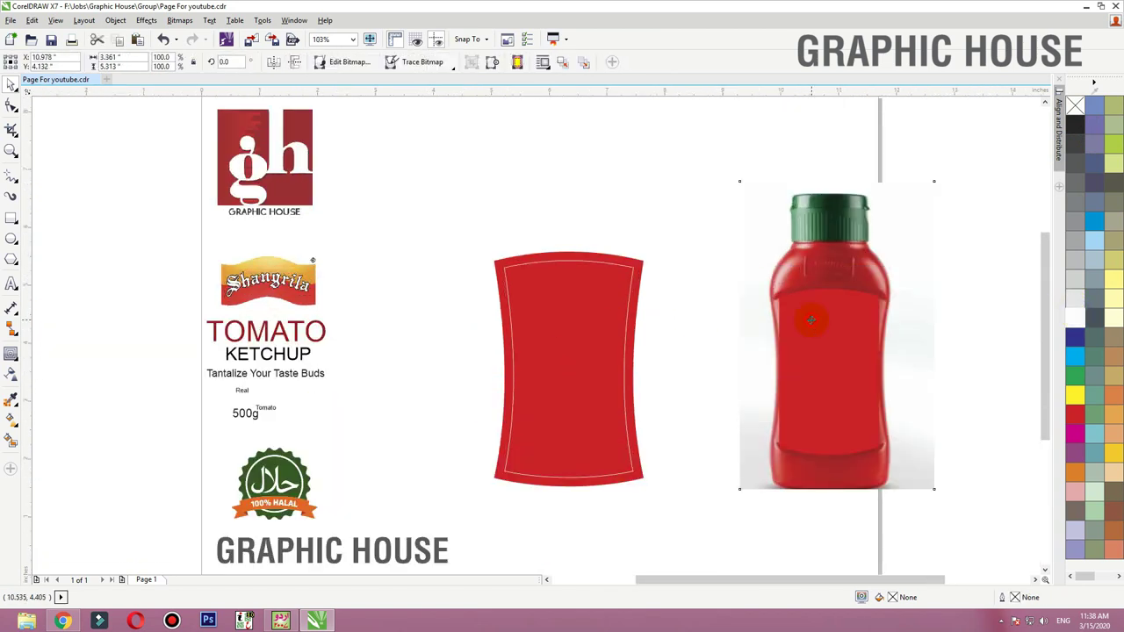
click(297, 372)
drag(299, 374, 494, 519)
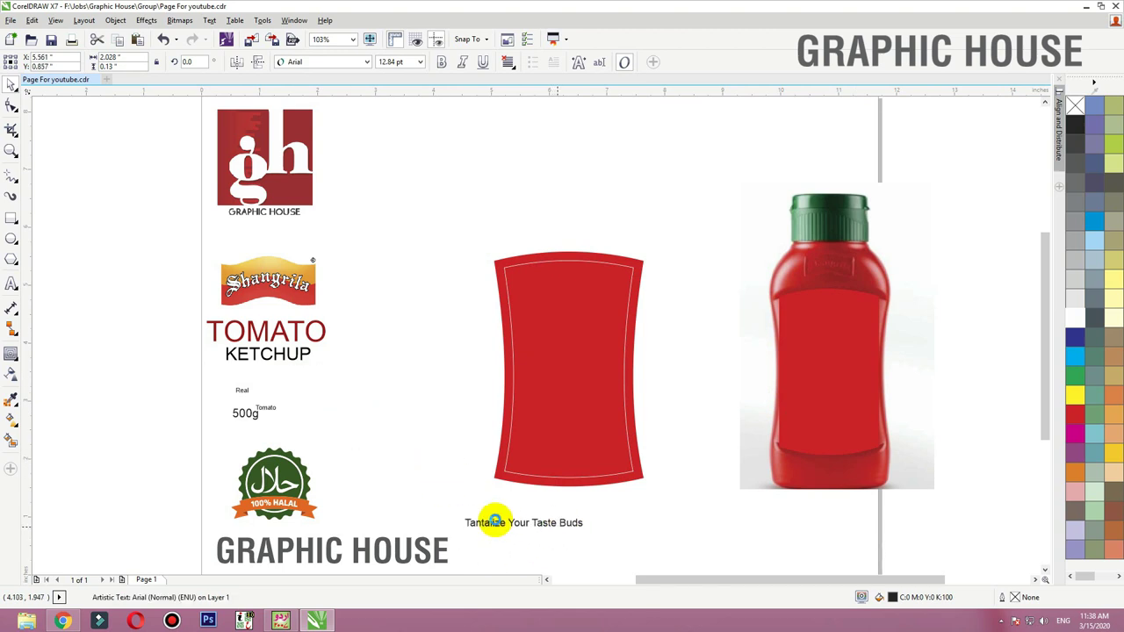
drag(291, 508, 699, 529)
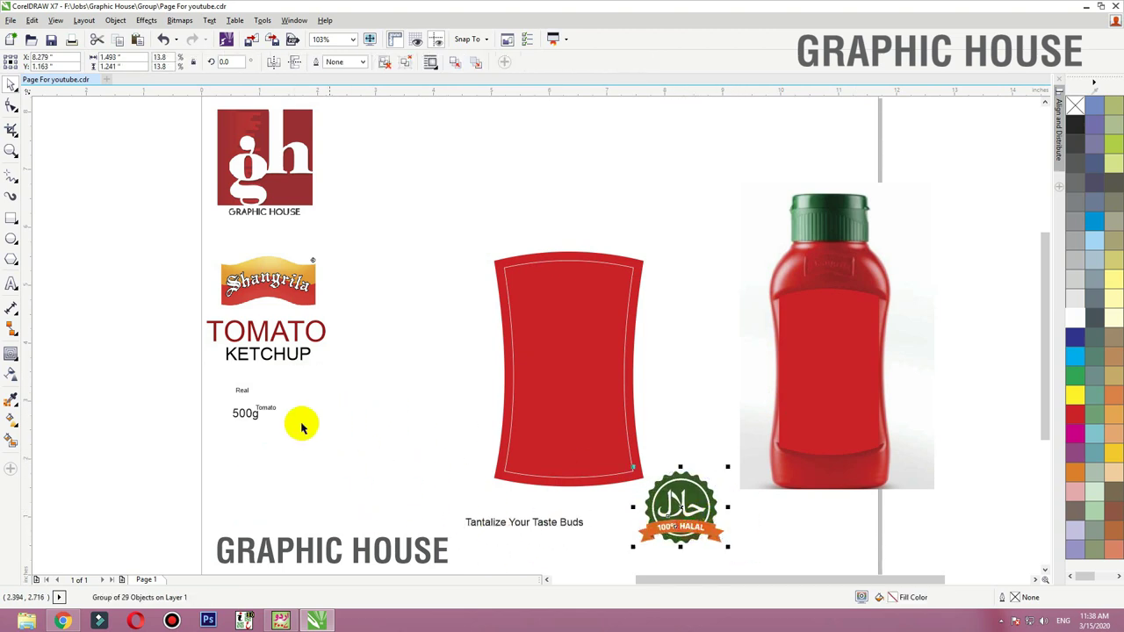
Step: Move the TOMATO KETCHUP, Real, Tomato and 500g texts together with the Shangrila logo closer to the red label's left side
drag(332, 455, 190, 309)
drag(290, 358, 385, 415)
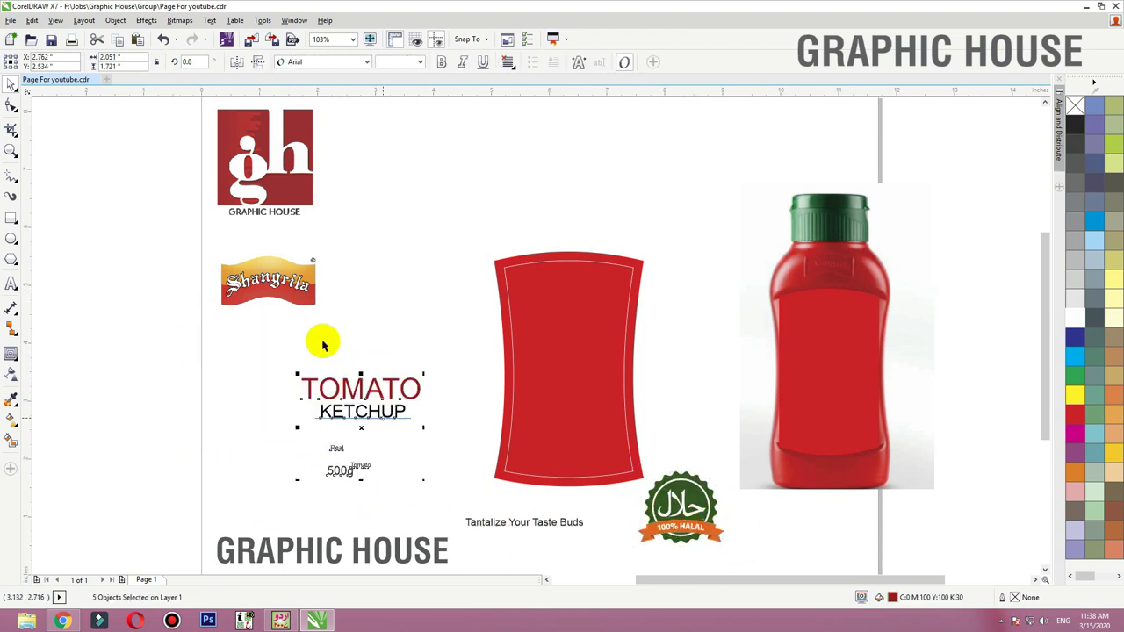
drag(301, 298, 425, 331)
click(402, 251)
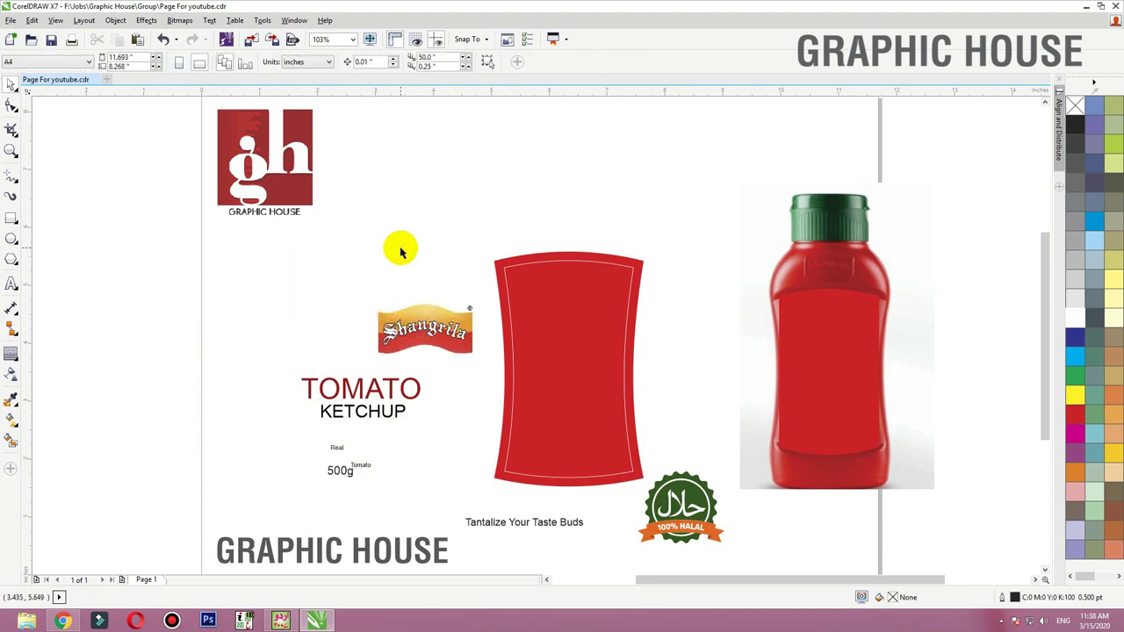
Step: Select the whole TOMATO text, switch to Chrome and search Google Images for "TOMATO"
key(F2)
drag(305, 237, 817, 593)
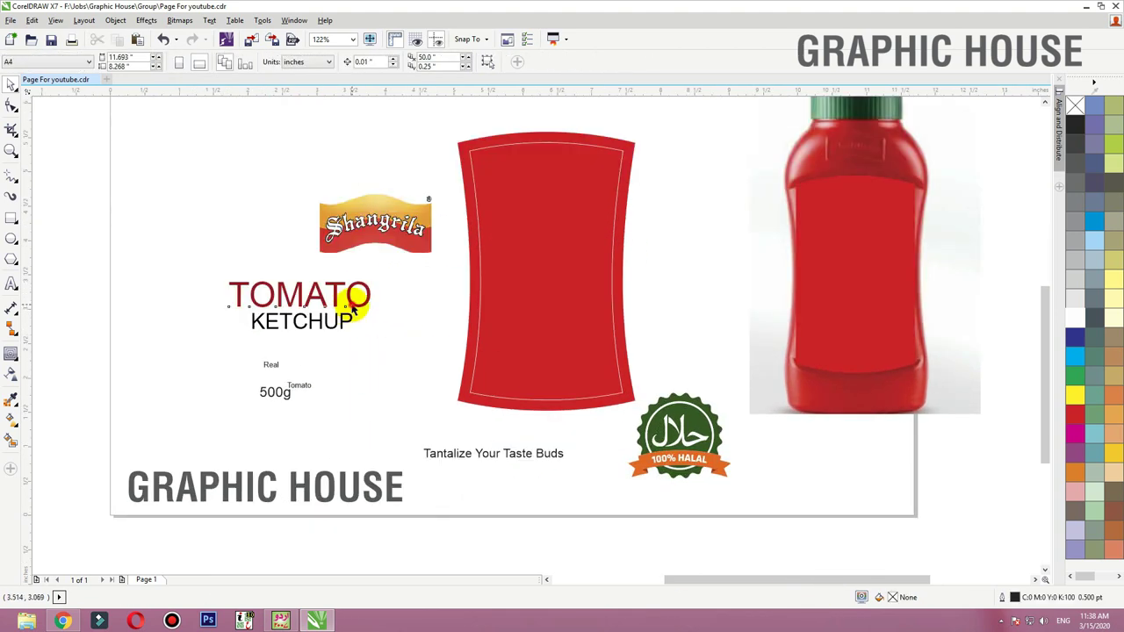
double_click(351, 304)
key(ctrl+a)
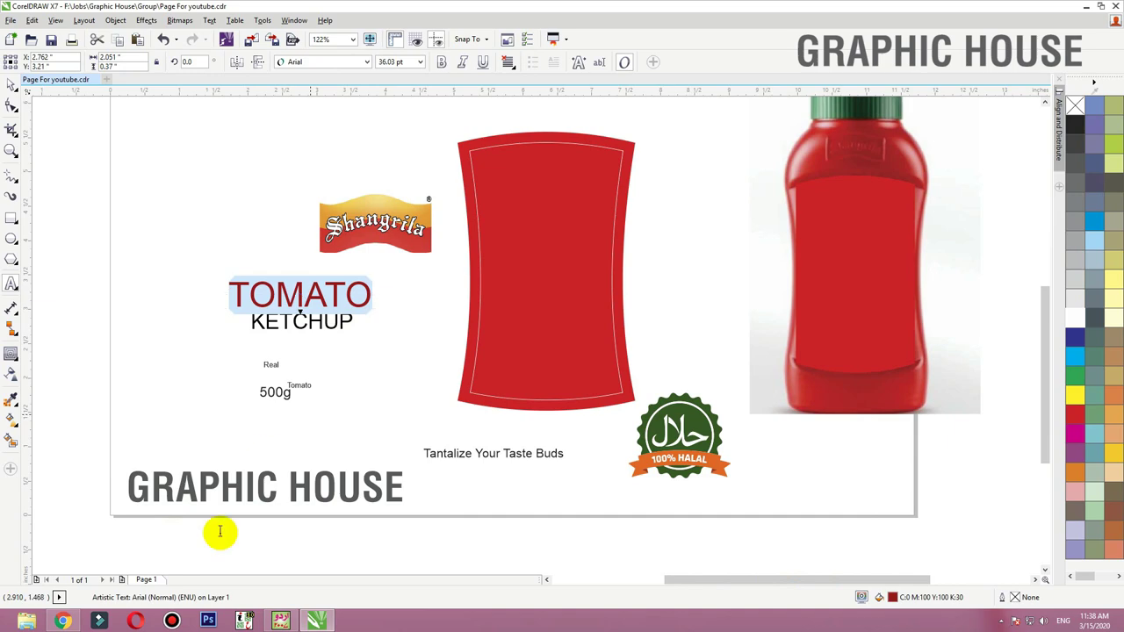
click(62, 621)
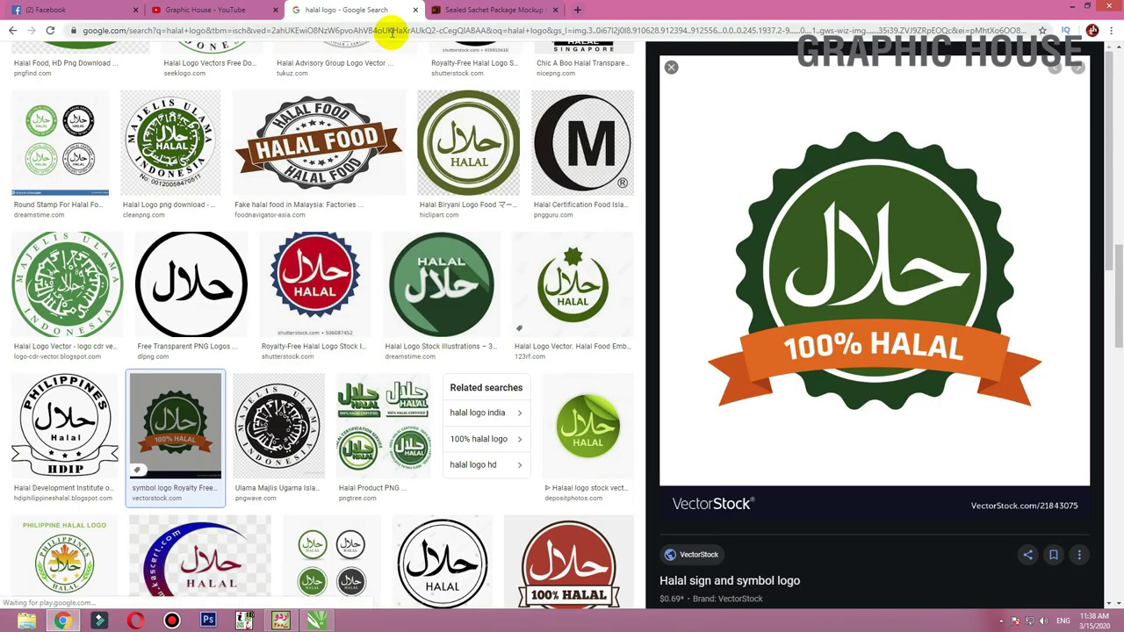
click(392, 31)
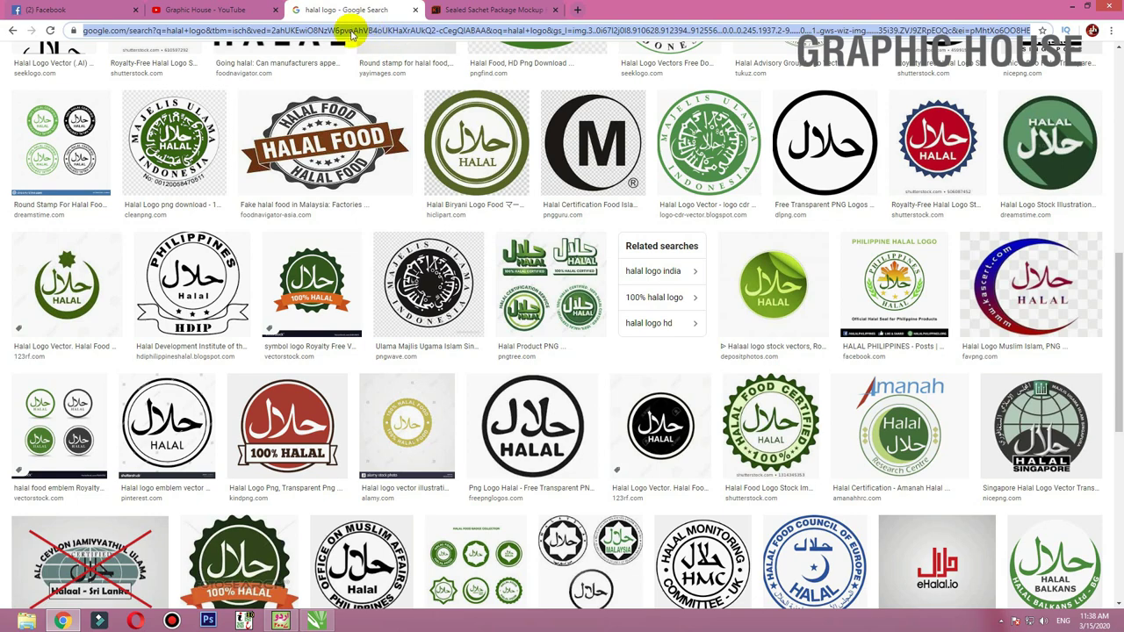
text(TOMATO)
key(Return)
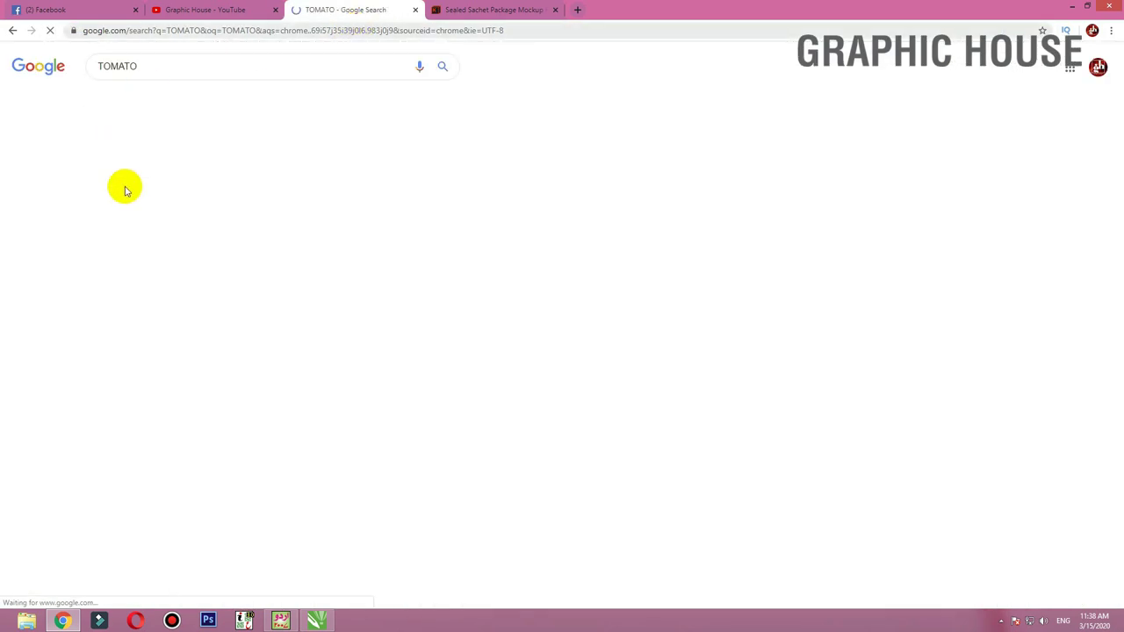
click(153, 100)
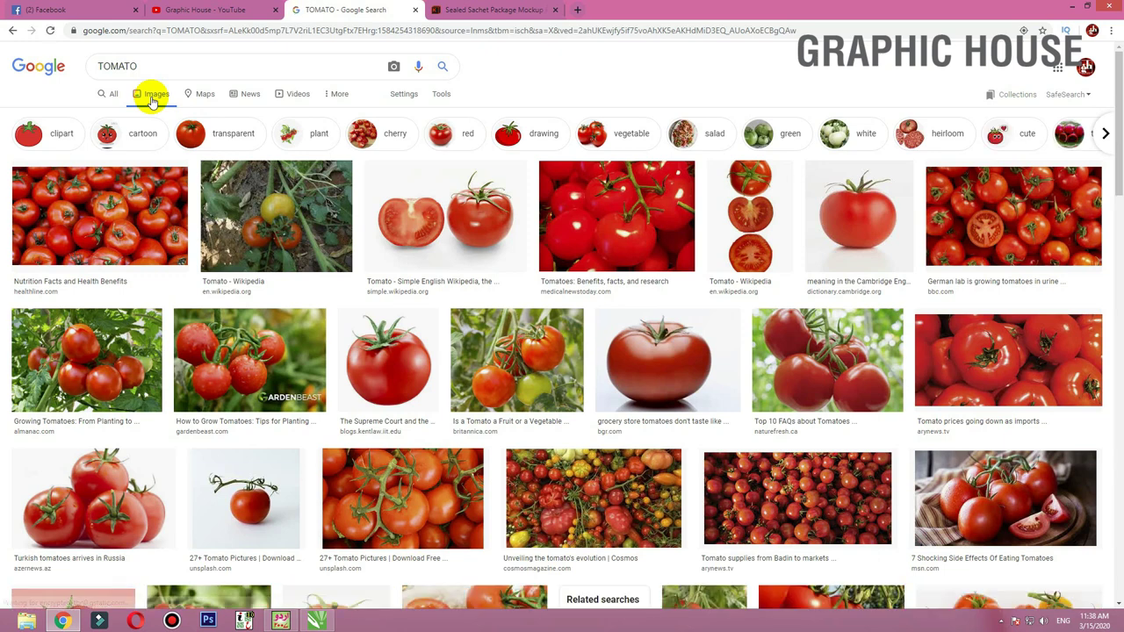
Step: Restrict the tomato image results to the Large size
click(444, 94)
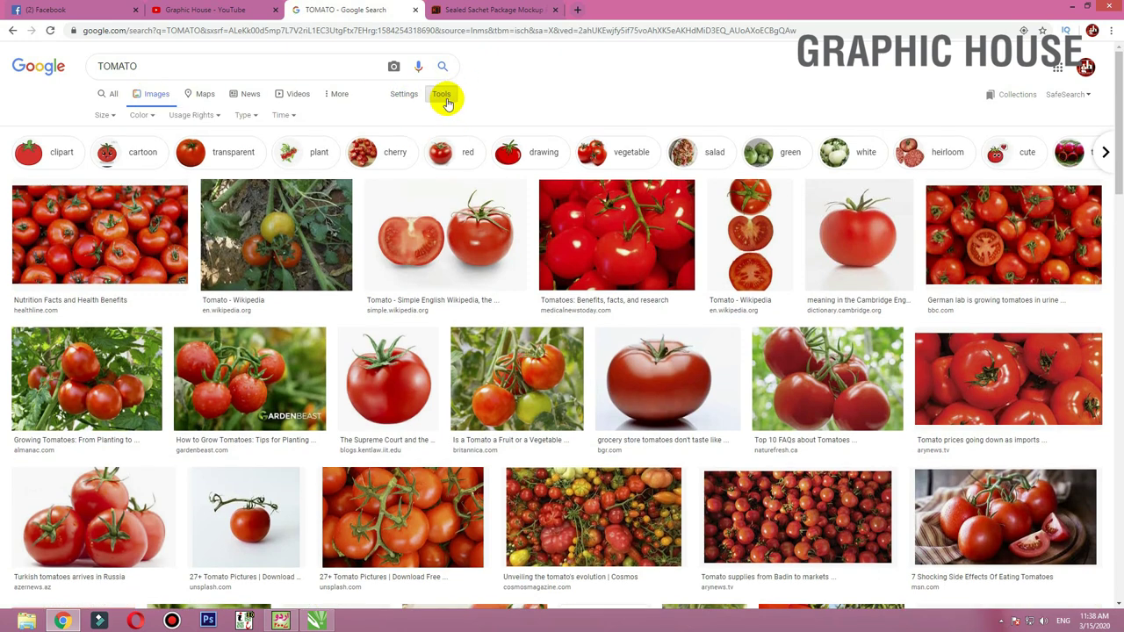
click(109, 117)
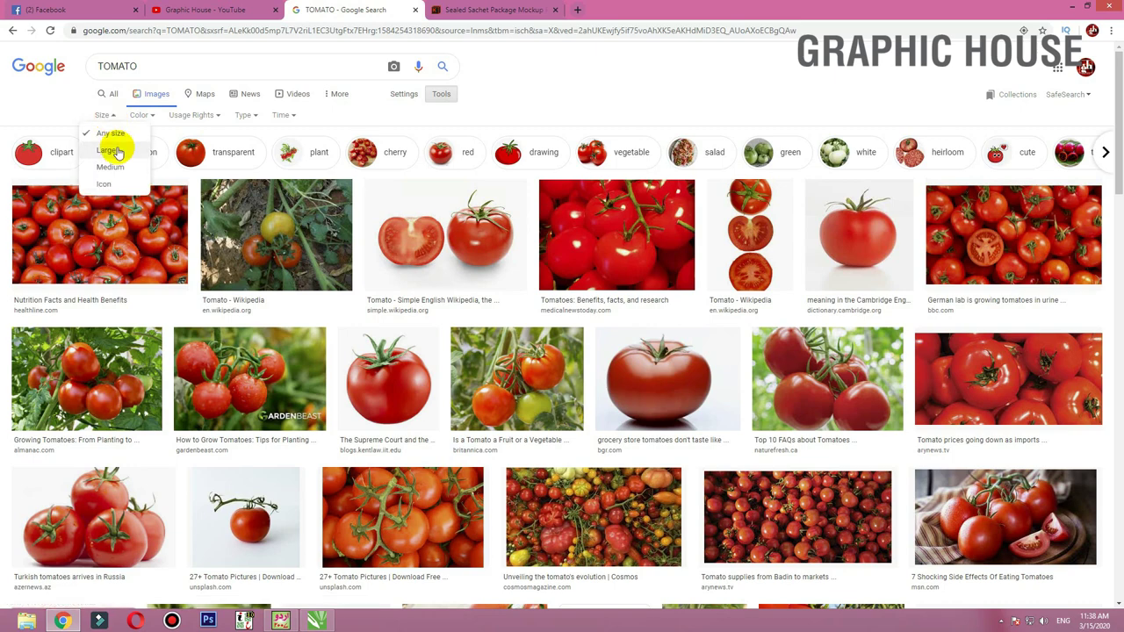
click(113, 148)
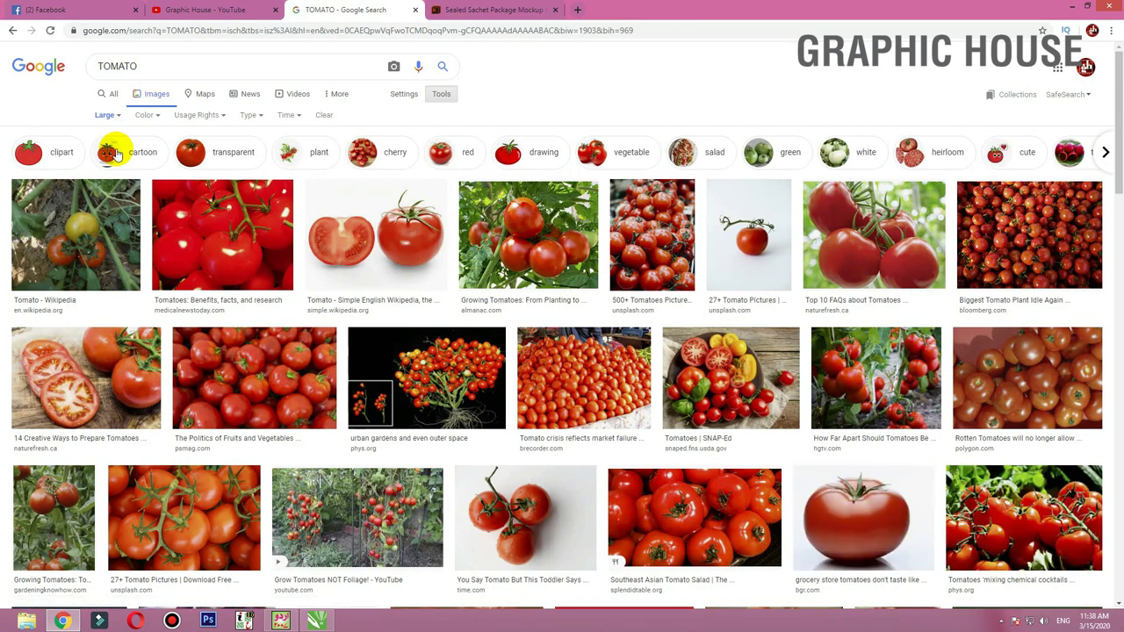
Step: Browse the large tomato image results and preview the Times of India picture to find a suitable photo for the label
scroll(115, 153, down, 15)
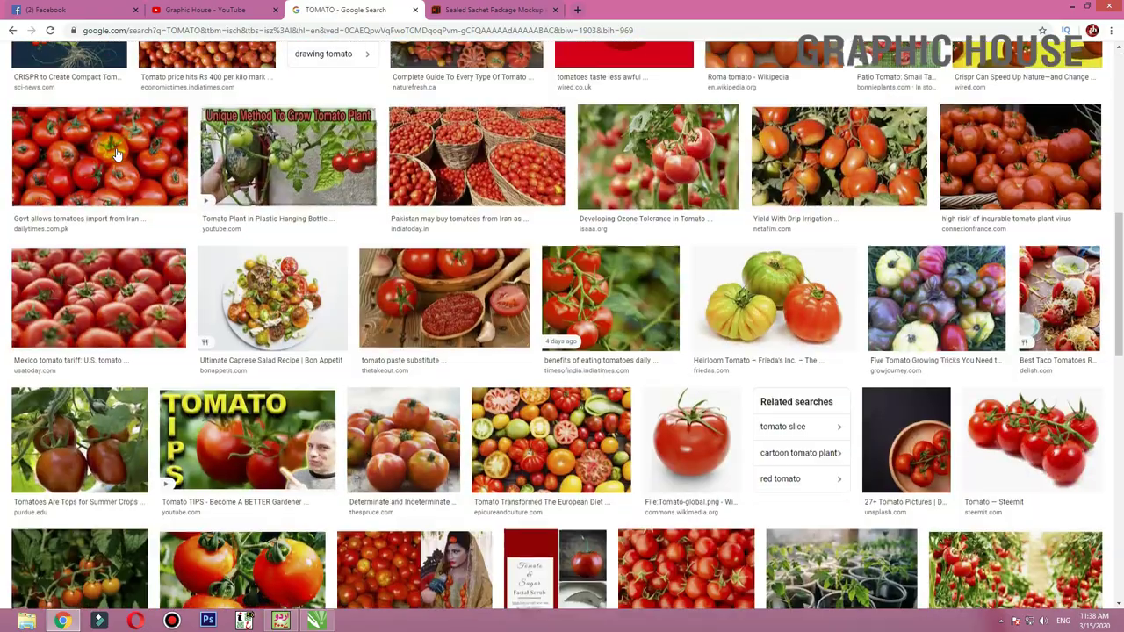
scroll(115, 153, down, 3)
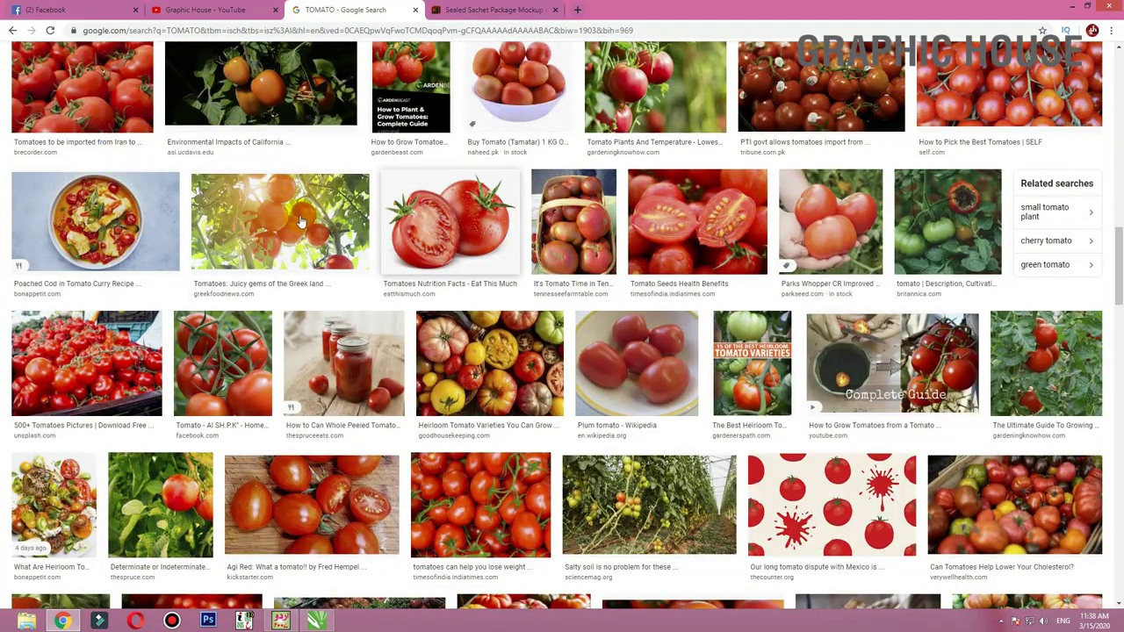
scroll(234, 208, down, 3)
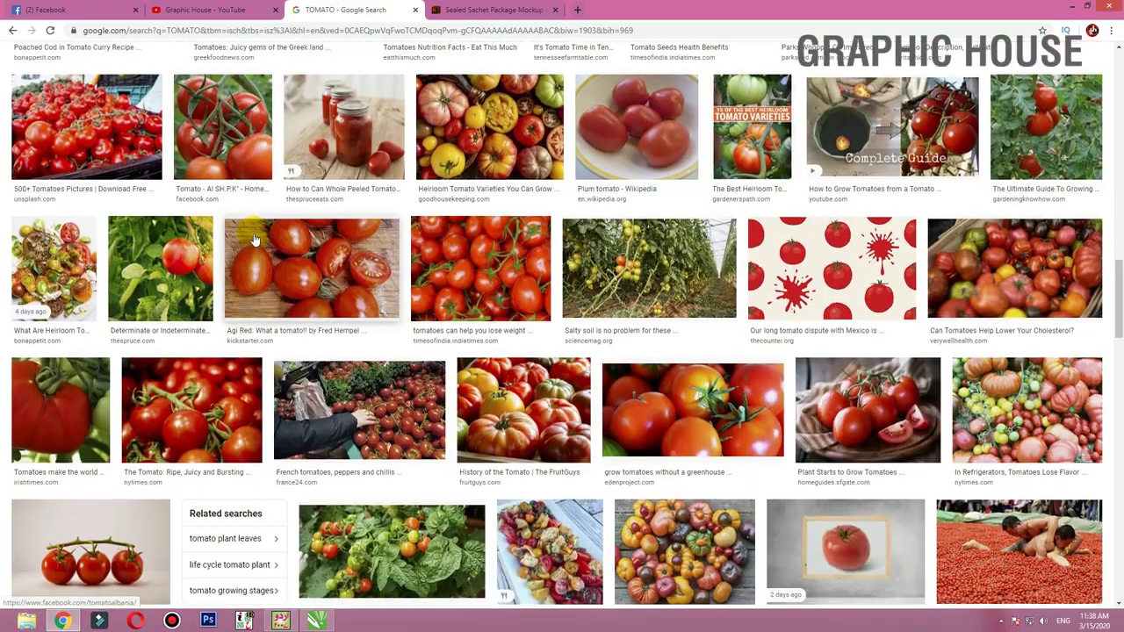
scroll(246, 219, down, 4)
scroll(253, 236, up, 10)
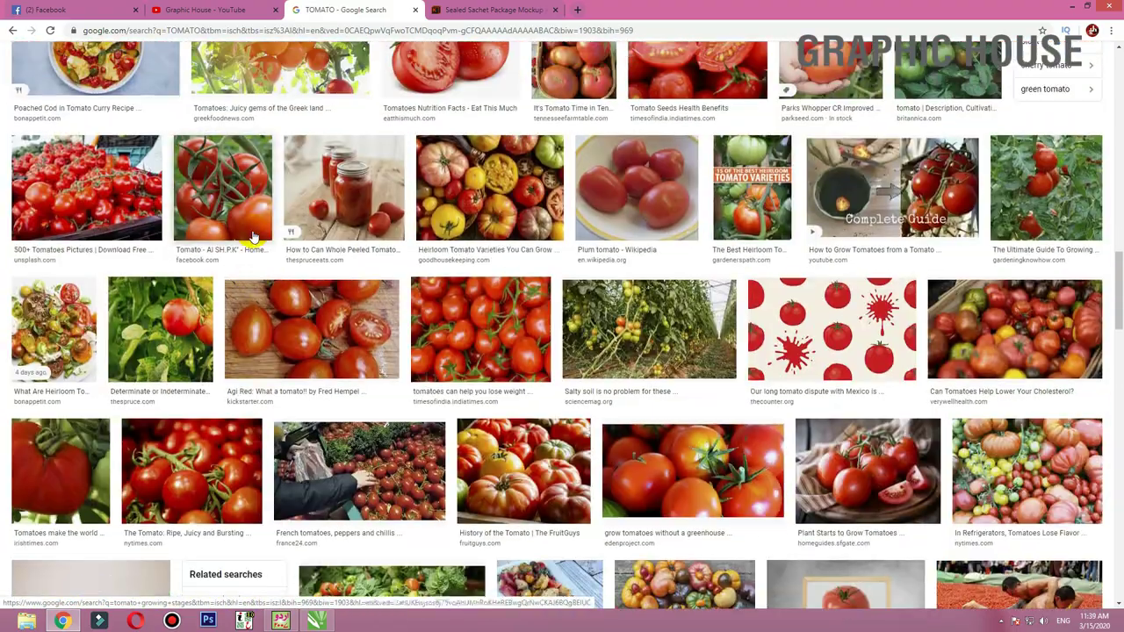
scroll(288, 200, up, 6)
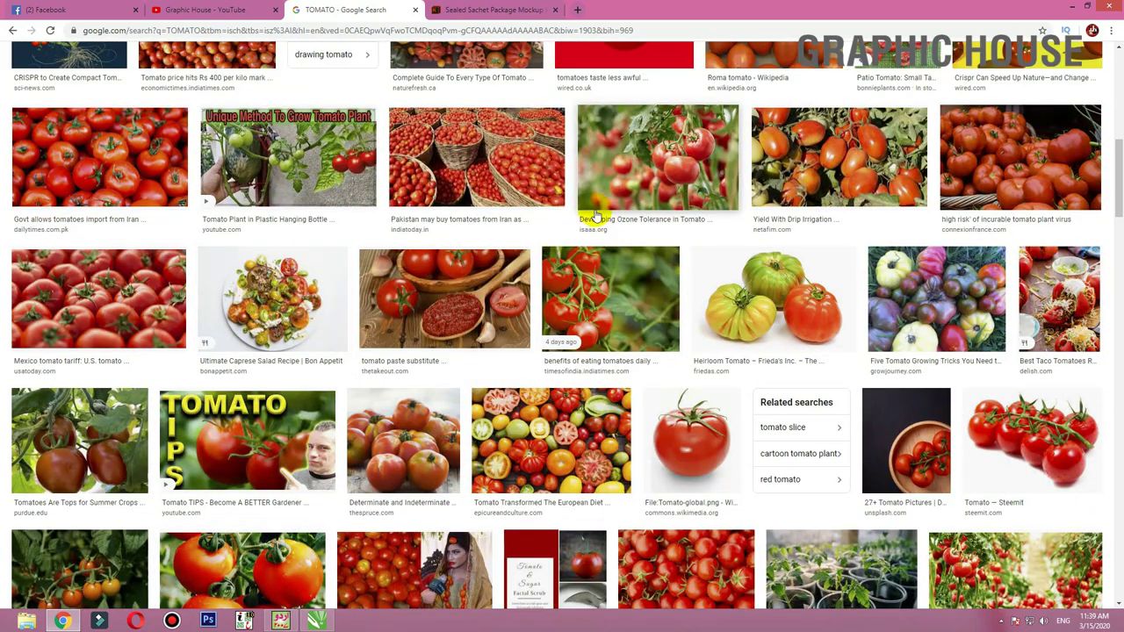
click(595, 310)
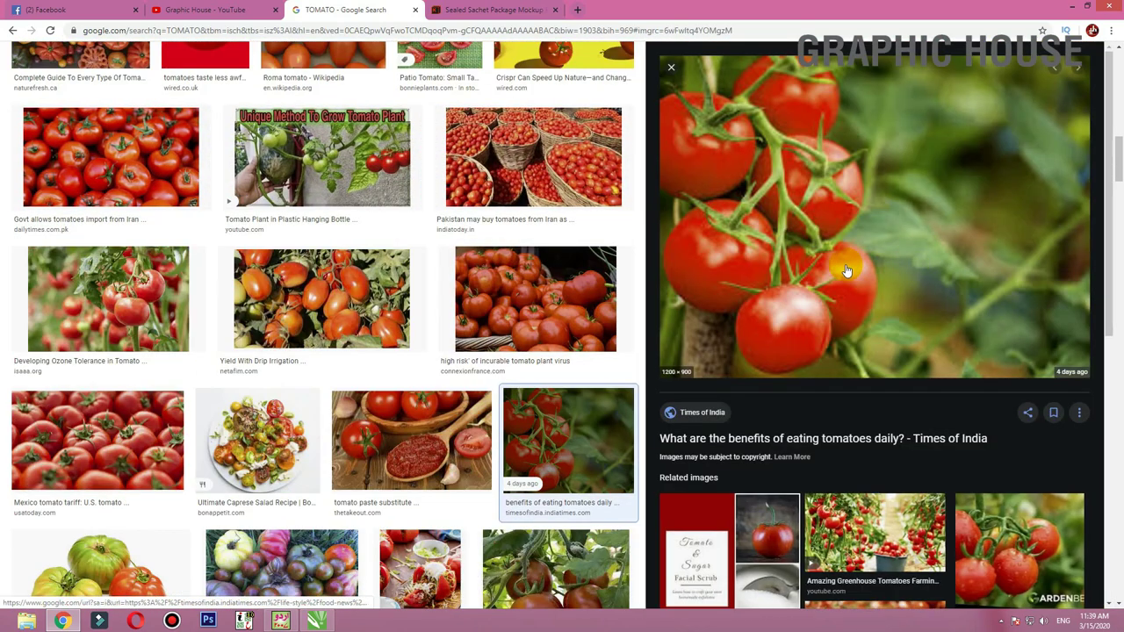
scroll(846, 271, down, 4)
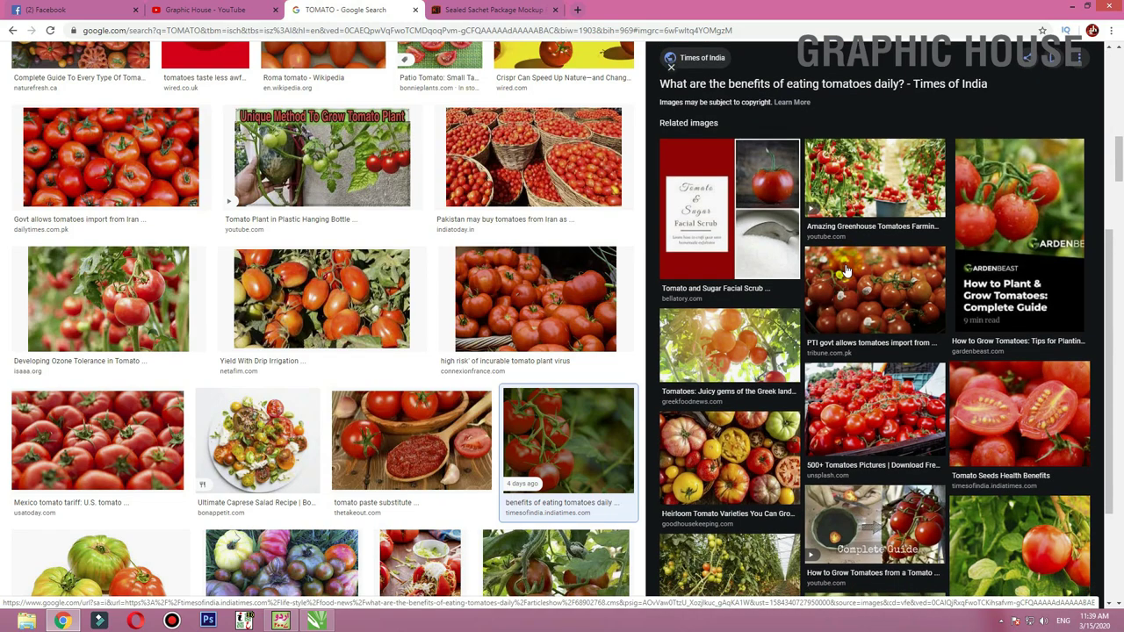
scroll(846, 271, down, 3)
scroll(778, 269, up, 7)
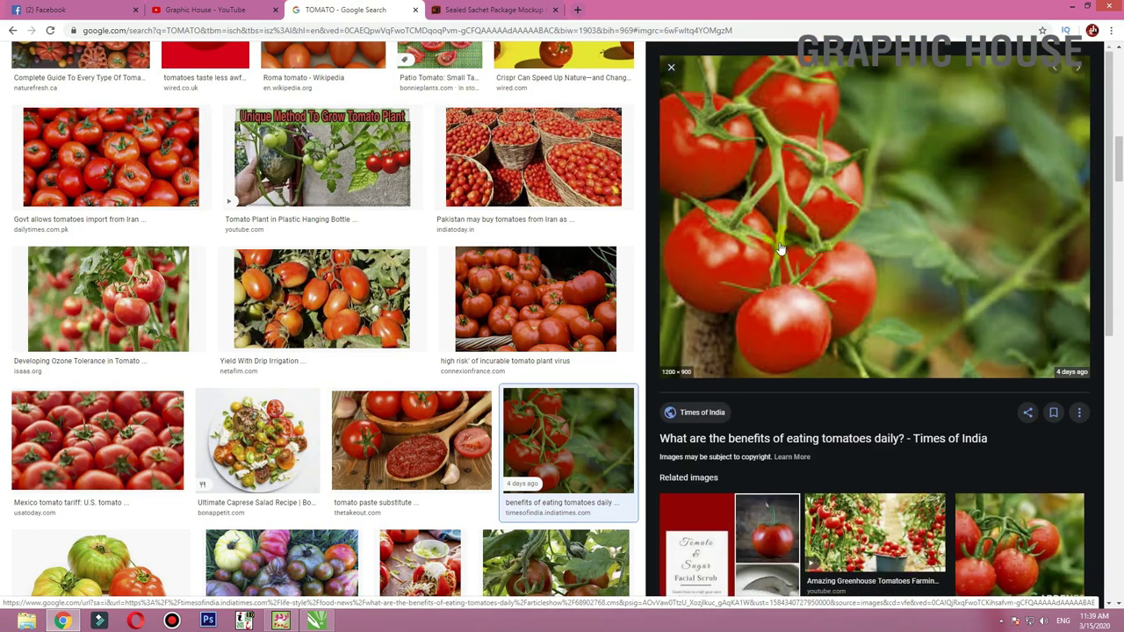
key(Escape)
scroll(797, 266, up, 9)
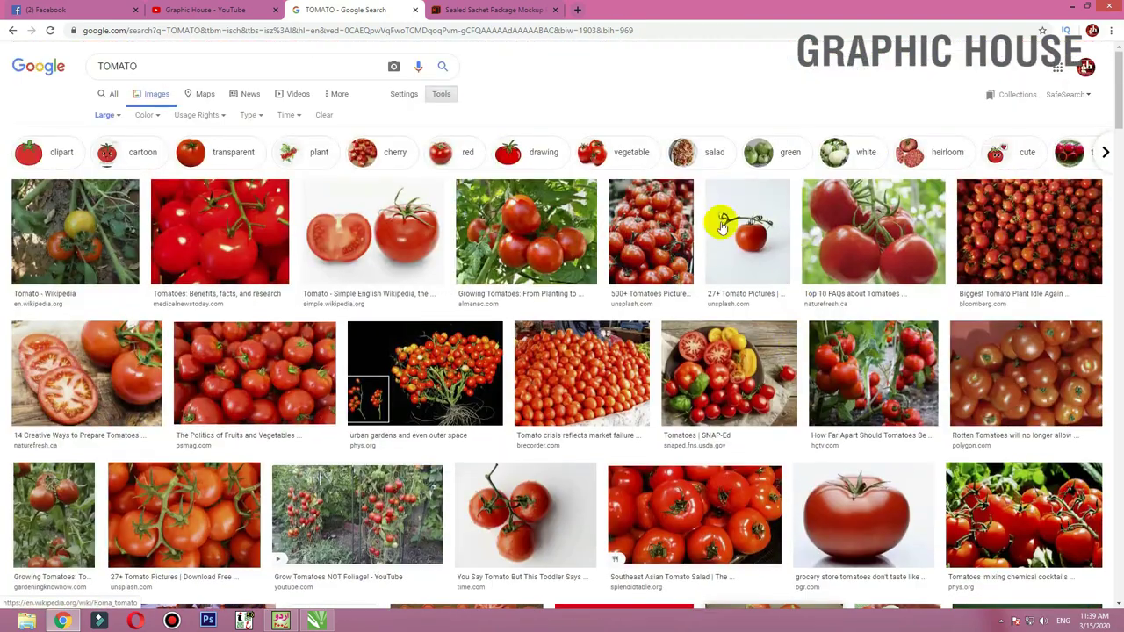
Step: Open the related IndiaMART tomato image from the Old Farmer's Almanac result and copy it
click(526, 232)
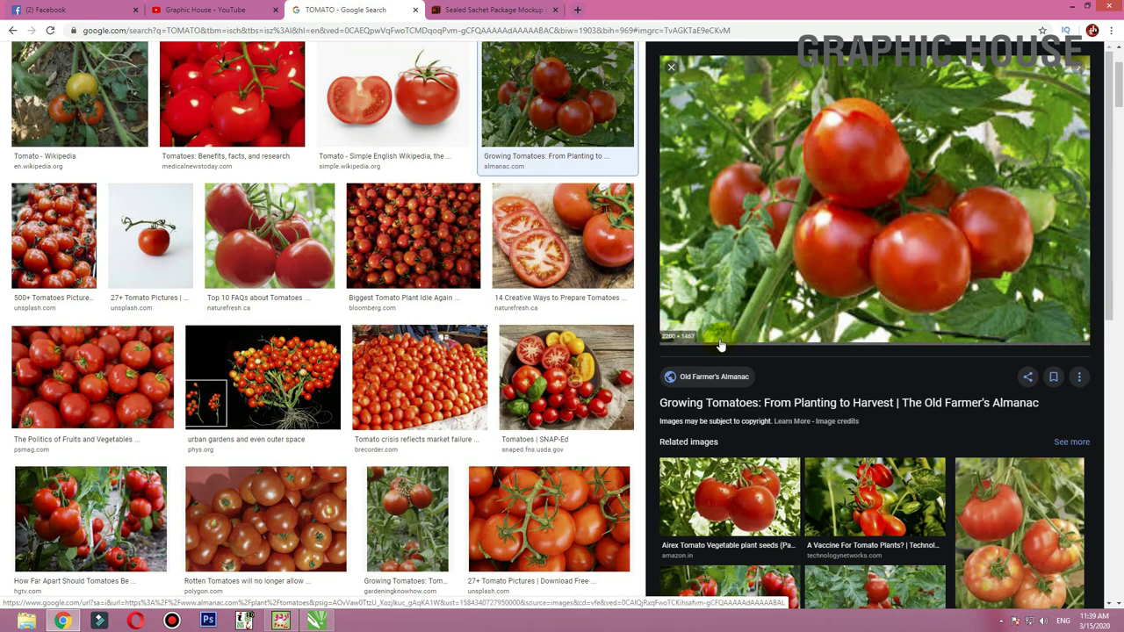
scroll(862, 387, down, 3)
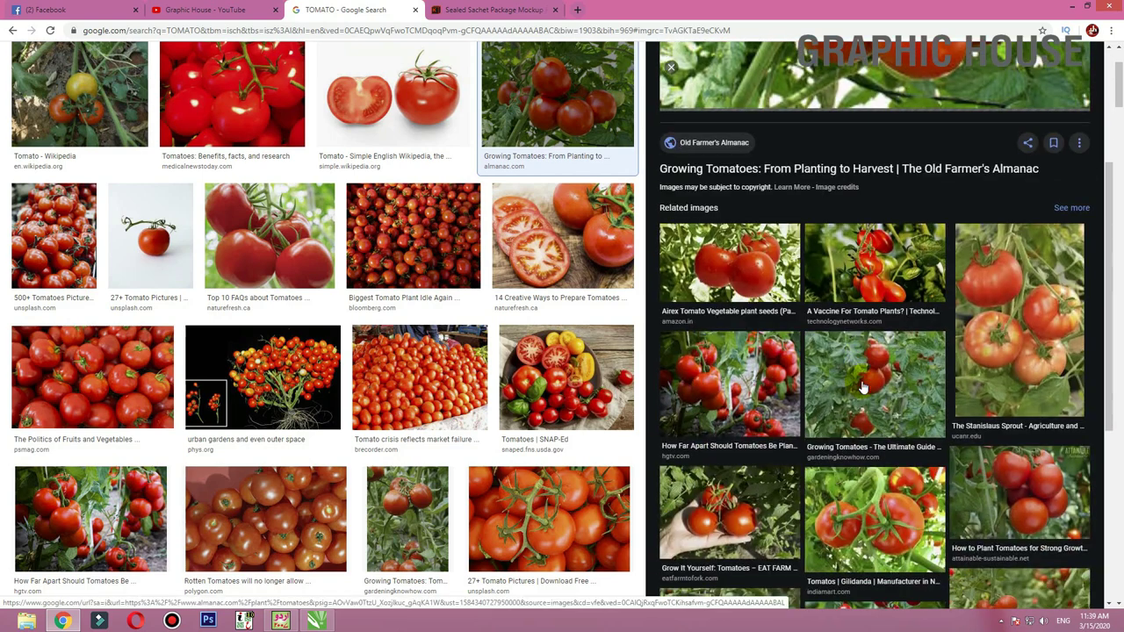
click(864, 491)
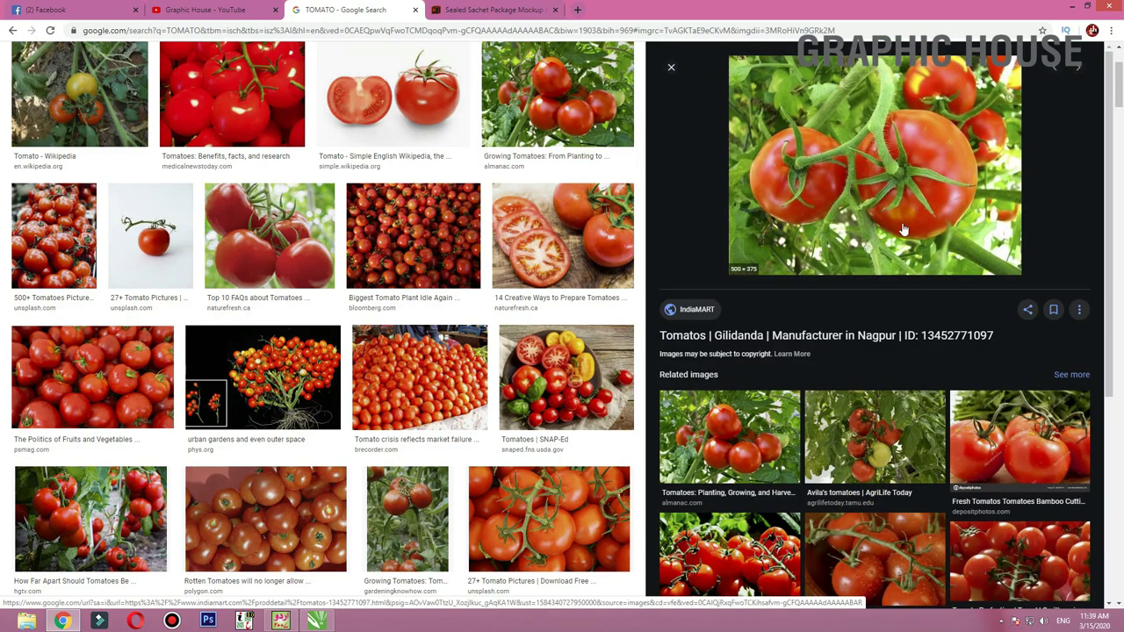
right_click(873, 179)
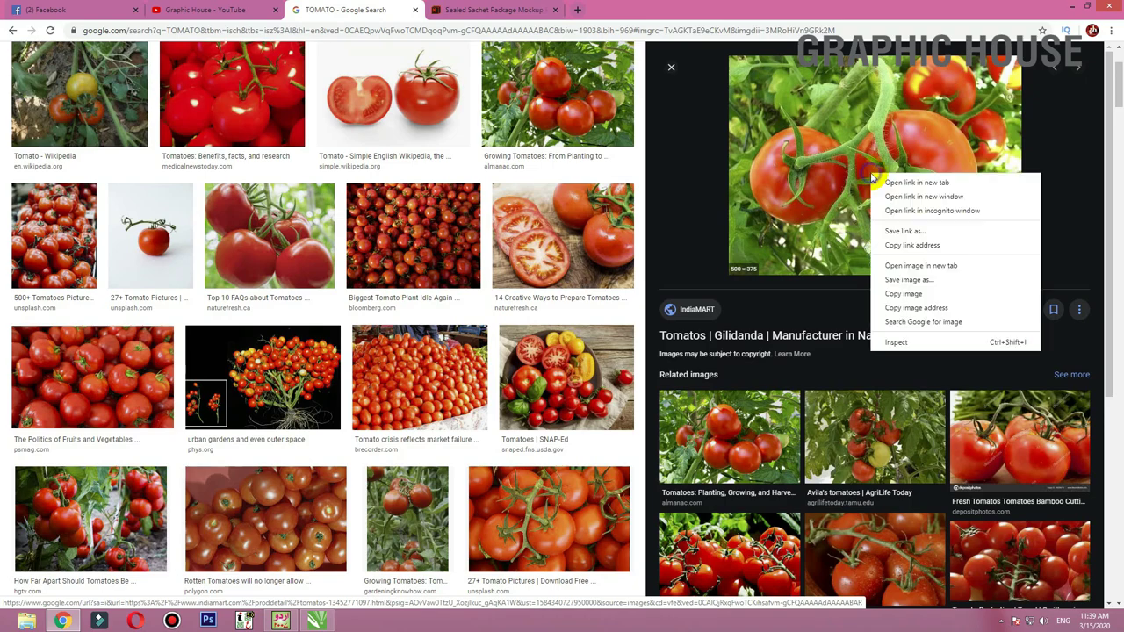
click(916, 295)
Step: Return to CorelDRAW, paste the tomato photo, shrink it to about 1.32 × 0.99 inches and place it above the Shangrila logo
click(1065, 6)
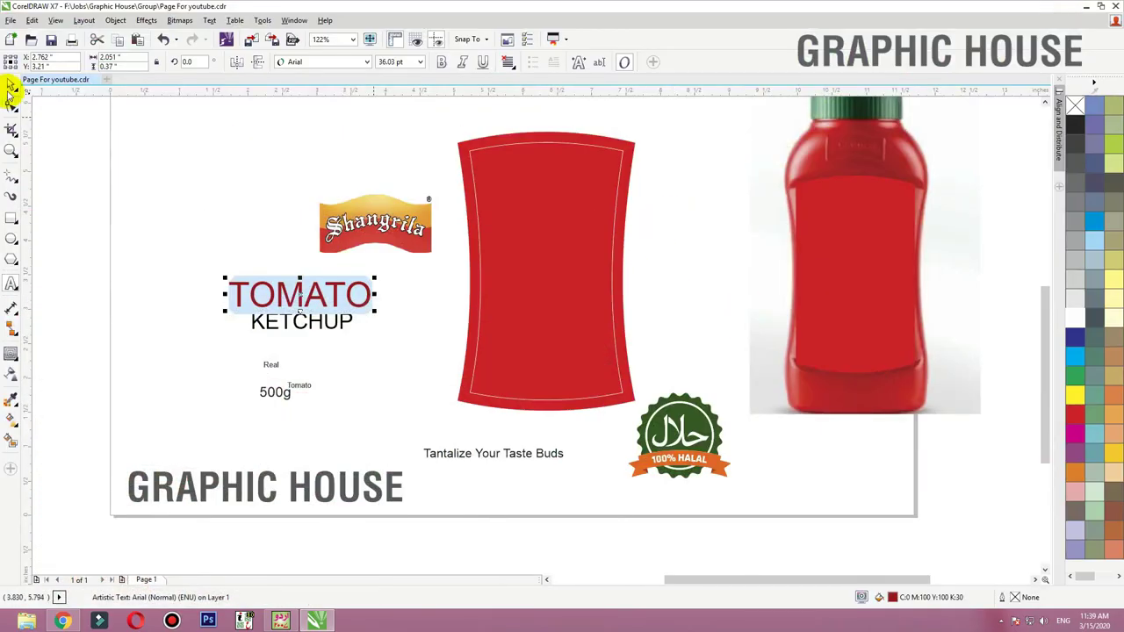
click(161, 201)
key(ctrl+v)
key(shift+F2)
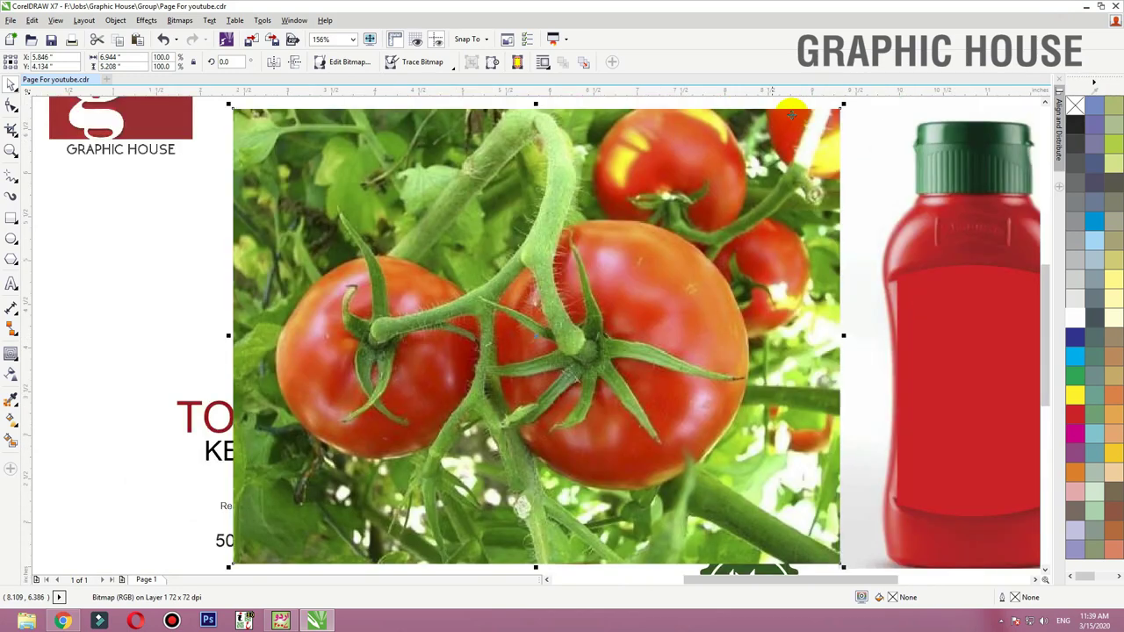
drag(844, 105, 590, 289)
drag(524, 304, 356, 180)
click(531, 162)
Step: Move the tomato photo to the right of the label and PowerClip it inside the red label shape
key(F3)
key(F2)
drag(637, 194, 316, 377)
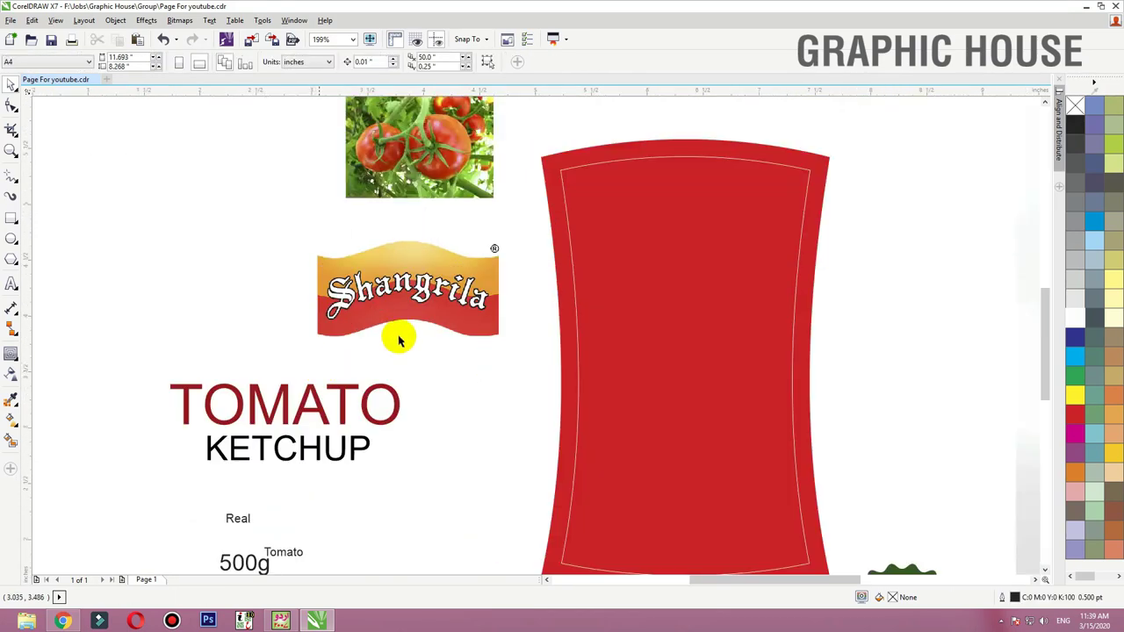
drag(409, 164, 924, 276)
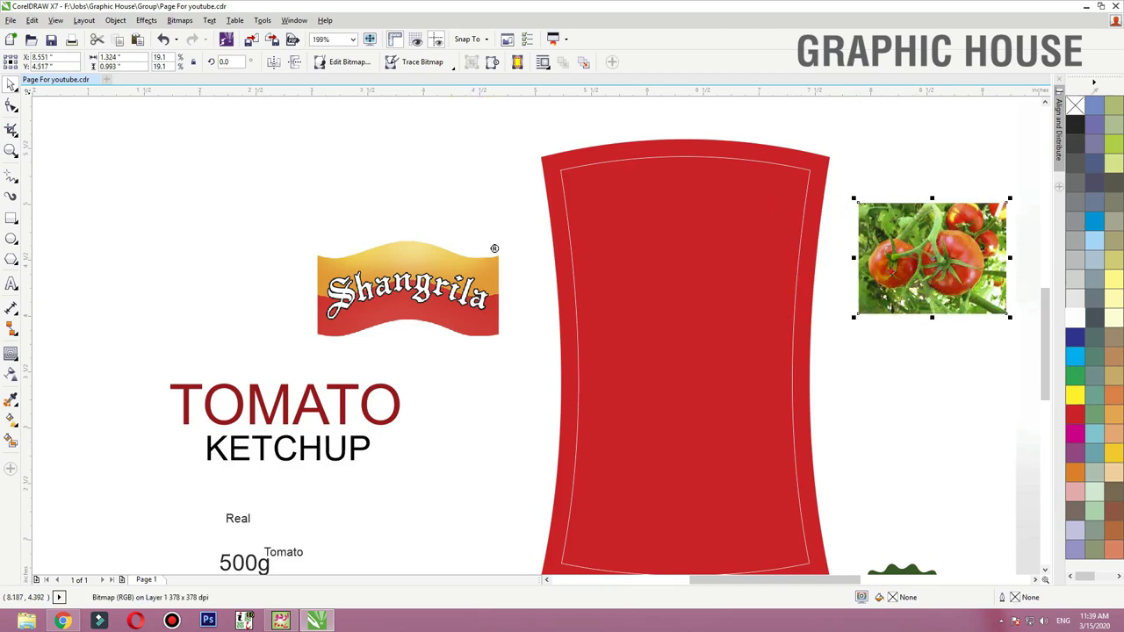
drag(892, 273, 870, 287)
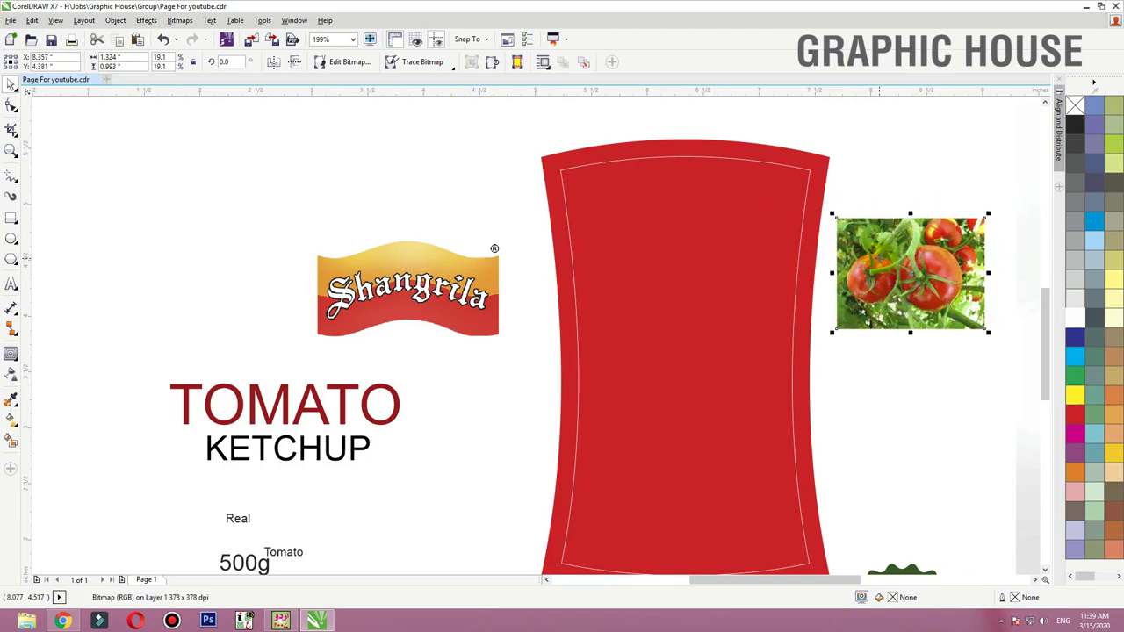
right_click(913, 248)
click(940, 174)
click(816, 161)
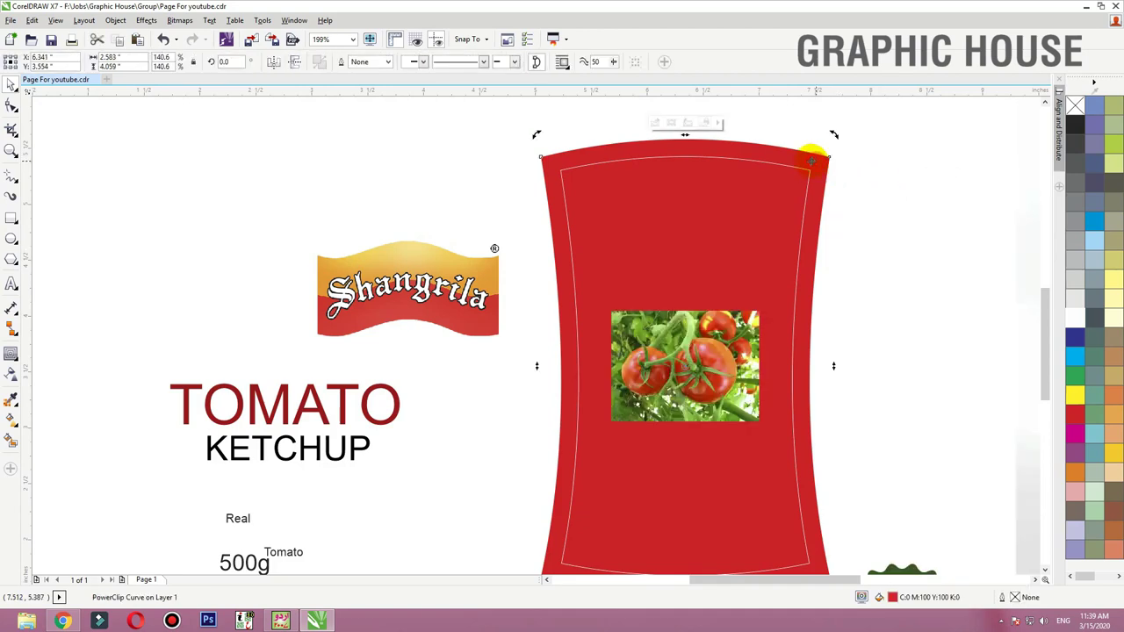
Step: Edit the label's PowerClip contents, enlarging the tomato photo and positioning it to cover the upper part of the label
ctrl+click(707, 348)
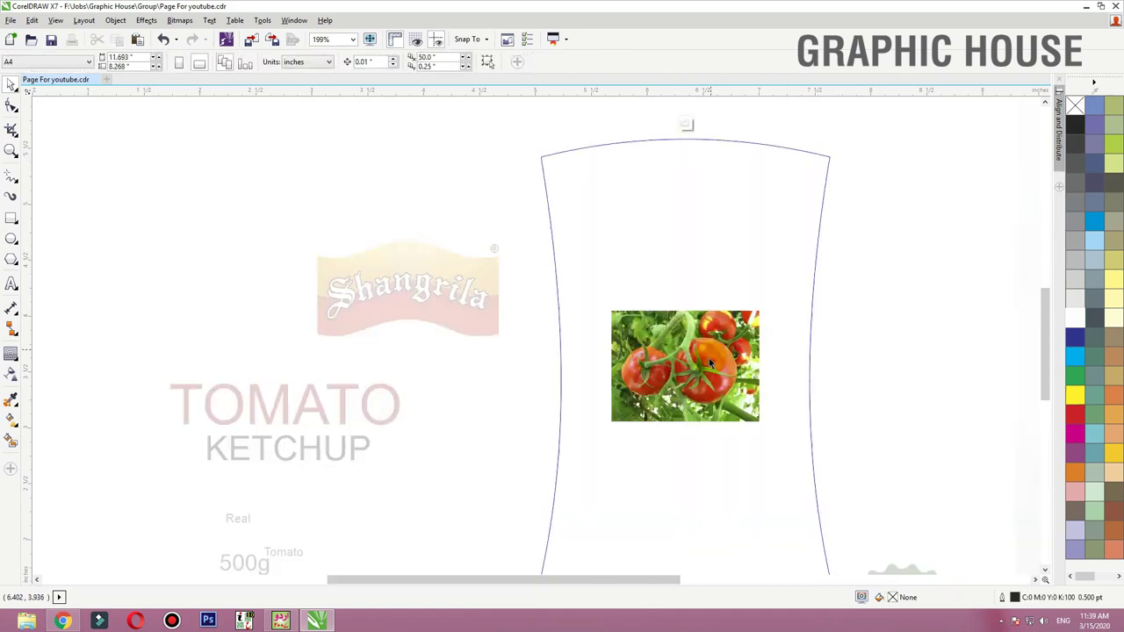
drag(707, 347, 782, 193)
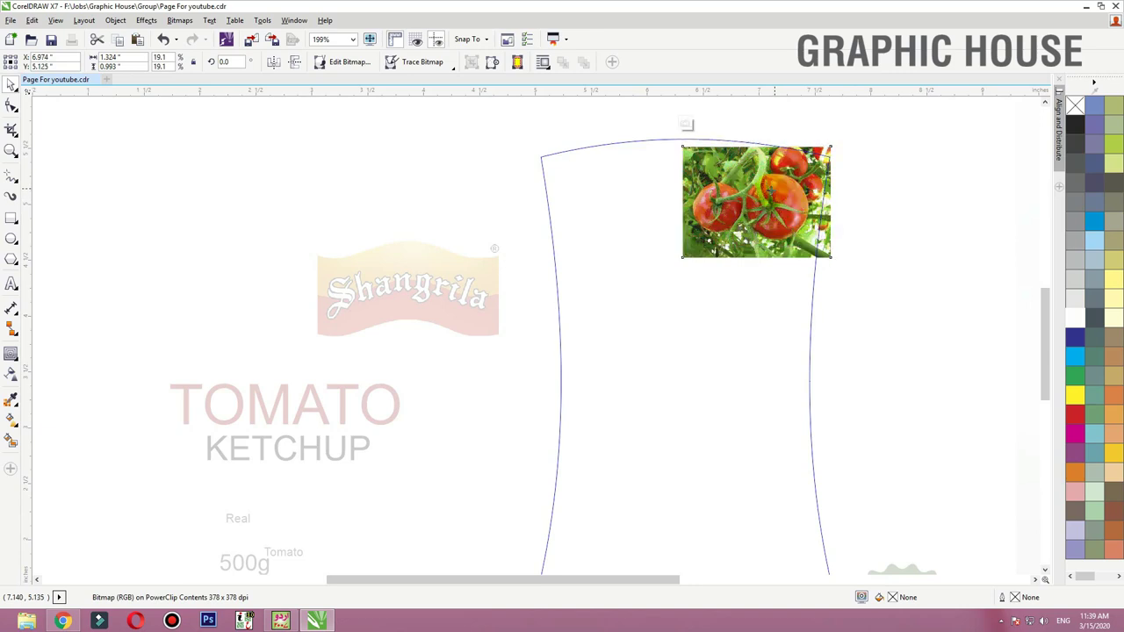
key(Up)
drag(677, 249, 530, 421)
drag(695, 292, 702, 293)
ctrl+click(881, 310)
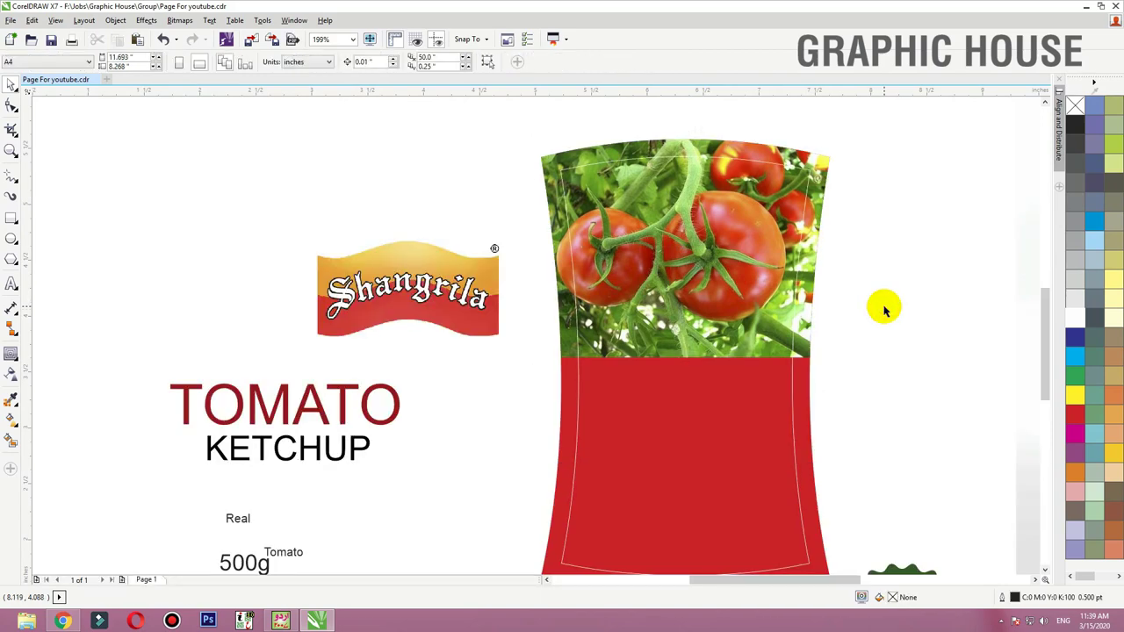
key(F4)
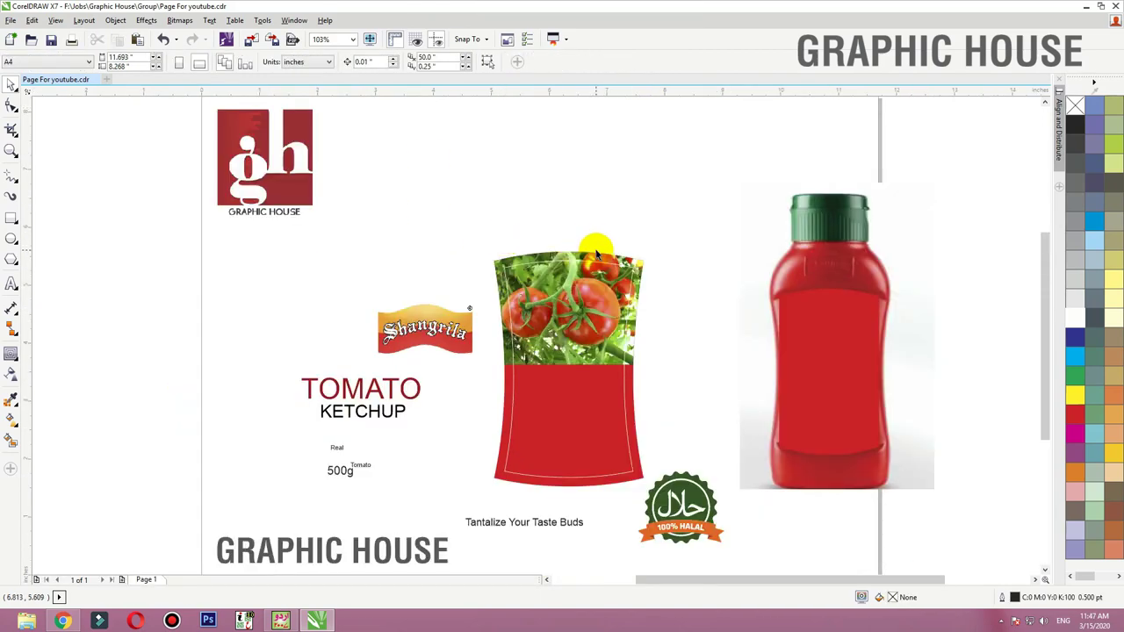
Step: Try a wavy 0.13-inch preset Artistic Media stroke across the label over the lower part of the tomato photo
click(596, 254)
click(566, 202)
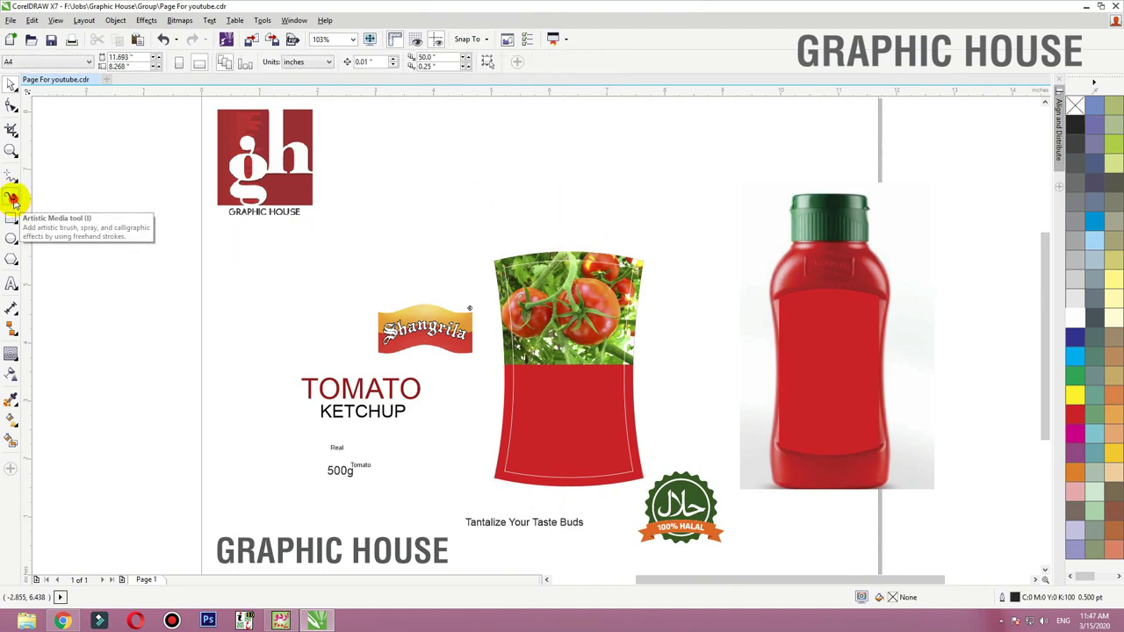
key(i)
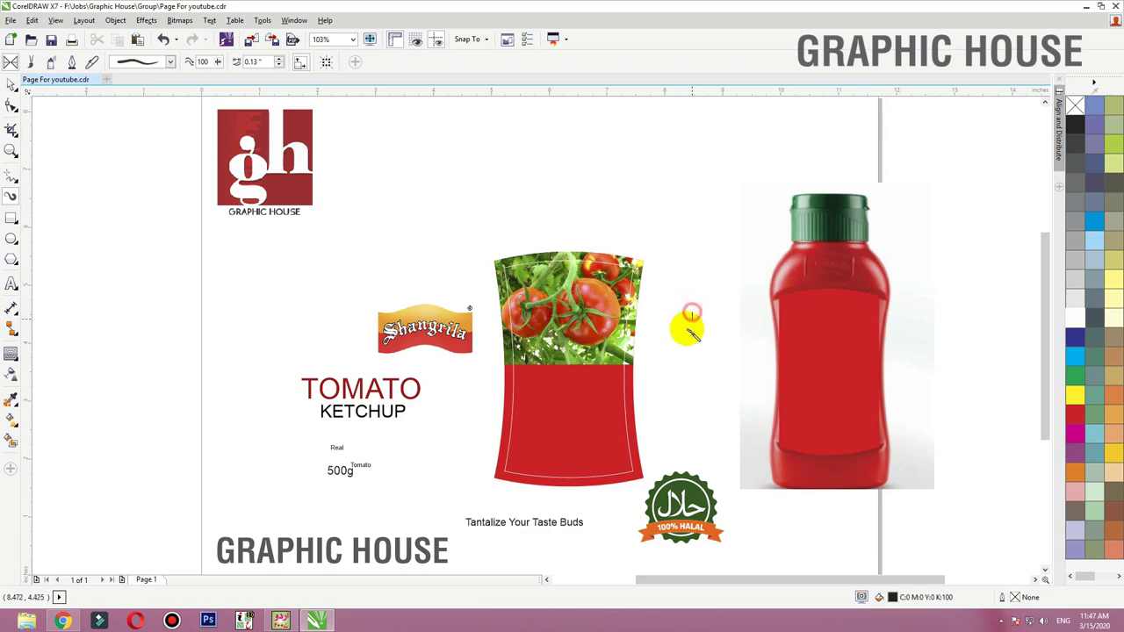
mouse_move(690, 327)
mouse_down()
mouse_move(663, 338)
mouse_move(601, 348)
mouse_up()
drag(481, 383, 483, 398)
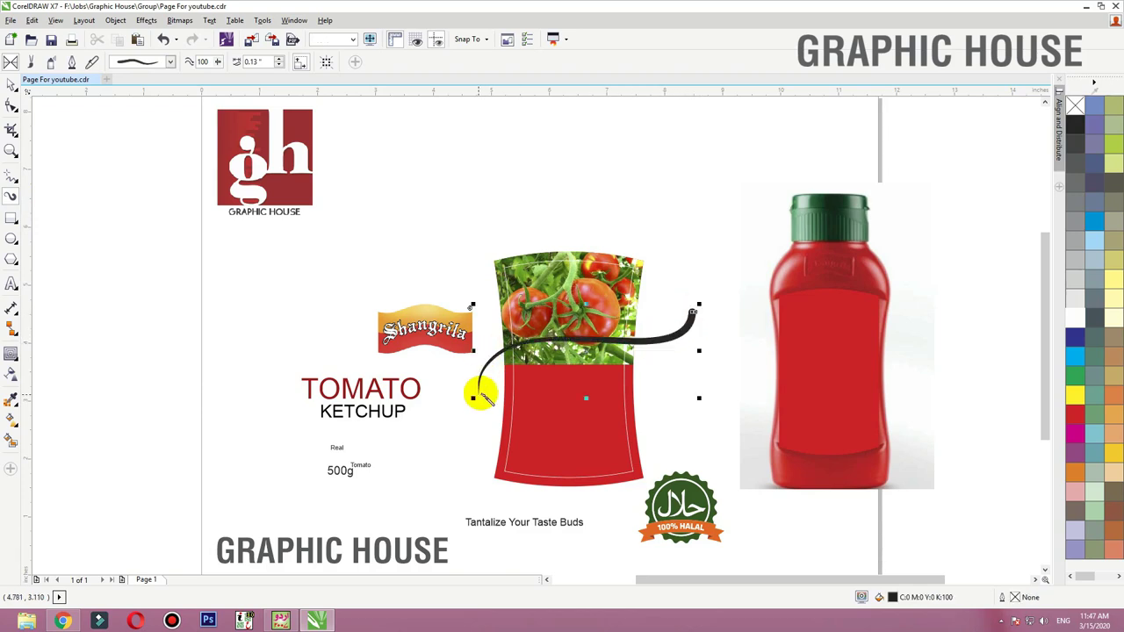
mouse_move(727, 279)
mouse_down()
mouse_move(438, 407)
mouse_move(413, 430)
mouse_up()
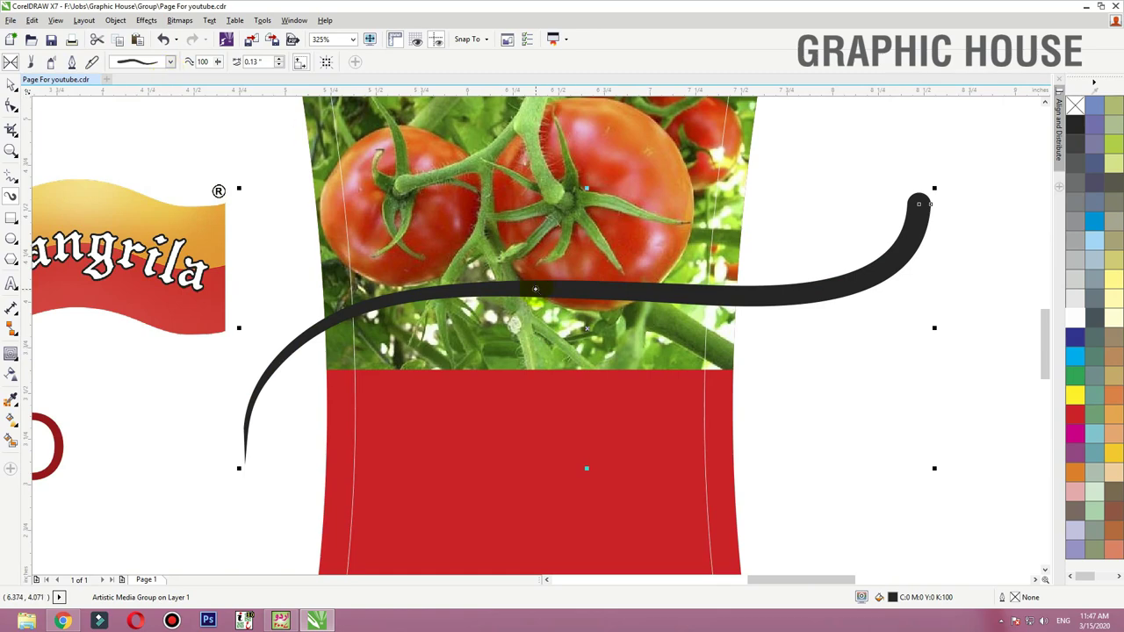
drag(544, 289, 496, 332)
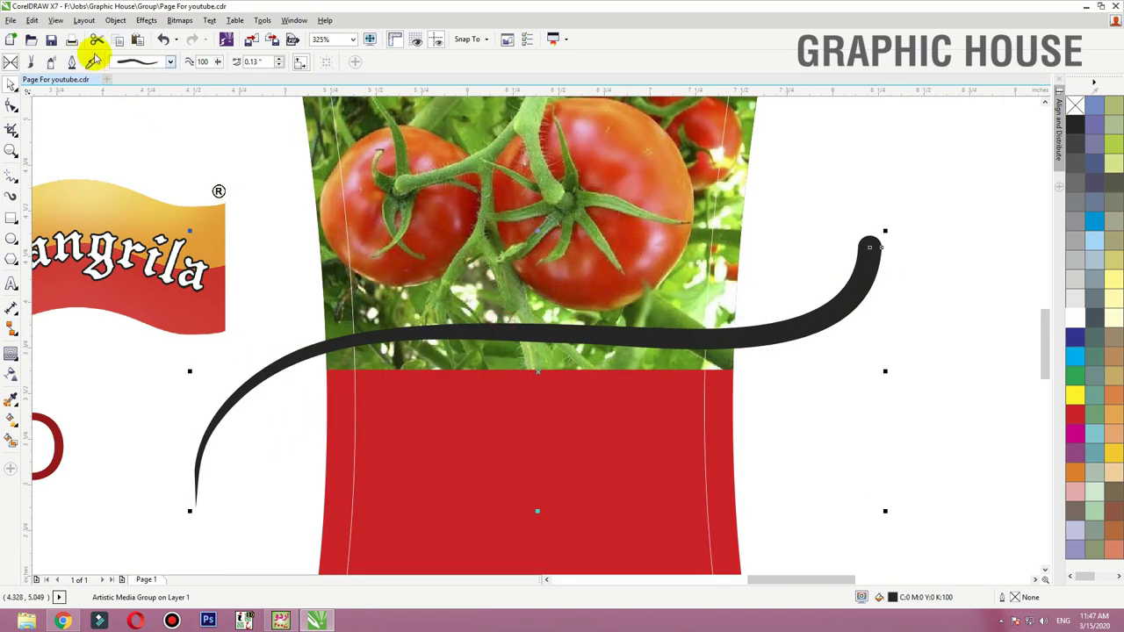
Step: Try a calligraphic Artistic Media stroke with a 45° angle across the label and delete it
click(74, 62)
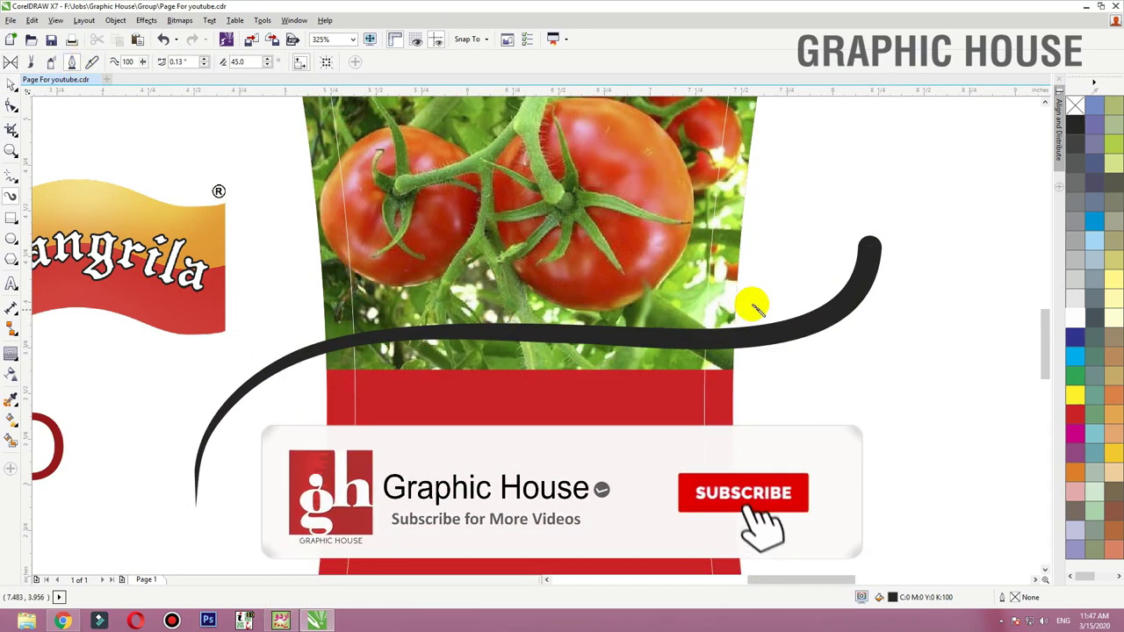
mouse_move(830, 217)
mouse_down()
mouse_move(320, 331)
mouse_move(237, 461)
mouse_up()
key(Delete)
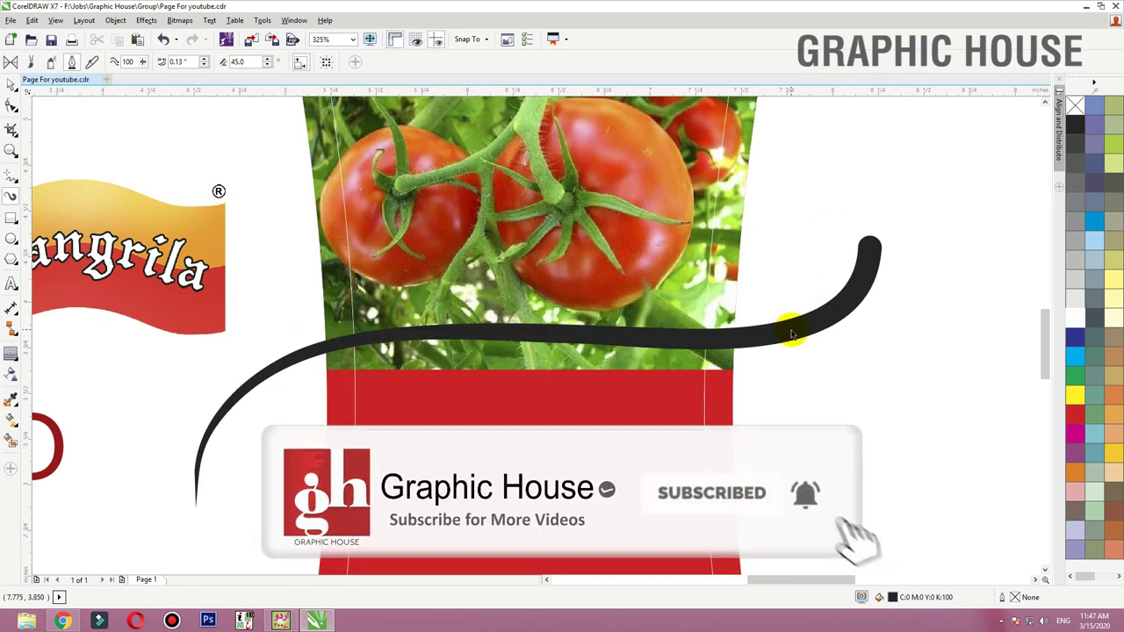
Step: Stretch the black preset stroke vertically, place it over the photo's lower edge, and delete it
key(space)
click(788, 334)
drag(532, 512, 539, 521)
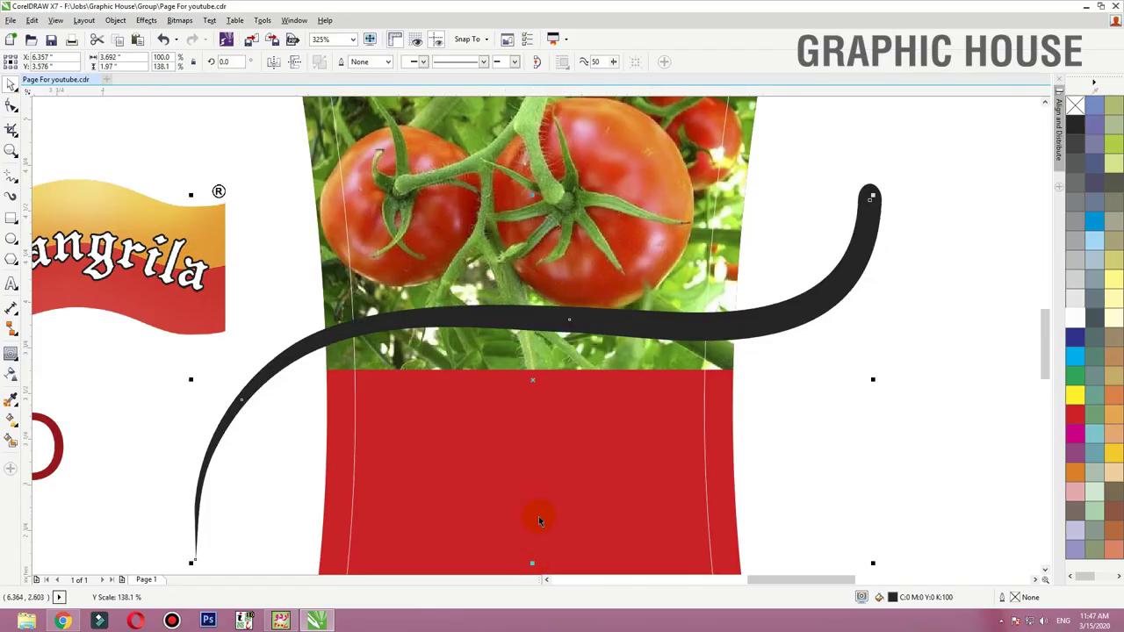
drag(566, 317, 545, 365)
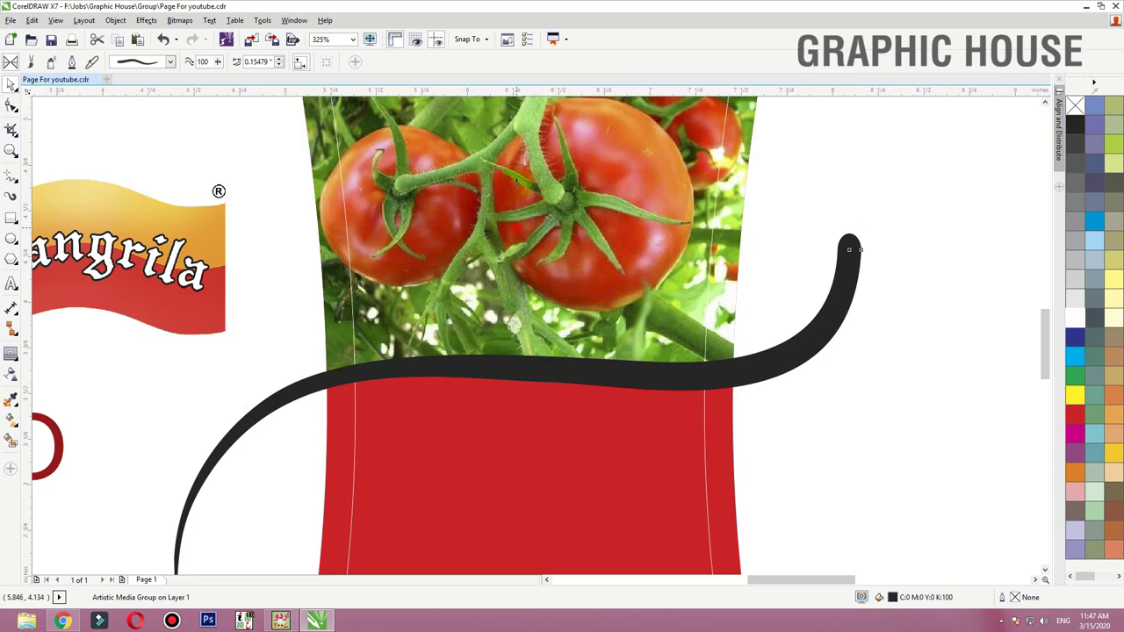
drag(515, 228, 517, 166)
mouse_move(592, 356)
mouse_down()
mouse_move(577, 375)
mouse_move(593, 378)
mouse_up()
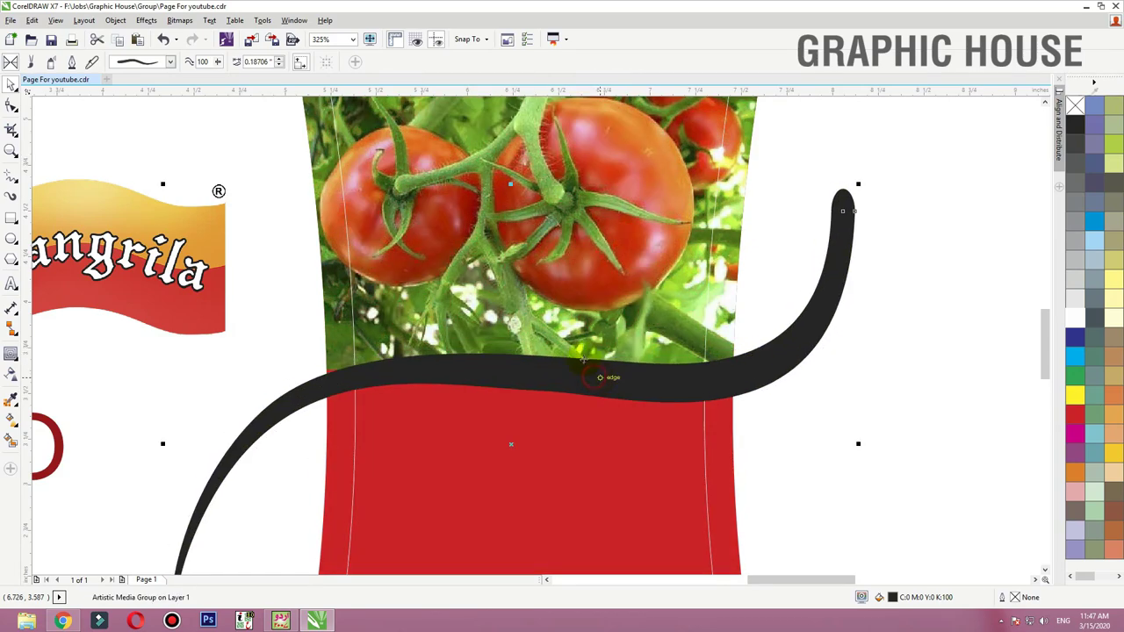
key(Delete)
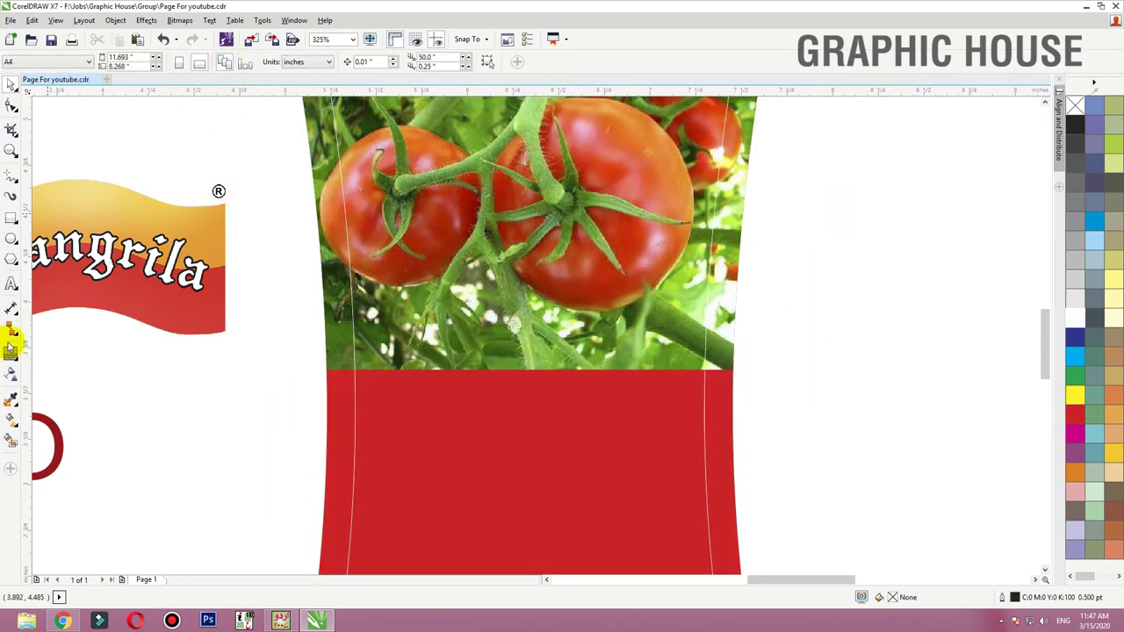
Step: Try another 0.13-inch preset stroke along the photo's lower edge and delete it
click(12, 196)
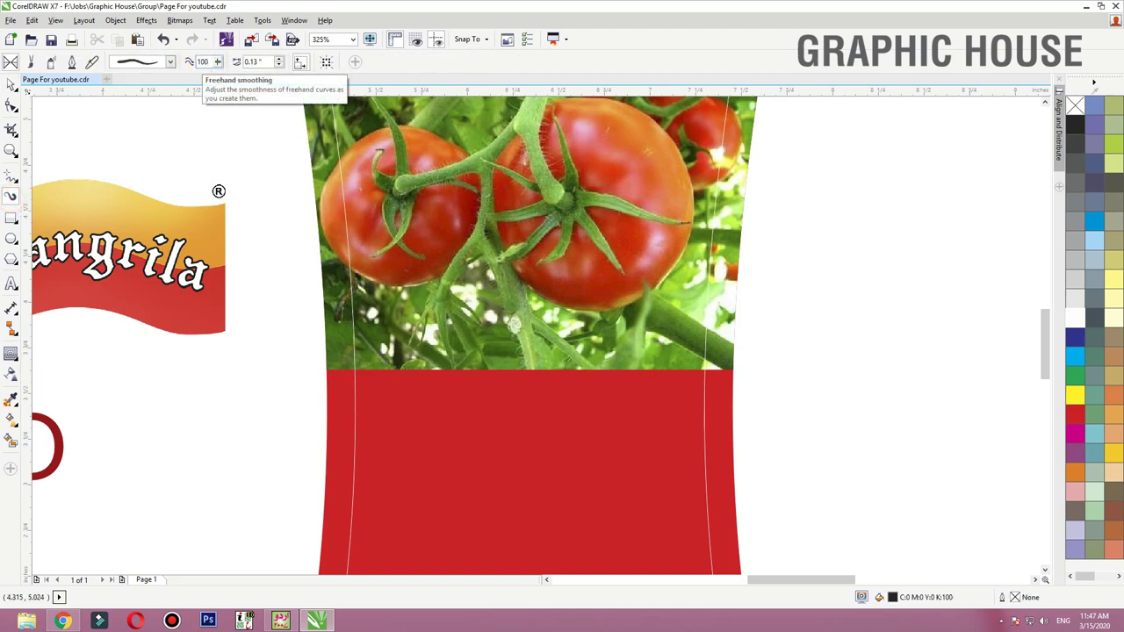
mouse_move(804, 301)
mouse_down()
mouse_move(785, 351)
mouse_move(225, 407)
mouse_move(275, 497)
mouse_up()
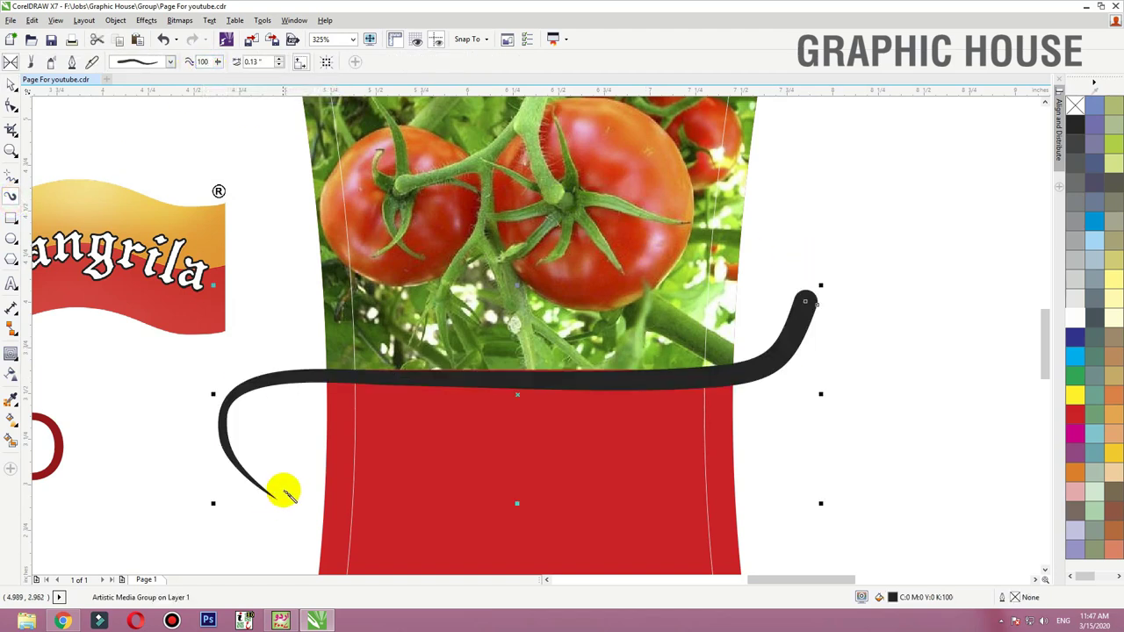
key(Delete)
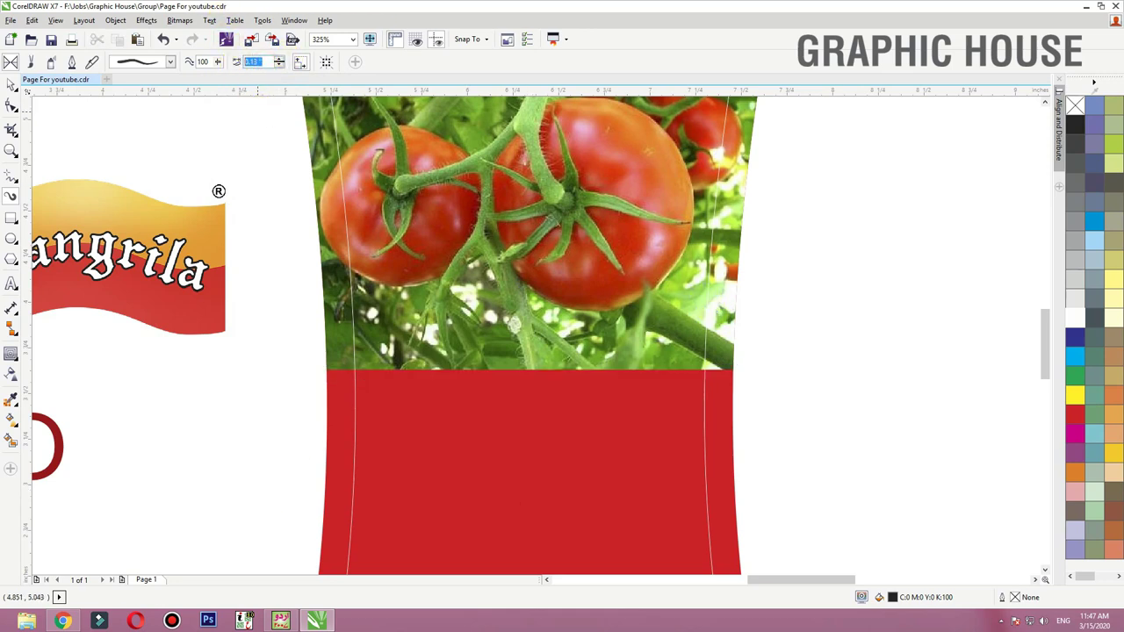
Step: Draw a 1-inch-wide preset Artistic Media swoosh across the photo's lower edge and reduce its stroke width to 0.65 inch
drag(414, 411, 162, 537)
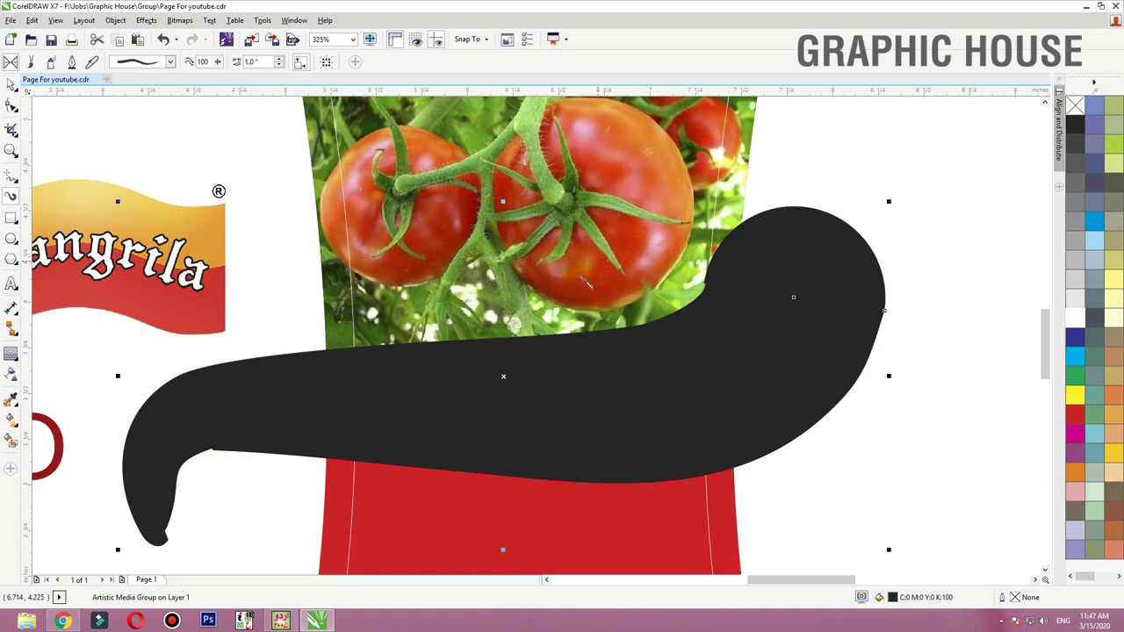
click(277, 59)
click(278, 66)
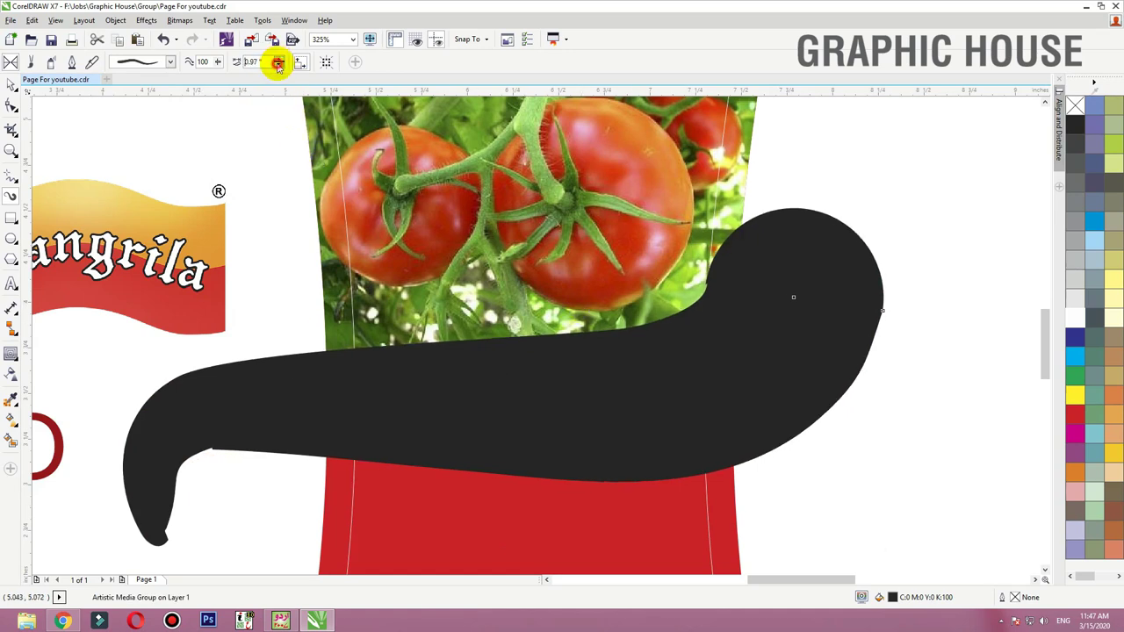
drag(278, 65, 278, 66)
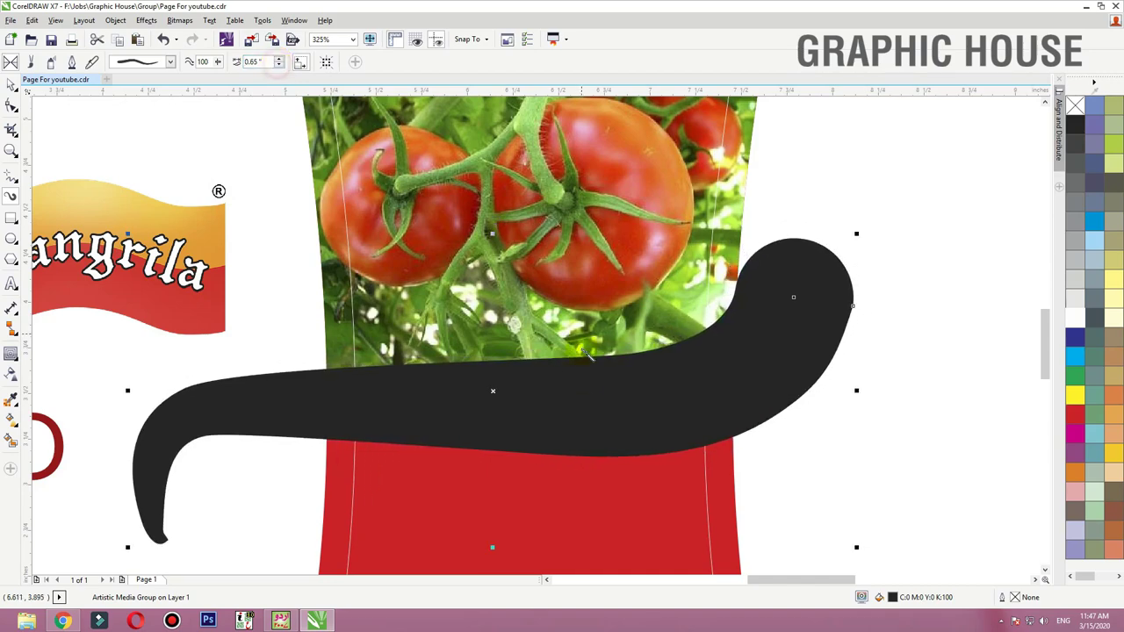
drag(607, 329, 610, 328)
key(ctrl+z)
Step: Shift the black swoosh up over the photo's lower edge and break the Artistic Media group apart
key(space)
drag(632, 417, 652, 351)
drag(527, 339, 546, 359)
key(ctrl+k)
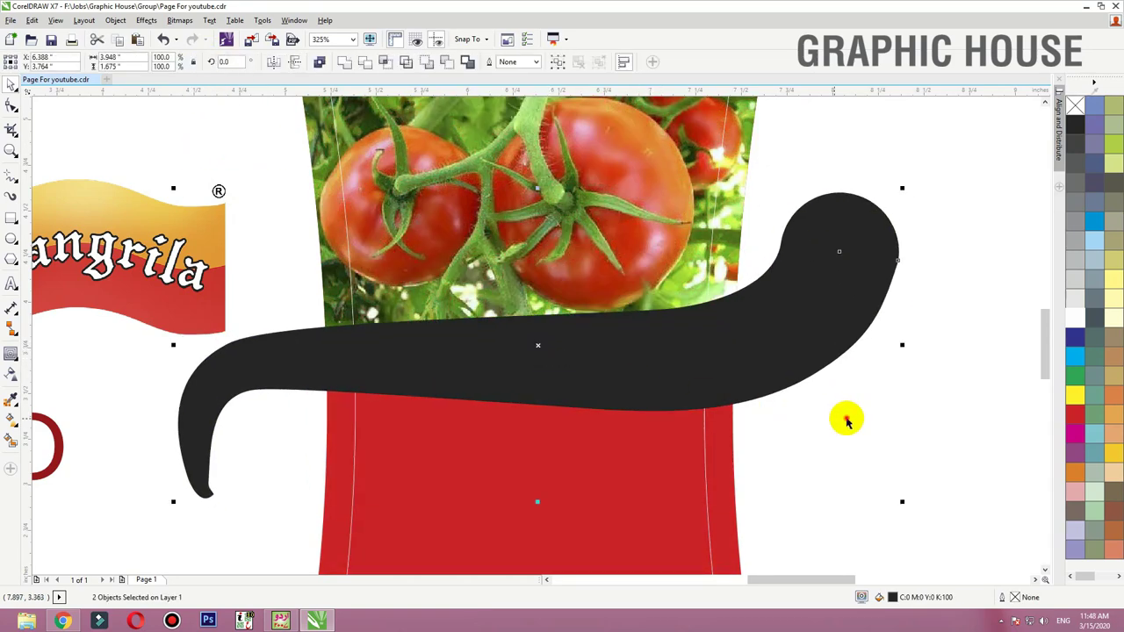
click(845, 421)
drag(745, 337, 531, 330)
key(ctrl+z)
drag(701, 349, 645, 375)
key(ctrl+z)
click(929, 234)
Step: Remove the swoosh's centre path in wireframe view and return to the full-colour view
click(84, 20)
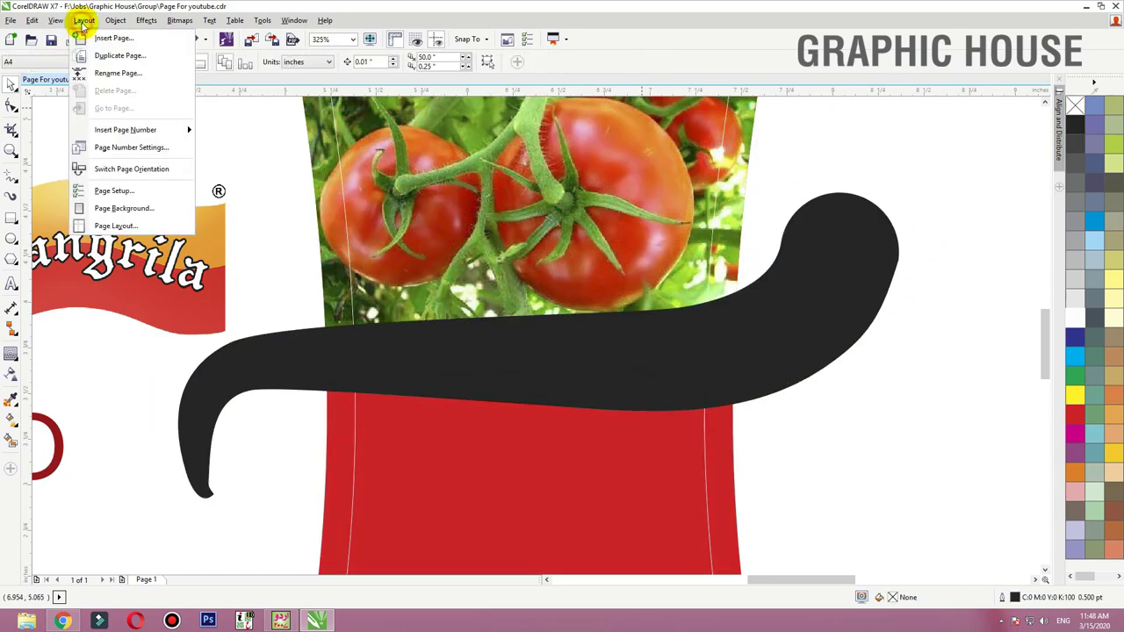
mouse_move(59, 26)
click(97, 38)
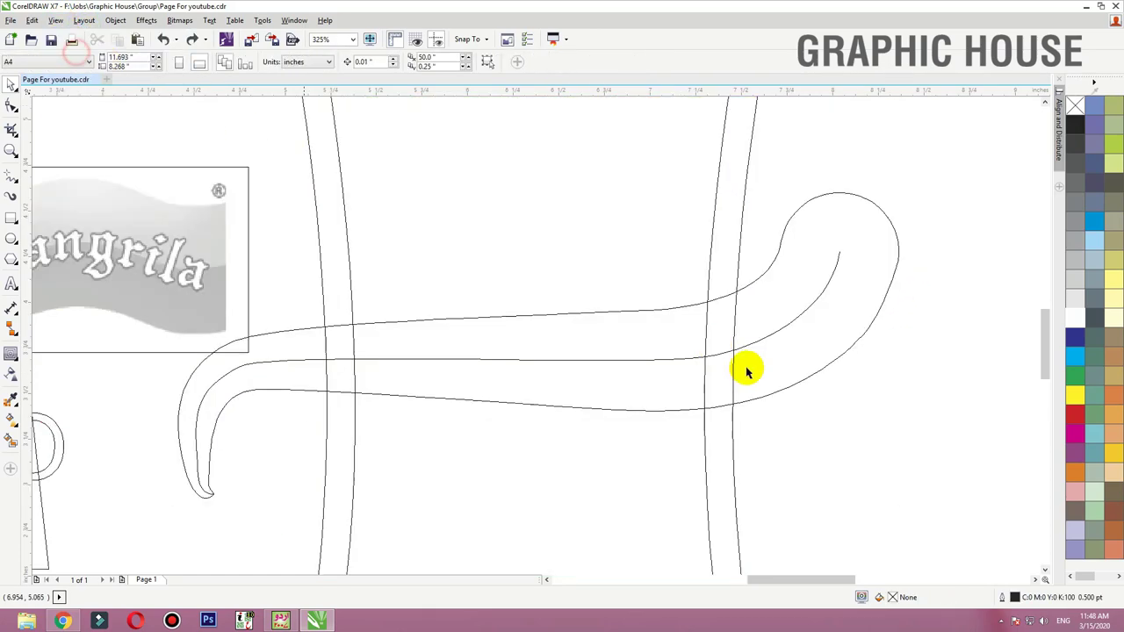
click(669, 360)
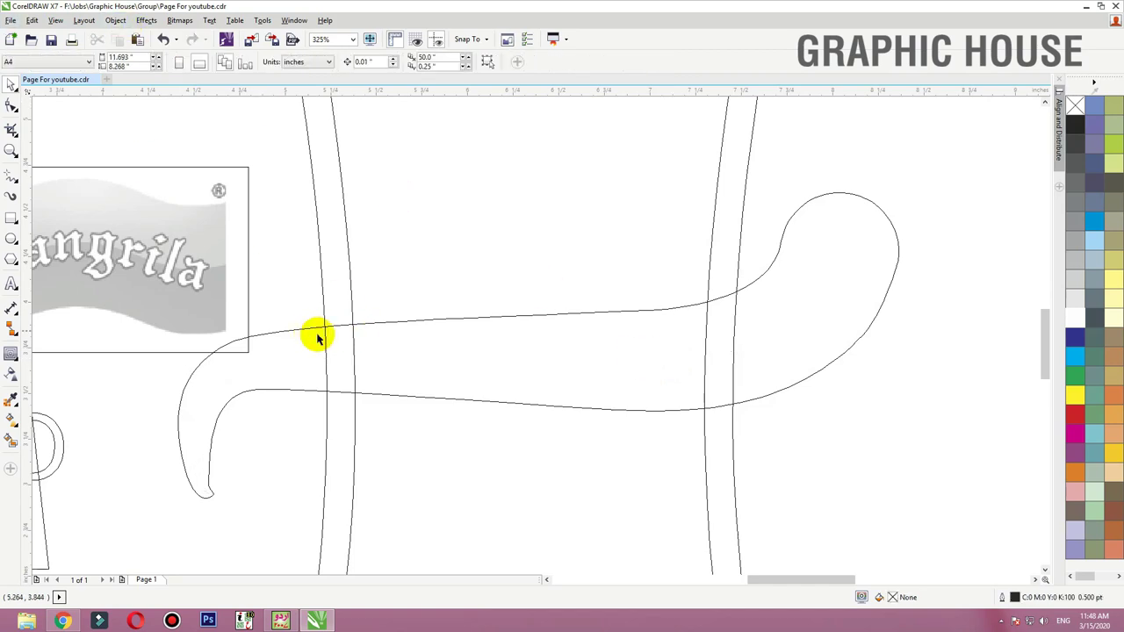
key(shift+F9)
Step: Scale the swoosh to about 3.05 × 1.29 inches over the photo's lower edge and fill it white
scroll(785, 295, down, 3)
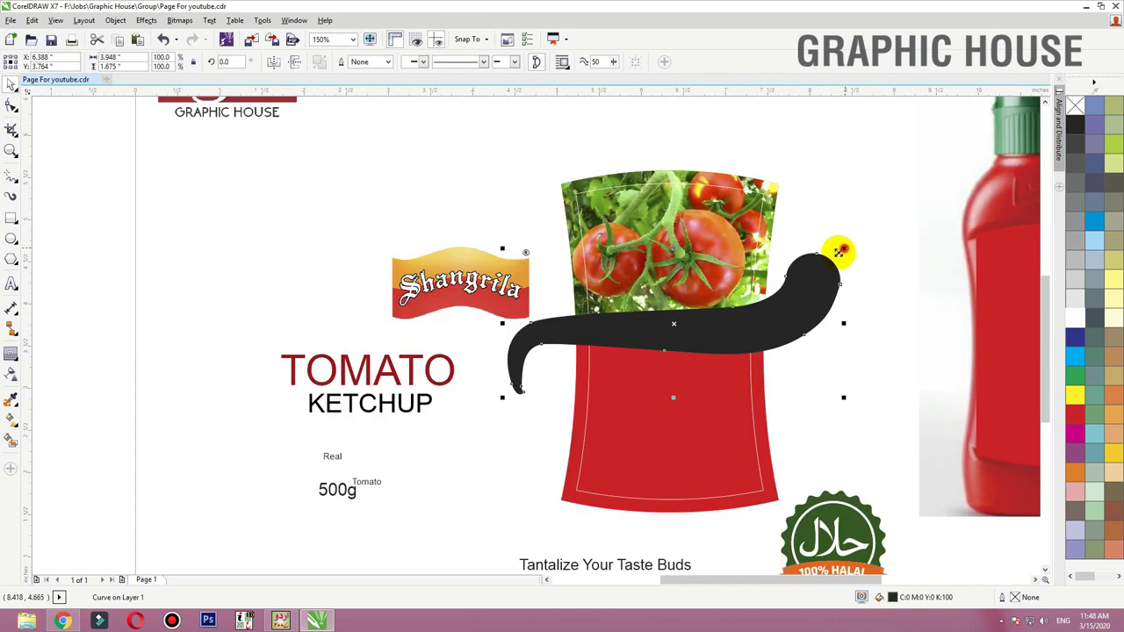
drag(840, 252, 780, 301)
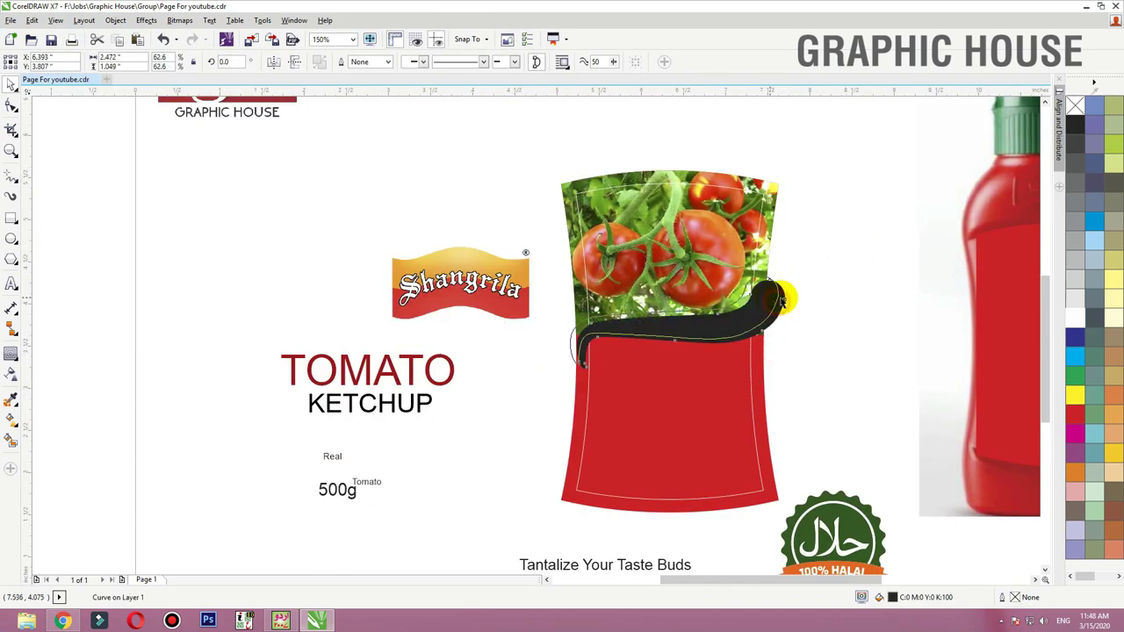
scroll(744, 242, up, 3)
drag(823, 228, 869, 197)
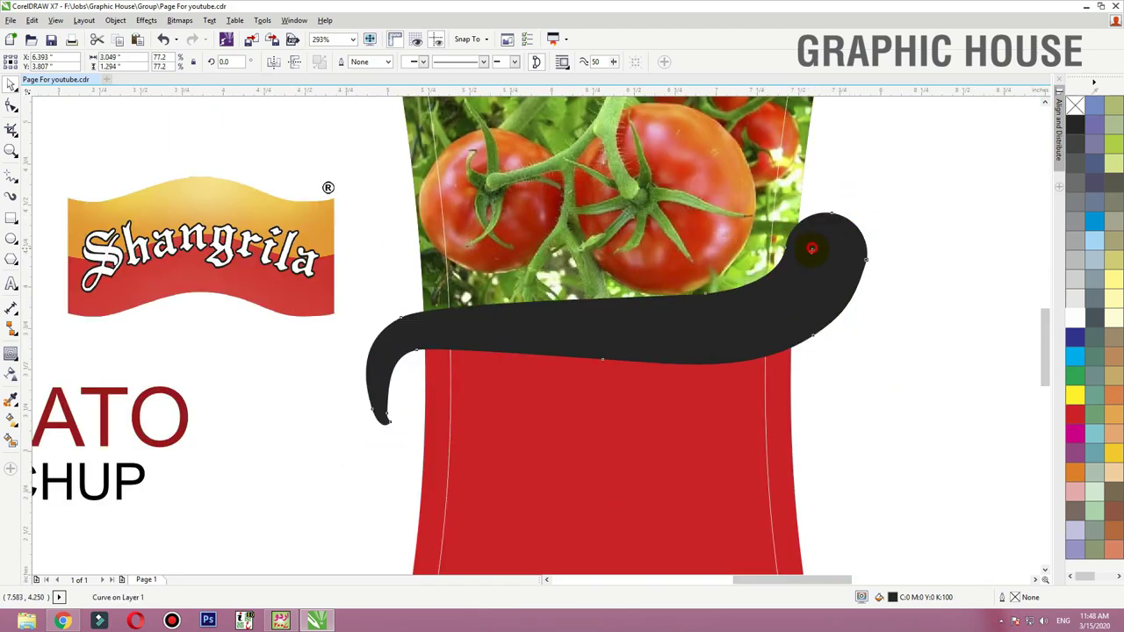
click(1075, 320)
Step: PowerClip the white swoosh inside the label shape
scroll(787, 421, down, 2)
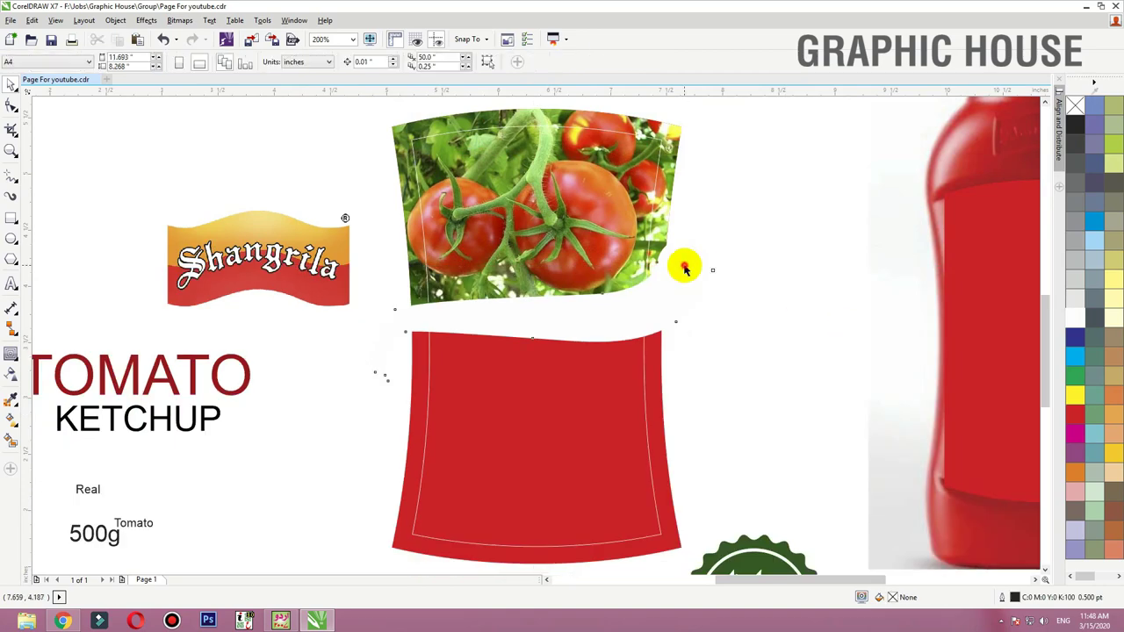
right_click(677, 272)
click(713, 211)
click(666, 214)
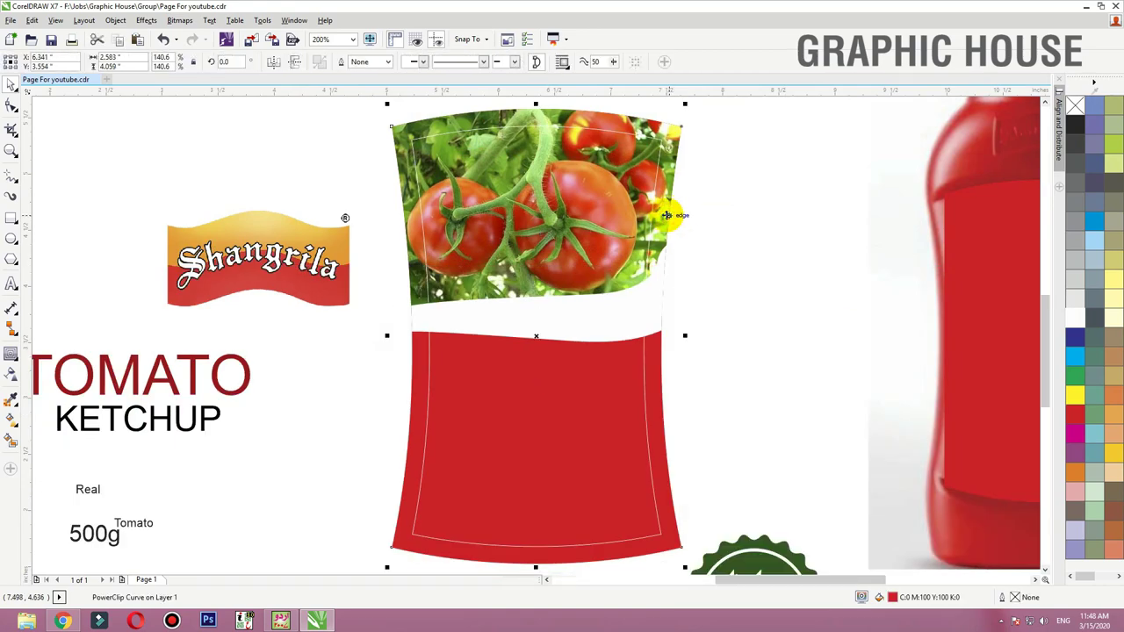
Step: Open the label's PowerClip contents and fill the swoosh with the grey-beige colour C0 M0 Y20 K40
ctrl+click(660, 262)
click(676, 309)
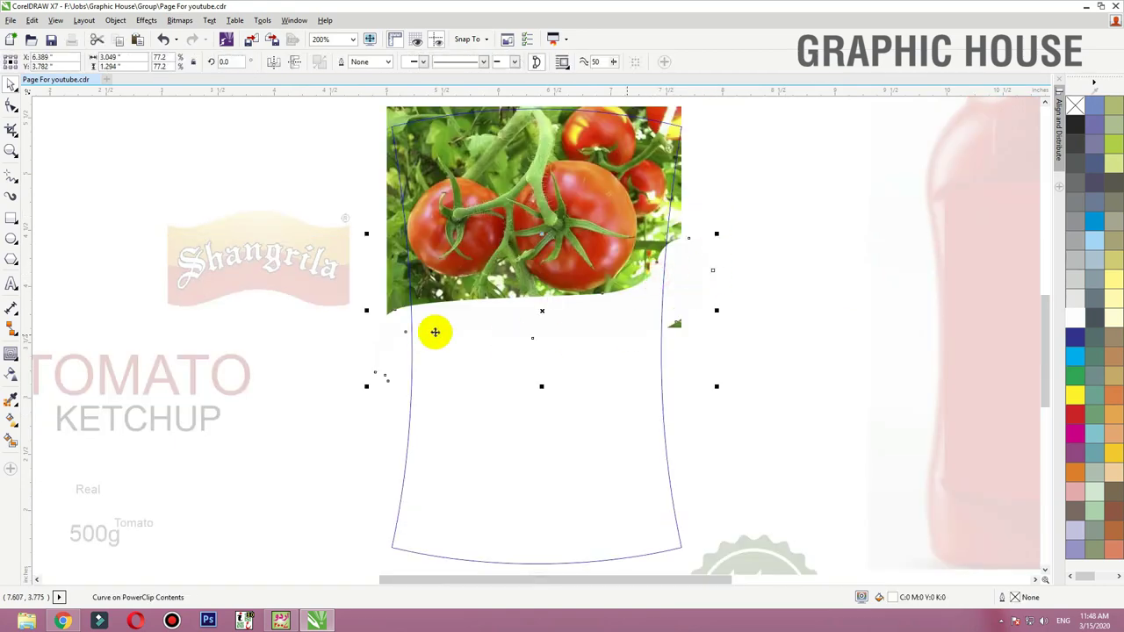
click(1112, 228)
drag(800, 217, 235, 412)
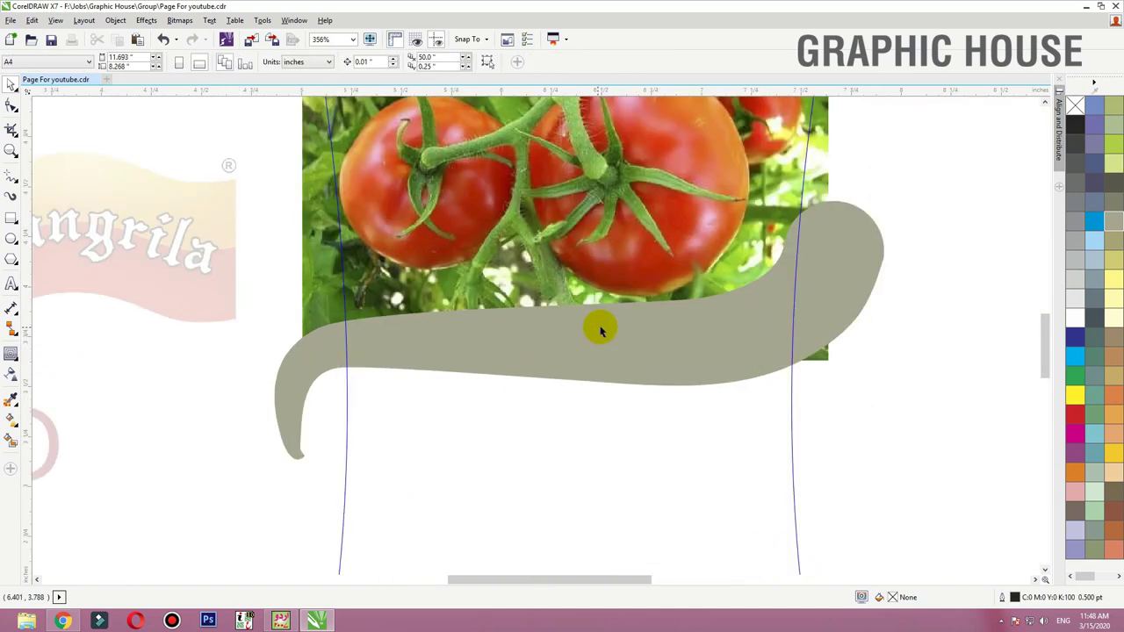
Step: Try two wide preset Artistic Media strokes over the swoosh inside the PowerClip and undo each one
click(11, 196)
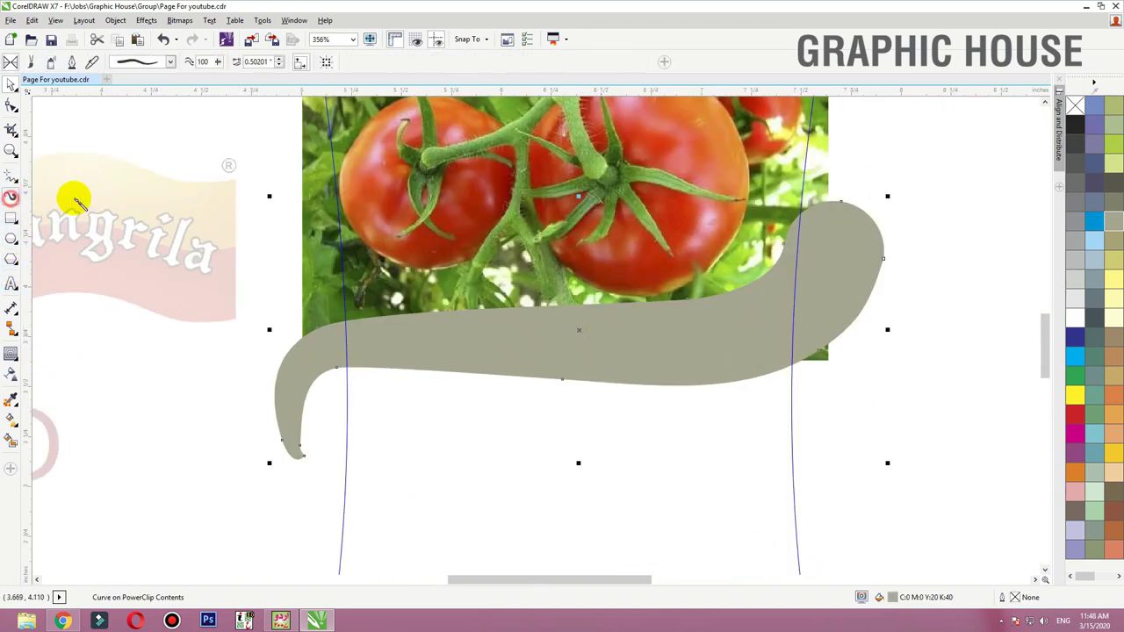
mouse_move(176, 163)
mouse_down()
mouse_move(685, 330)
mouse_move(608, 462)
mouse_move(350, 461)
mouse_up()
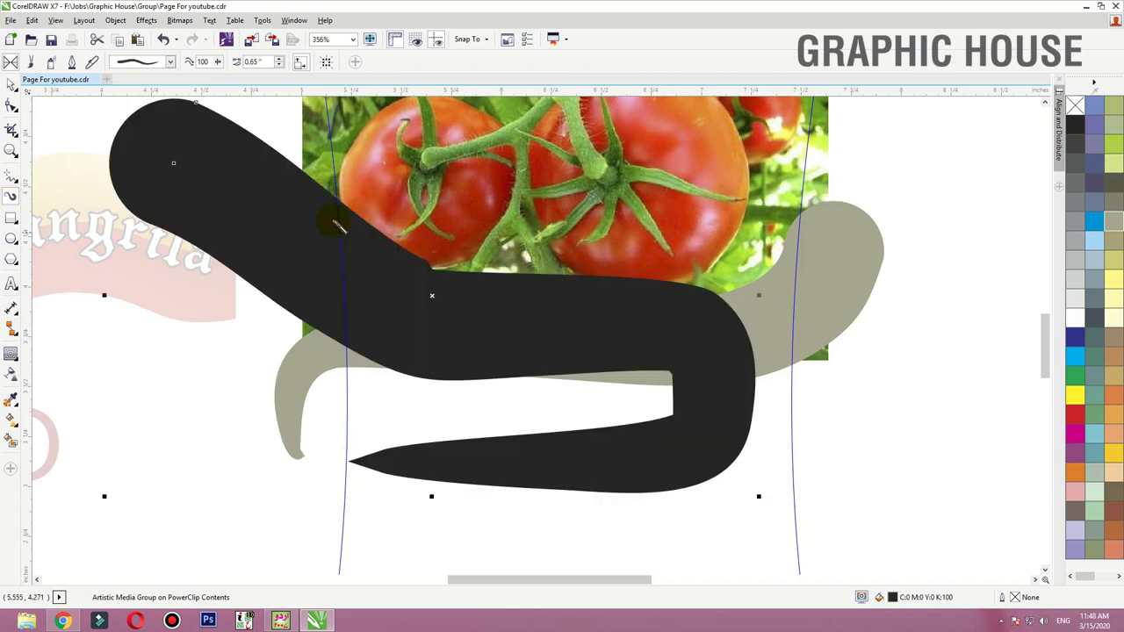
key(ctrl+z)
mouse_move(229, 165)
mouse_down()
mouse_move(785, 427)
mouse_move(770, 436)
mouse_up()
key(ctrl+z)
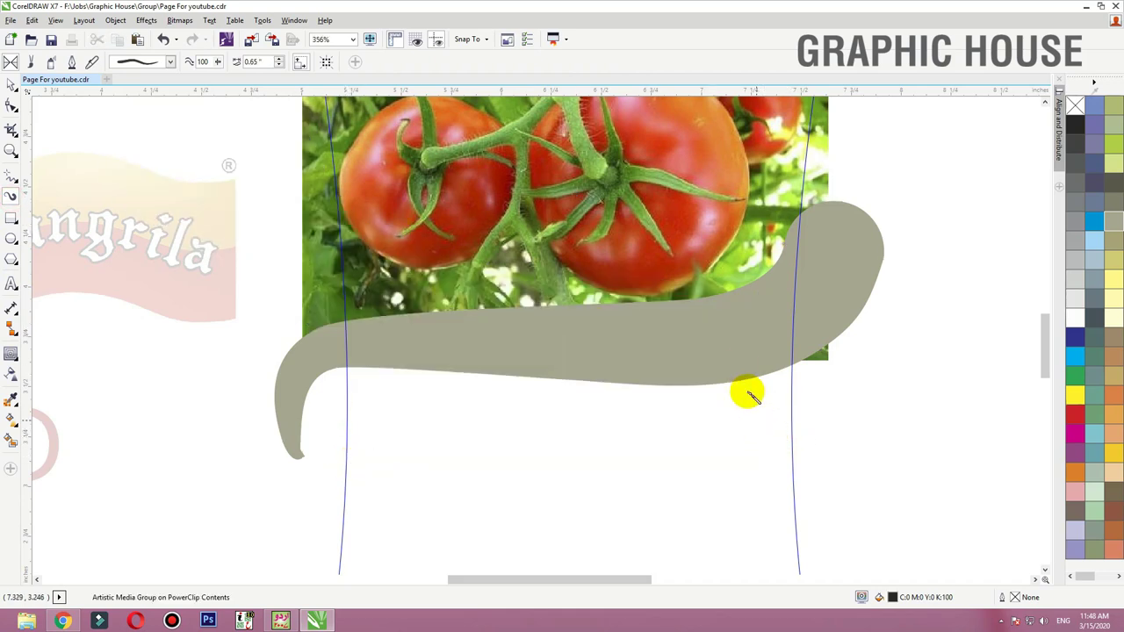
Step: Fill the swoosh over the photo with red C0 M100 Y100 K0 and nudge it slightly down
key(space)
click(740, 351)
click(1076, 422)
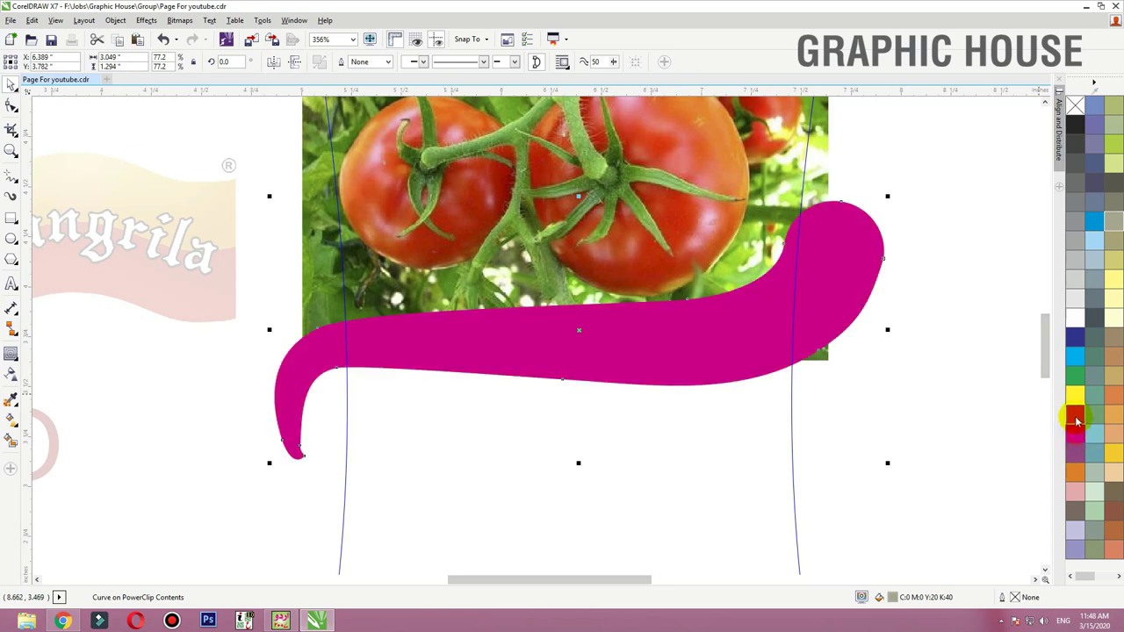
click(1076, 418)
key(Down)
key(Down)
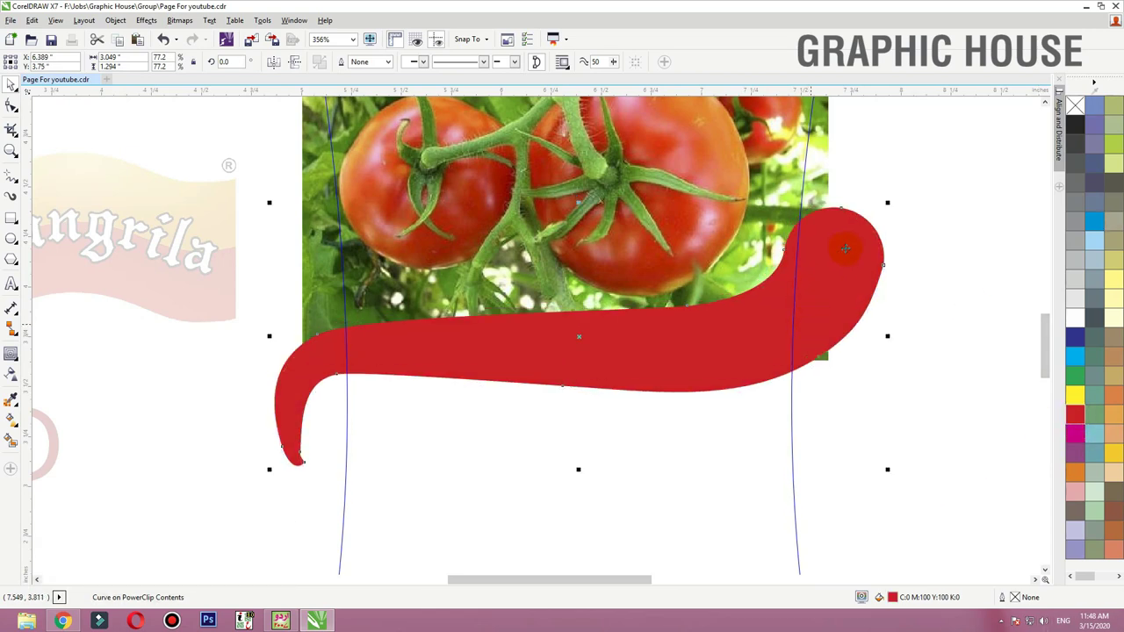
Step: Make a copy of the red swoosh rotated to about 357.4° and fill the original behind it white
drag(889, 204, 892, 223)
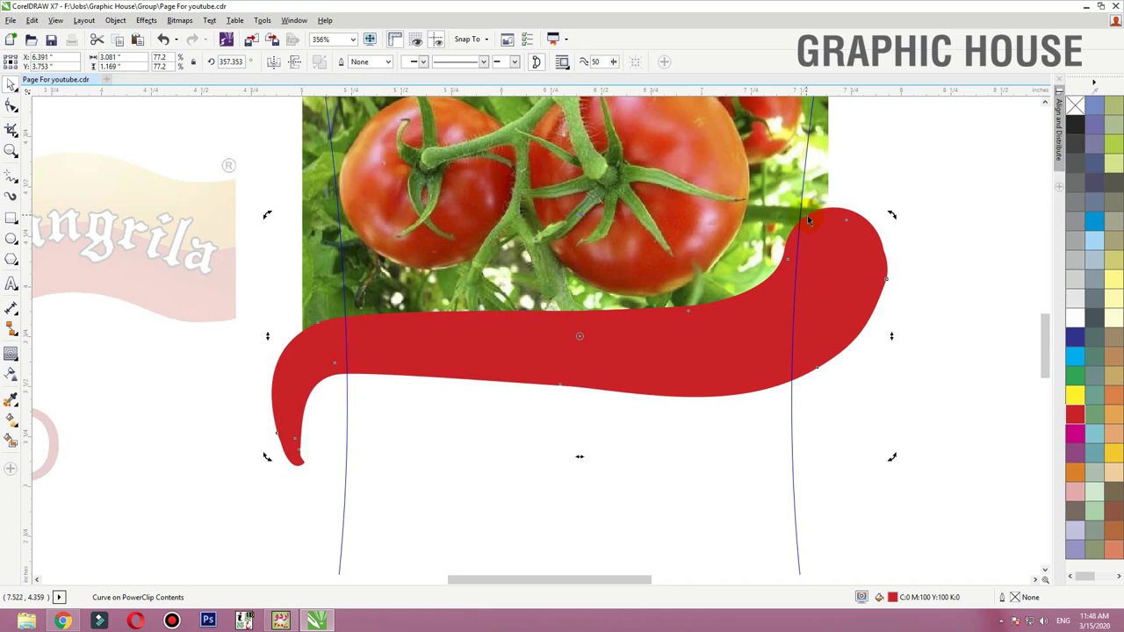
click(843, 200)
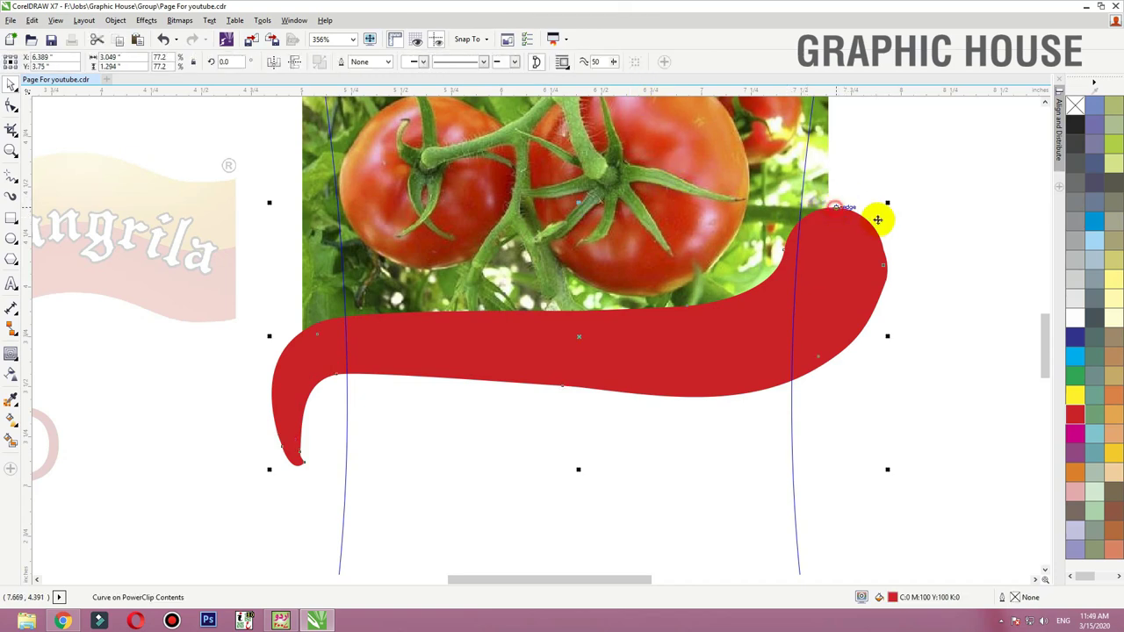
right_click(1077, 321)
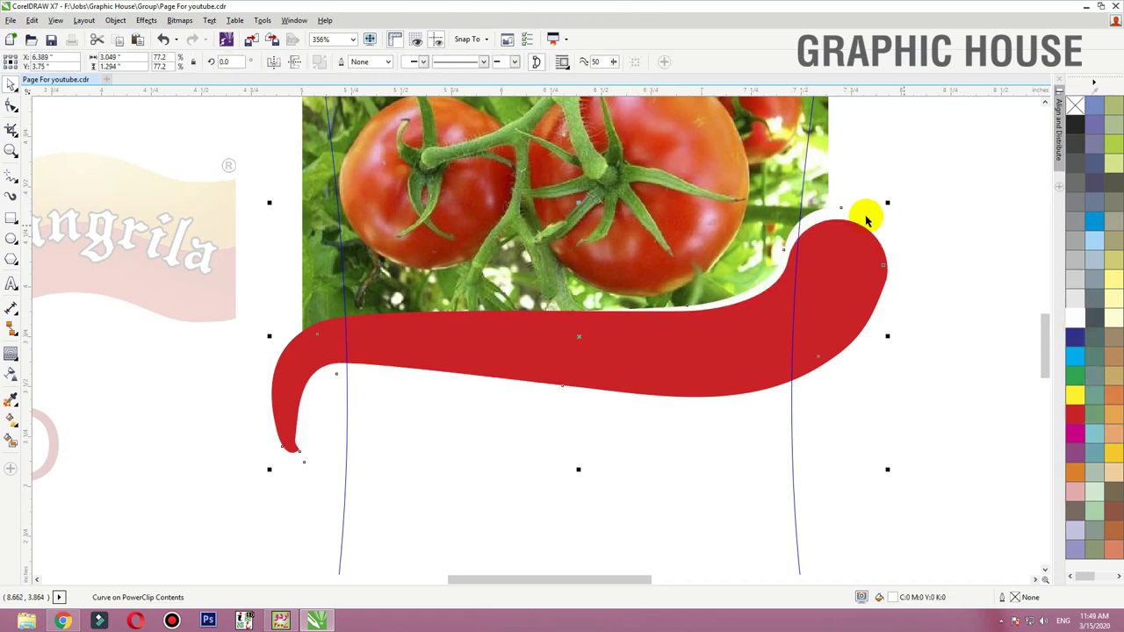
click(934, 218)
click(829, 295)
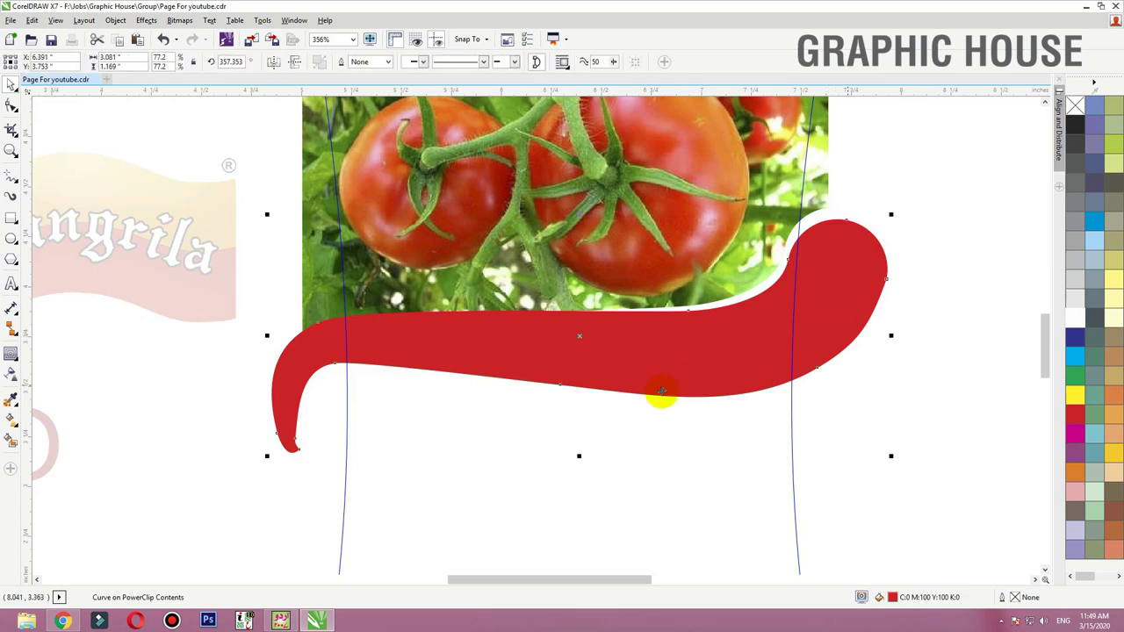
Step: Place a copy of the rotated red swoosh beside the label, with no fill and a black hairline outline
scroll(562, 357, down, 2)
drag(564, 357, 827, 420)
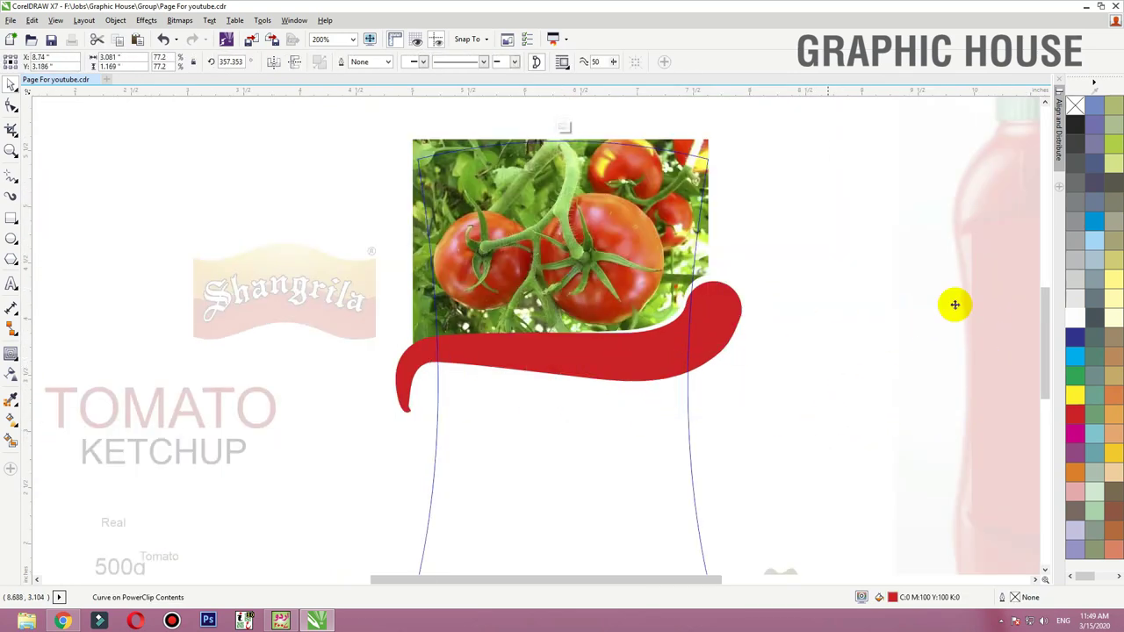
click(1076, 106)
right_click(1075, 125)
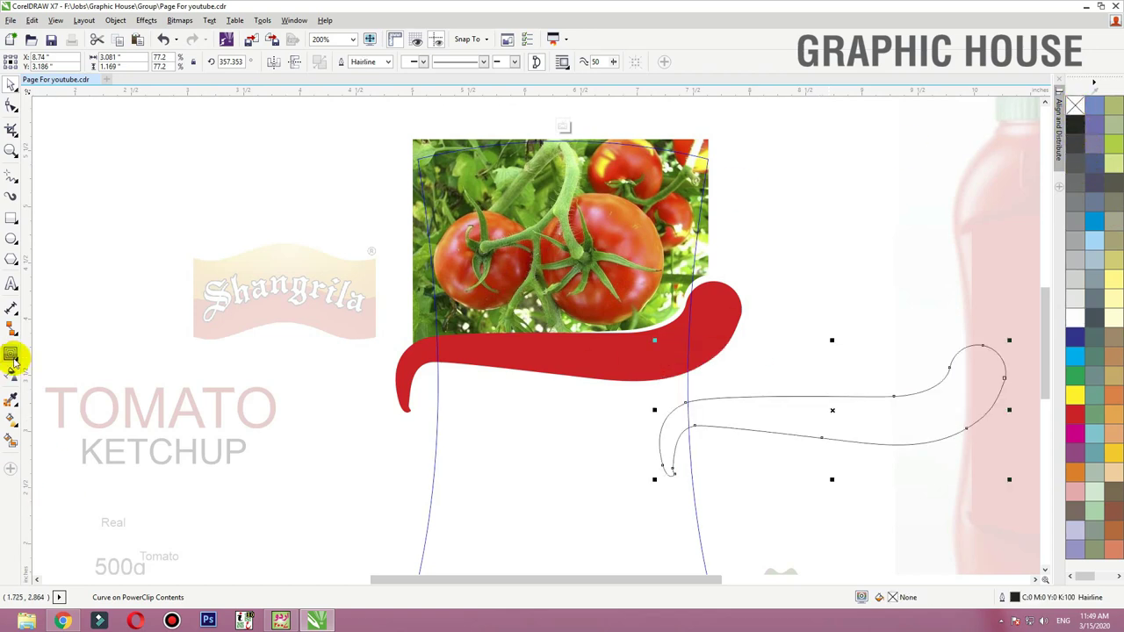
Step: Apply a drop shadow to the outlined swoosh copy with opacity 88, feathering 10 and the Outside feathering direction
click(13, 359)
click(70, 355)
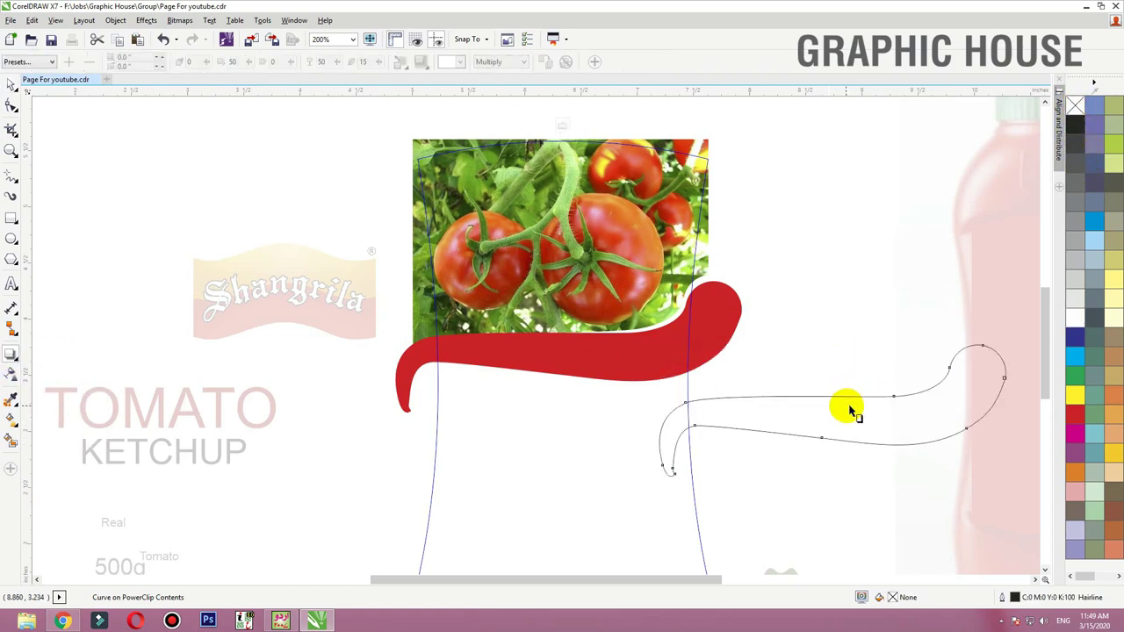
drag(848, 448, 848, 446)
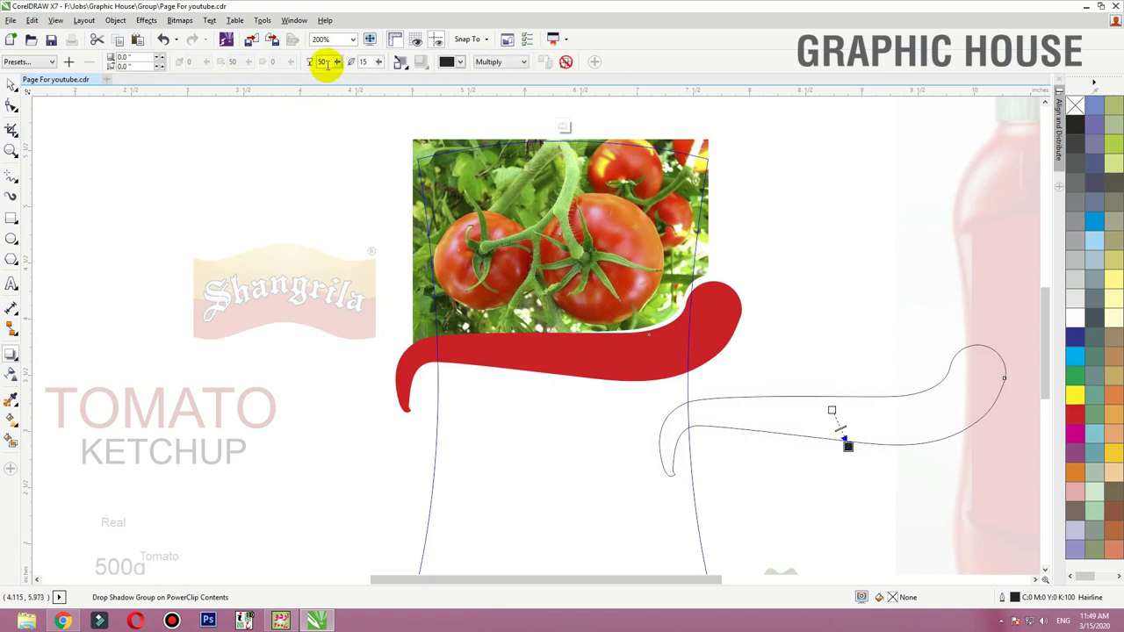
click(327, 64)
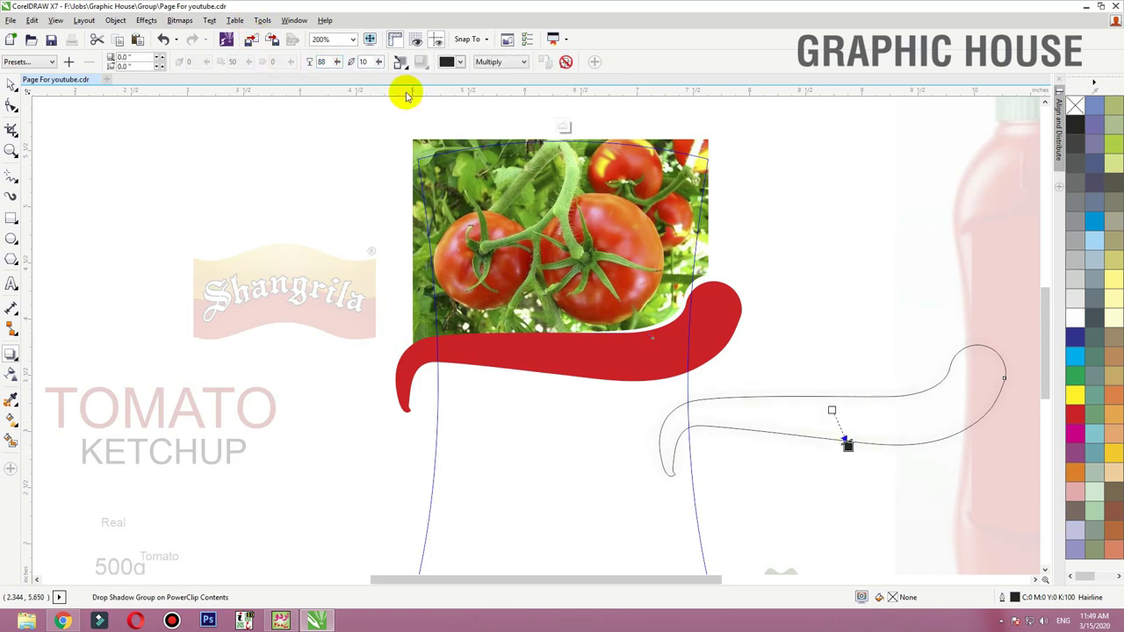
click(399, 61)
click(411, 98)
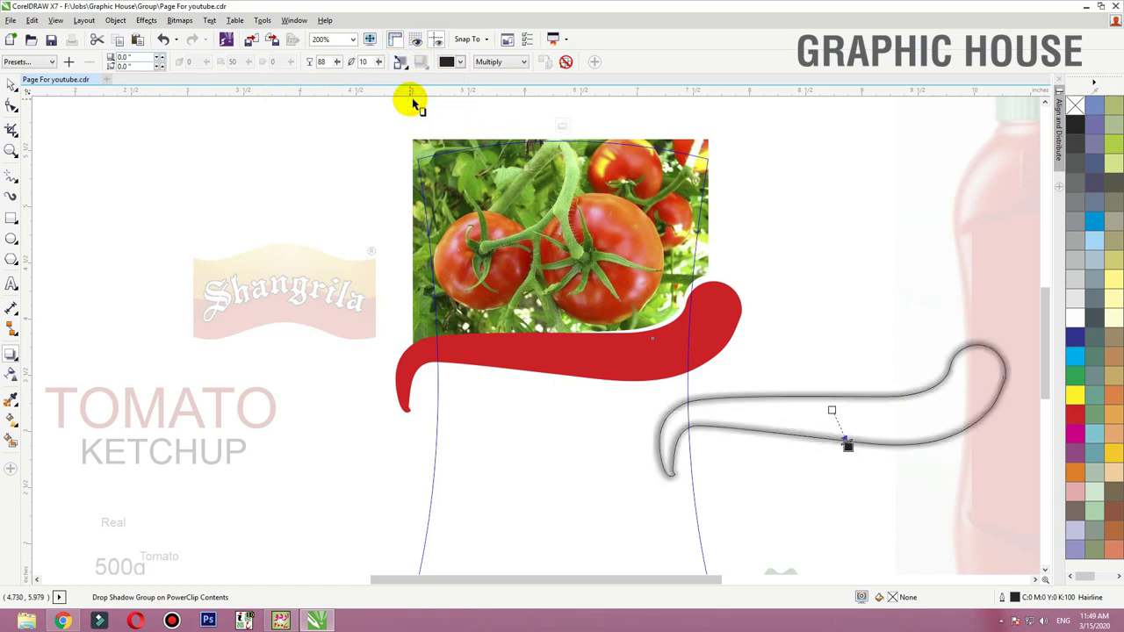
click(404, 62)
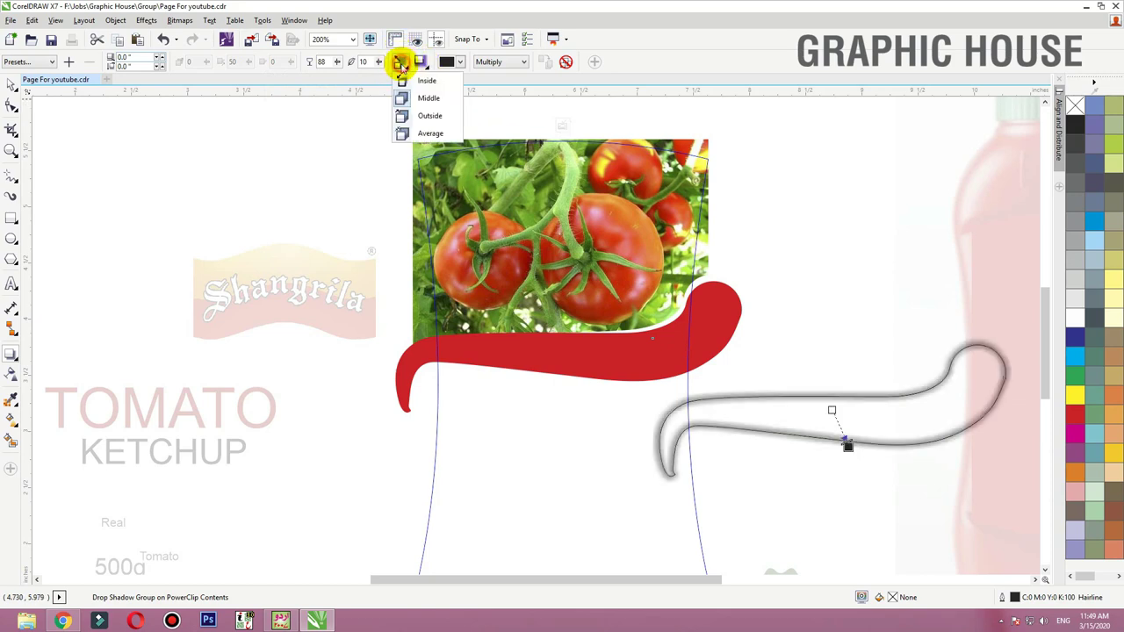
click(404, 112)
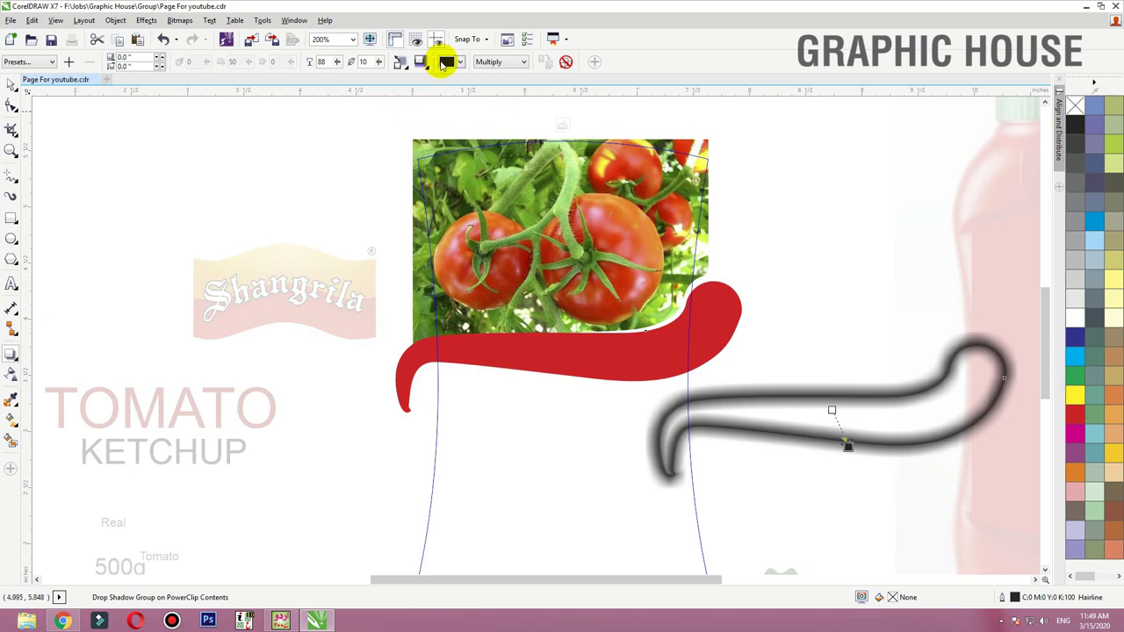
Step: Set the drop shadow's colour to dark red C0 M100 Y100 K70
click(420, 62)
click(446, 62)
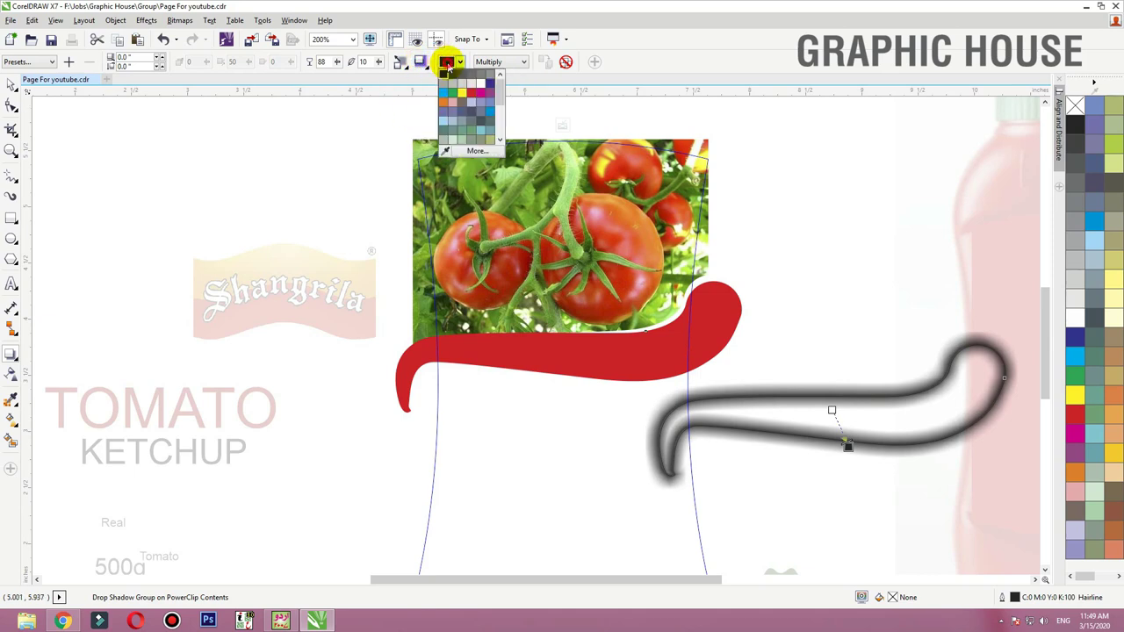
click(473, 94)
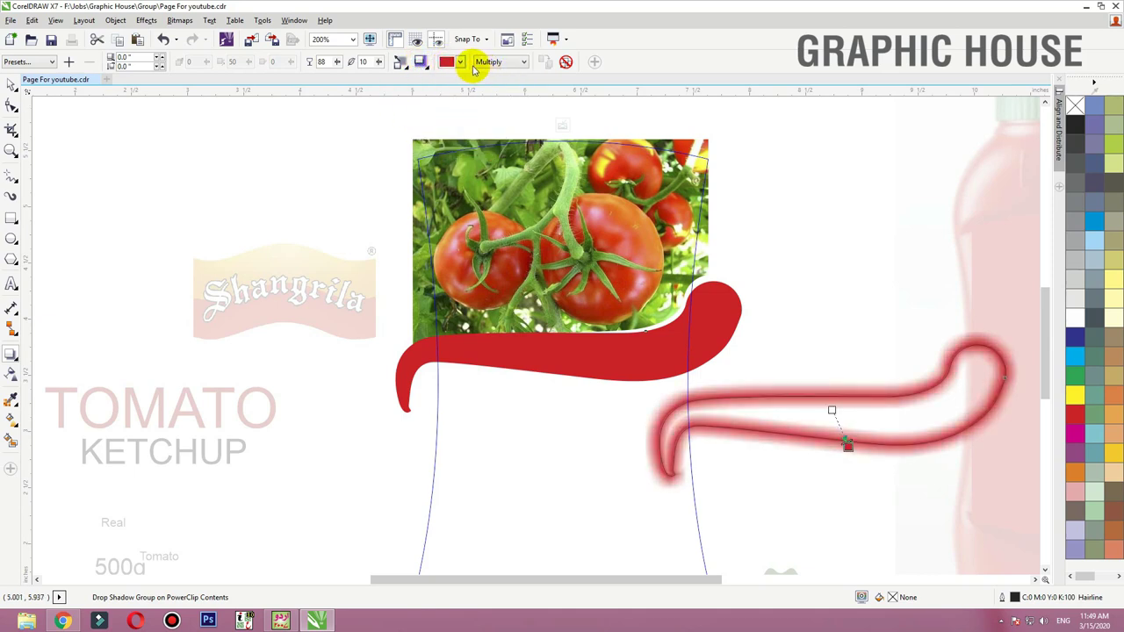
click(460, 62)
click(470, 149)
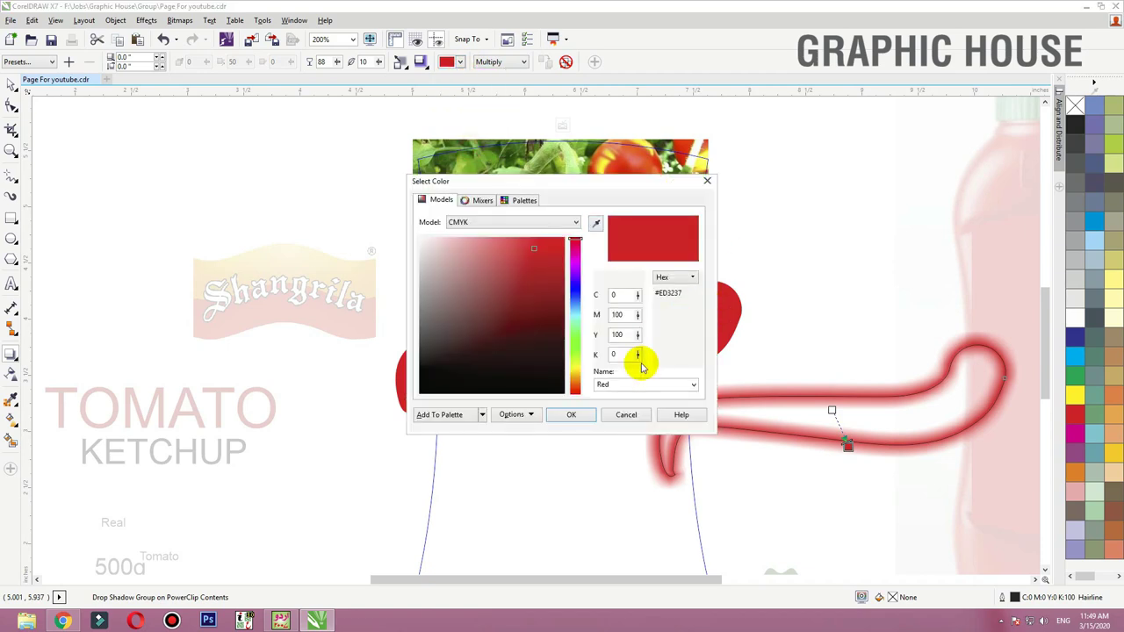
double_click(624, 355)
text(70)
key(Tab)
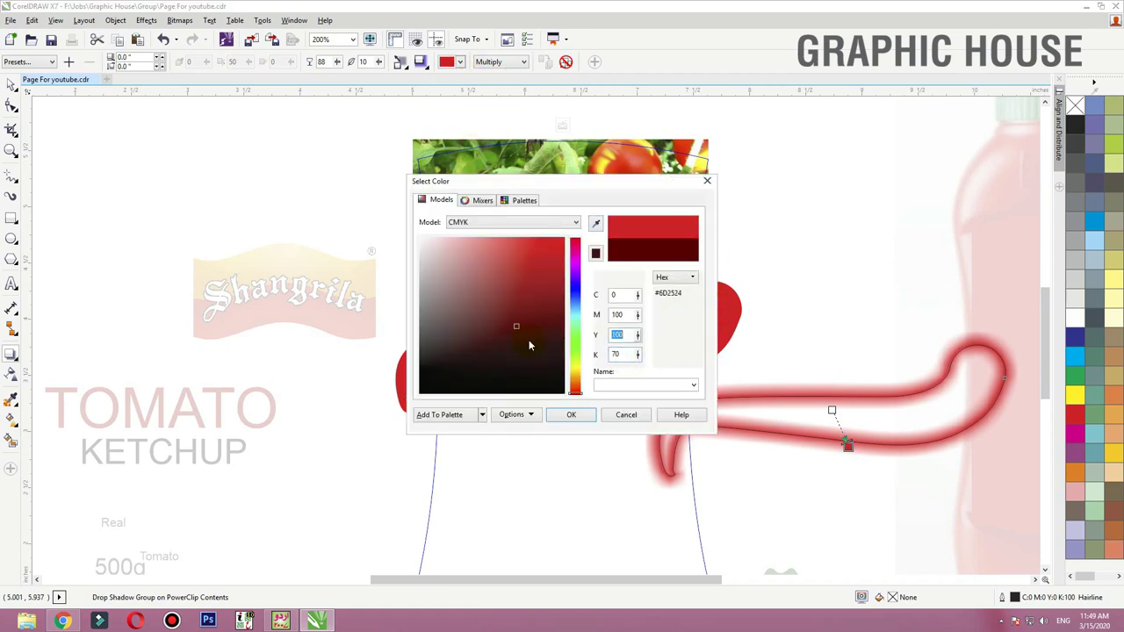
click(572, 416)
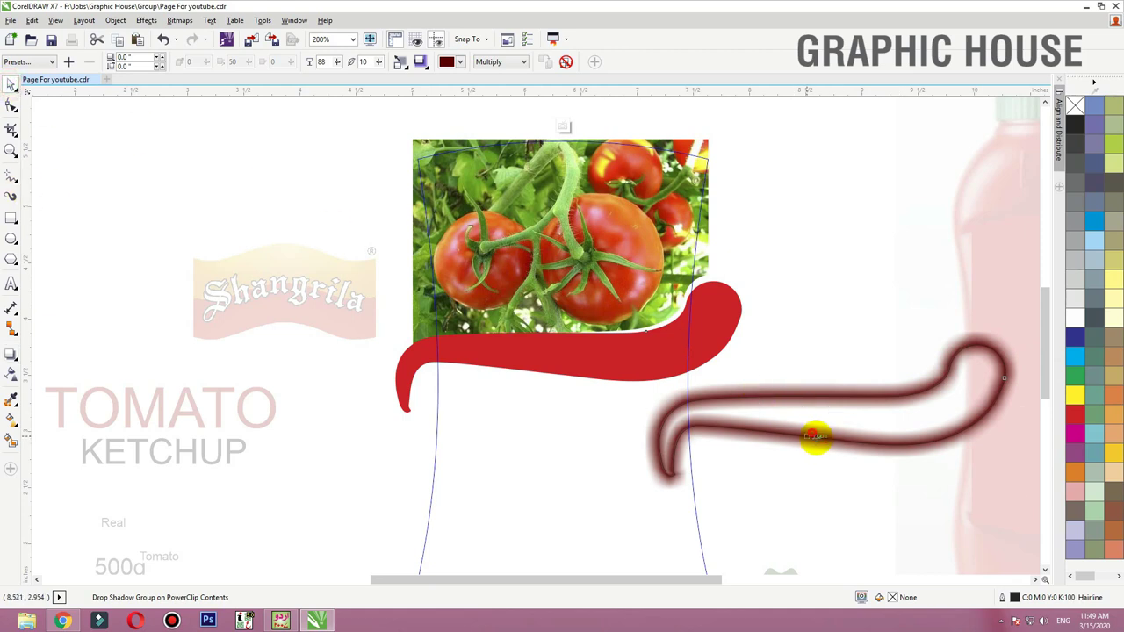
Step: Try centring the shadowed outline horizontally and vertically on the red swoosh
drag(827, 438, 823, 412)
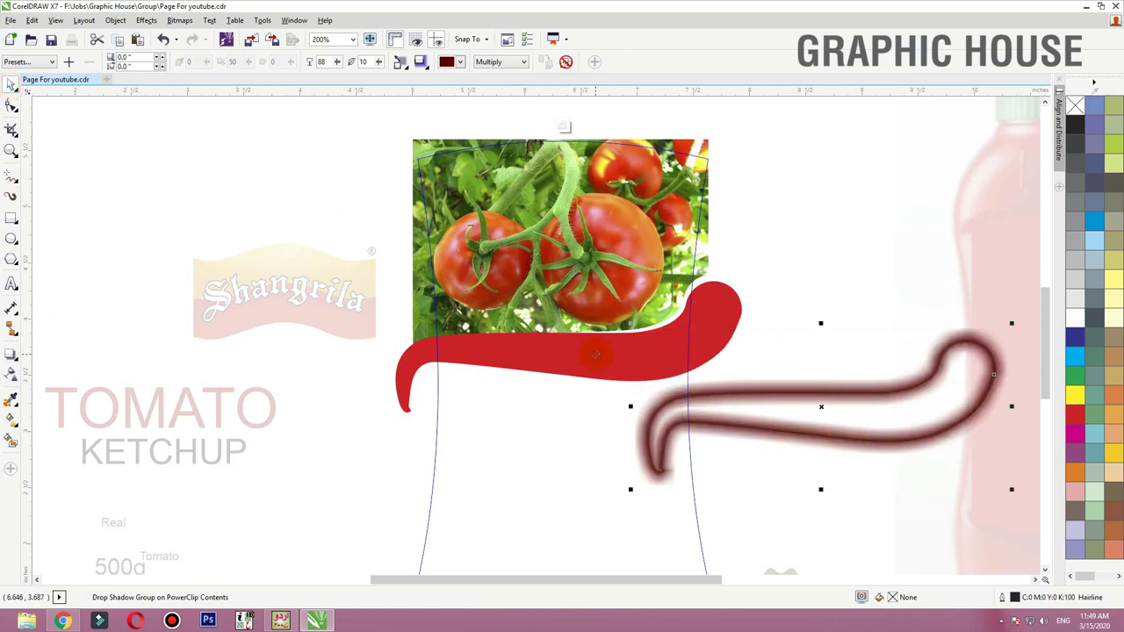
shift+click(596, 355)
key(c)
key(e)
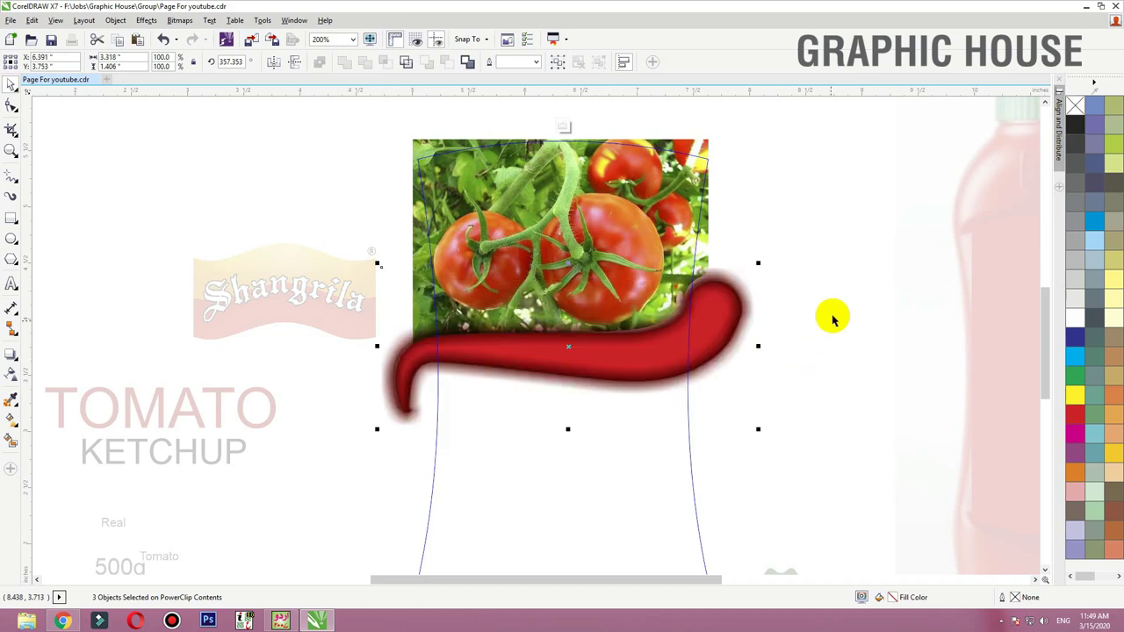
Step: Try sending the shadowed outline to the back of the layer and finish editing the label's PowerClip contents
click(832, 318)
drag(715, 347, 443, 381)
key(ctrl+z)
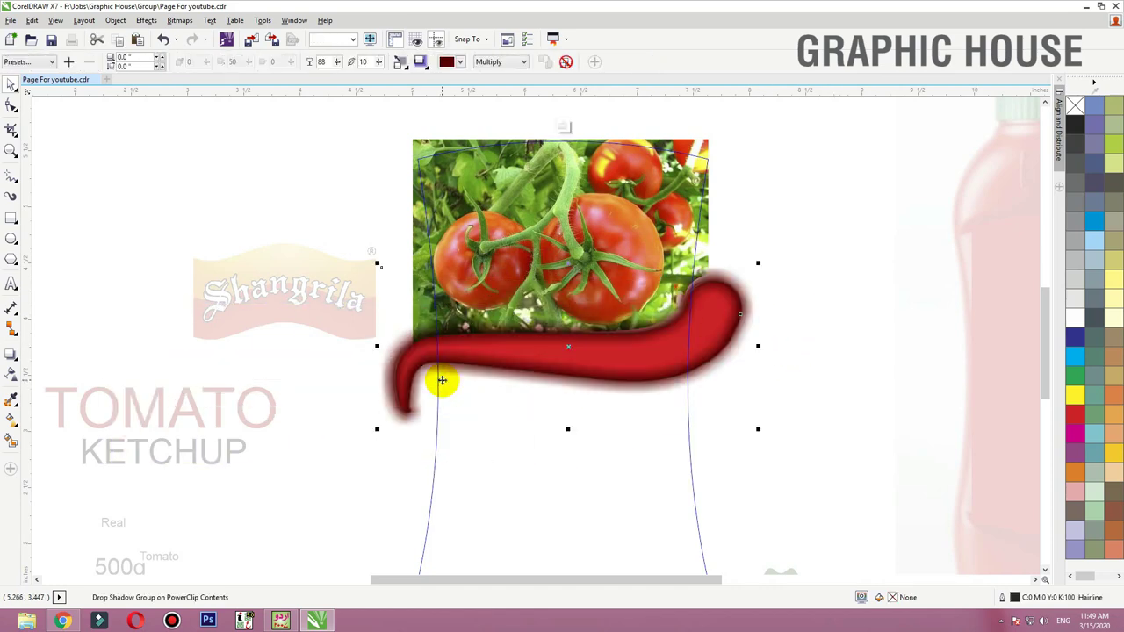
click(442, 379)
right_click(607, 411)
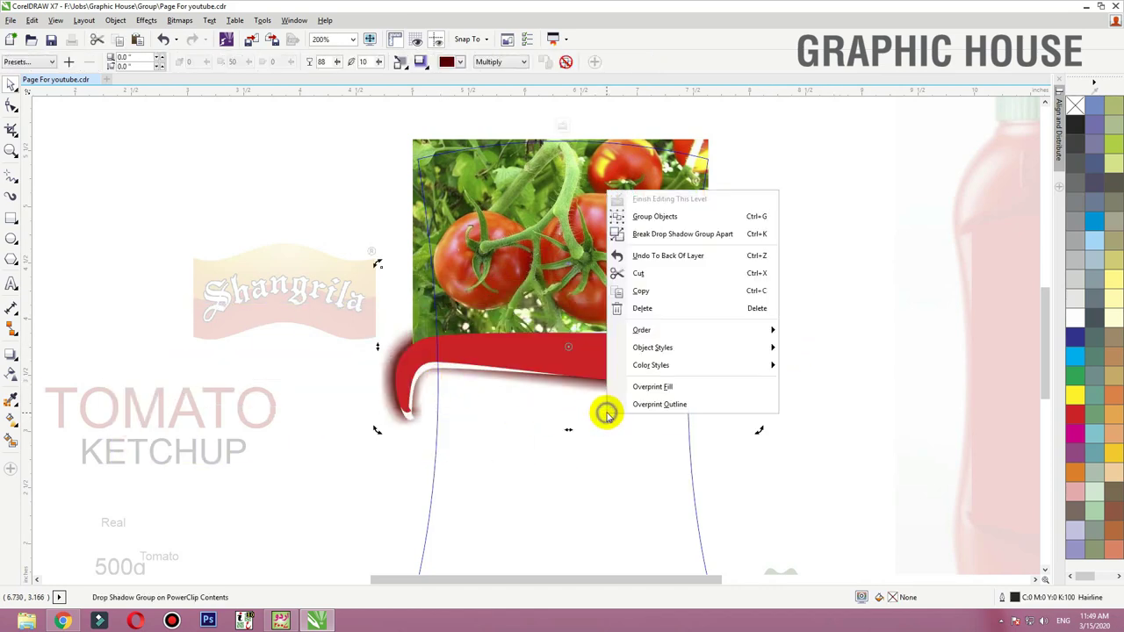
click(575, 356)
drag(597, 396, 573, 429)
key(ctrl+z)
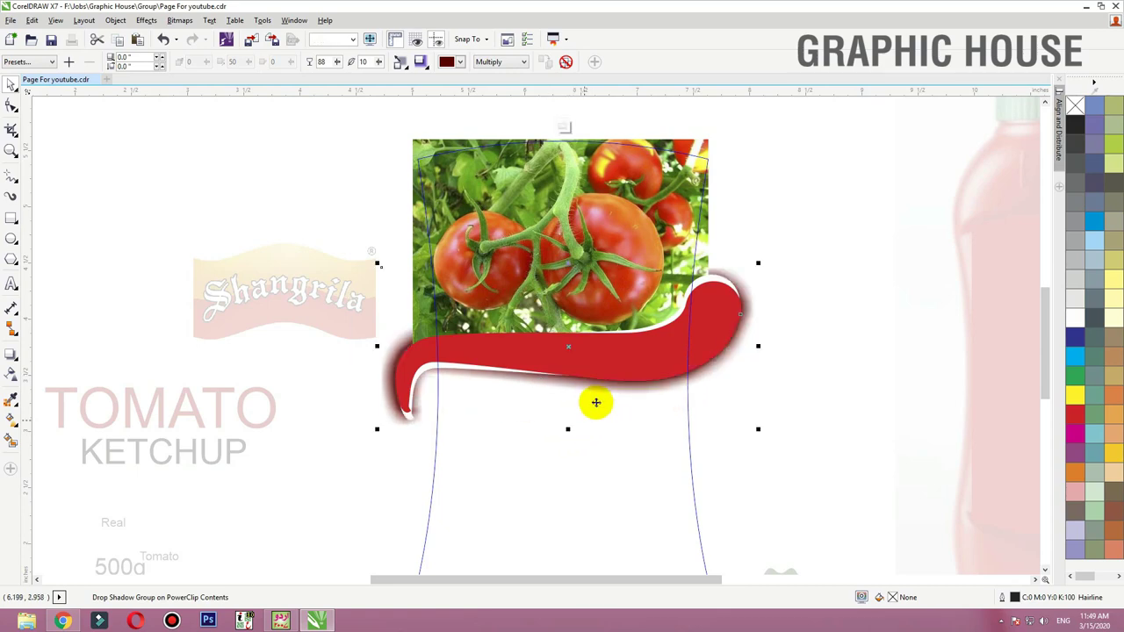
right_click(597, 402)
click(657, 188)
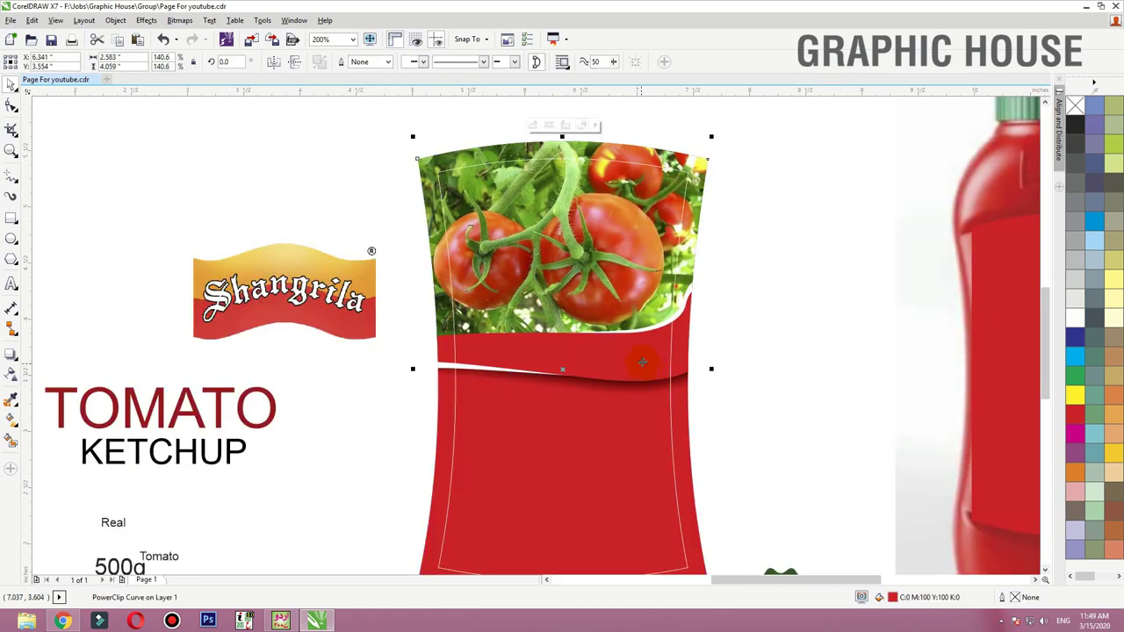
Step: Reopen the label's PowerClip contents, move the shadowed outline below the red swoosh and break its drop shadow group apart
ctrl+click(638, 411)
click(647, 476)
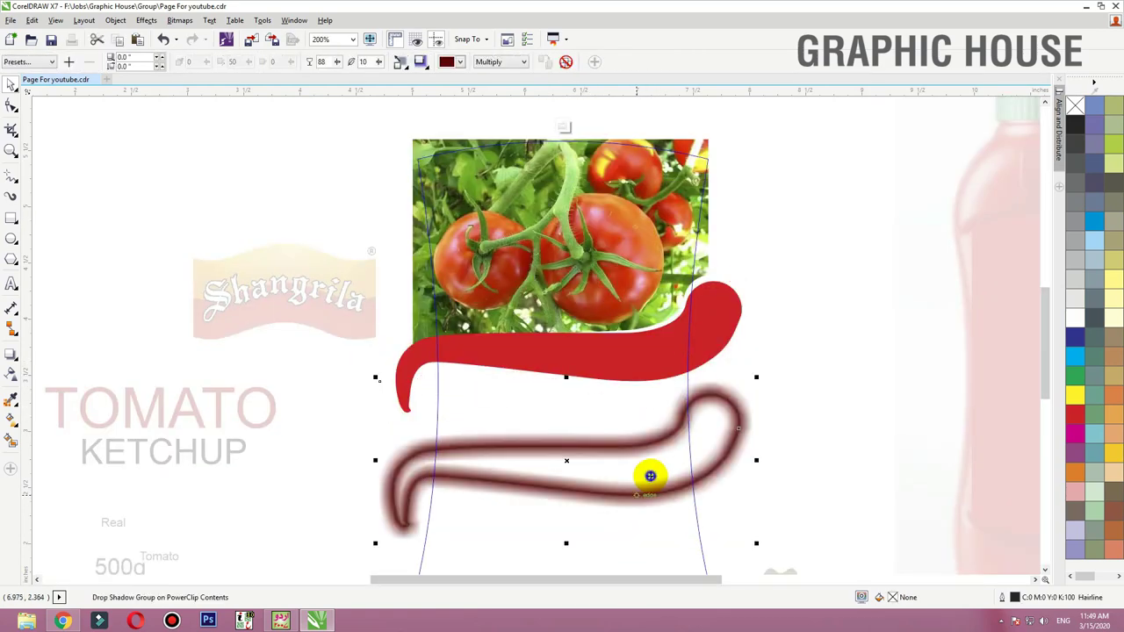
right_click(651, 475)
click(626, 484)
right_click(630, 477)
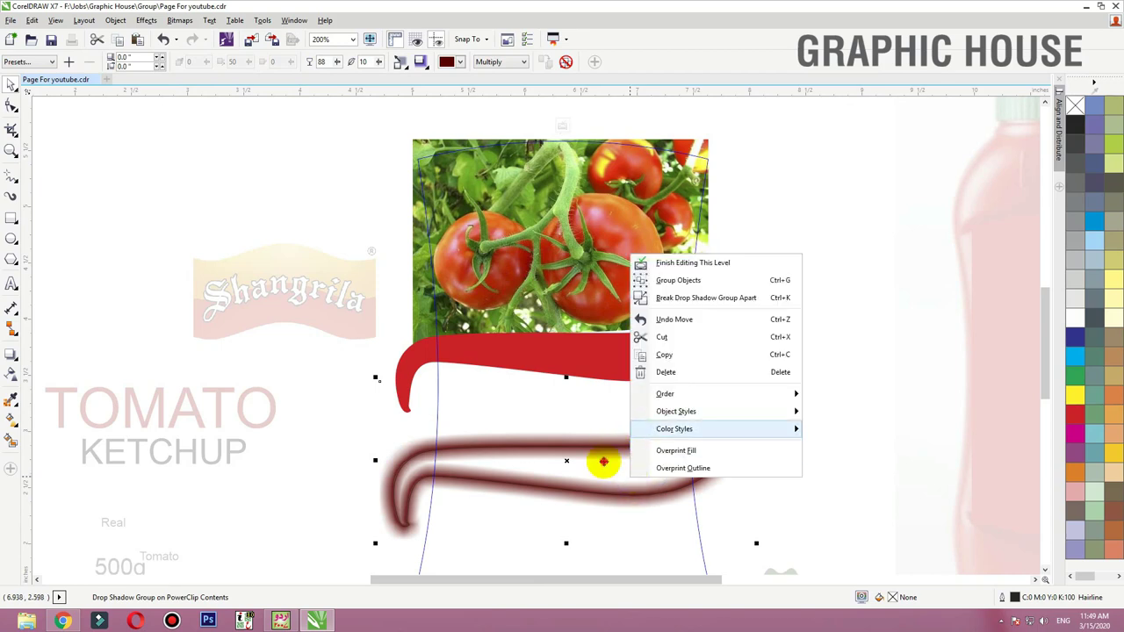
click(603, 462)
click(803, 409)
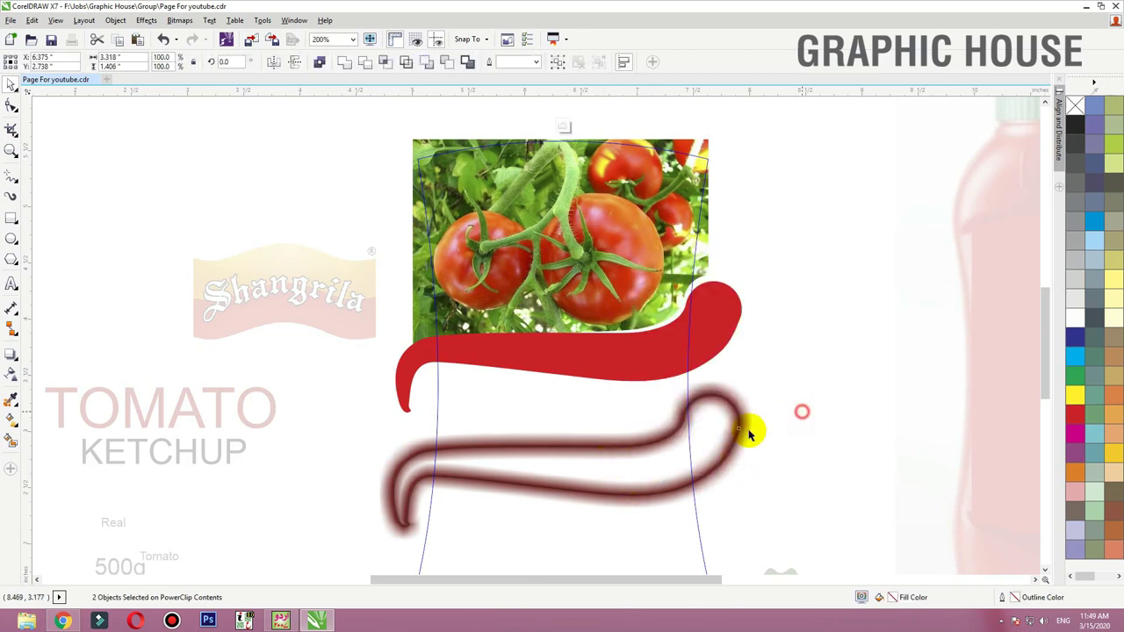
Step: Move the shadow away from its outline curve, delete the curve and PowerClip the shadow inside the red swoosh
drag(715, 460, 475, 472)
drag(636, 453, 635, 447)
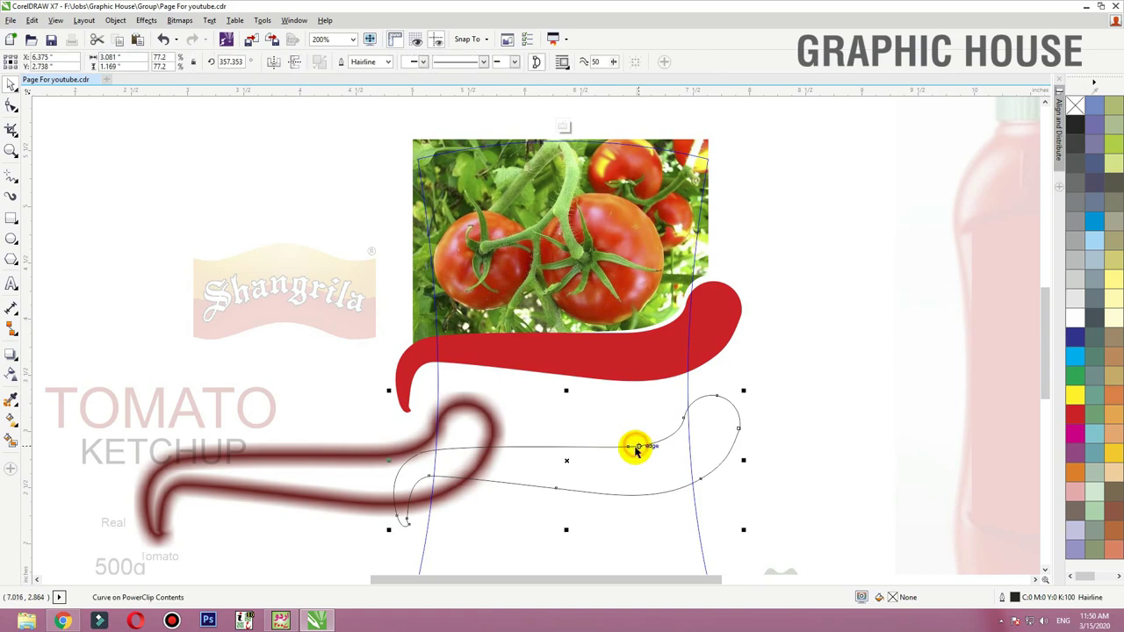
right_click(635, 446)
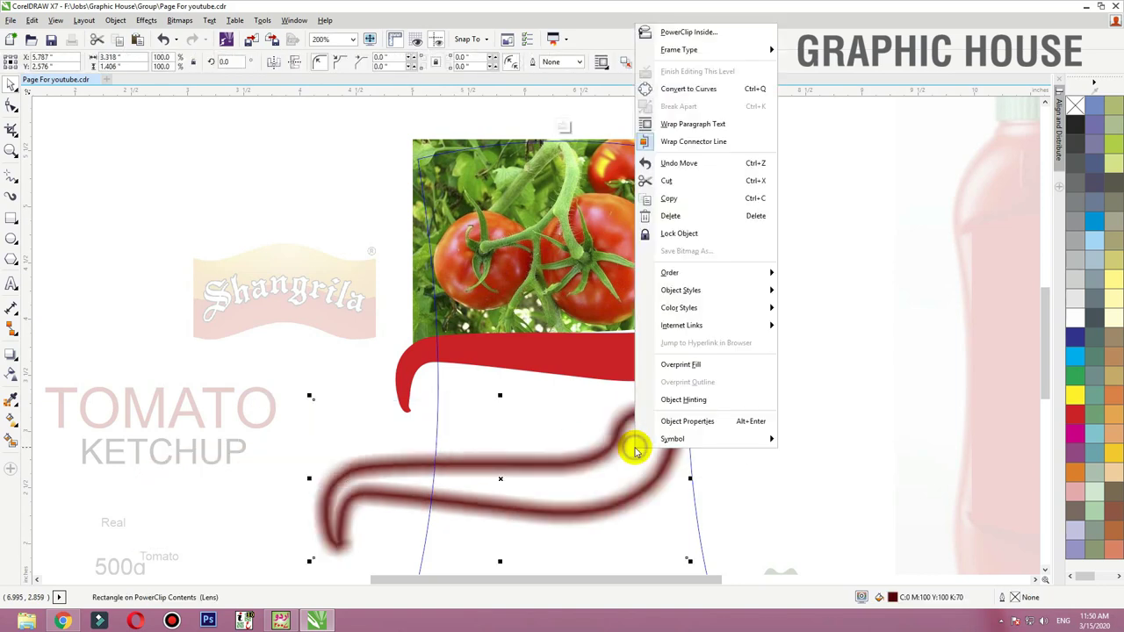
click(689, 31)
click(644, 339)
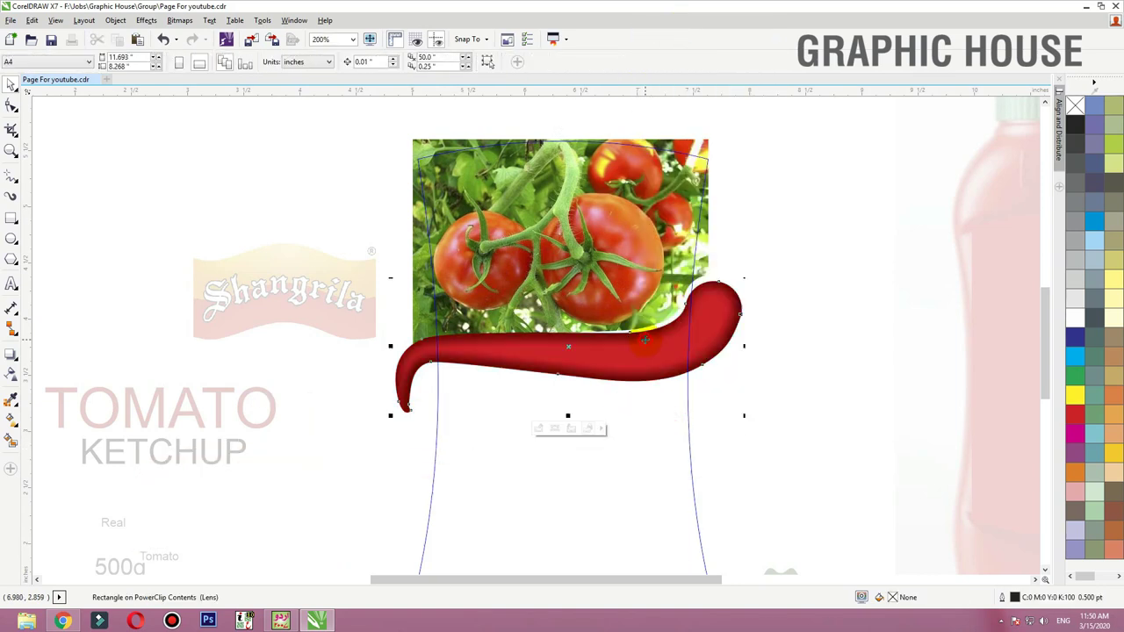
click(777, 353)
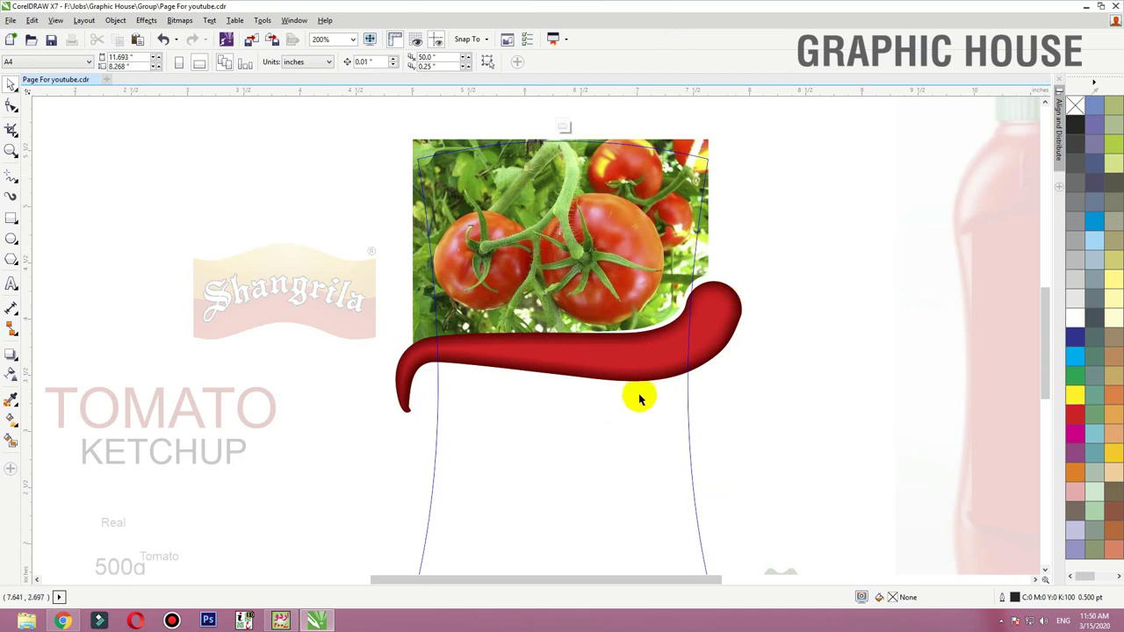
Step: Place a grouped copy of the white and shaded red swooshes below the originals and mirror it horizontally and vertically
click(717, 290)
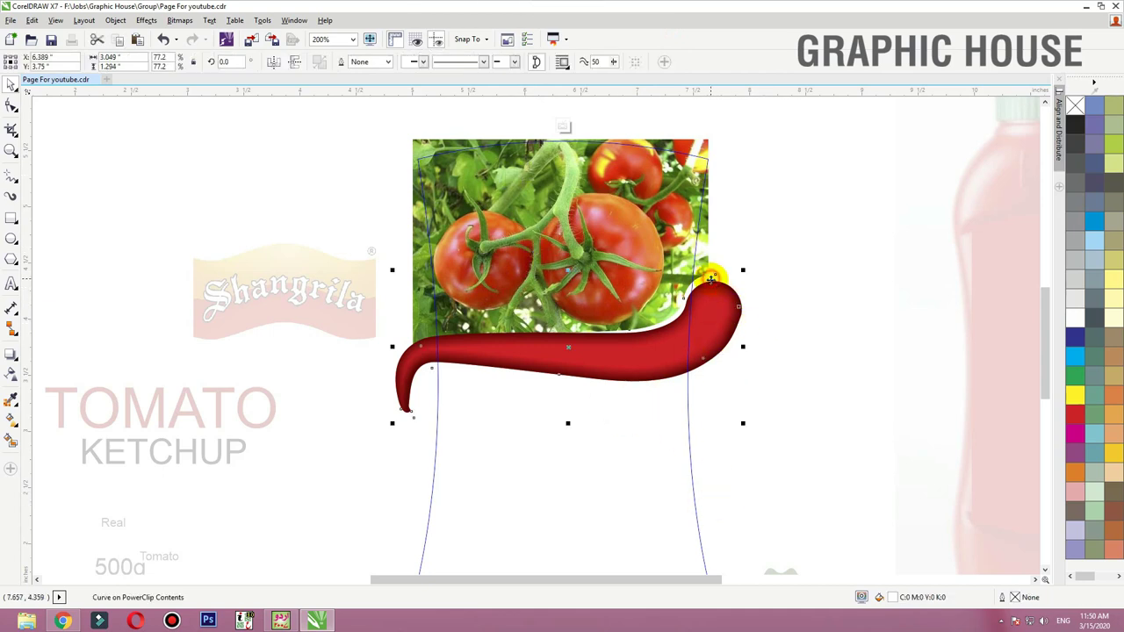
drag(712, 360, 732, 468)
click(277, 64)
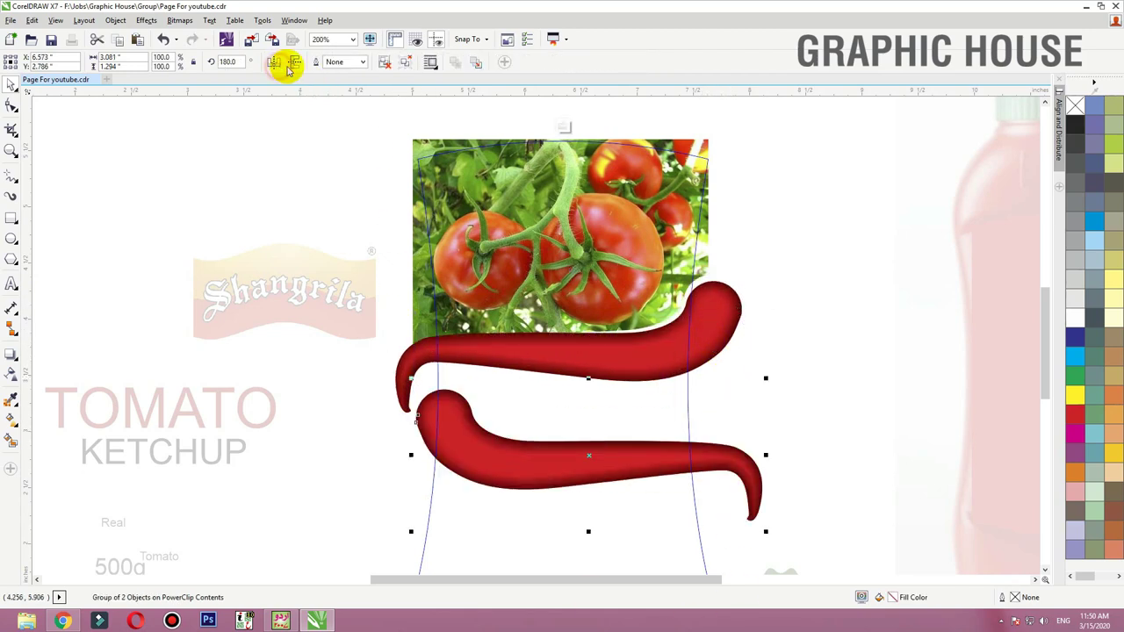
click(294, 63)
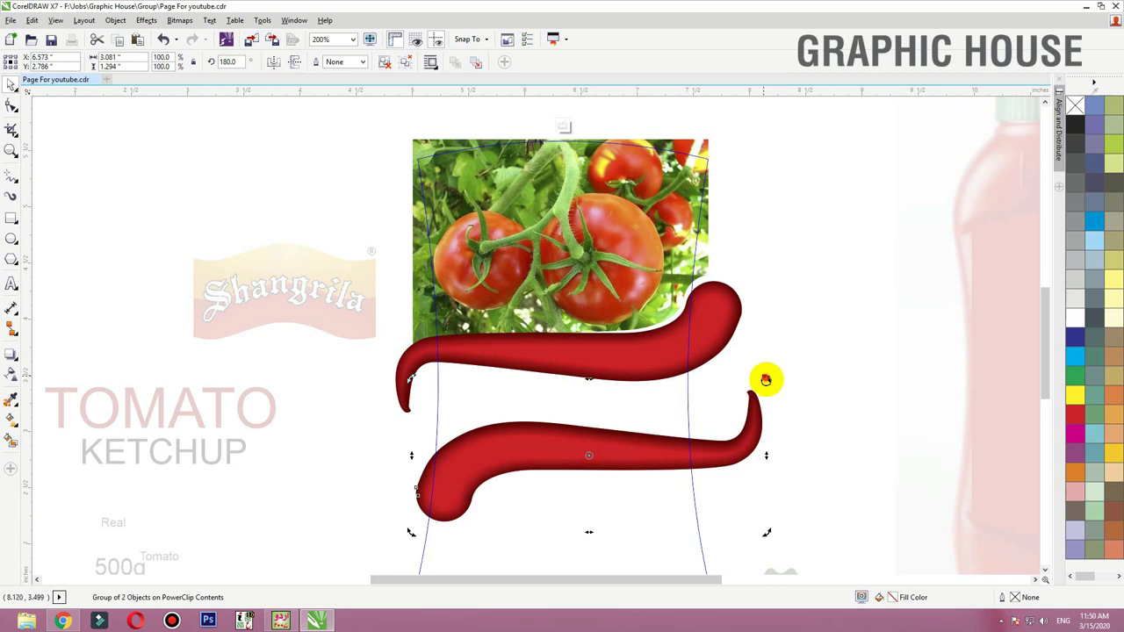
Step: Rotate the copied swoosh group diagonally, position it behind the original swoosh at the label's left edge, and finish editing the PowerClip contents
drag(766, 380, 431, 337)
ctrl+click(829, 301)
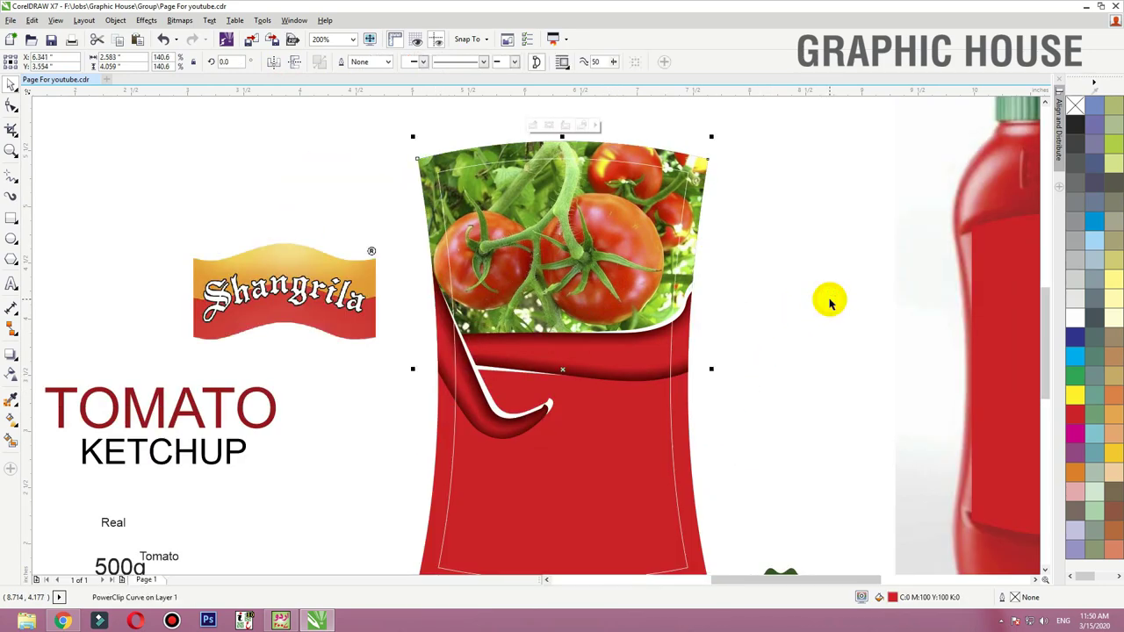
ctrl+click(487, 419)
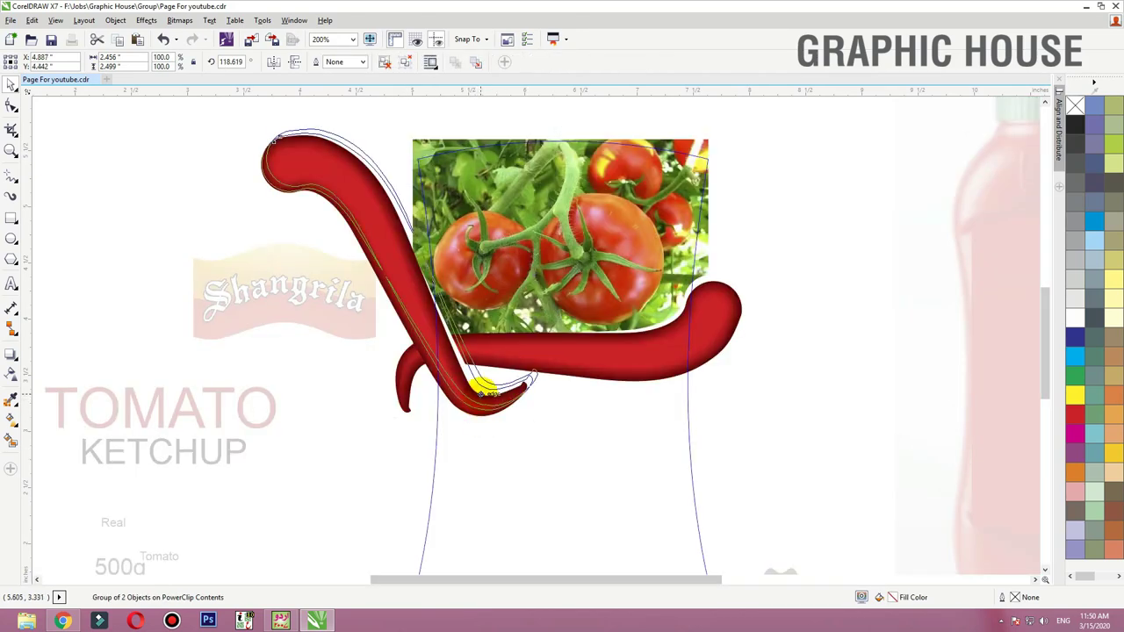
drag(482, 388, 458, 374)
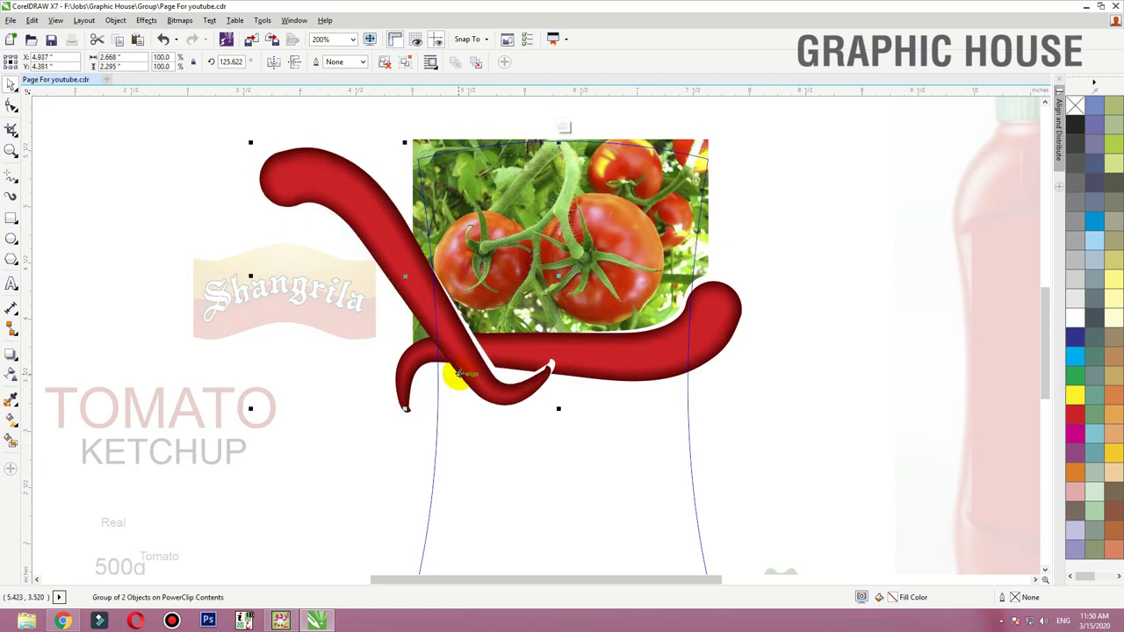
click(339, 438)
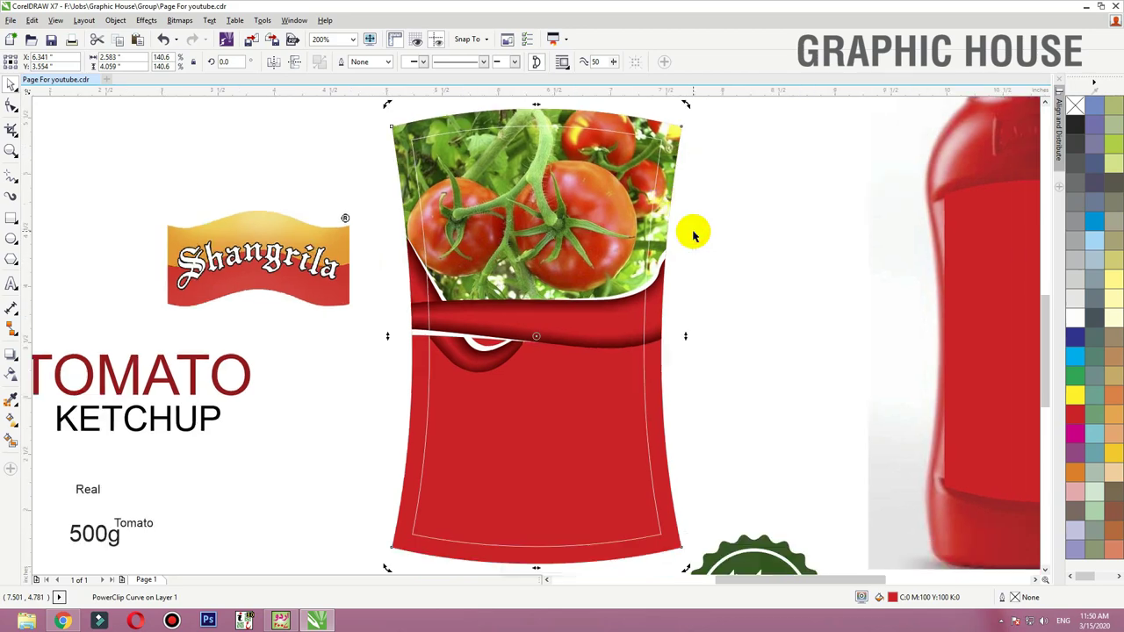
click(720, 233)
Step: Move the Shangrila logo onto the label over the swooshes, scale it to about 1.59 inches wide and centre it horizontally on the label
drag(191, 247, 528, 314)
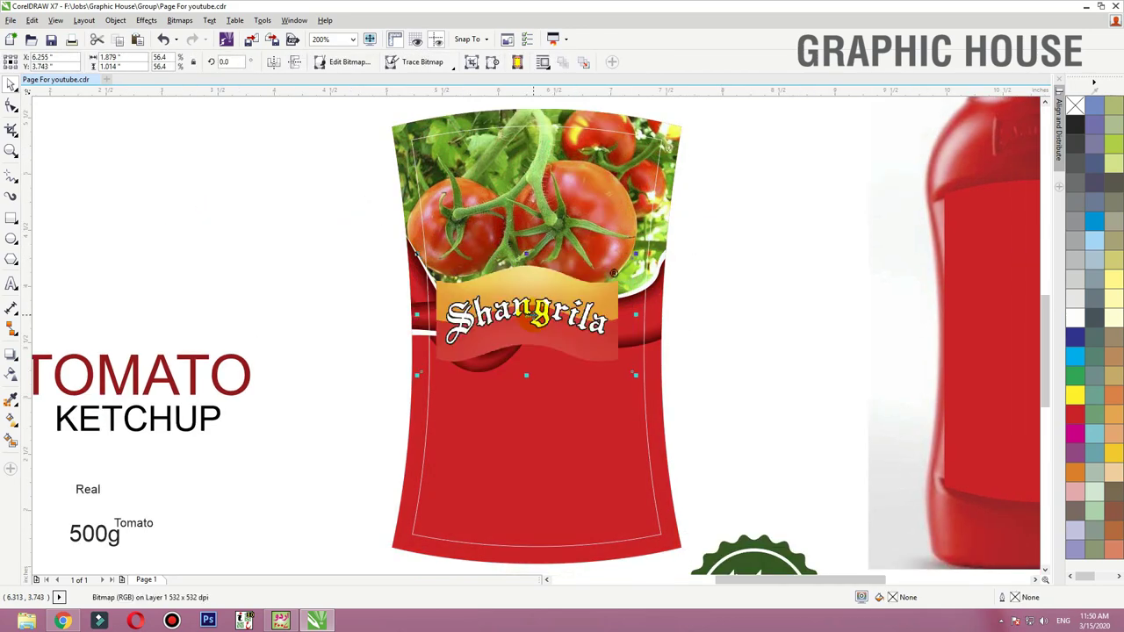
mouse_move(613, 256)
mouse_down()
mouse_move(639, 262)
mouse_move(629, 266)
mouse_up()
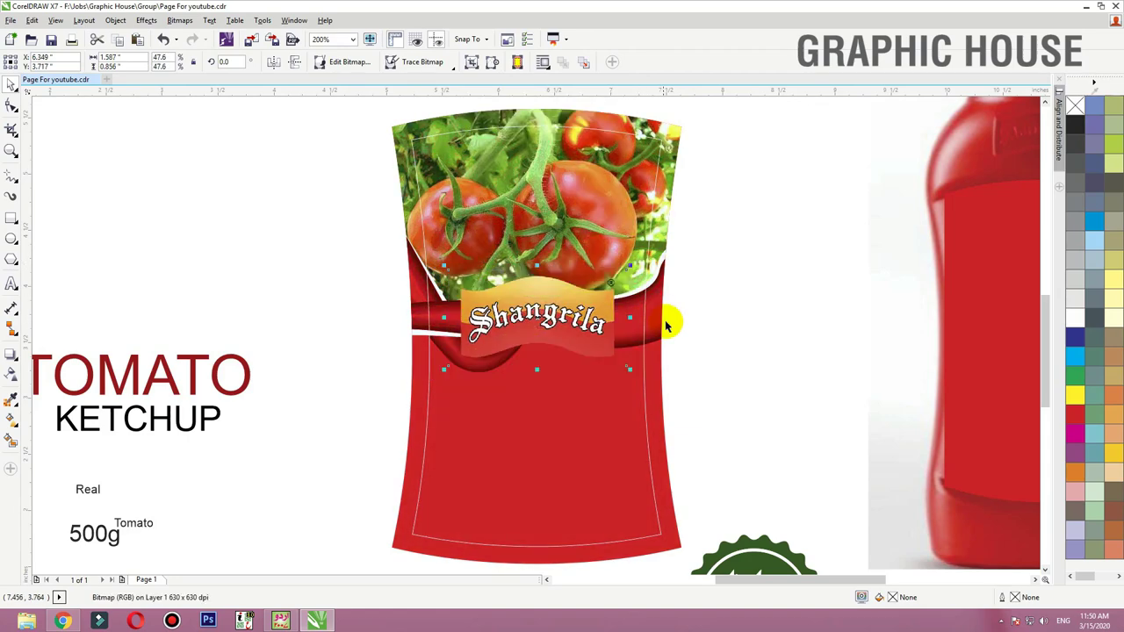
click(666, 326)
click(716, 309)
click(669, 285)
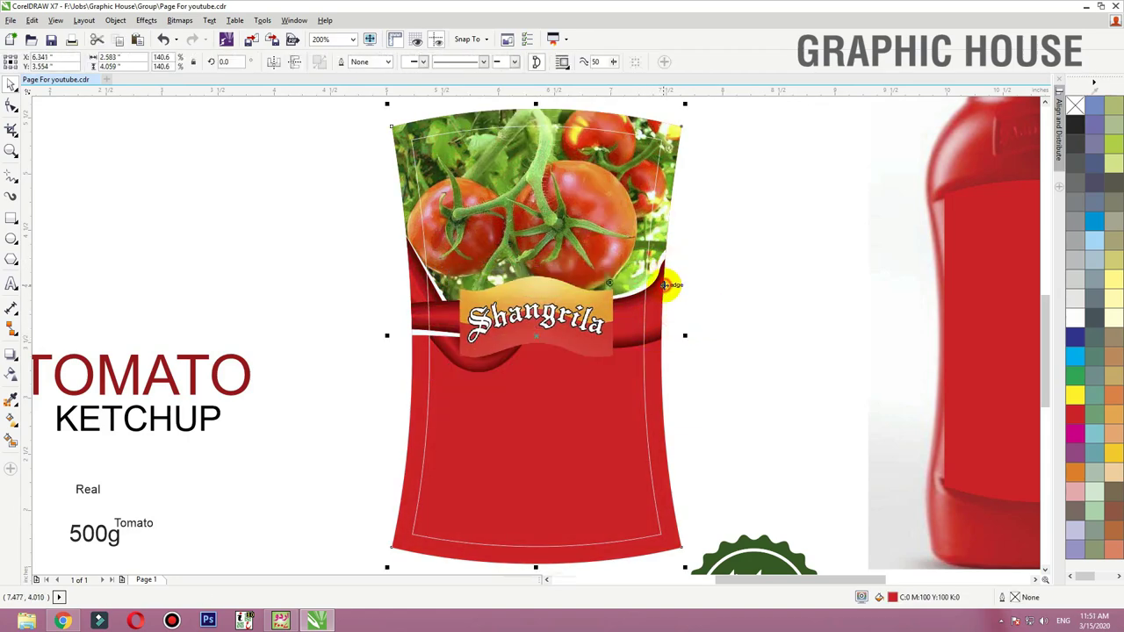
click(596, 318)
click(638, 313)
Step: Fill the label shape with gold, C0 M20 Y60 K20
scroll(637, 313, down, 1)
key(shift+F4)
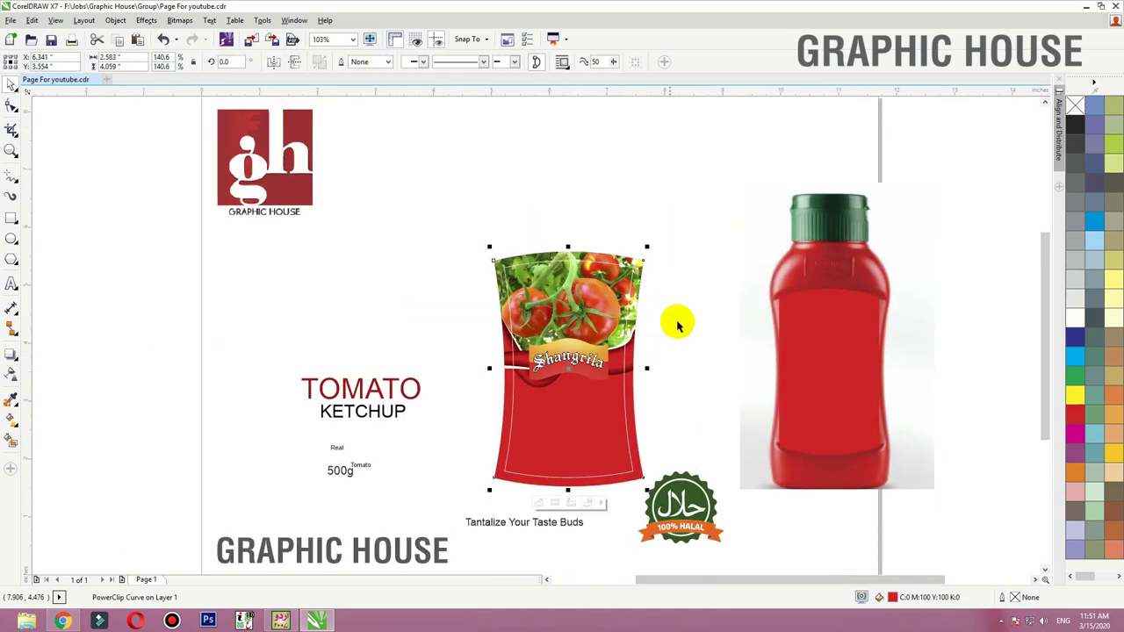
click(678, 321)
drag(677, 506, 638, 443)
key(shift+F2)
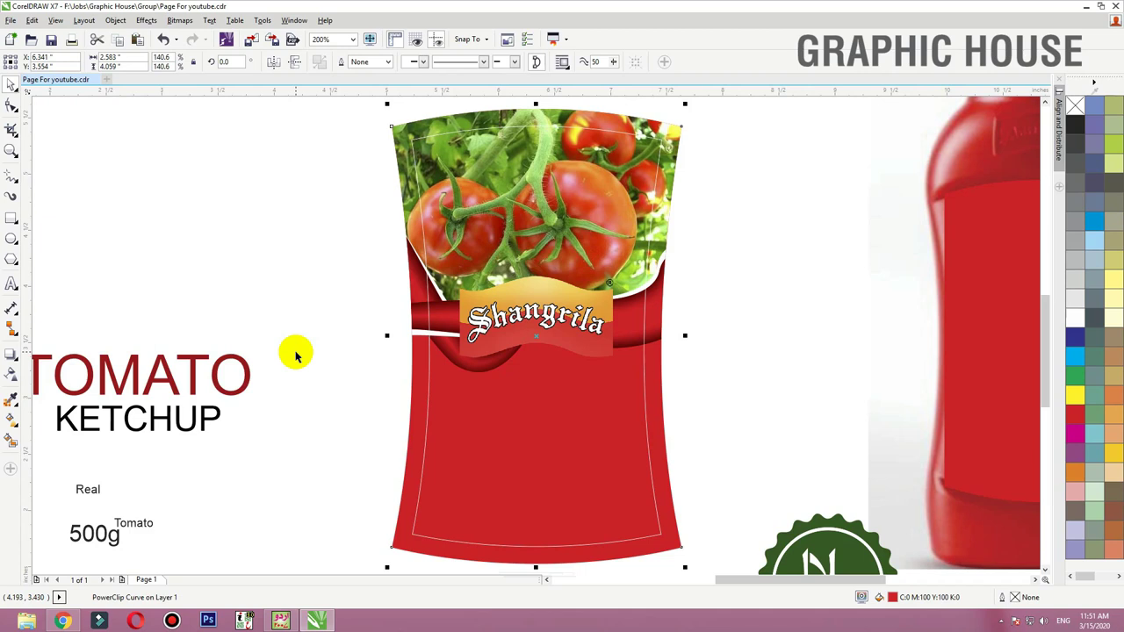
click(1117, 339)
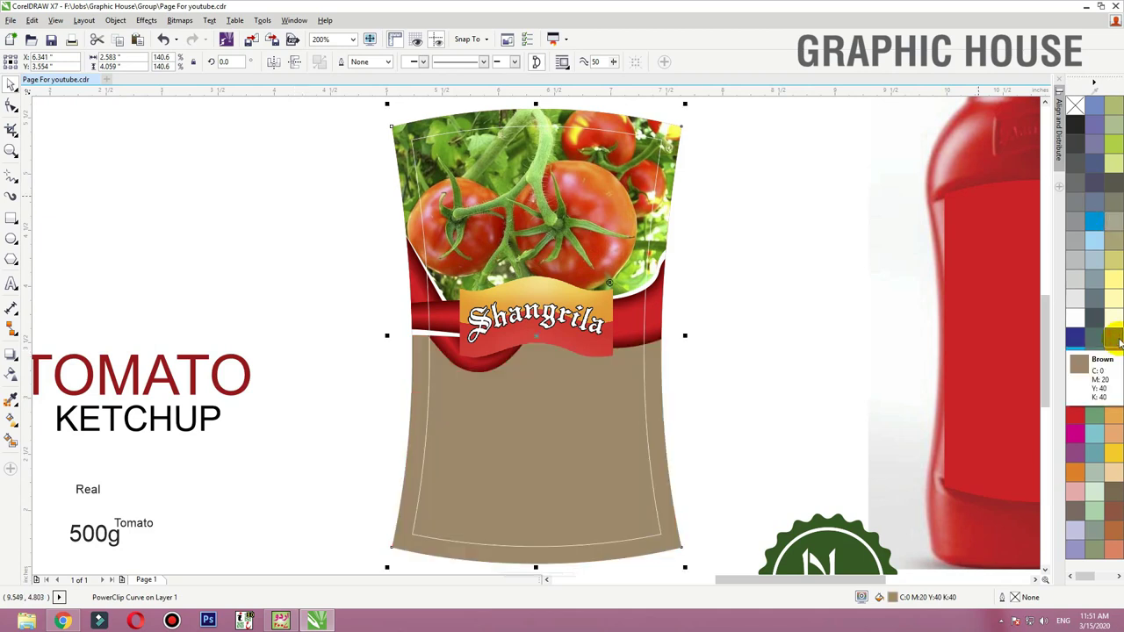
click(1113, 379)
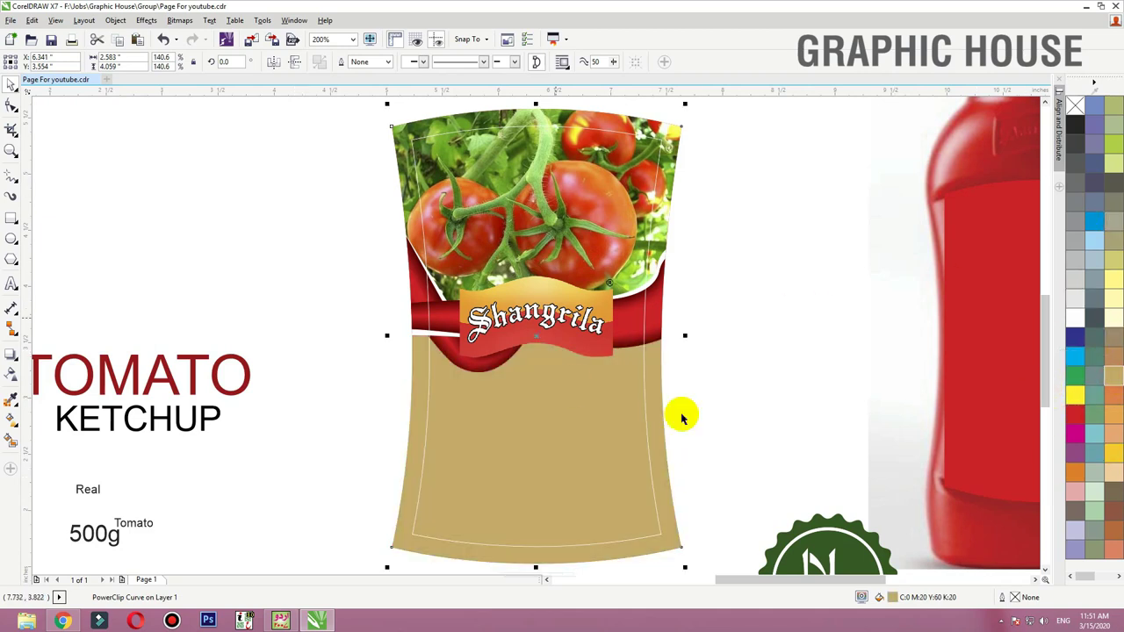
Step: Bring the halal badge to the front, scale it to about 0.77 inches wide and place it in the label's lower-right corner
click(226, 474)
drag(882, 552, 640, 448)
key(shift+Page_Up)
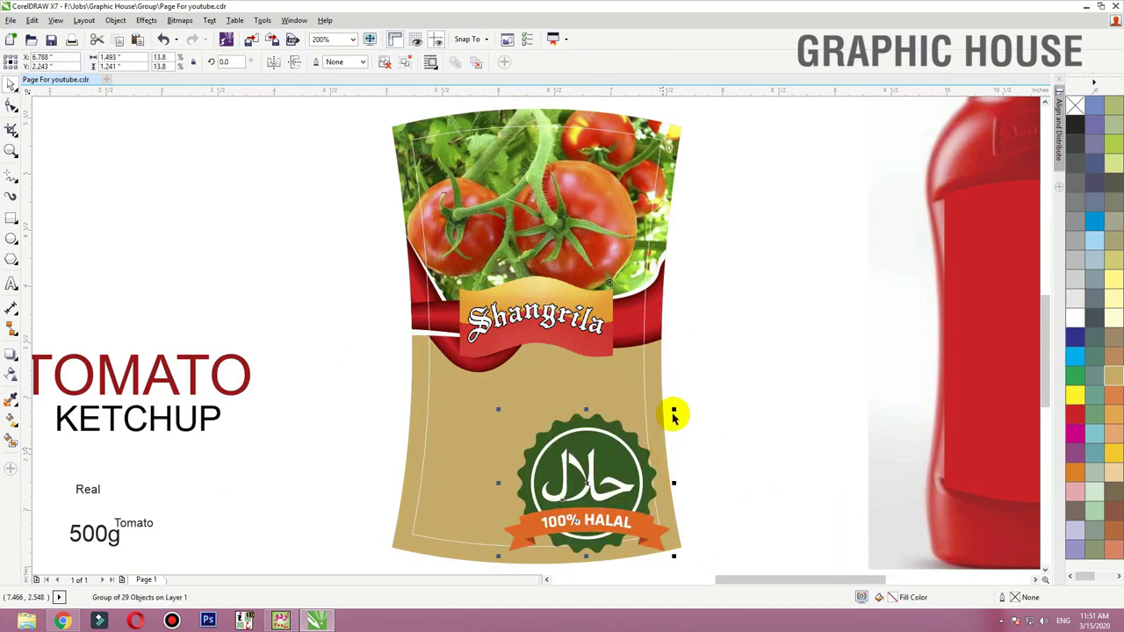
drag(675, 409, 636, 437)
drag(593, 483, 617, 502)
click(737, 443)
Step: Move the 500g text to the label's lower-left corner and the Real Tomato, TOMATO and KETCHUP texts below the logo
key(F4)
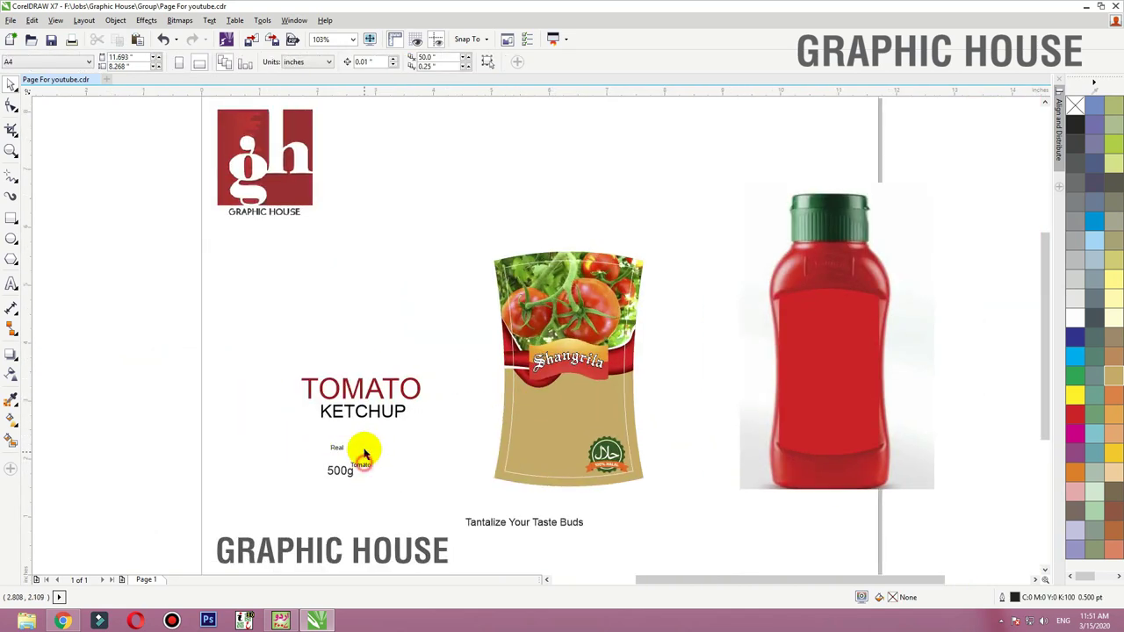
drag(347, 475, 549, 469)
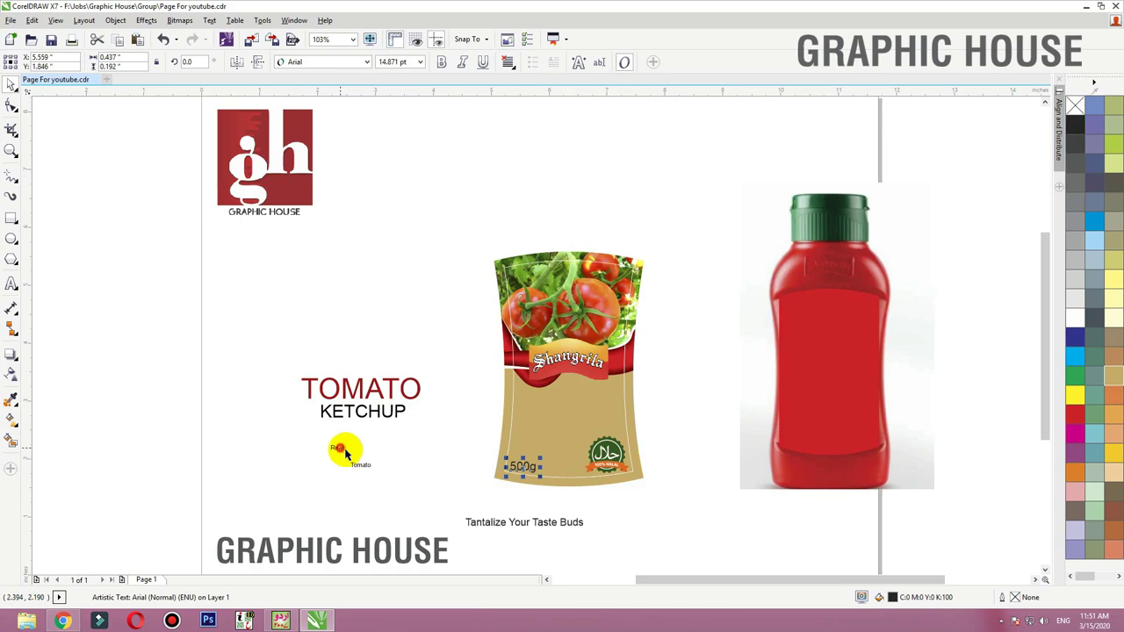
drag(321, 475, 606, 395)
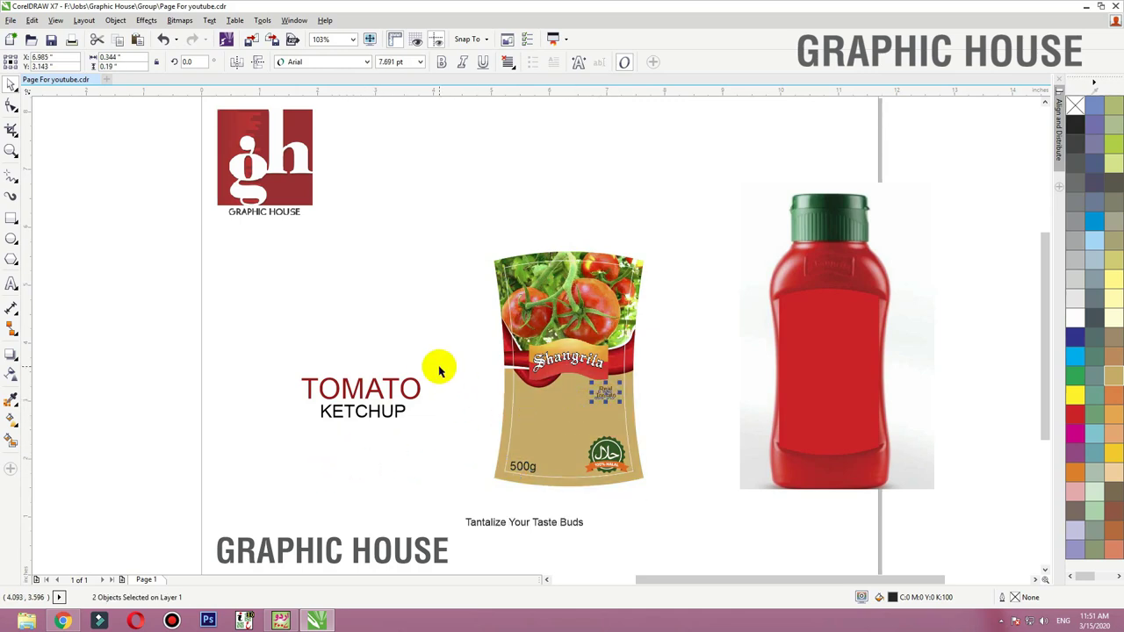
drag(440, 370, 295, 458)
drag(358, 421, 573, 442)
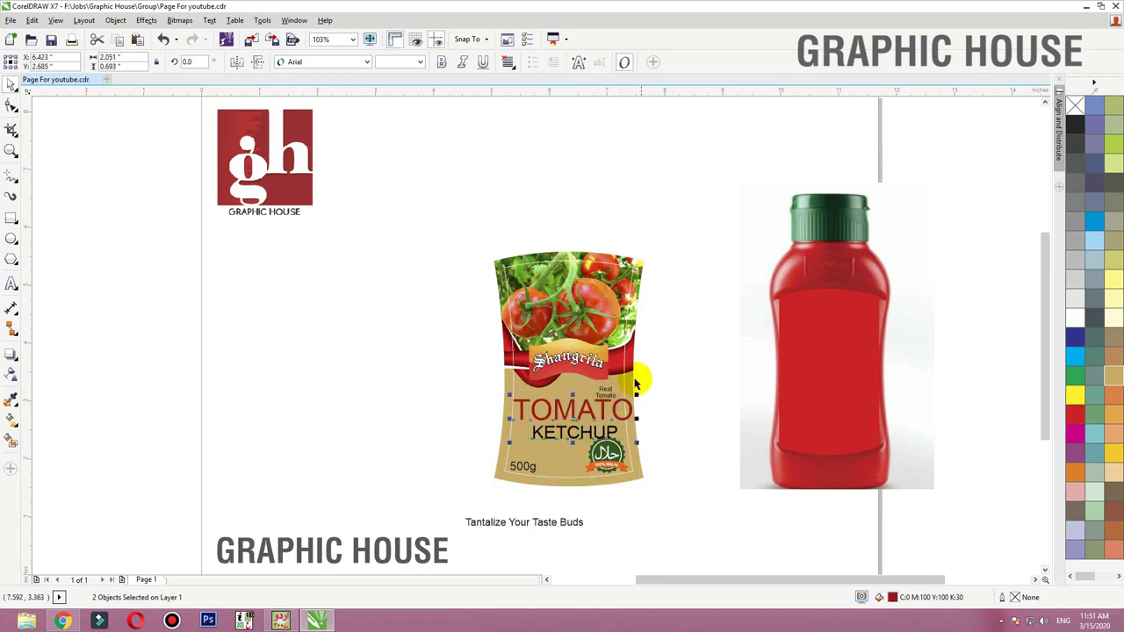
click(634, 379)
click(631, 382)
key(shift+F2)
click(761, 340)
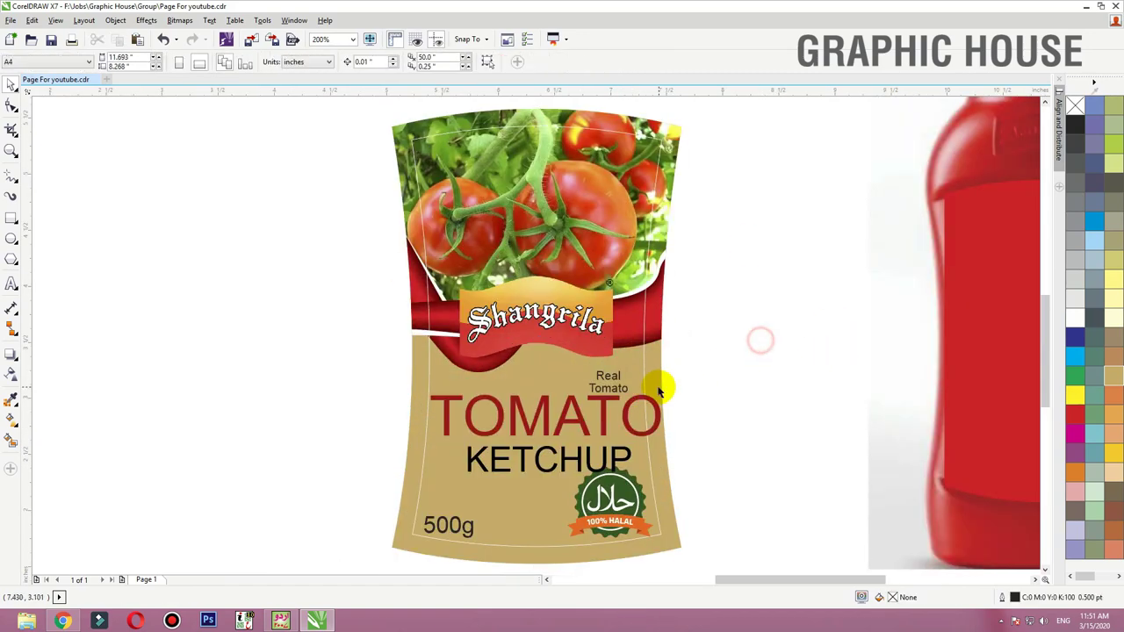
Step: Lighten the label's gold fill to C5 M19 Y53 K0
click(659, 387)
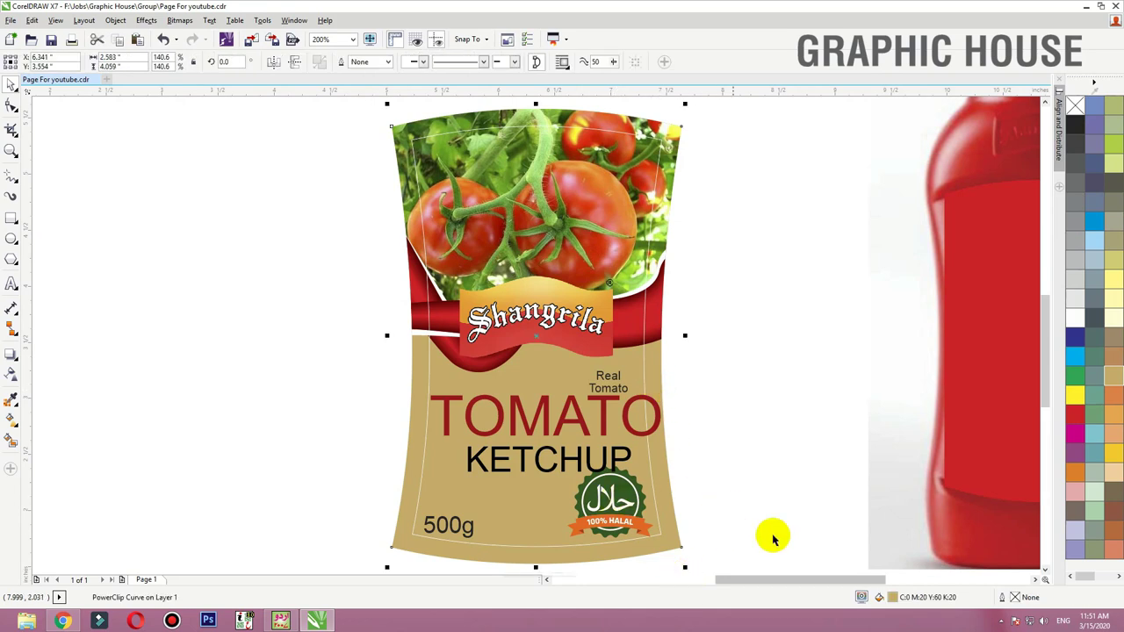
double_click(894, 600)
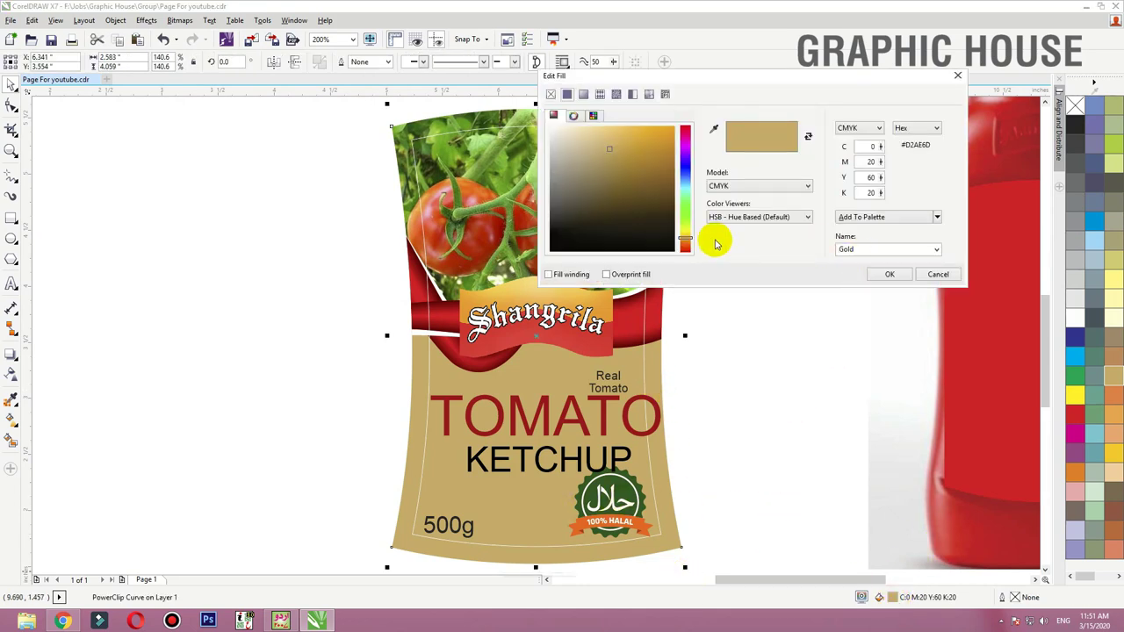
drag(610, 145, 600, 133)
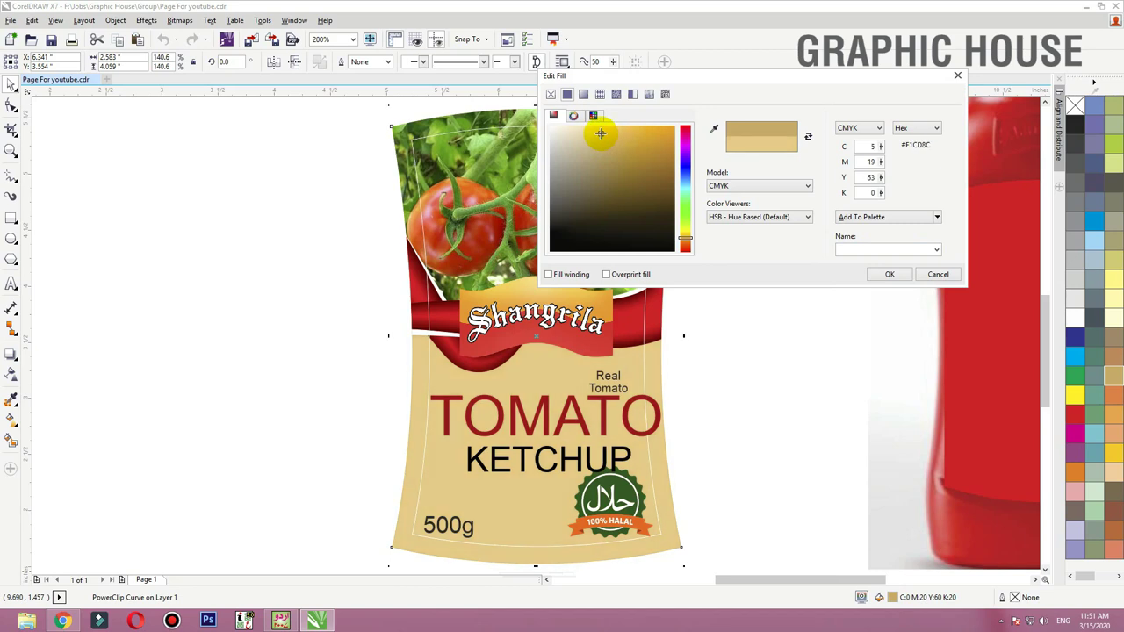
click(890, 274)
click(776, 347)
Step: Move the Real Tomato text off the label to its right and set the TOMATO text in Century751 No2 BT
click(580, 424)
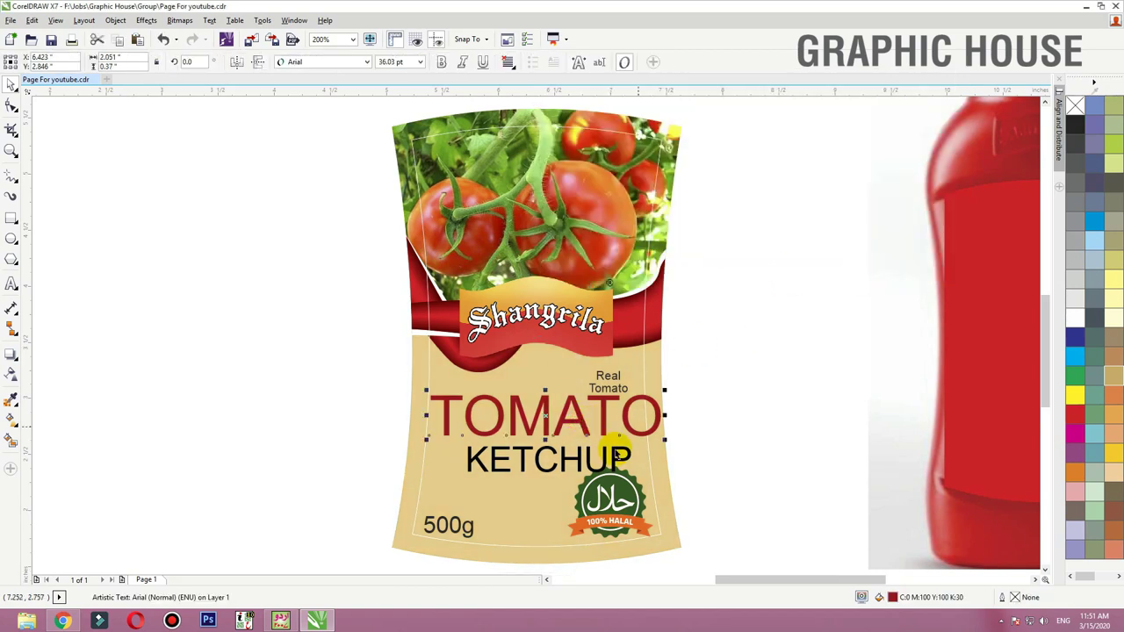
drag(607, 376, 760, 361)
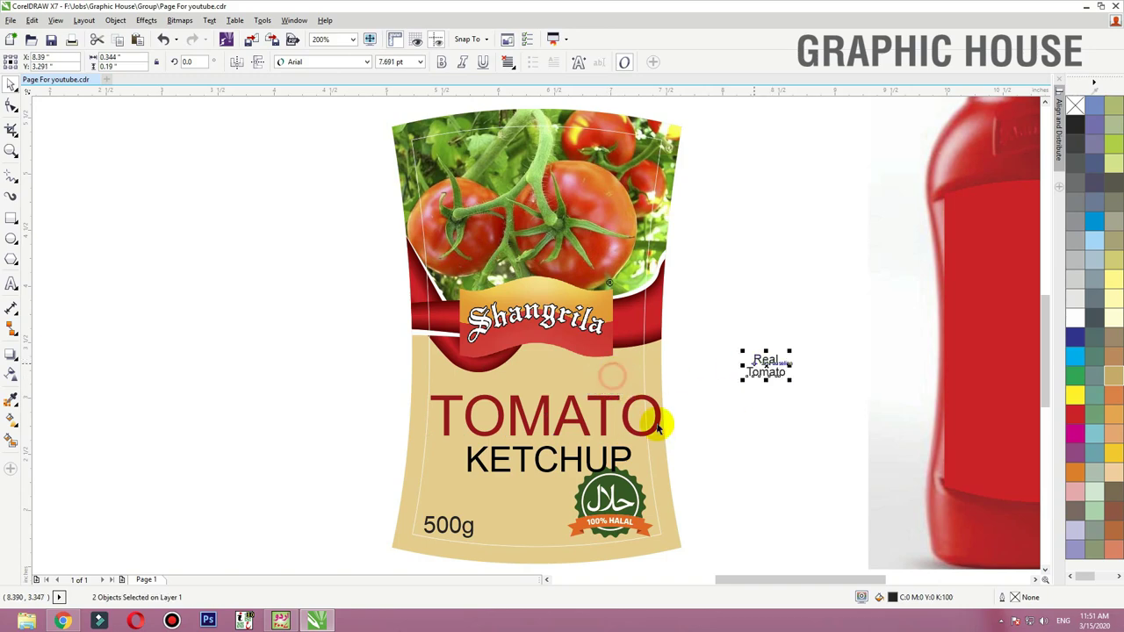
click(605, 420)
click(329, 62)
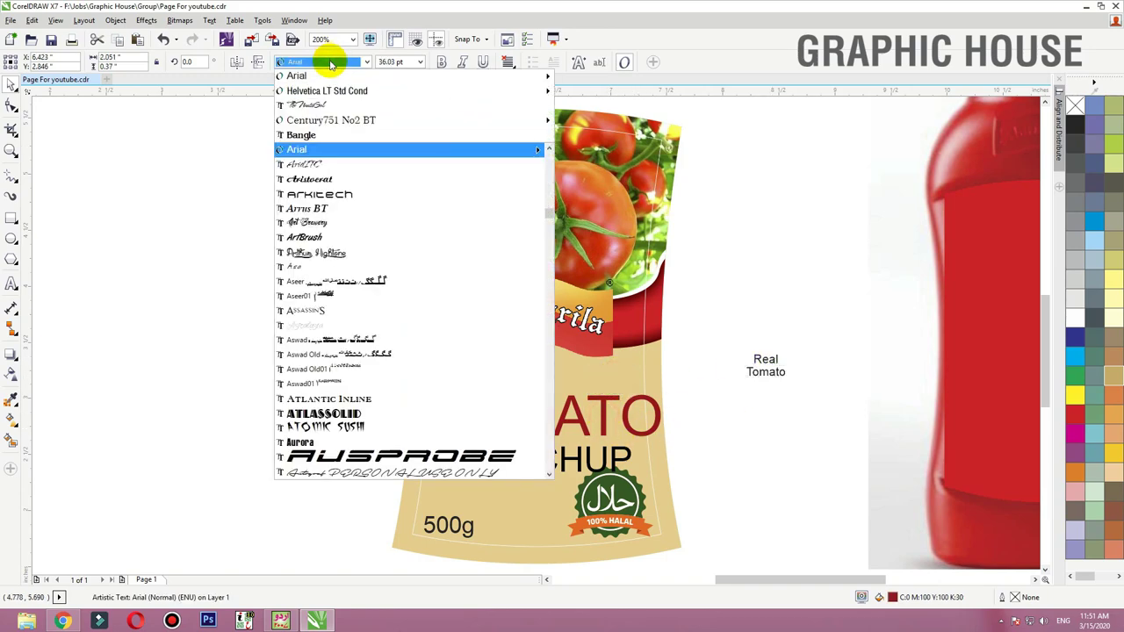
click(350, 120)
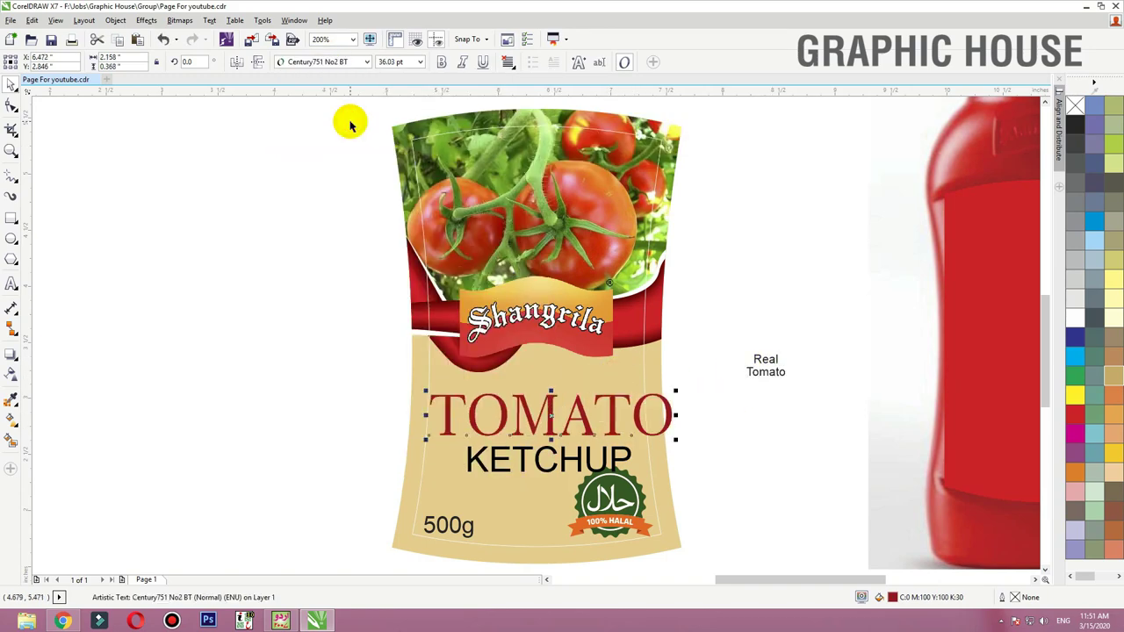
Step: Make the TOMATO text bold, scale it down to fit inside the white border and move it up closer to the logo
click(442, 62)
drag(682, 390, 645, 390)
drag(590, 417, 583, 400)
click(720, 417)
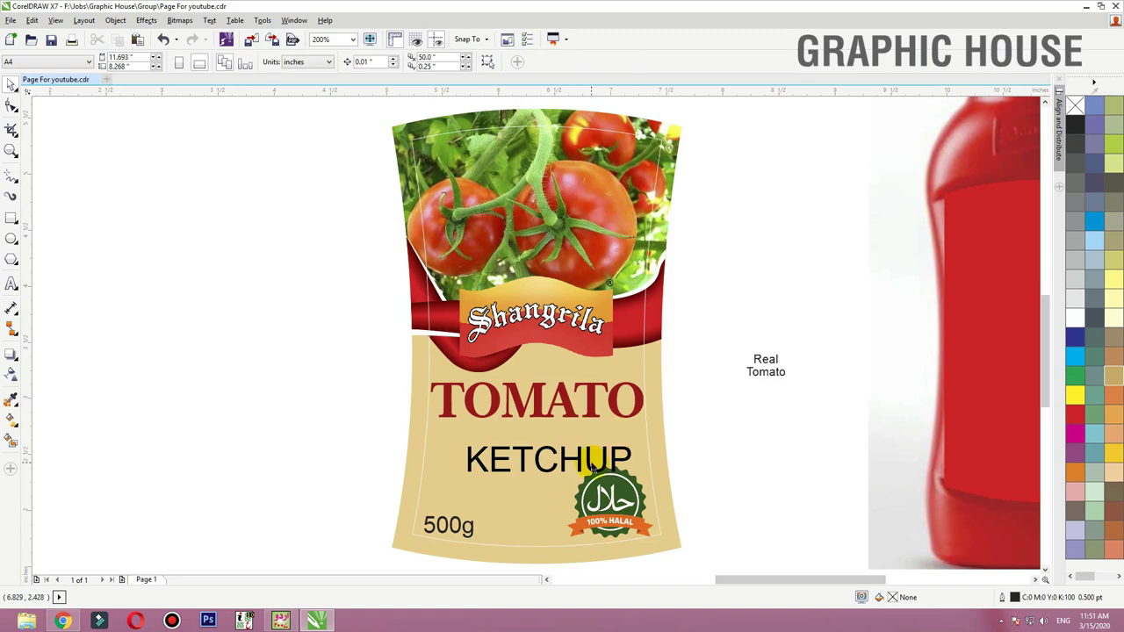
Step: Move KETCHUP up beneath TOMATO and set it in bold Century751 No2 BT
click(592, 466)
click(341, 63)
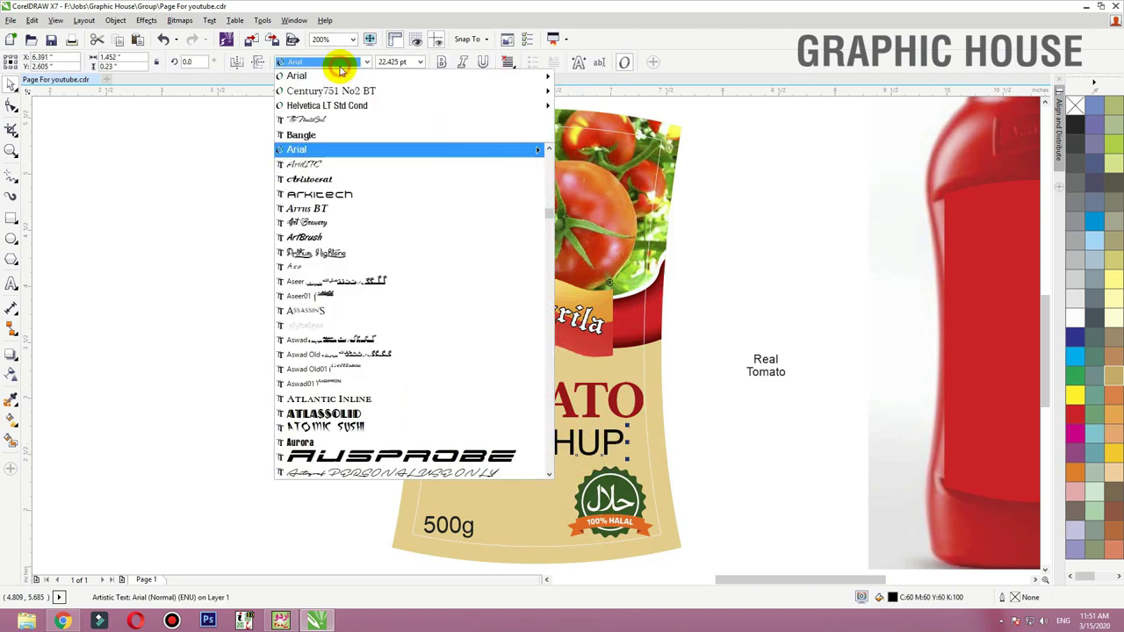
mouse_move(351, 91)
click(597, 86)
click(442, 63)
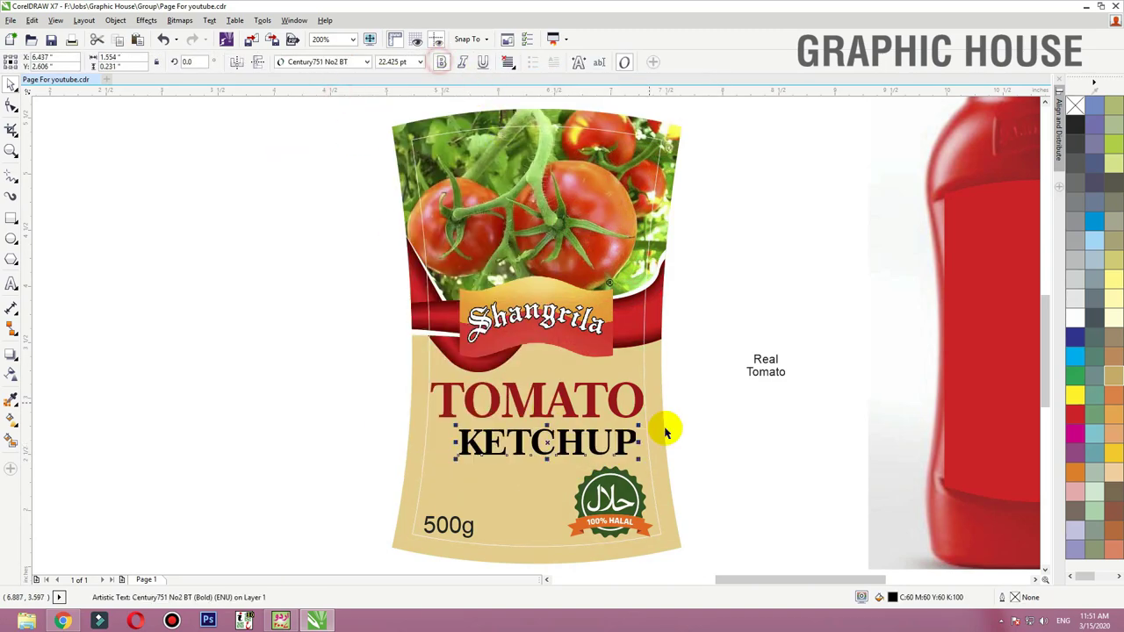
Step: Centre the TOMATO and KETCHUP texts horizontally on the label
drag(736, 414, 382, 474)
drag(318, 465, 676, 364)
shift+click(655, 380)
click(677, 368)
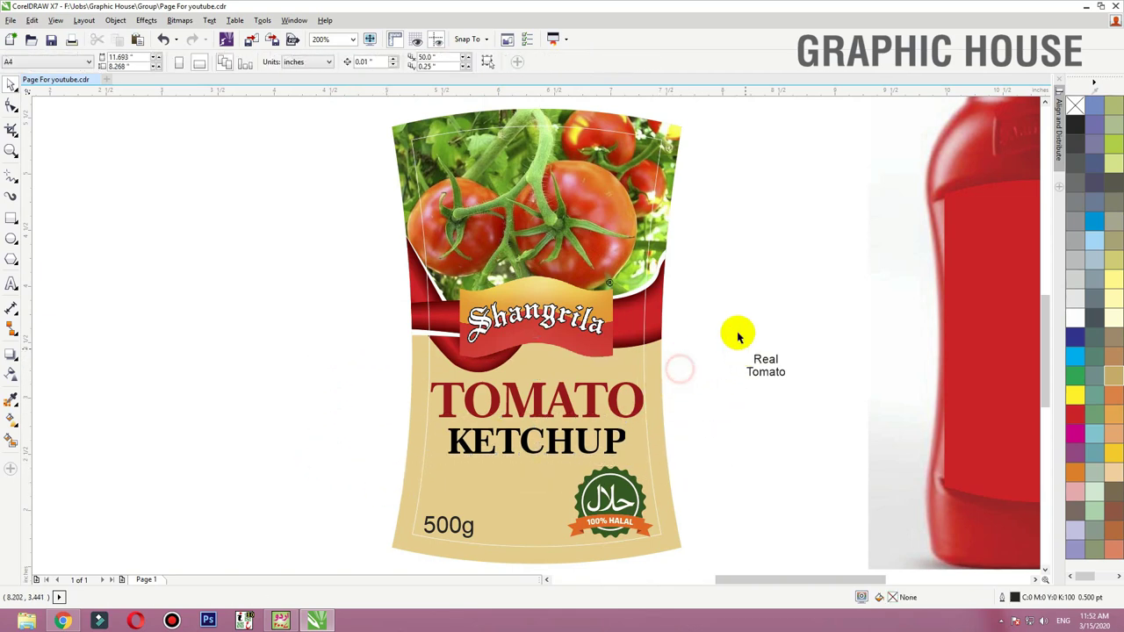
Step: Move the 500g text toward the label's right half and the halal badge to its lower-left corner
drag(716, 324, 322, 588)
click(627, 523)
key(F2)
drag(357, 421, 610, 438)
drag(673, 333, 335, 343)
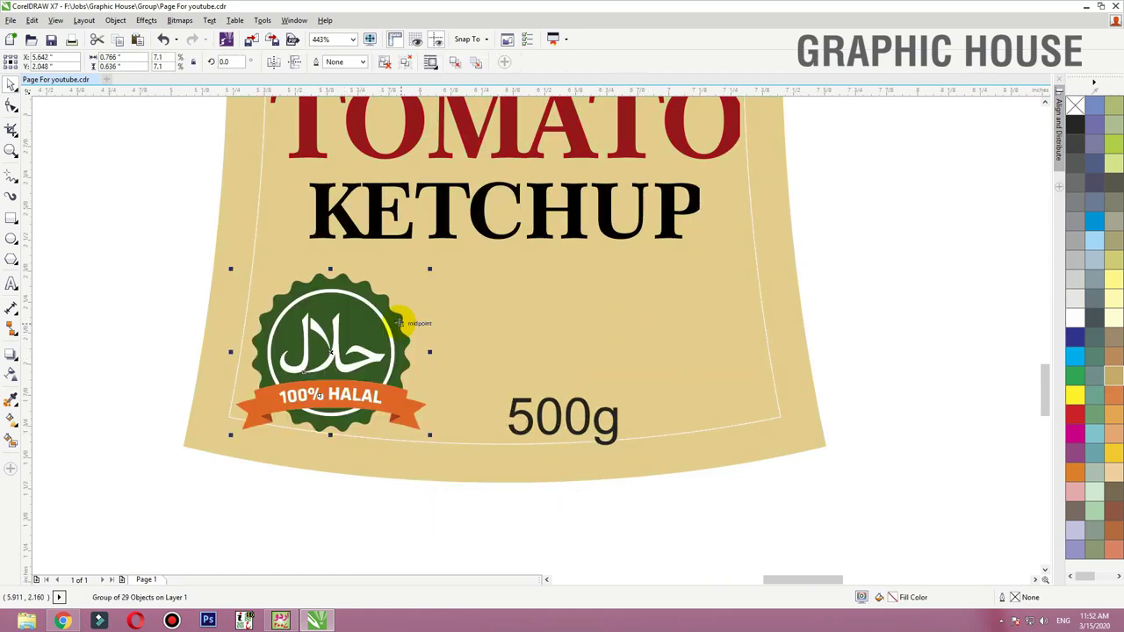
Step: Fill the halal badge's upper scalloped edge with dark green, C100 M0 Y100 K50
ctrl+click(411, 321)
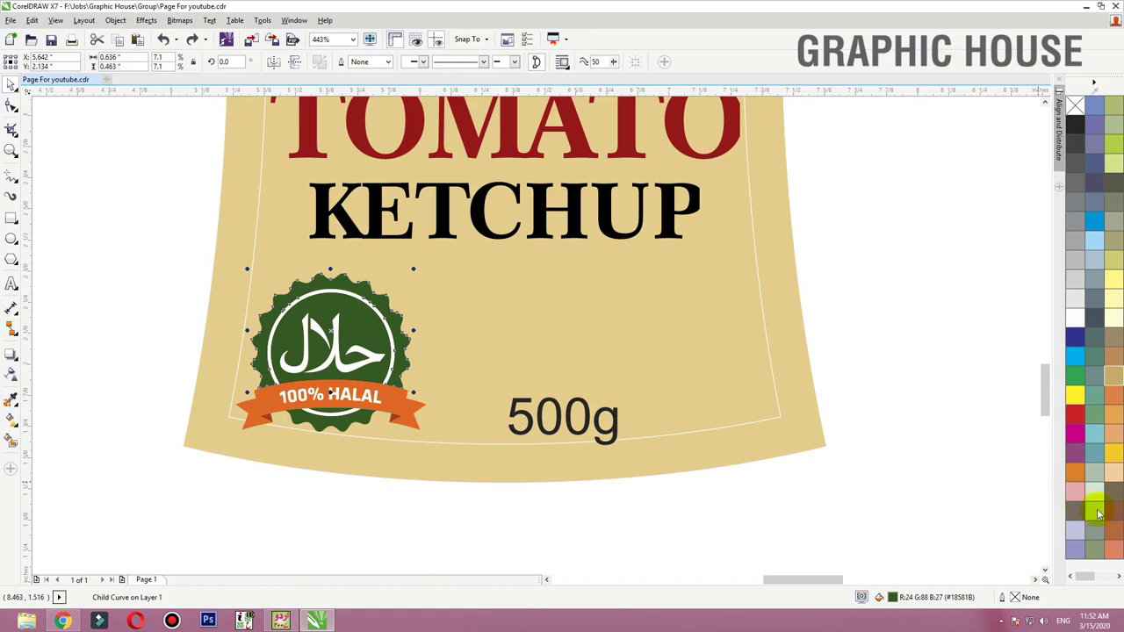
click(1082, 375)
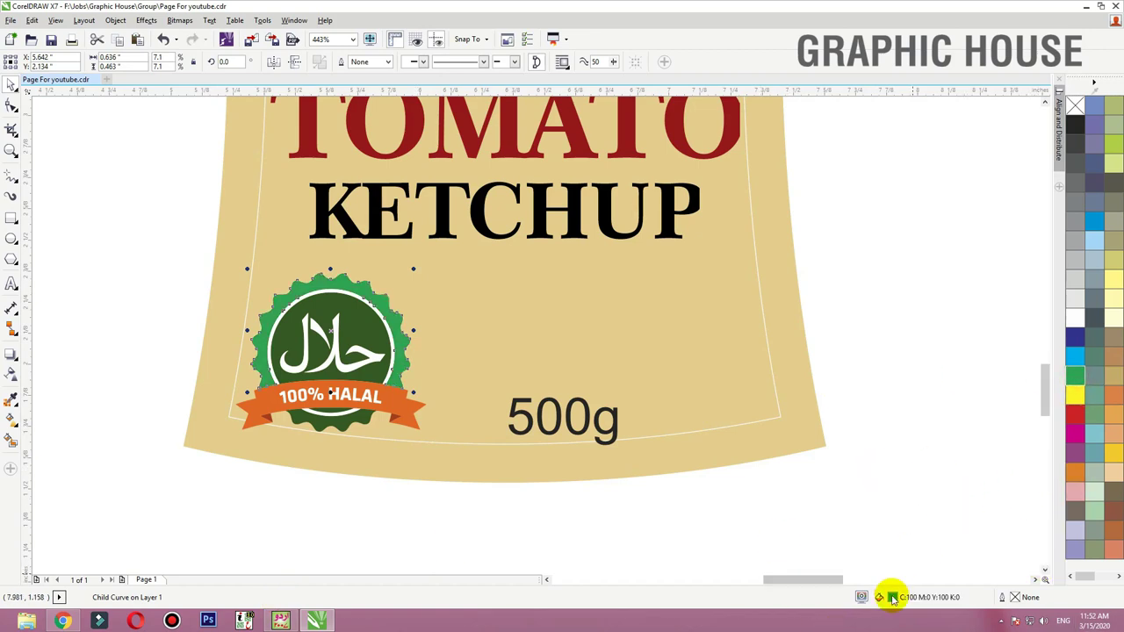
double_click(891, 597)
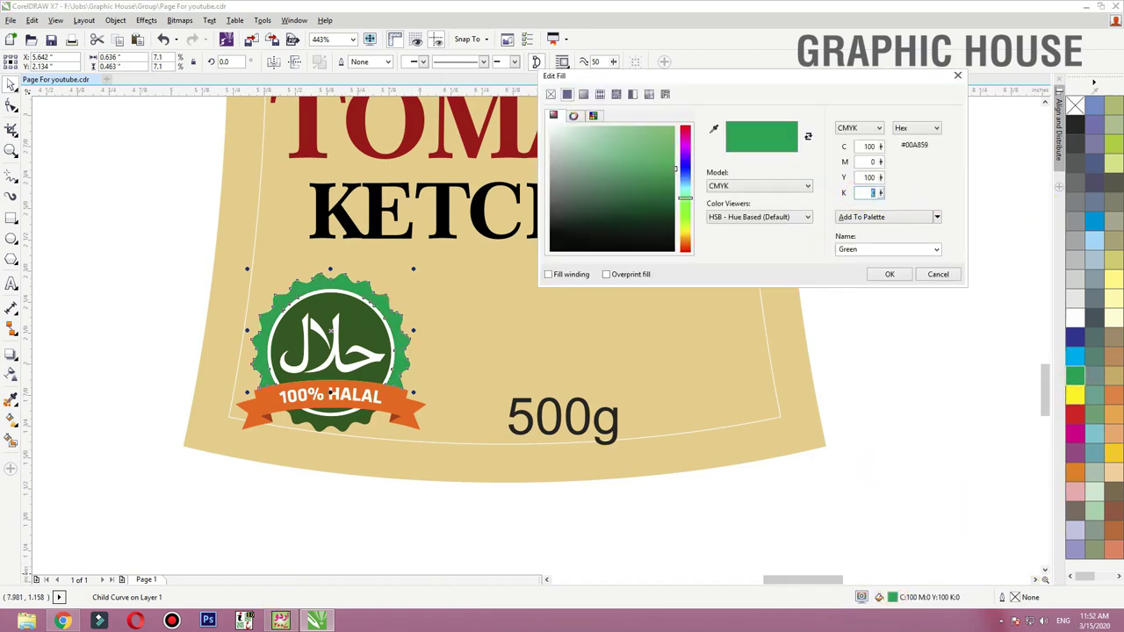
text(50)
click(889, 274)
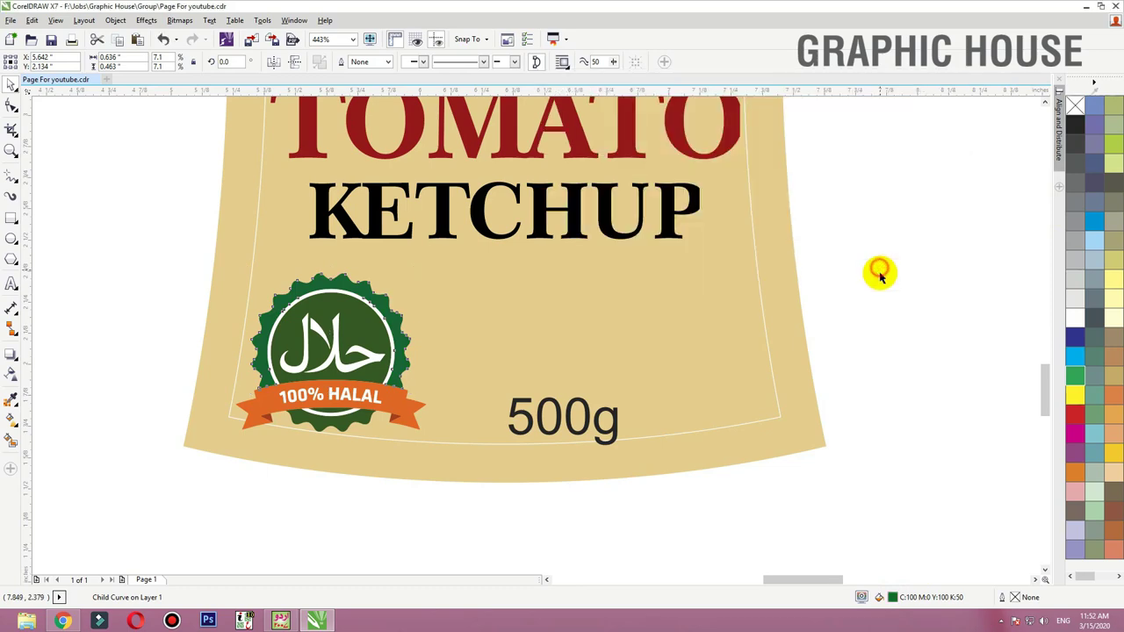
Step: Recolour the halal badge's centre circle and lower scalloped edge with the dark green sampled from its upper edge
click(410, 305)
key(shift+F2)
click(397, 63)
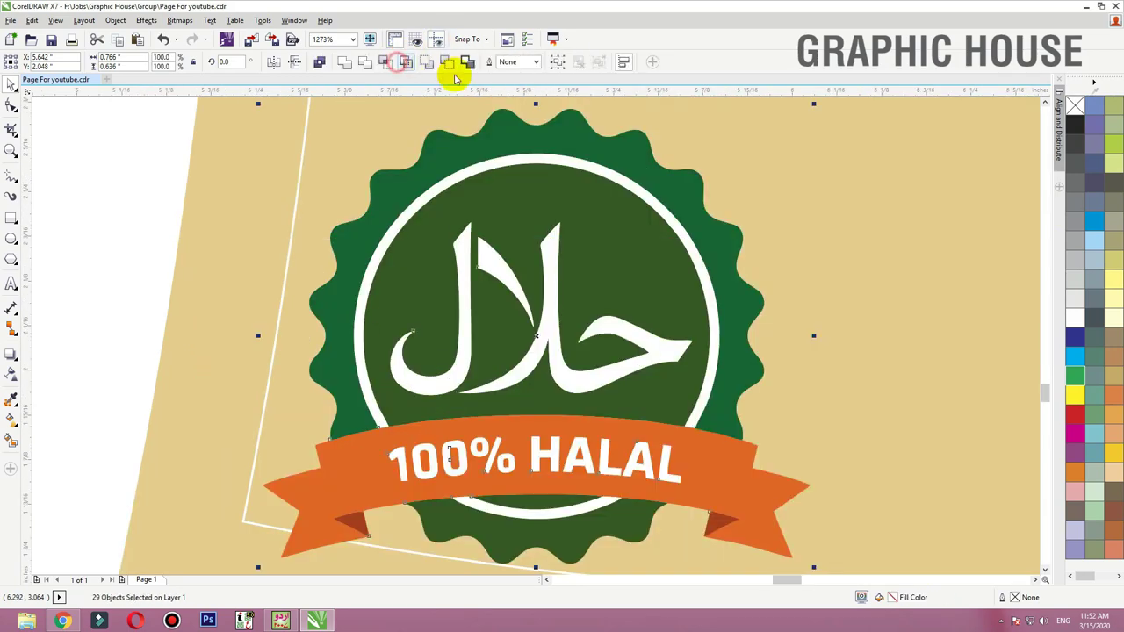
scroll(455, 107, down, 2)
click(202, 226)
click(12, 398)
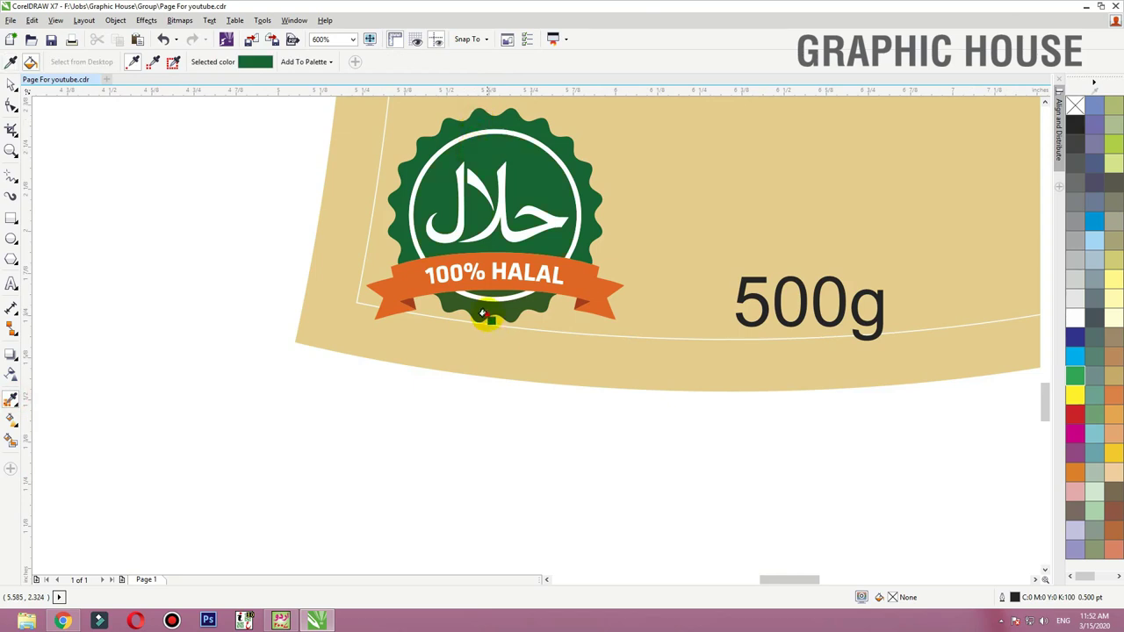
key(space)
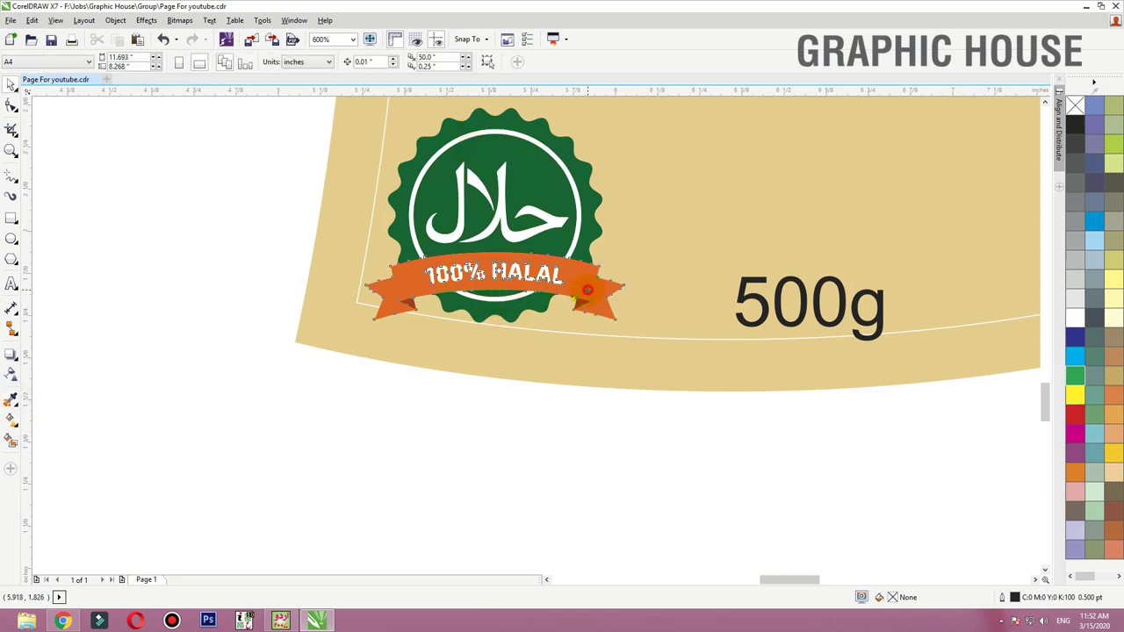
Step: Group the halal badge's parts, shrink the group to about 0.52 in wide and place it inside the label's lower-left corner
click(586, 292)
scroll(528, 448, down, 1)
drag(648, 453, 384, 250)
key(ctrl+g)
drag(321, 207, 645, 439)
drag(702, 238, 663, 255)
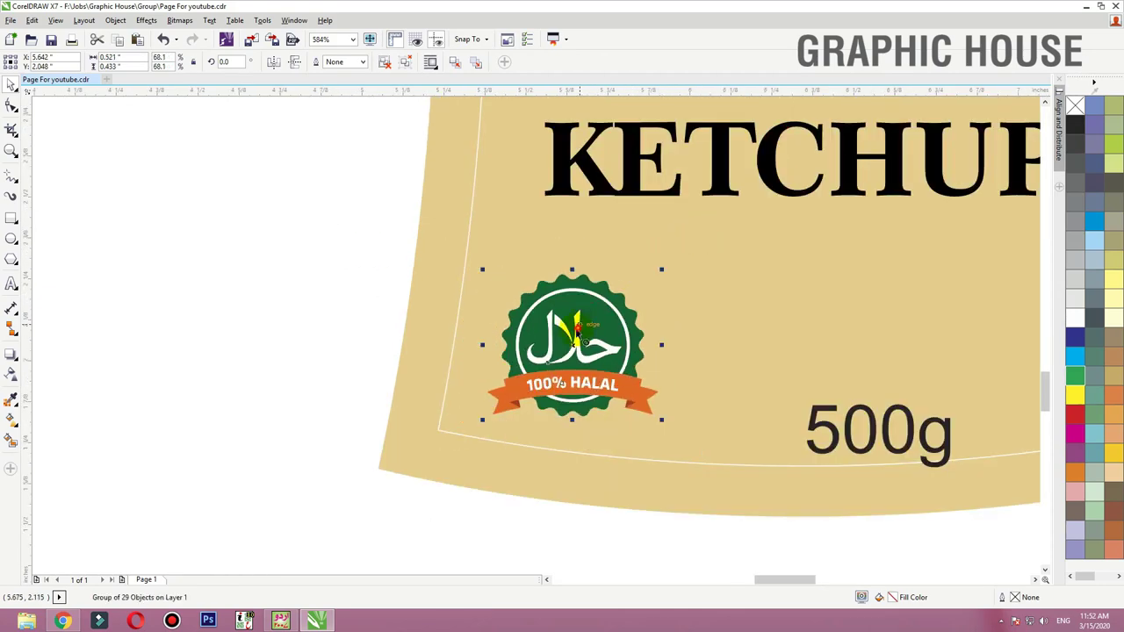
drag(582, 329, 546, 340)
Step: Move the 500g text to the label's lower-right corner and draw a rectangle about 0.75 × 0.26 in around it
scroll(537, 466, down, 4)
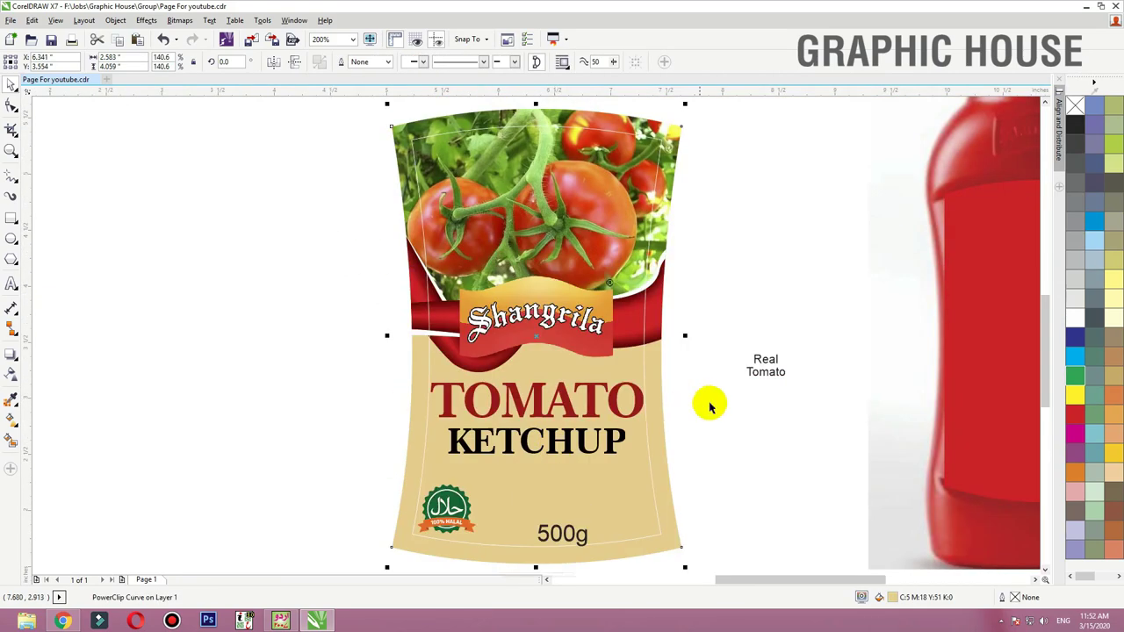
click(709, 402)
drag(732, 364, 399, 562)
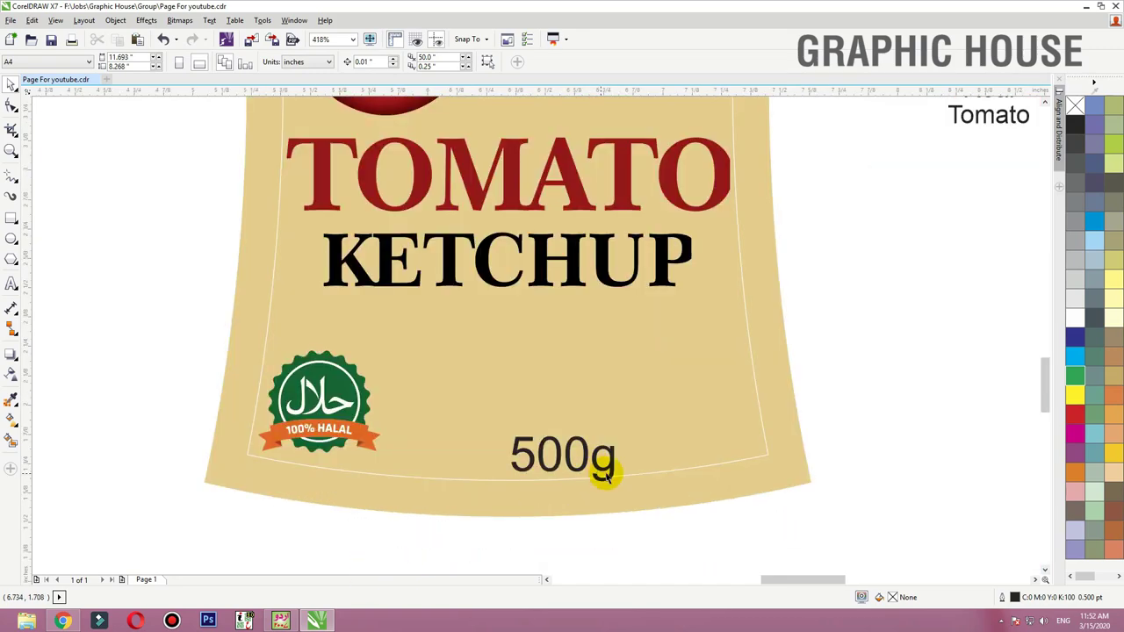
drag(603, 471, 747, 446)
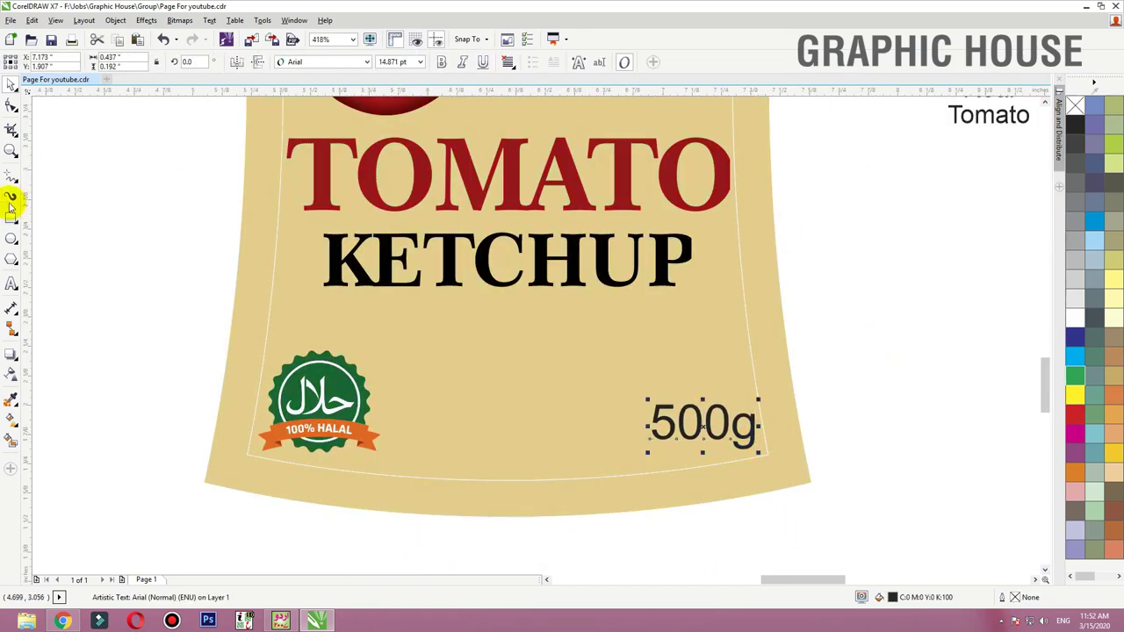
mouse_move(796, 400)
mouse_down()
mouse_move(585, 477)
mouse_move(620, 461)
mouse_up()
key(space)
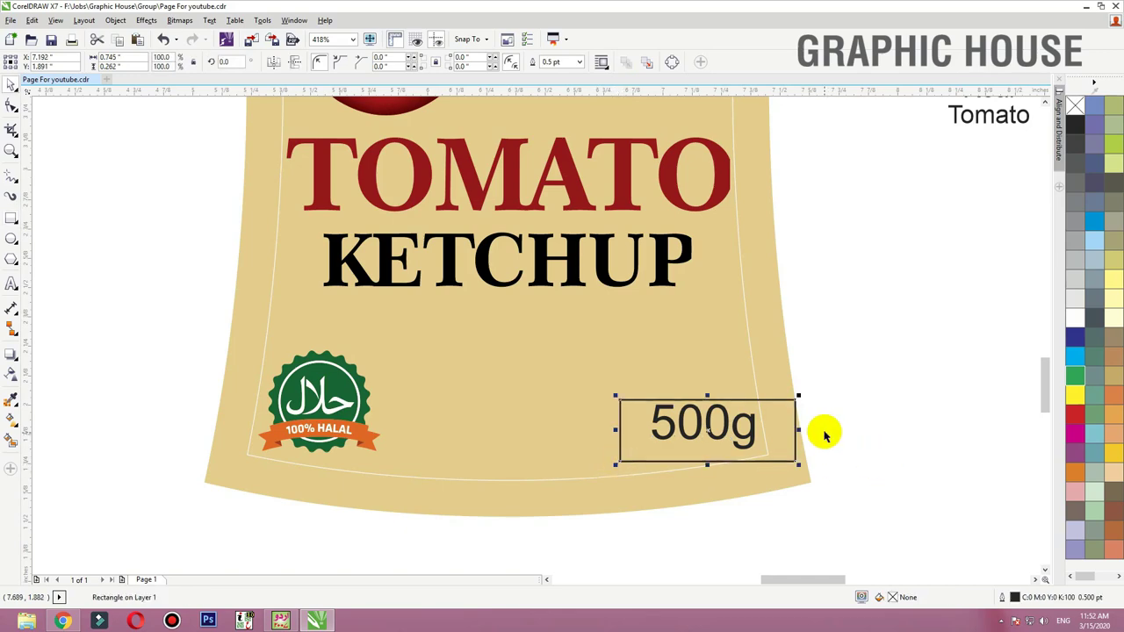
Step: Fill the rectangle around 500g with the dark red sampled from the TOMATO text, C0 M100 Y100 K30
scroll(702, 511, down, 1)
key(F2)
drag(798, 507, 399, 290)
click(14, 395)
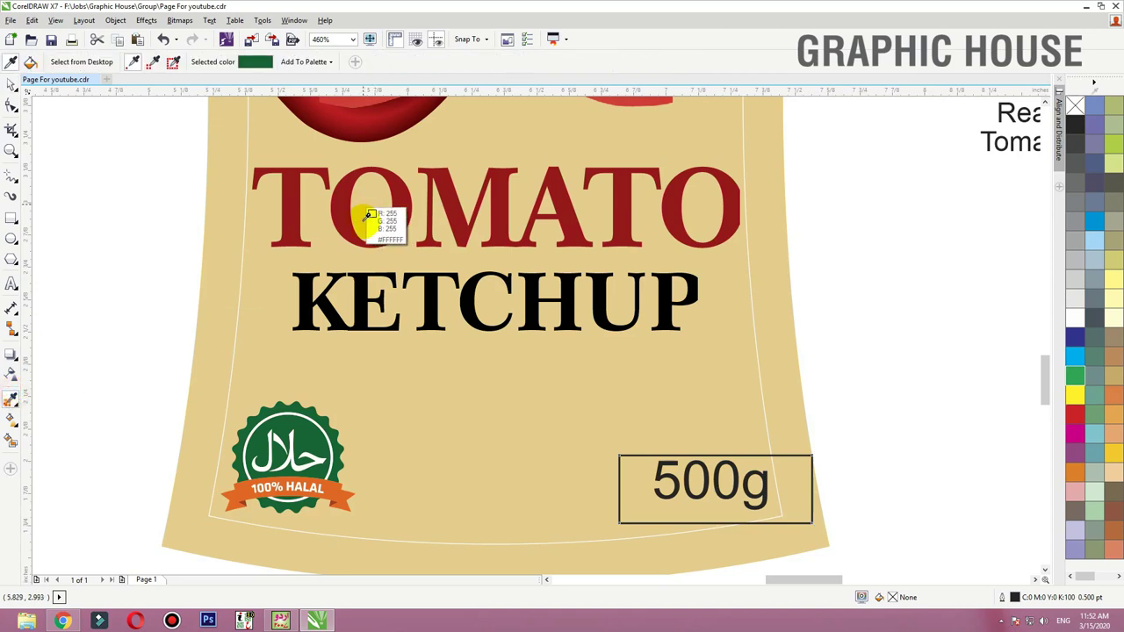
click(360, 225)
click(784, 498)
key(space)
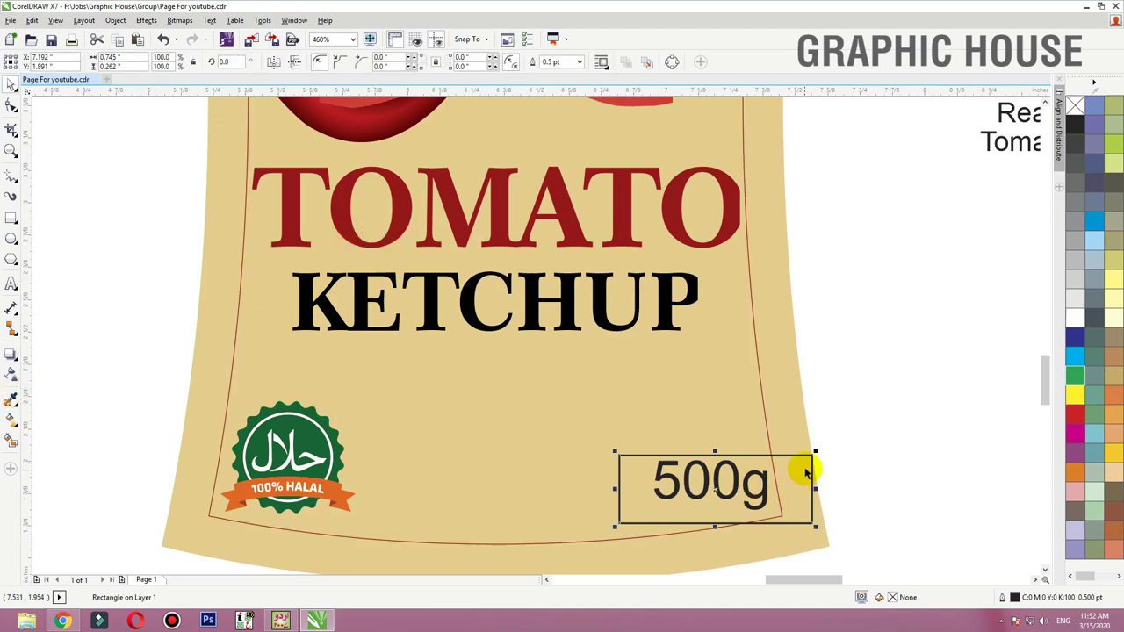
key(space)
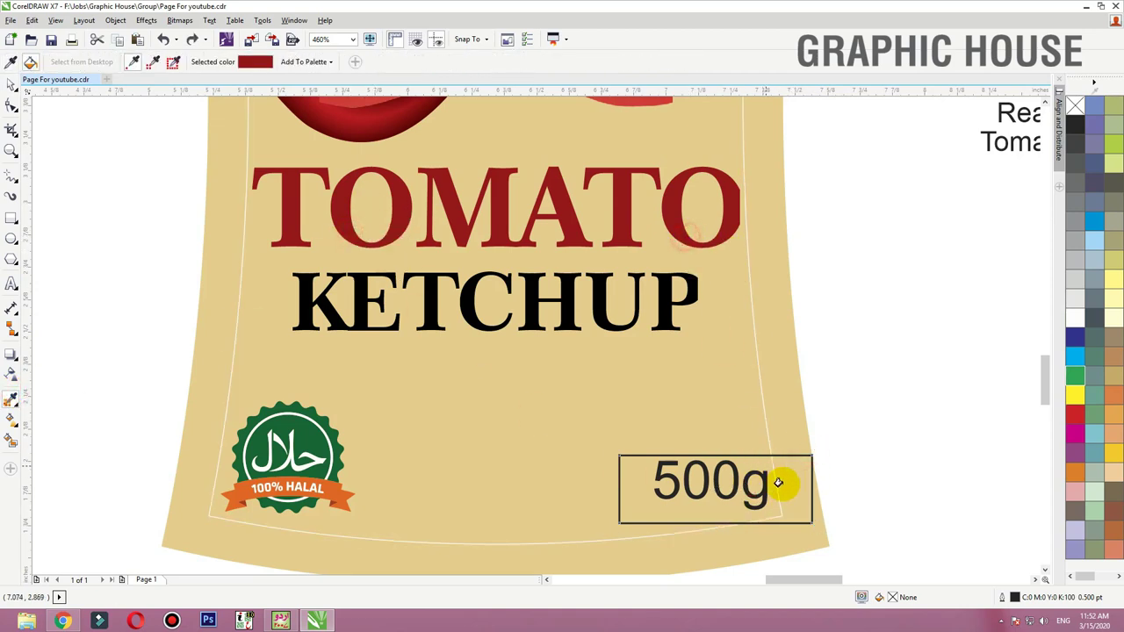
click(803, 488)
key(space)
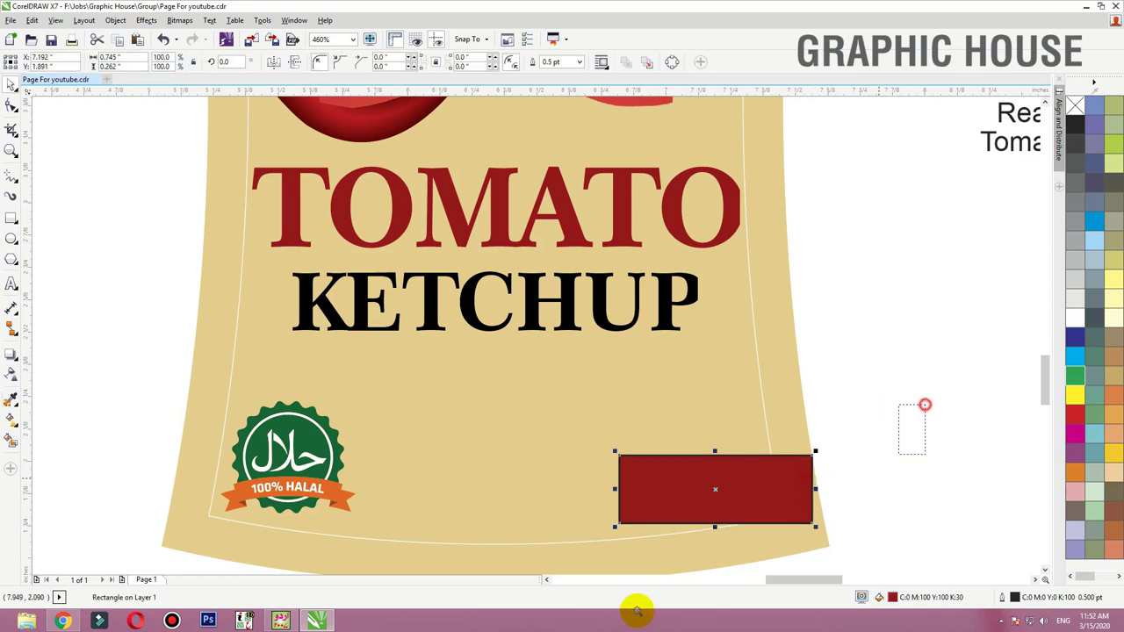
Step: Widen the red rectangle to about 0.96 in, past the label's right edge, and bring the 500g text to the front
scroll(795, 259, up, 2)
drag(773, 255, 872, 255)
drag(928, 147, 420, 390)
key(shift+Page_Up)
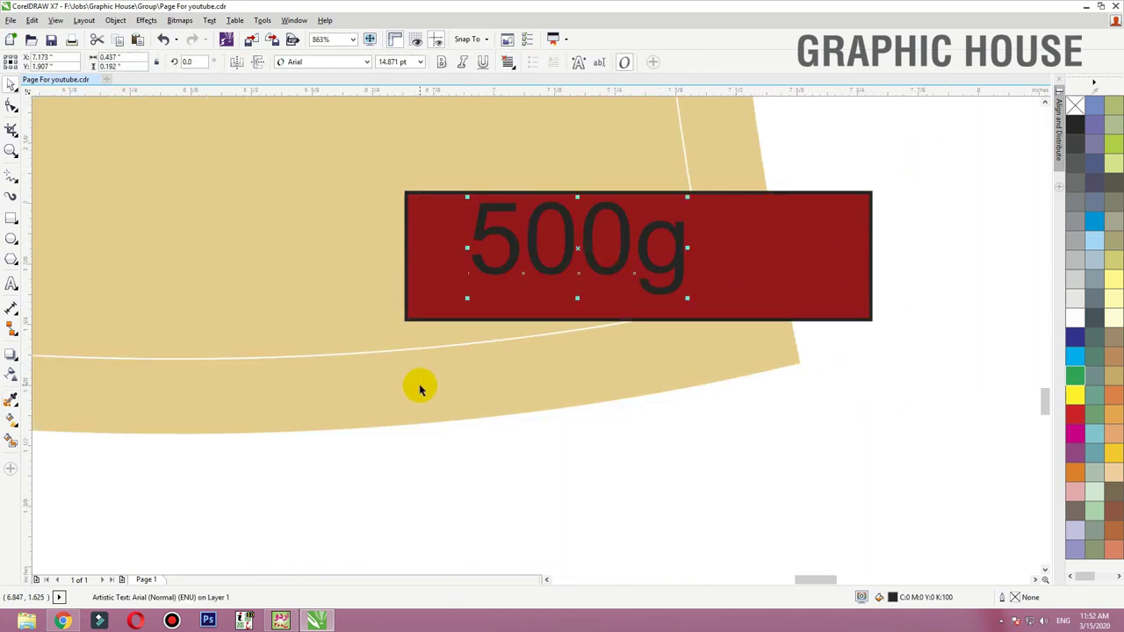
Step: Set the 500g text in white Helvetica LT Std Cond and shift it slightly down and left on the red rectangle
click(299, 61)
click(358, 106)
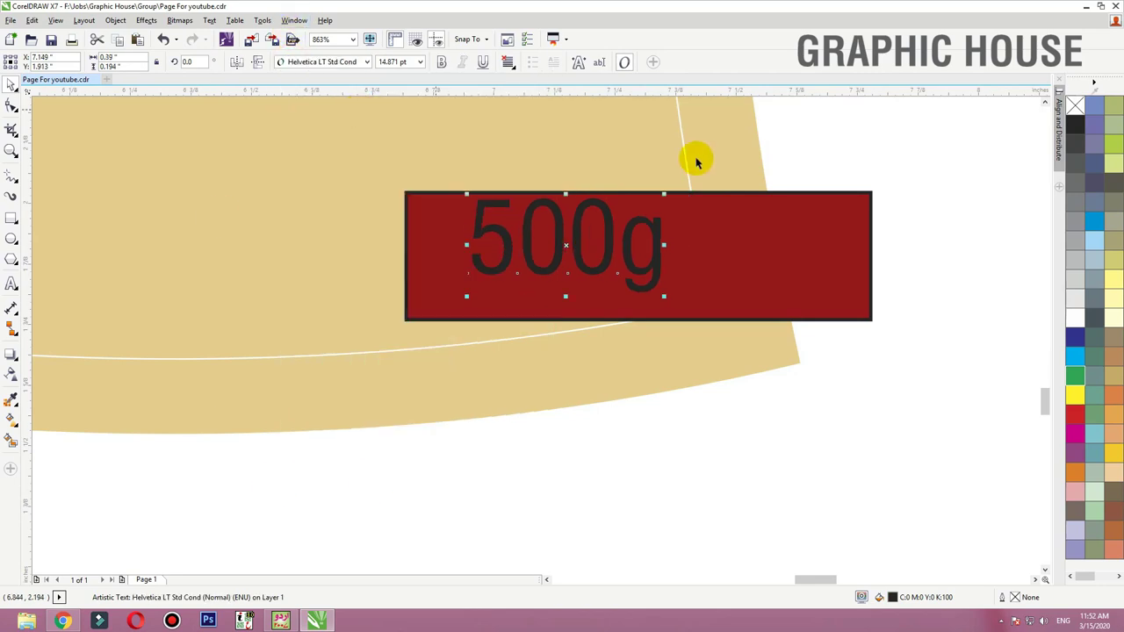
click(1081, 319)
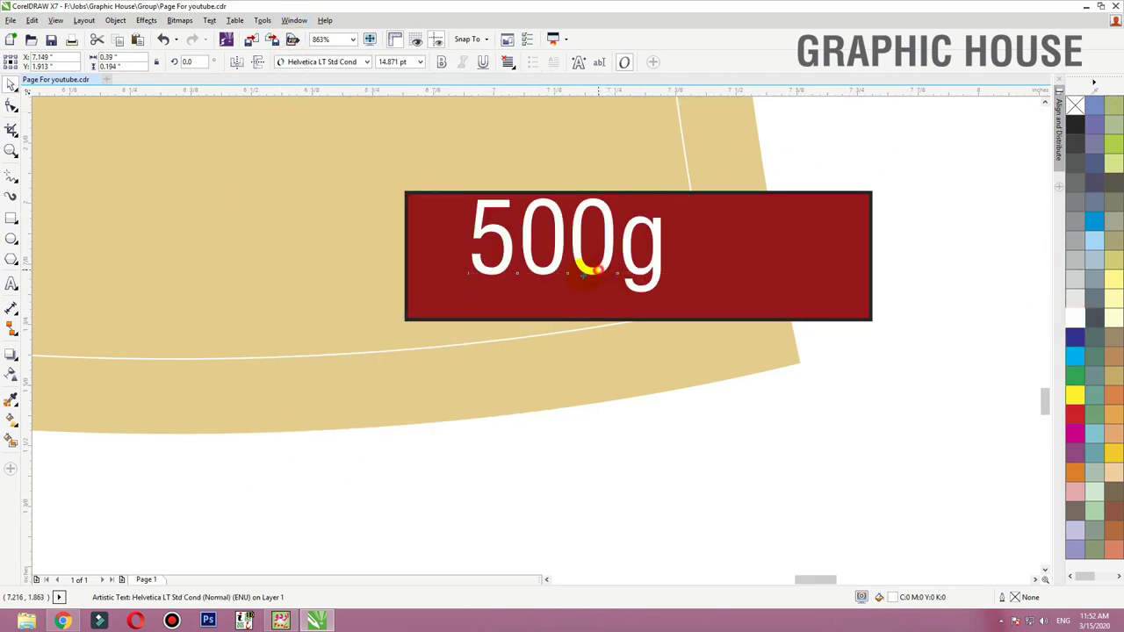
drag(586, 270, 562, 283)
Step: Remove the red rectangle's outline, convert it to curves and slant its left edge outward toward the bottom
click(765, 246)
click(840, 263)
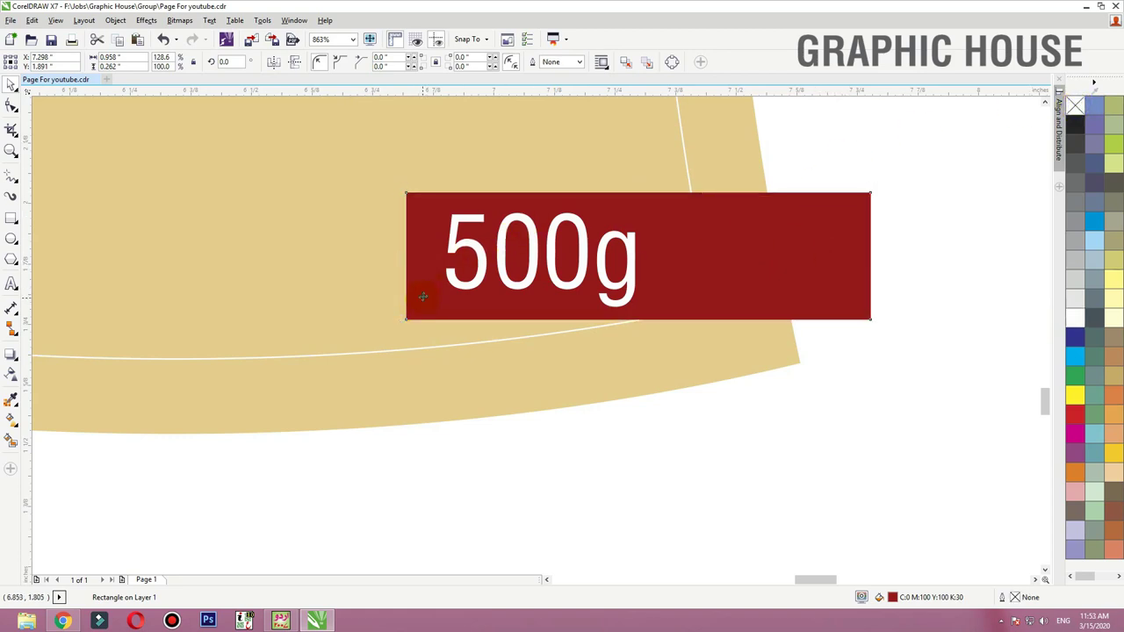
key(ctrl+q)
key(F10)
mouse_move(417, 202)
mouse_down()
mouse_move(419, 189)
mouse_move(428, 193)
mouse_up()
drag(412, 323, 396, 320)
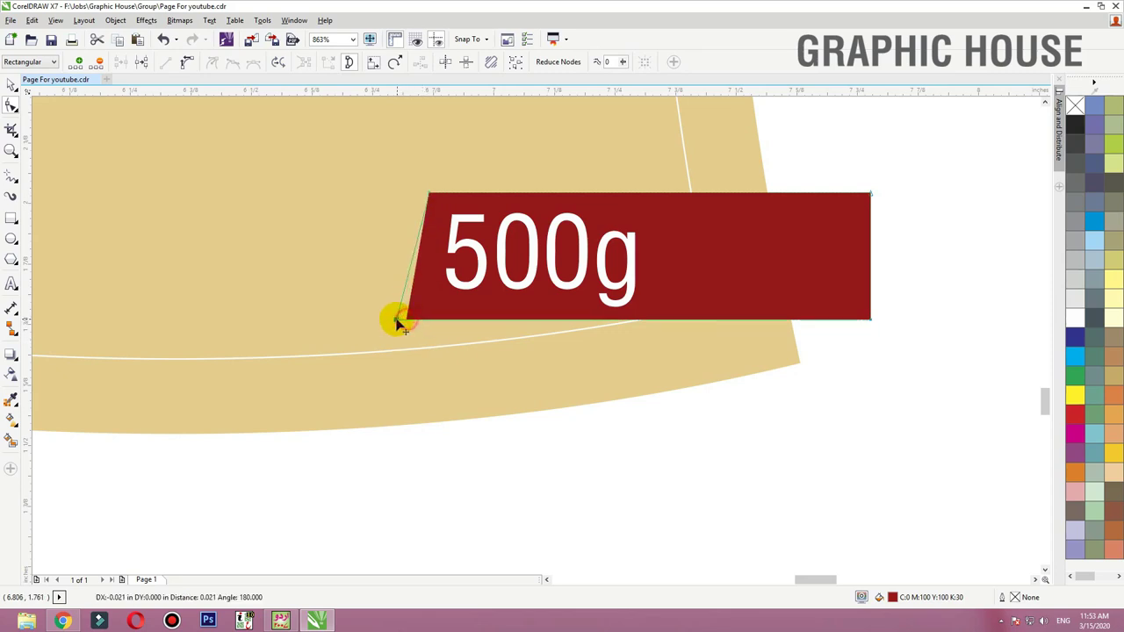
drag(428, 194, 406, 193)
key(space)
Step: PowerClip the slanted red shape inside the gold label shape
right_click(793, 229)
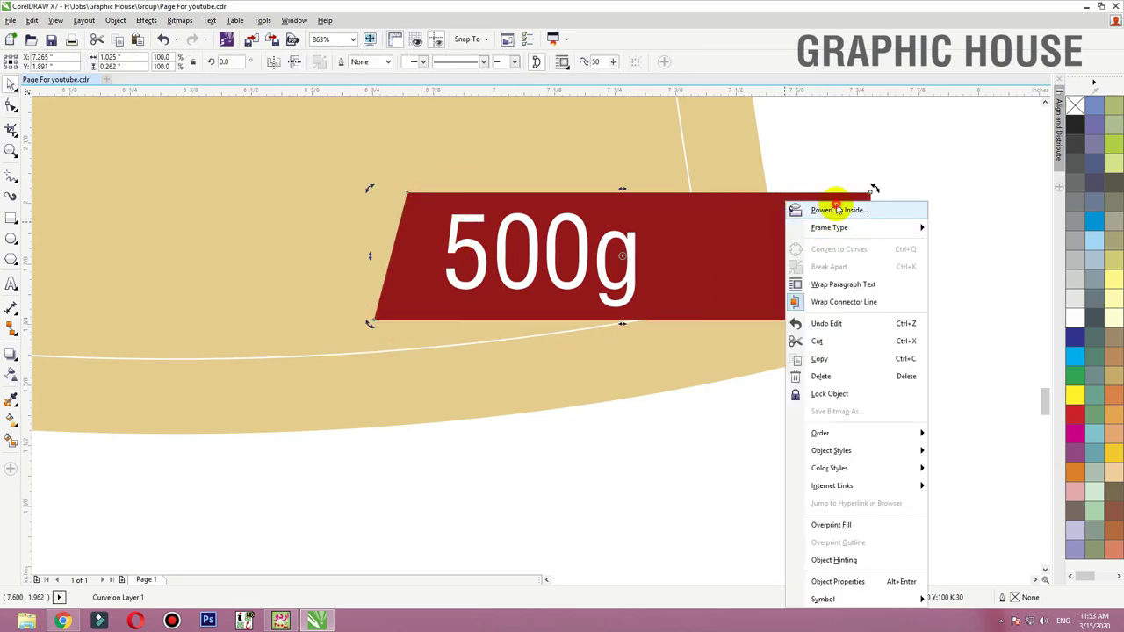
click(803, 211)
click(746, 158)
scroll(745, 395, down, 1)
scroll(746, 395, down, 3)
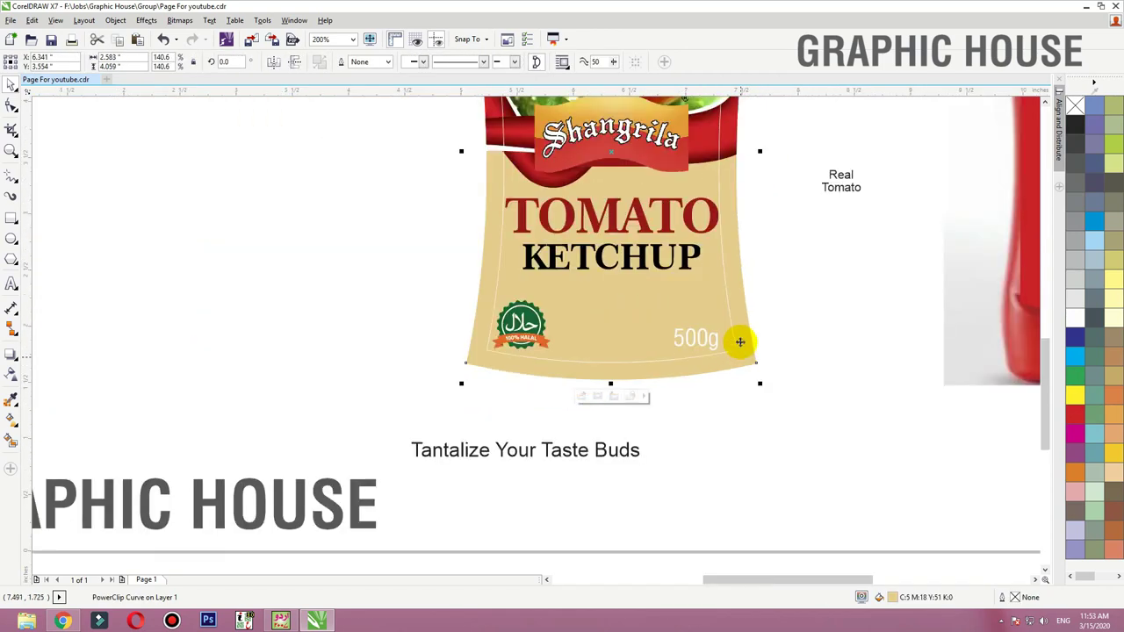
Step: Edit the label's PowerClip contents and move the slanted red shape to the label's lower-right corner behind 500g
ctrl+click(738, 233)
scroll(835, 404, down, 1)
mouse_move(828, 398)
mouse_down()
mouse_move(556, 225)
mouse_move(533, 228)
mouse_move(678, 428)
mouse_up()
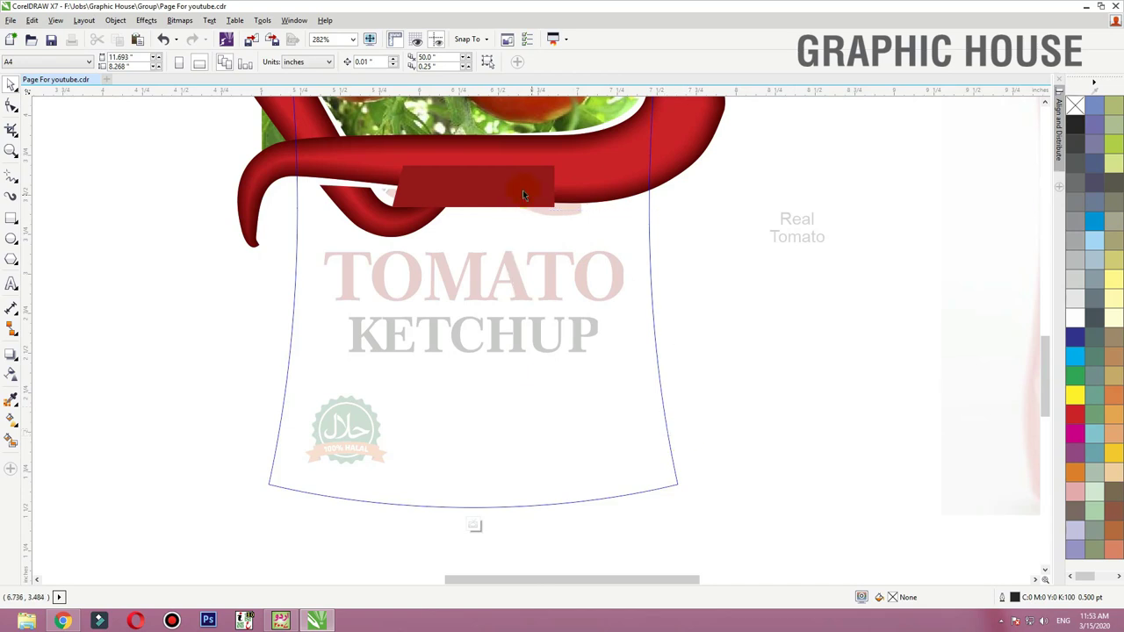
drag(523, 191, 680, 459)
ctrl+click(729, 422)
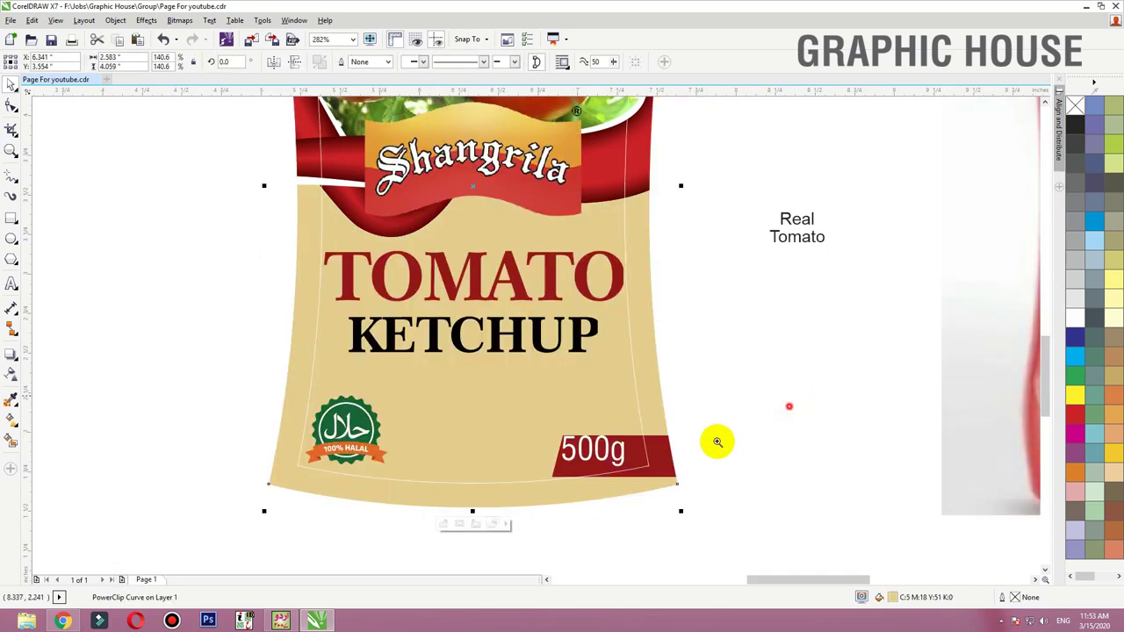
Step: Nudge the slanted red shape slightly up and right within the label's PowerClip
scroll(658, 391, up, 3)
ctrl+click(656, 386)
key(F10)
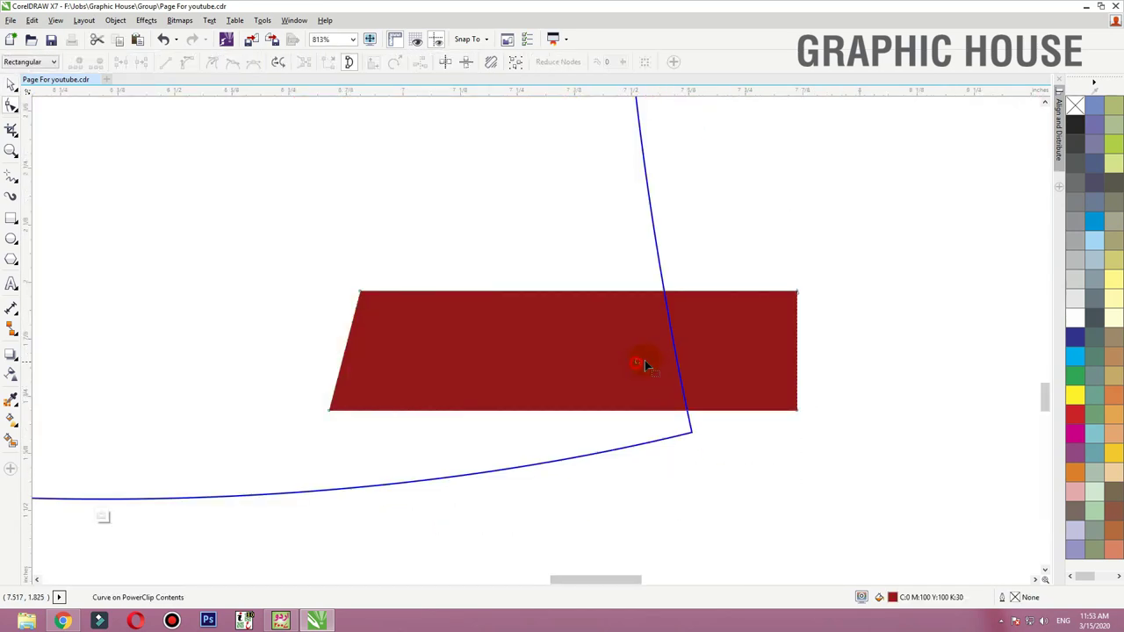
key(space)
drag(615, 337, 631, 329)
ctrl+click(765, 240)
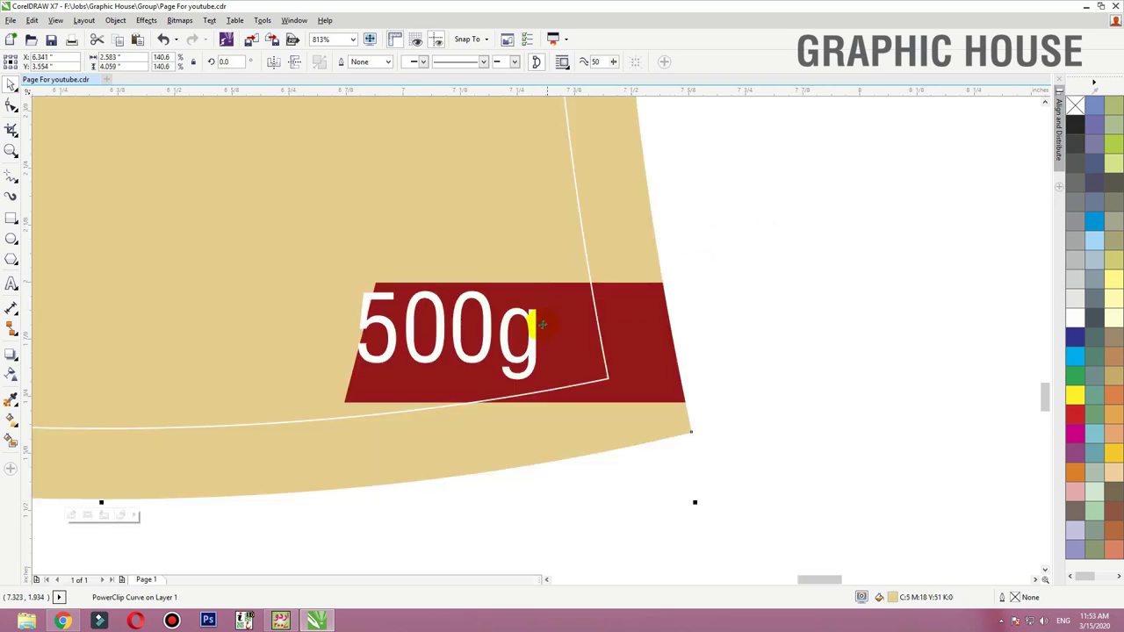
Step: Reduce the 500g text to about 13.27 pt and centre it on the visible part of the red banner
click(532, 334)
drag(550, 332, 573, 295)
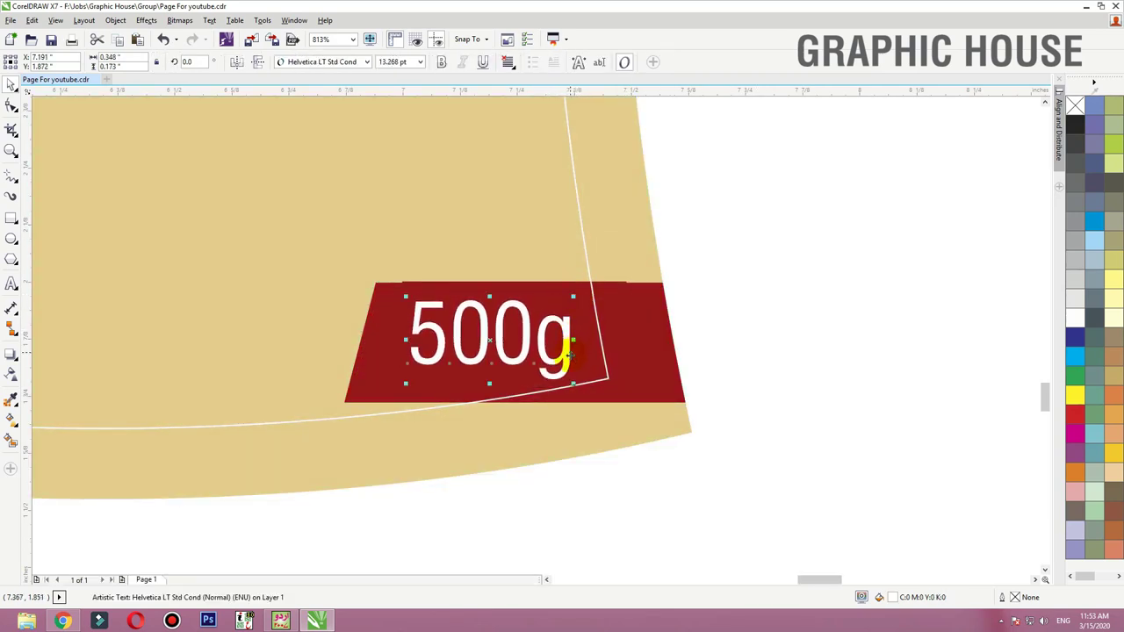
click(614, 396)
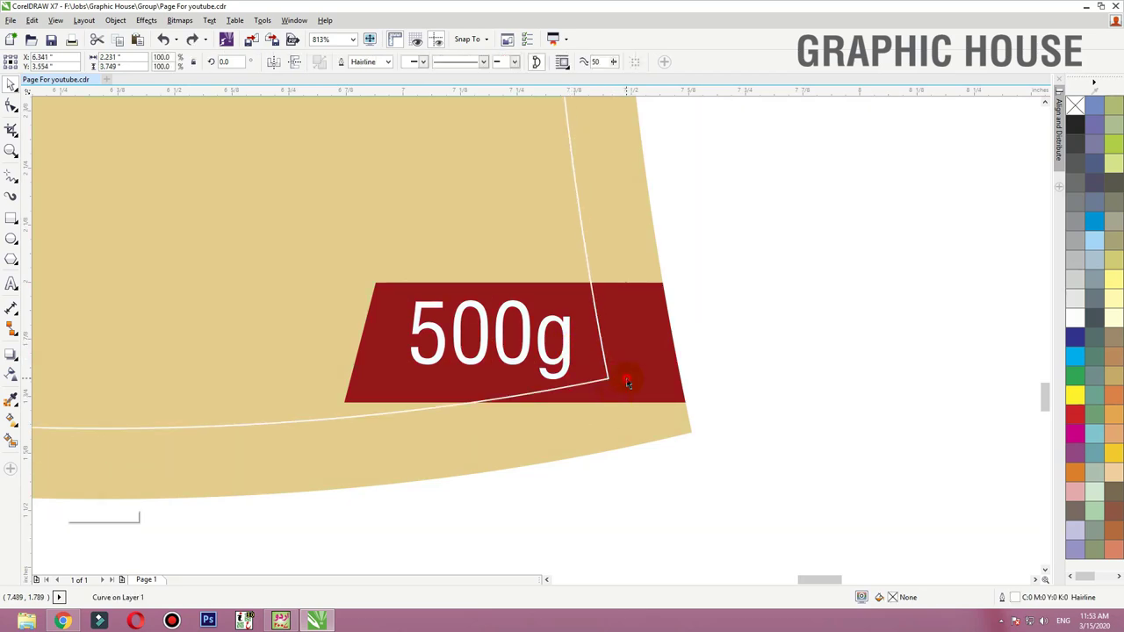
scroll(626, 378, down, 4)
click(687, 427)
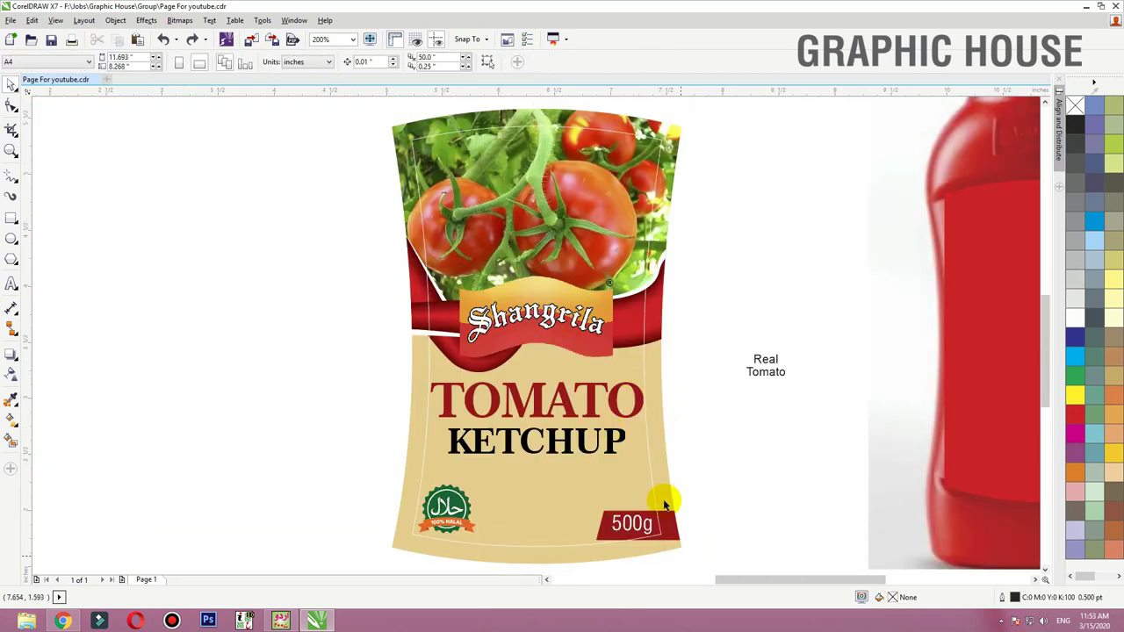
Step: Move the Tantalize Your Taste Buds text from below the label onto it, beneath KETCHUP
click(444, 545)
click(760, 364)
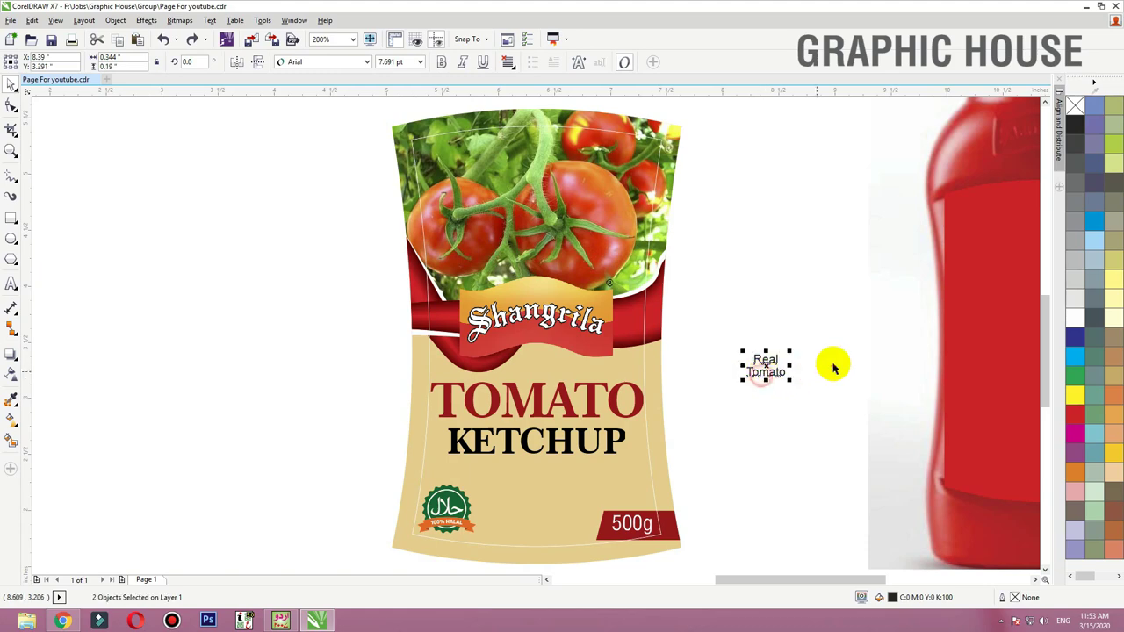
click(833, 365)
scroll(834, 365, down, 1)
key(shift+F4)
click(533, 521)
click(627, 464)
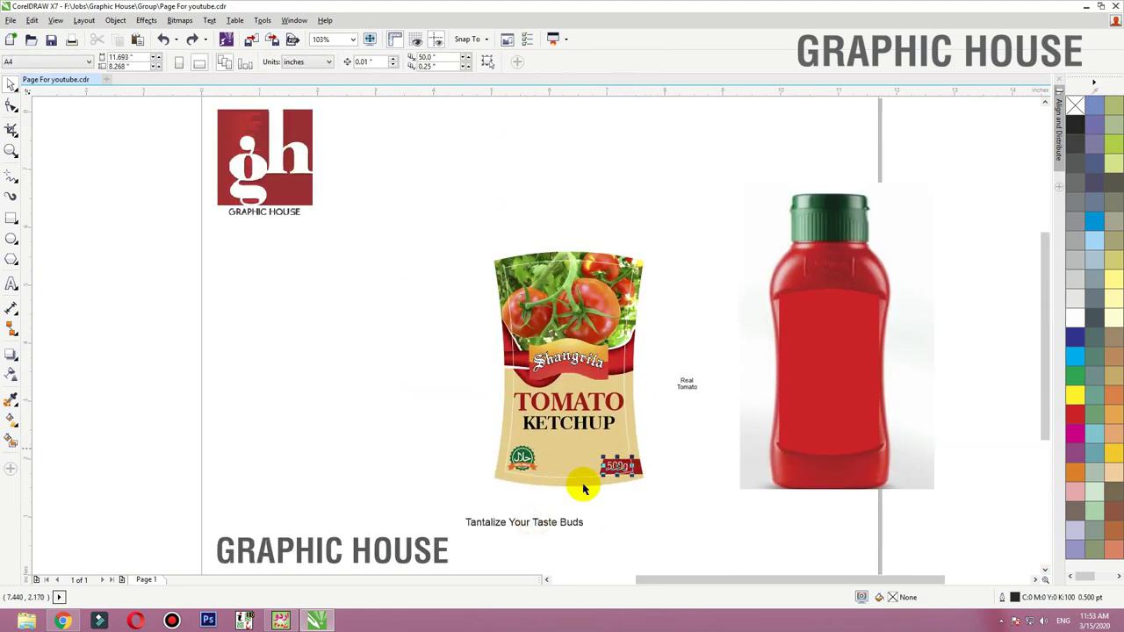
drag(542, 525, 621, 443)
drag(722, 396, 505, 454)
scroll(492, 456, up, 3)
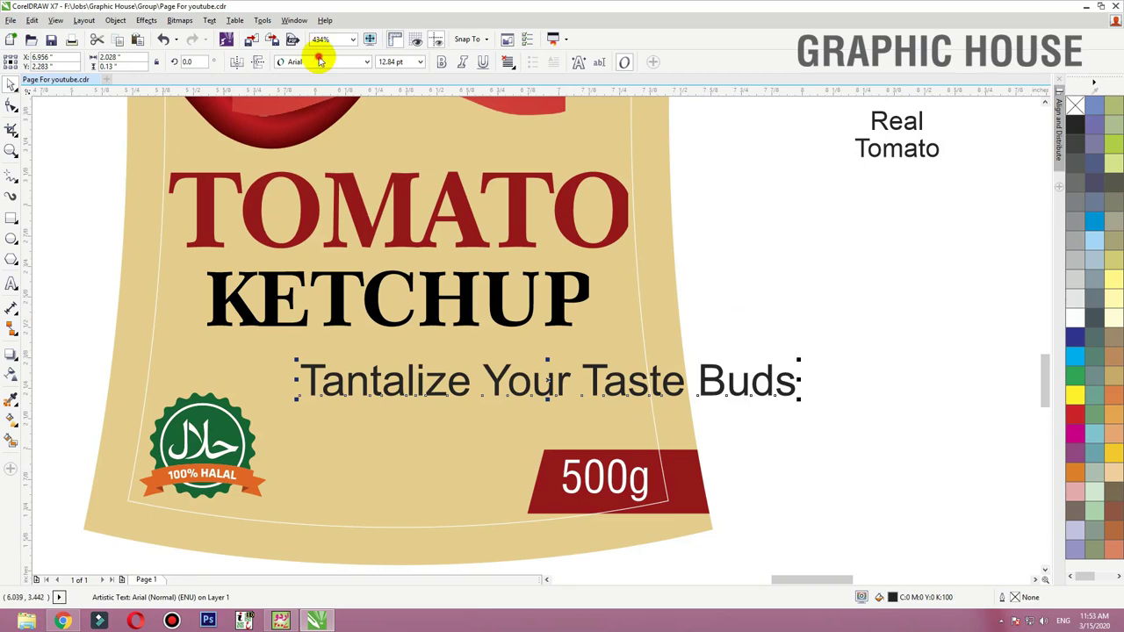
Step: Try the tagline in the Arthus1 Hig6htone and Autograf PERSONAL USE ONLY fonts
click(321, 60)
click(349, 254)
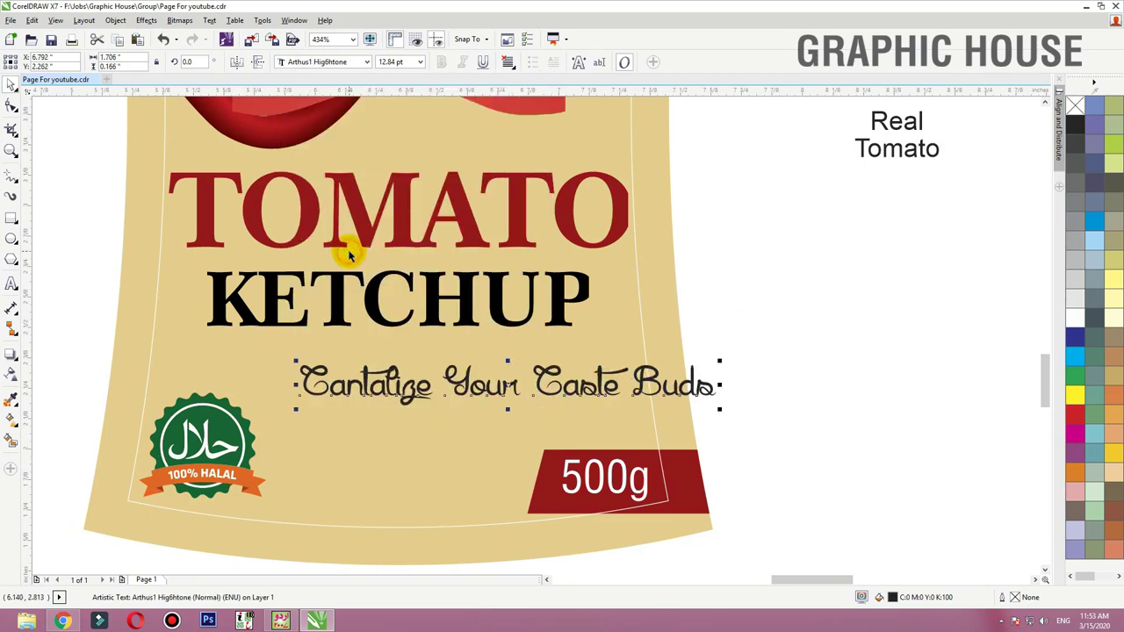
click(333, 62)
scroll(351, 225, down, 6)
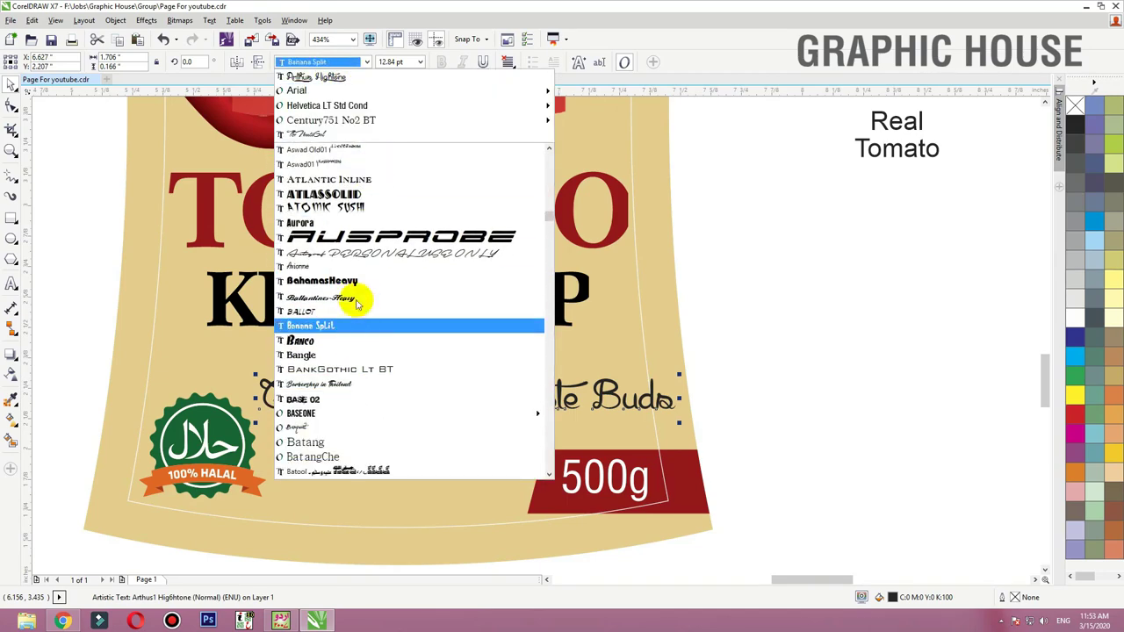
scroll(386, 263, up, 1)
click(407, 253)
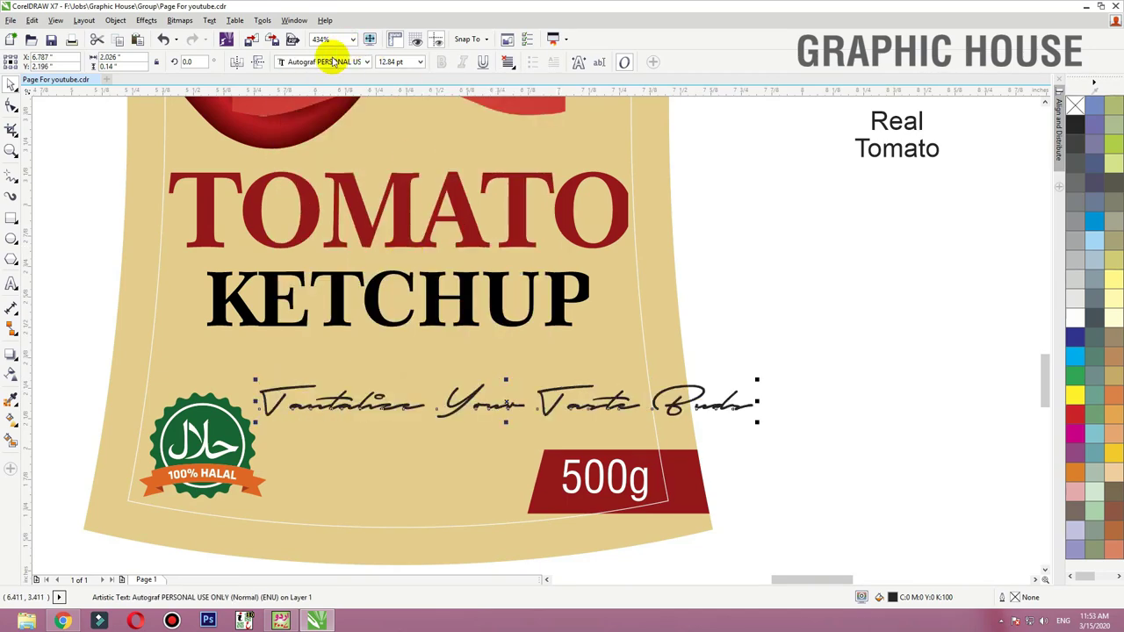
Step: Set the tagline in the Barbershop in Thailand font and shift it slightly up beneath KETCHUP
click(325, 62)
scroll(348, 195, down, 3)
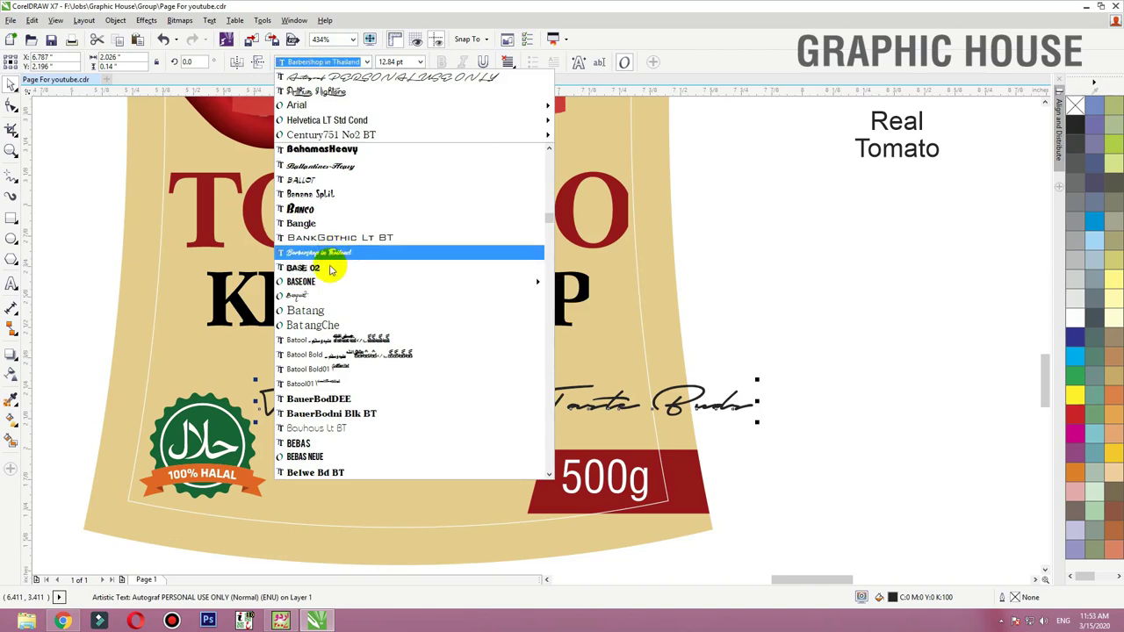
click(334, 252)
drag(521, 390, 534, 375)
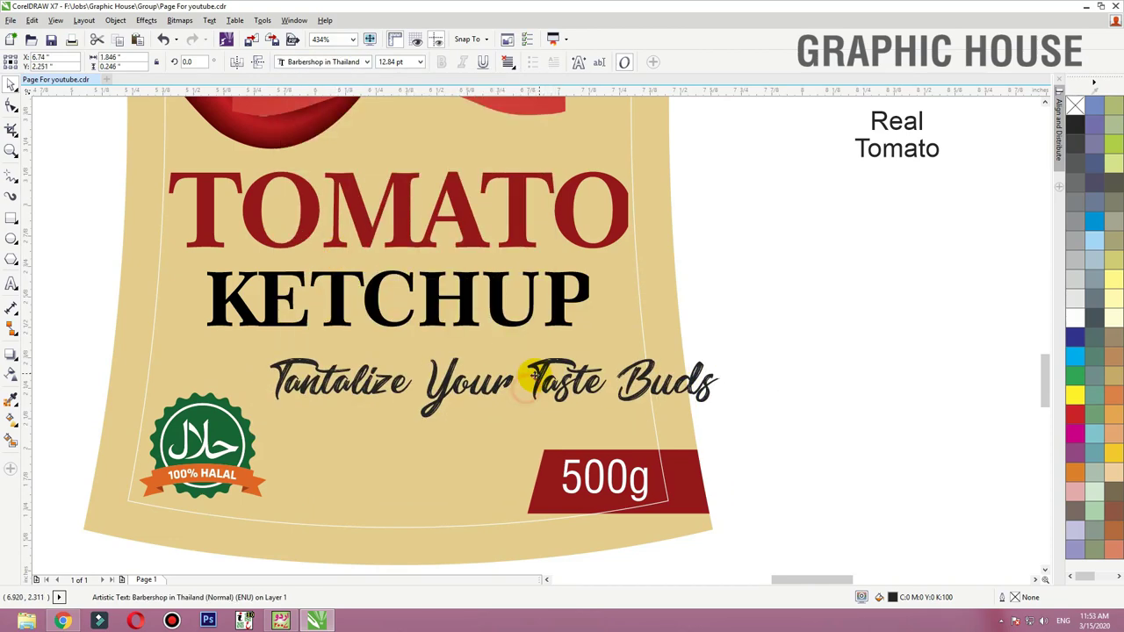
Step: Break the tagline into two lines, Tantalize Your above Taste Buds
click(509, 378)
key(Return)
click(11, 225)
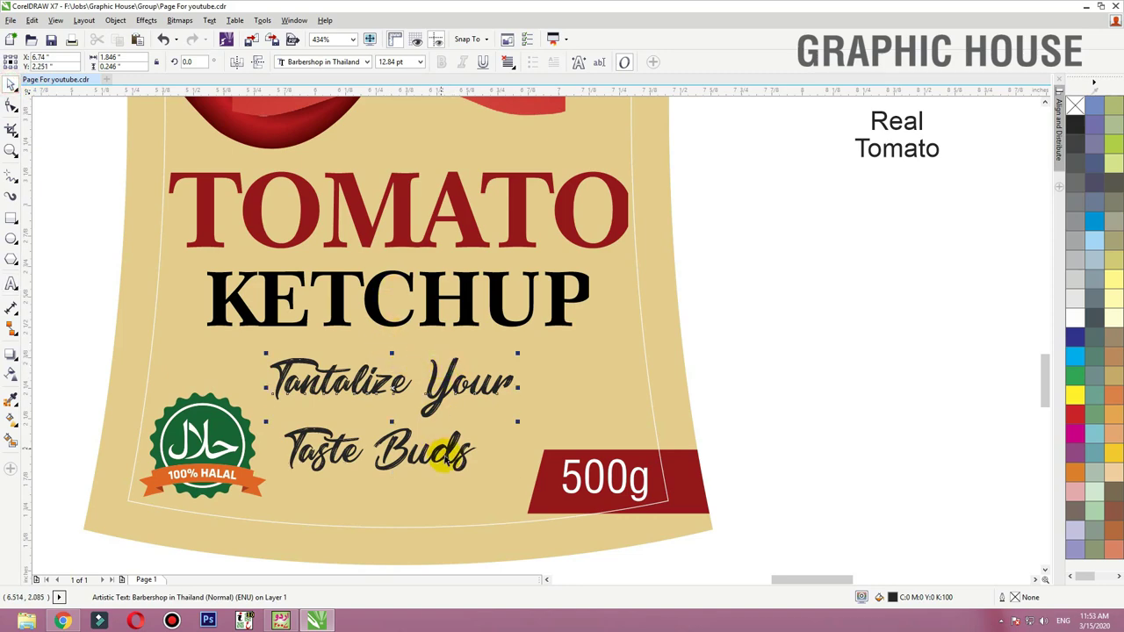
Step: Stagger Taste Buds rightward under Tantalize Your, scale both lines down and move them between the halal badge and the 500g banner
click(470, 455)
drag(460, 459, 514, 430)
shift+click(487, 391)
drag(551, 353, 501, 376)
drag(449, 401, 449, 439)
Step: Sample the halal badge's dark green and apply it to both tagline lines
key(F2)
drag(708, 366, 68, 543)
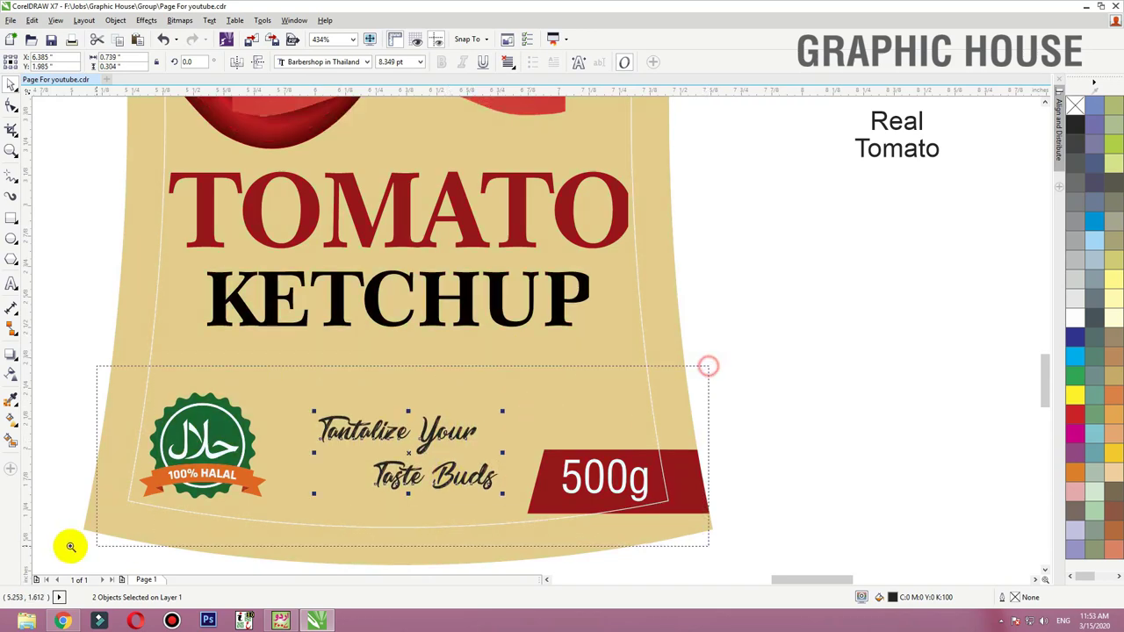
click(12, 413)
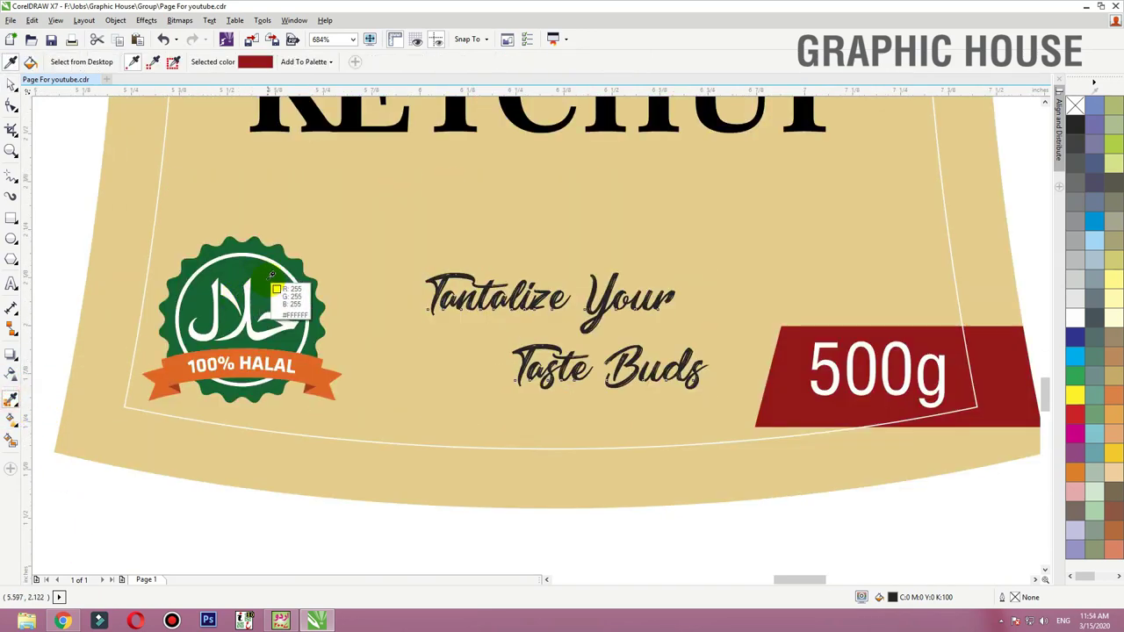
click(272, 303)
scroll(630, 445, up, 5)
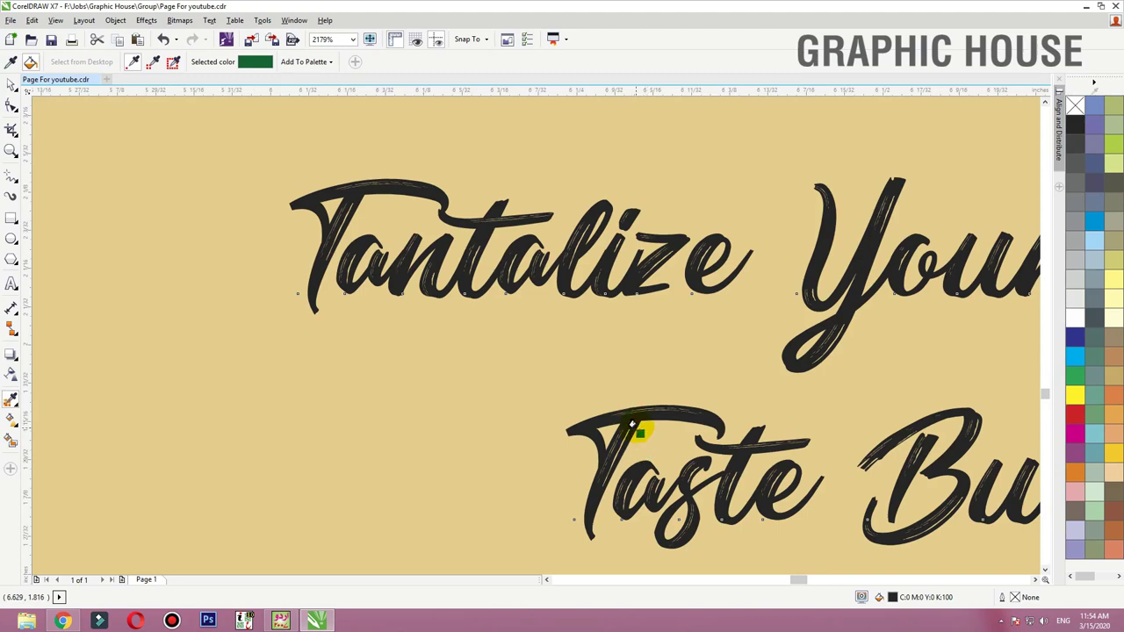
click(630, 426)
click(620, 296)
scroll(377, 322, down, 5)
key(space)
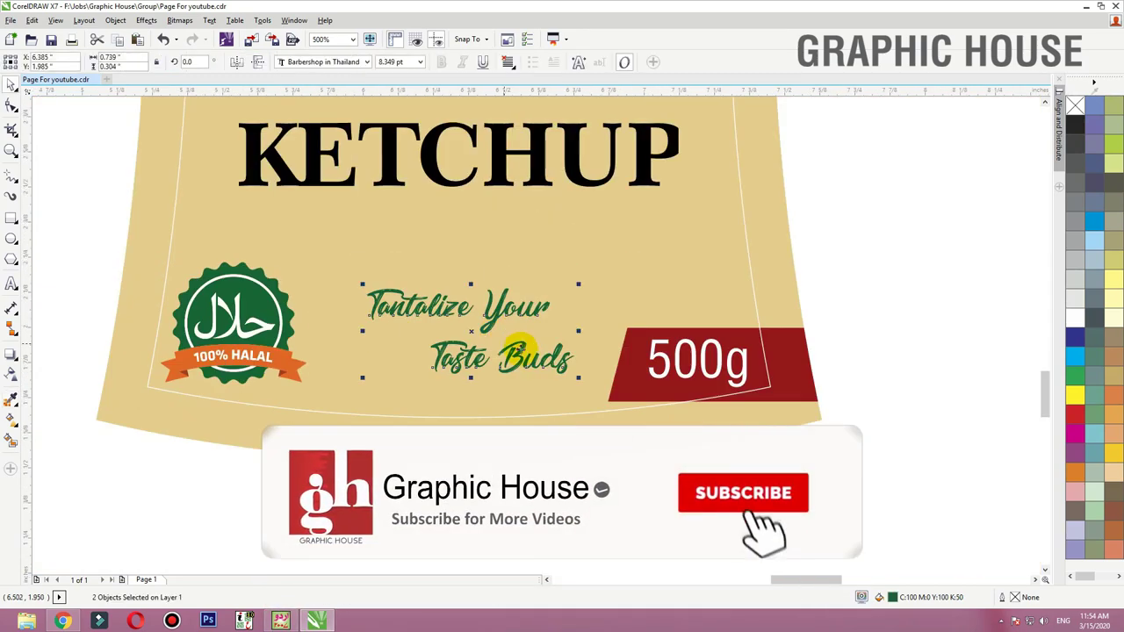
Step: Group the two tagline lines, shift the group slightly down and enlarge it to about 0.917 by 0.377 in
key(ctrl+g)
drag(530, 361, 532, 373)
drag(582, 296, 594, 287)
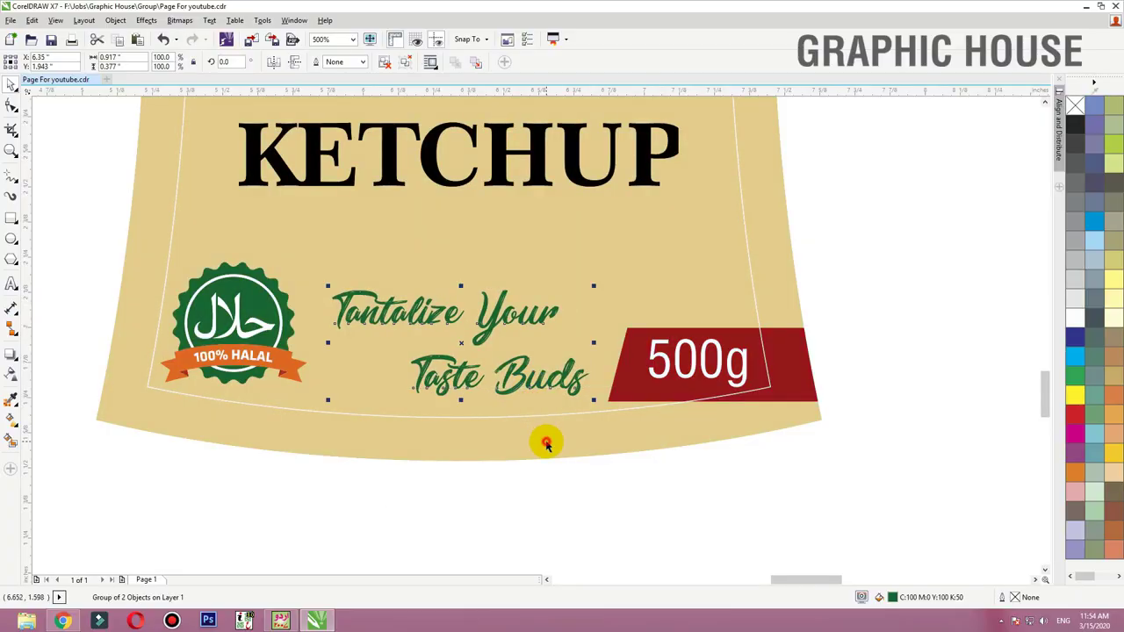
click(546, 442)
key(shift+F2)
click(689, 378)
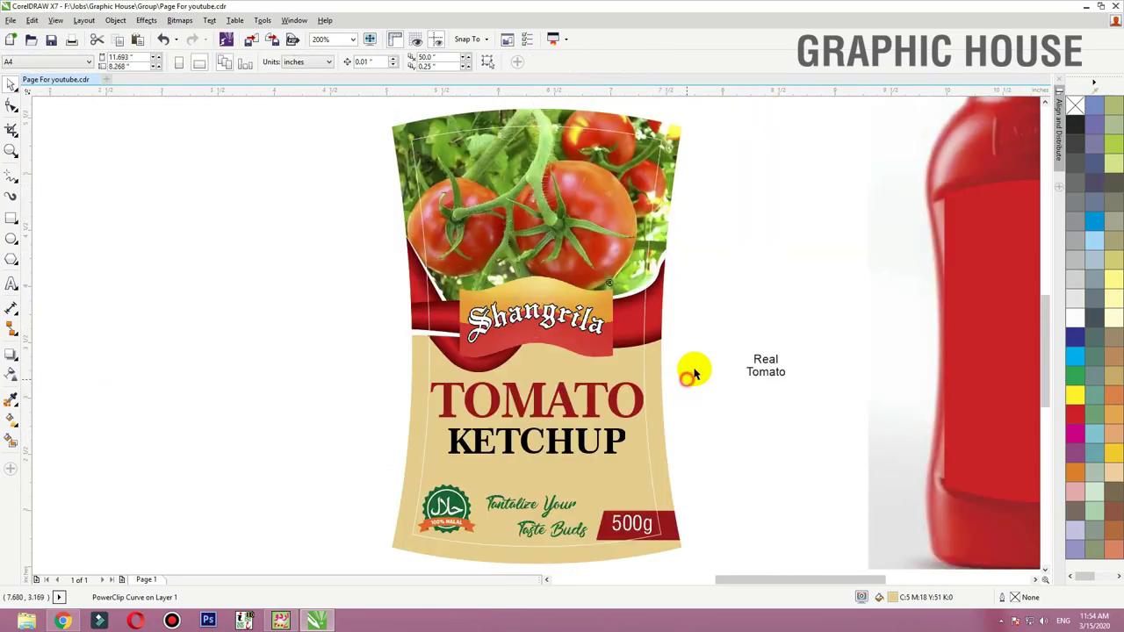
Step: Select the TOMATO and KETCHUP texts together and shift them slightly down on the label
click(619, 435)
click(620, 435)
shift+click(635, 415)
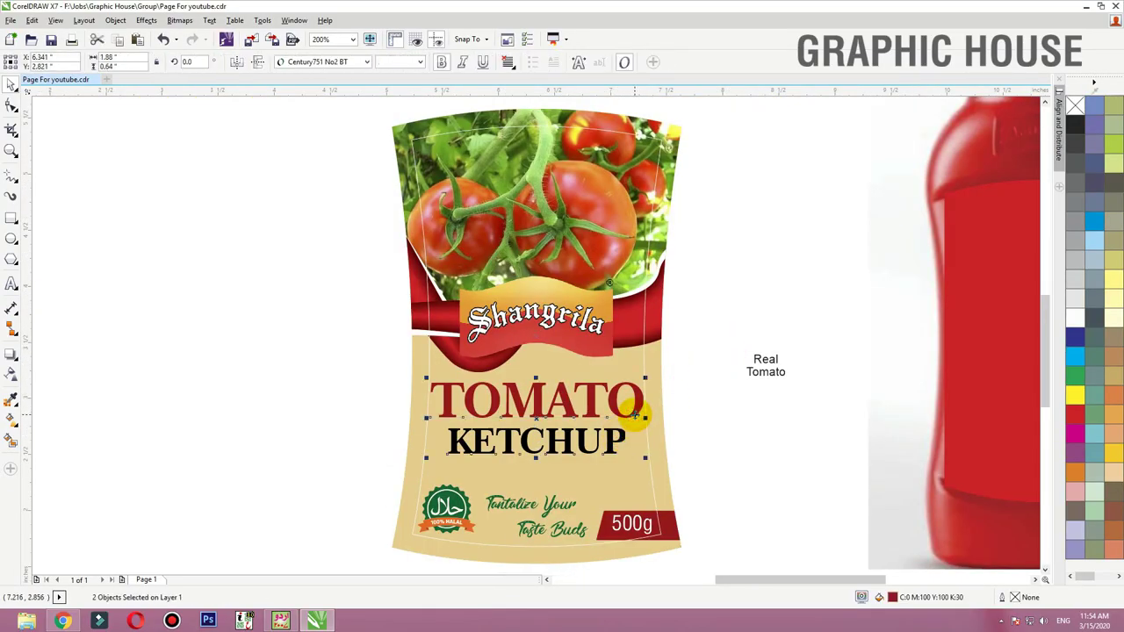
Step: Put the Real Tomato text on a single line and move it onto the upper-left area of the tomato photo
click(750, 374)
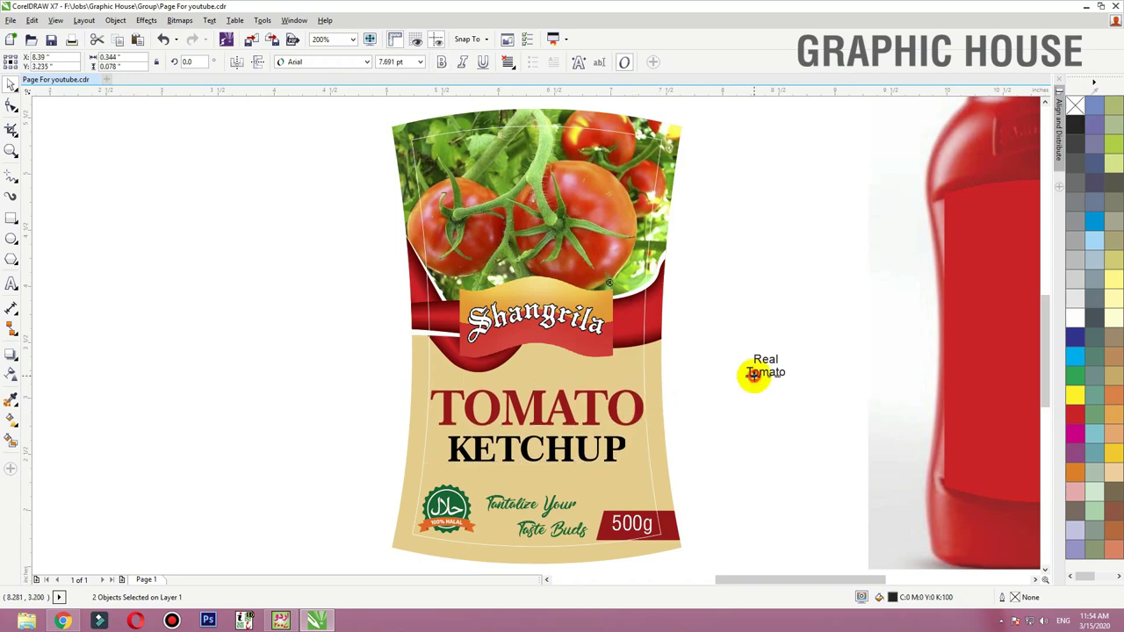
key(F2)
drag(878, 313, 484, 432)
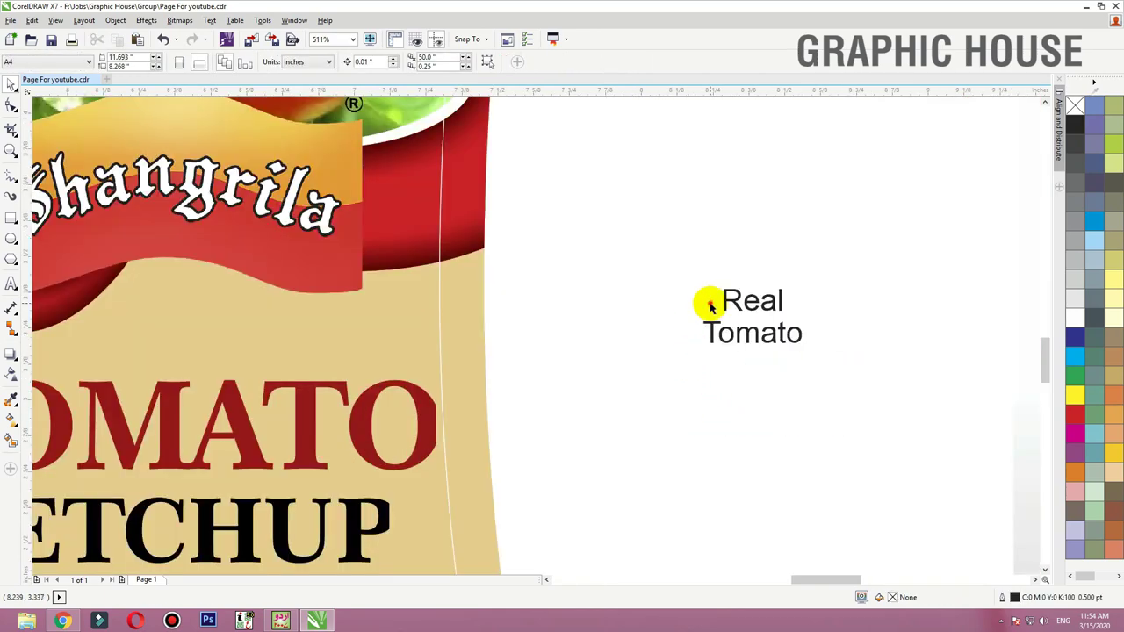
click(748, 302)
double_click(750, 302)
key(Delete)
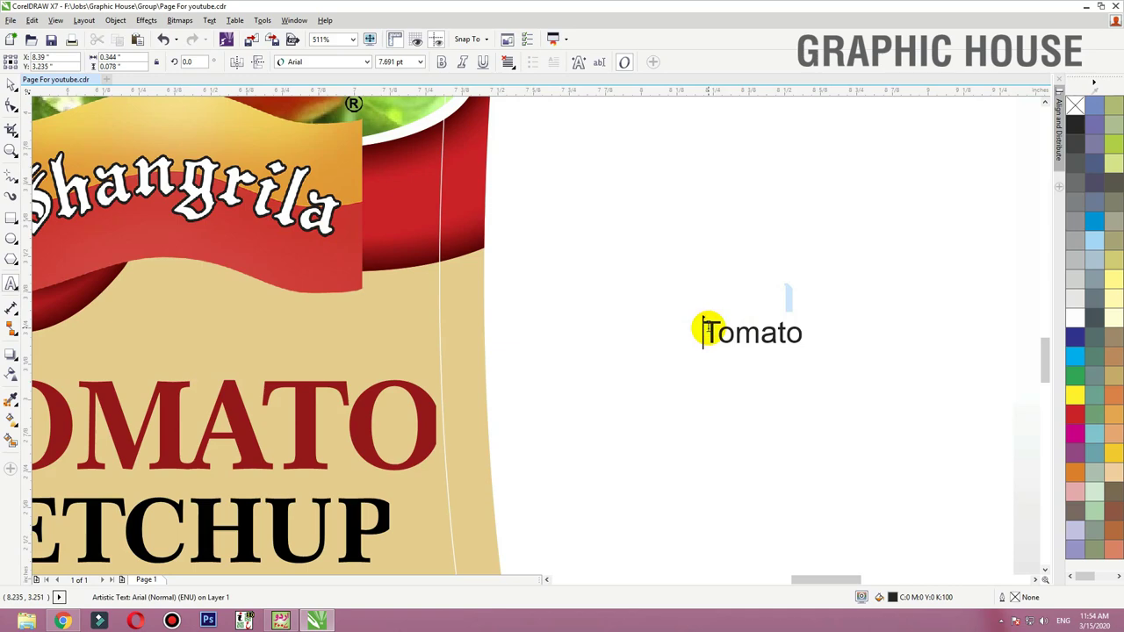
text(Real)
click(11, 82)
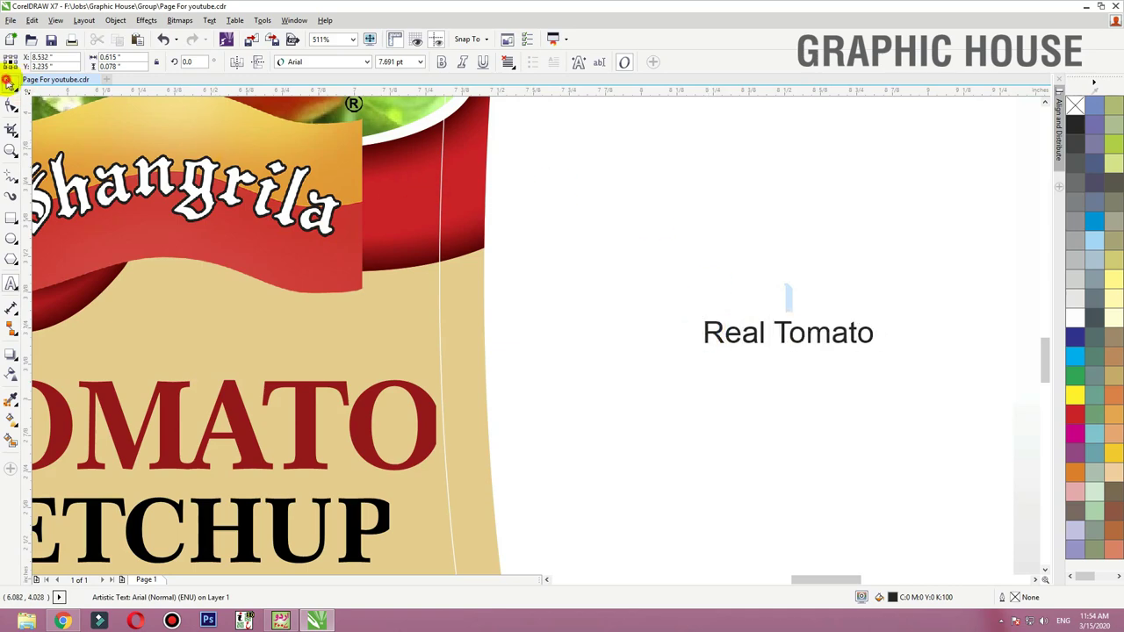
scroll(694, 406, down, 4)
drag(705, 392, 520, 227)
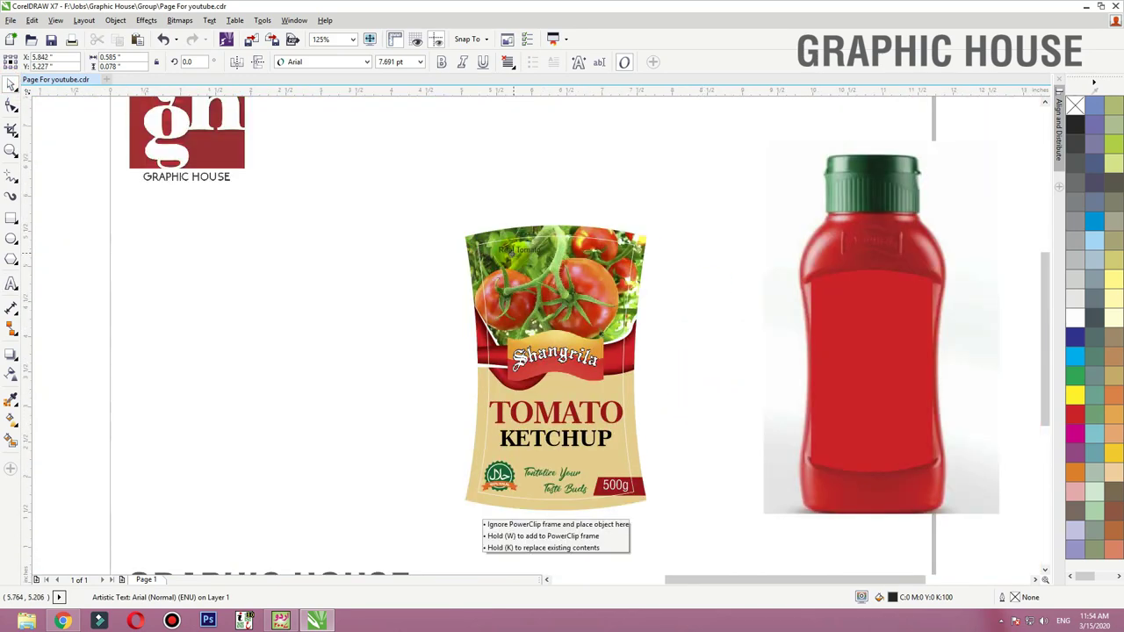
Step: Draw a rectangle about 1.09 by 0.279 in over the Real Tomato text and fill it white
key(z)
drag(413, 224, 671, 385)
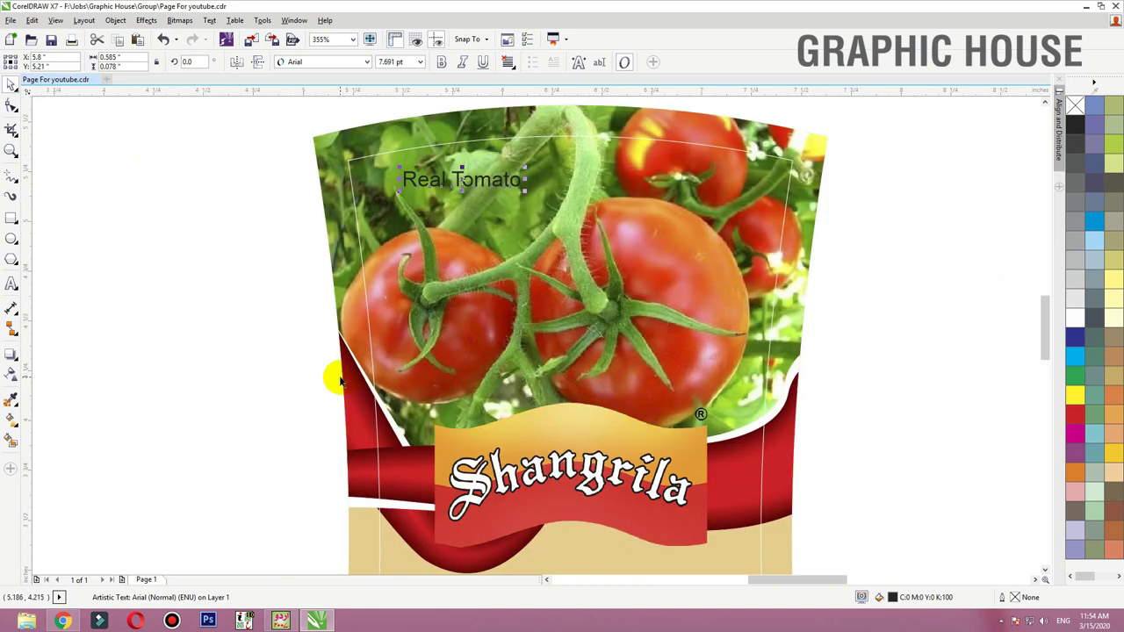
click(10, 219)
drag(583, 144, 584, 144)
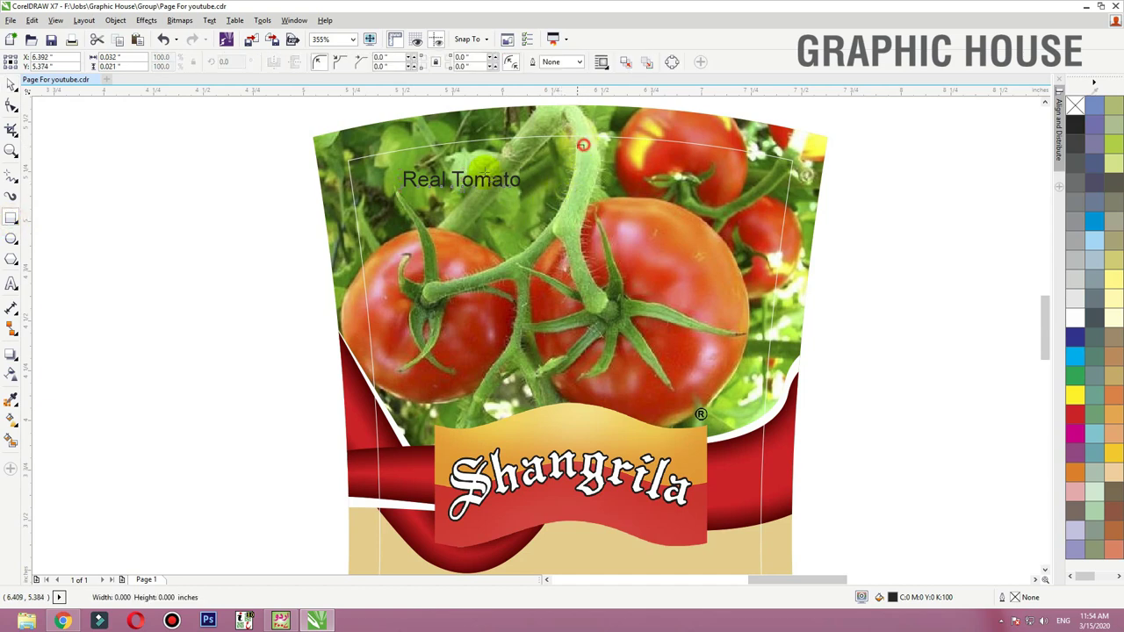
drag(373, 207, 367, 201)
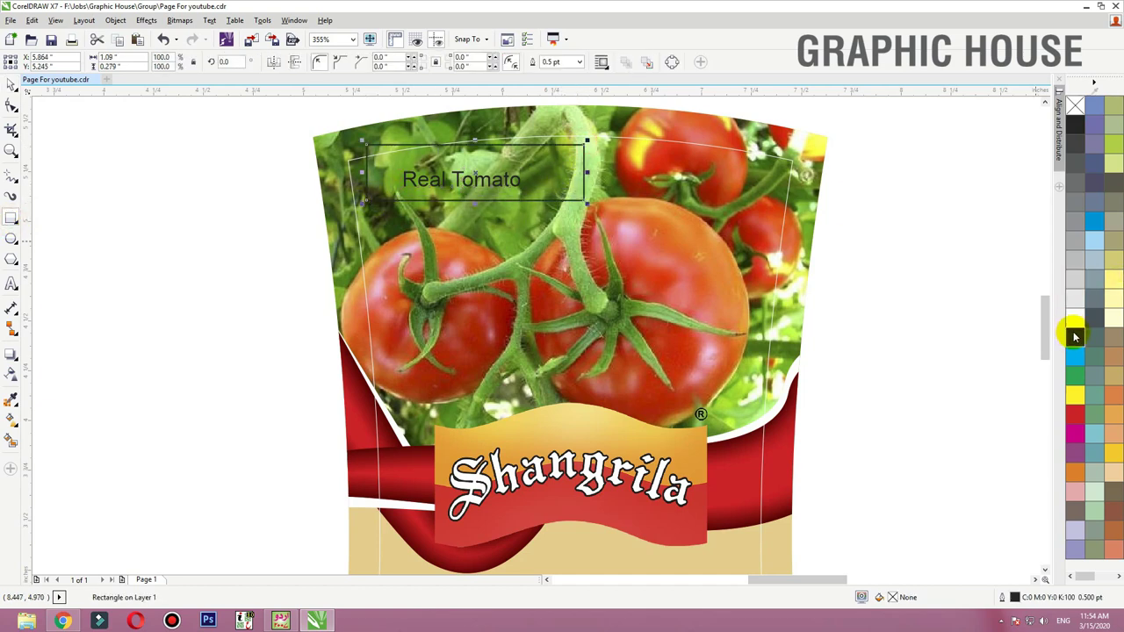
click(1075, 317)
Step: Reduce the white rectangle's height to about 0.205 in and shift it slightly down on the photo
click(528, 188)
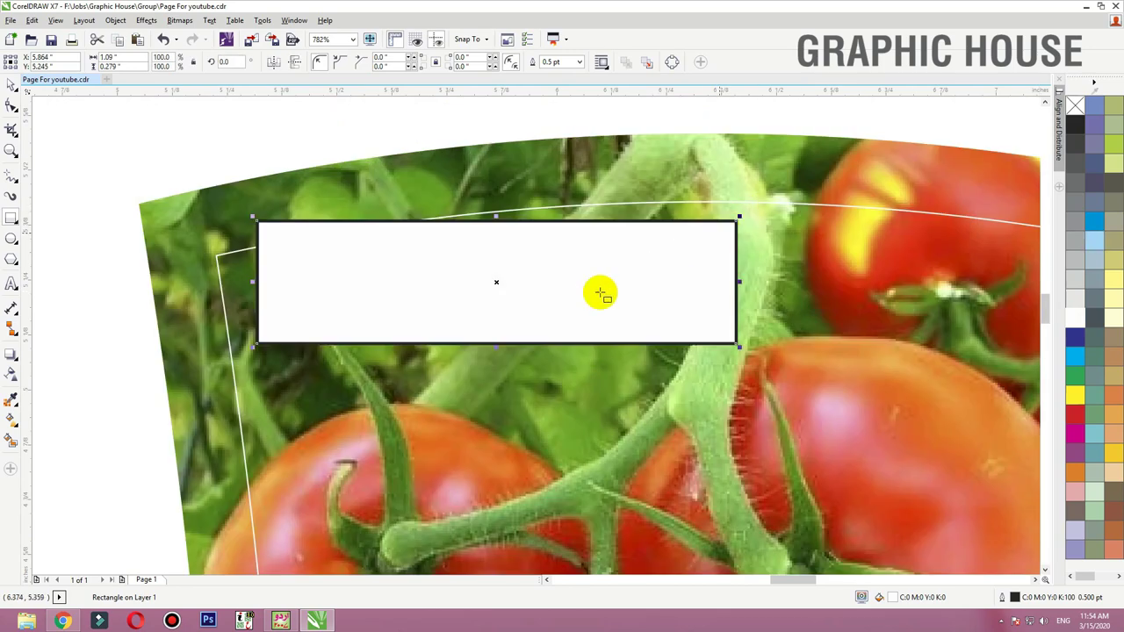
drag(495, 347, 497, 330)
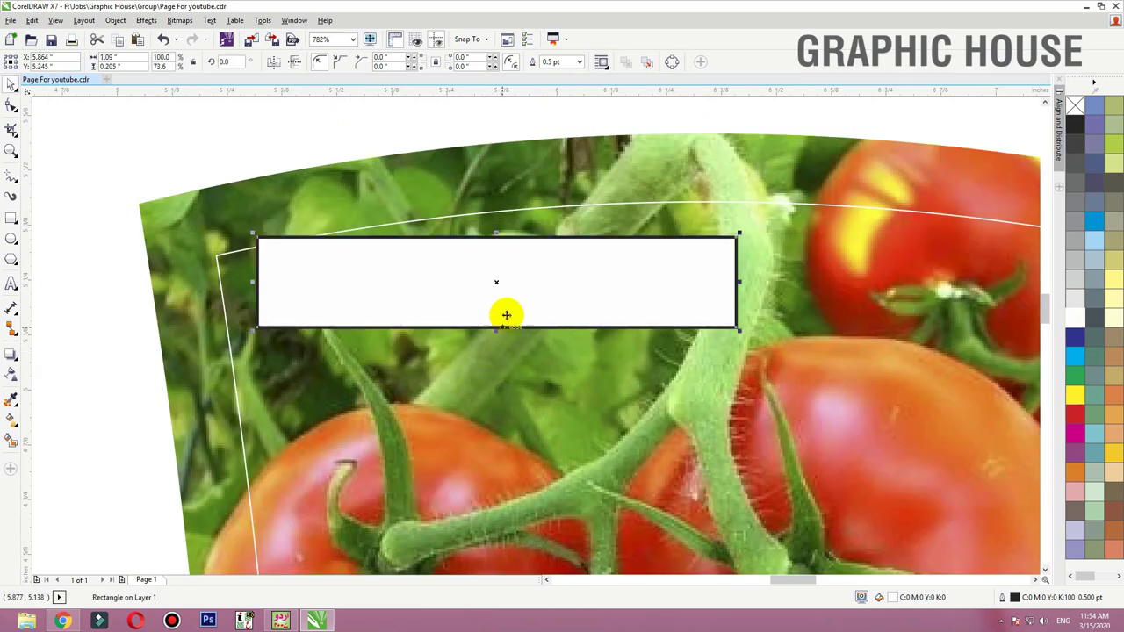
drag(510, 292, 511, 318)
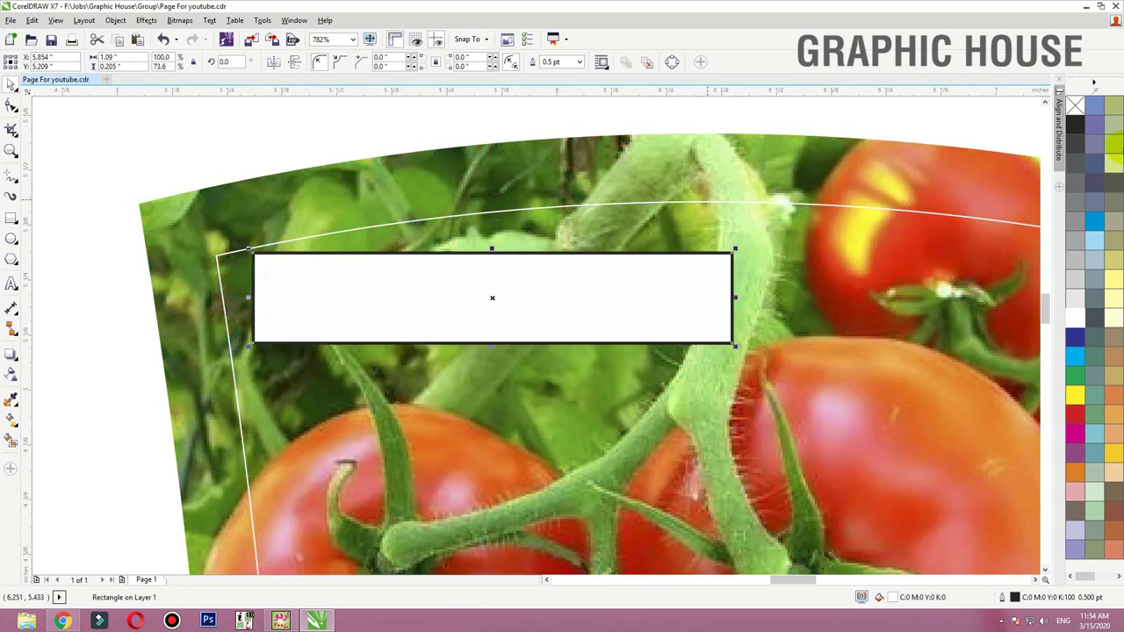
Step: Remove the white rectangle's outline, extend it past the label's left edge and shorten its right end to about 1.254 in wide
right_click(1075, 106)
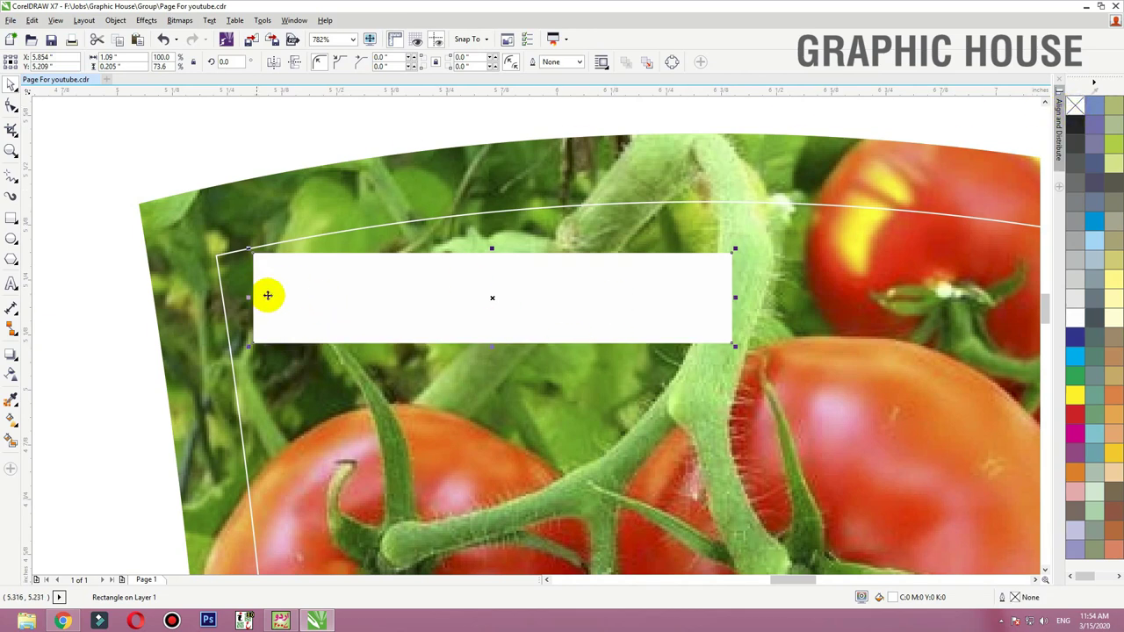
drag(249, 302, 107, 300)
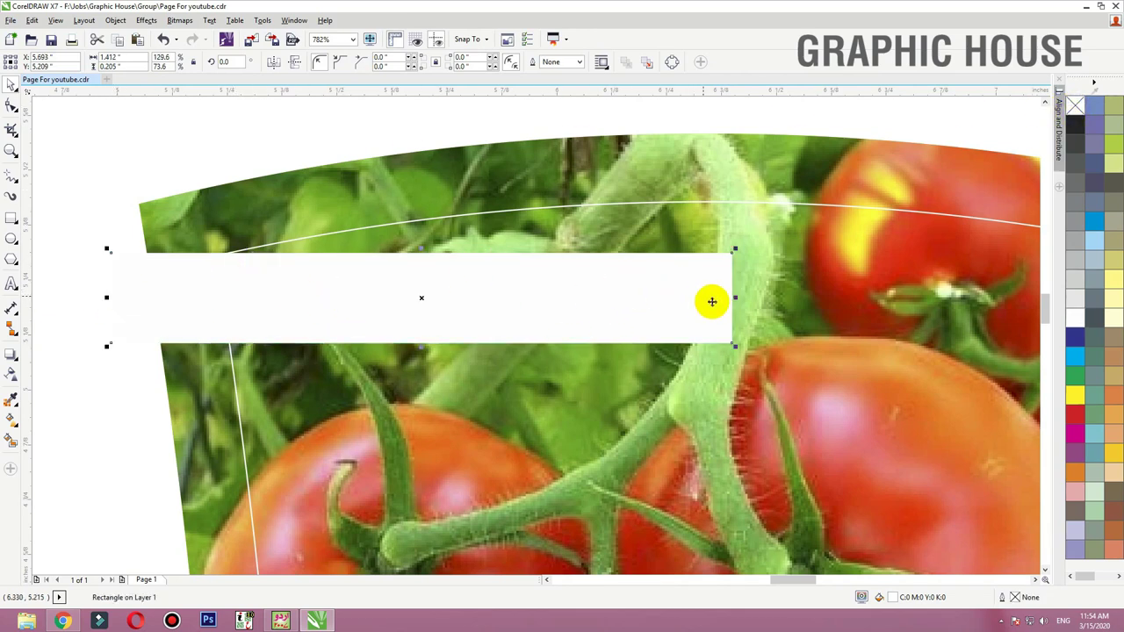
drag(734, 298, 665, 297)
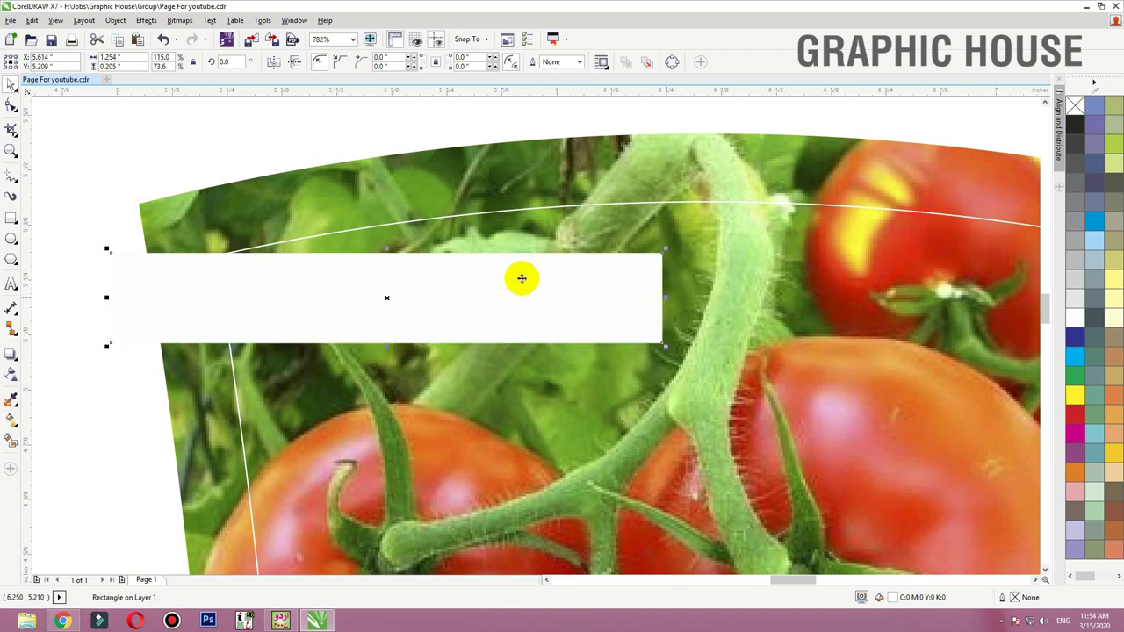
Step: Set the "Real Tomato" text in Century751 No2 BT and enlarge it to about 9.5 pt within the white bar
mouse_move(140, 156)
mouse_down()
mouse_move(572, 468)
mouse_move(621, 430)
mouse_up()
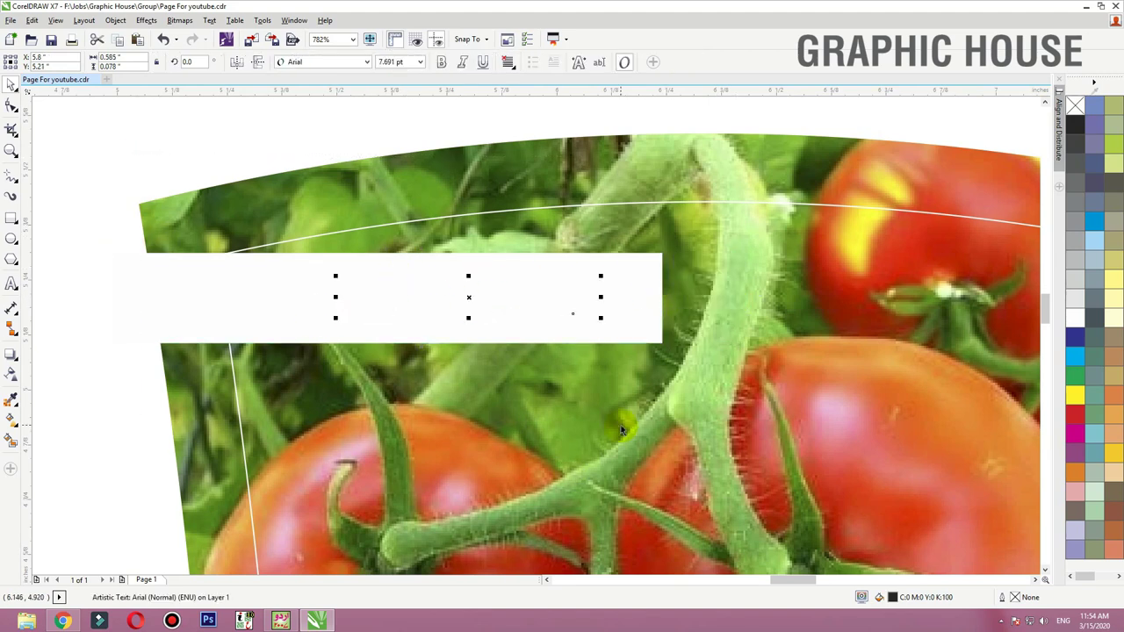
click(299, 62)
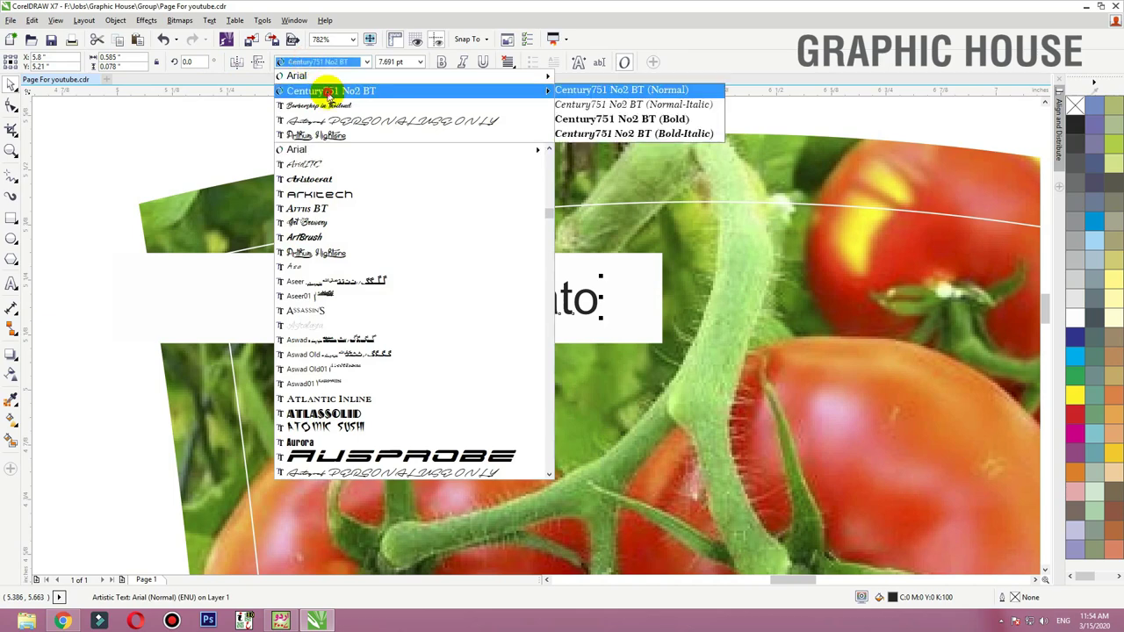
click(325, 90)
drag(555, 309, 527, 304)
drag(572, 272, 601, 270)
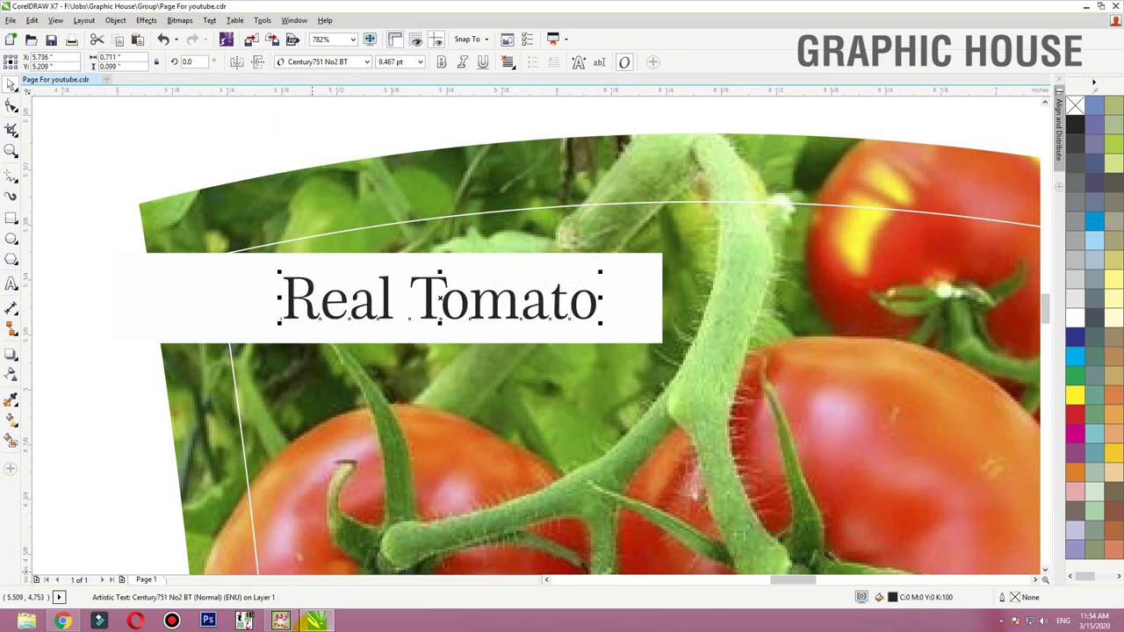
Step: Fill the "Real Tomato" text with dark green C100 M0 Y100 K50
click(1076, 377)
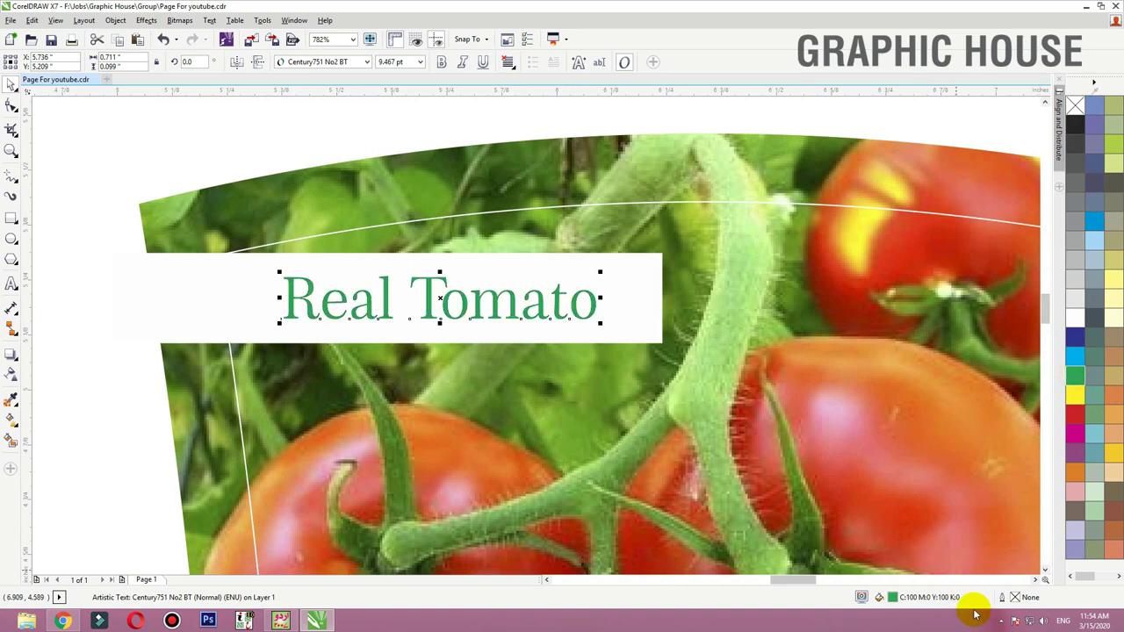
double_click(893, 598)
double_click(871, 192)
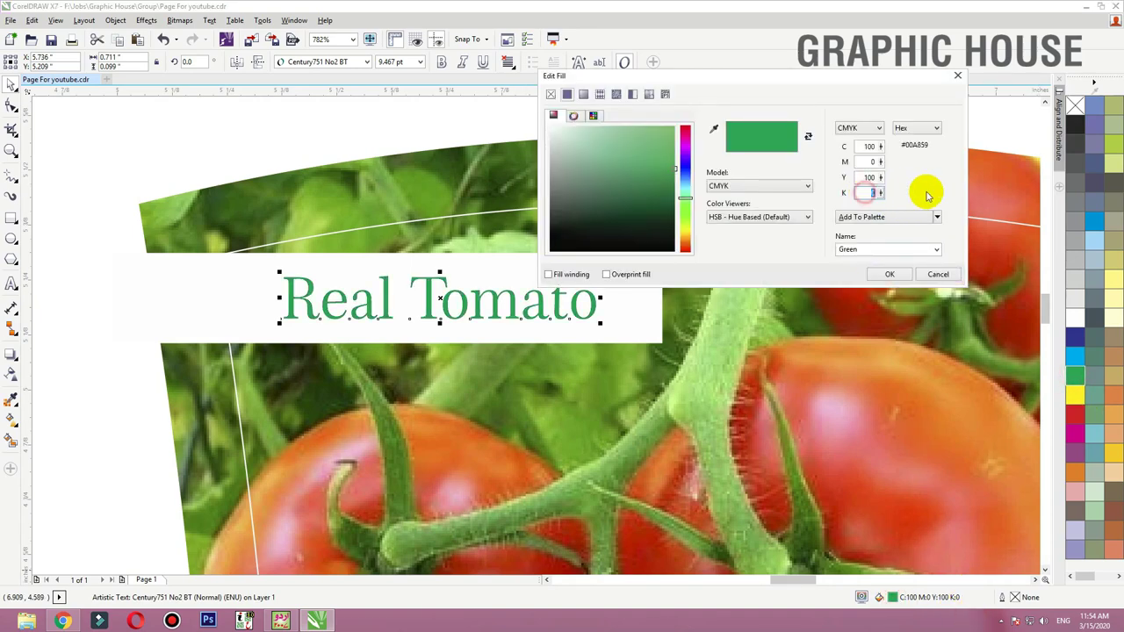
text(50)
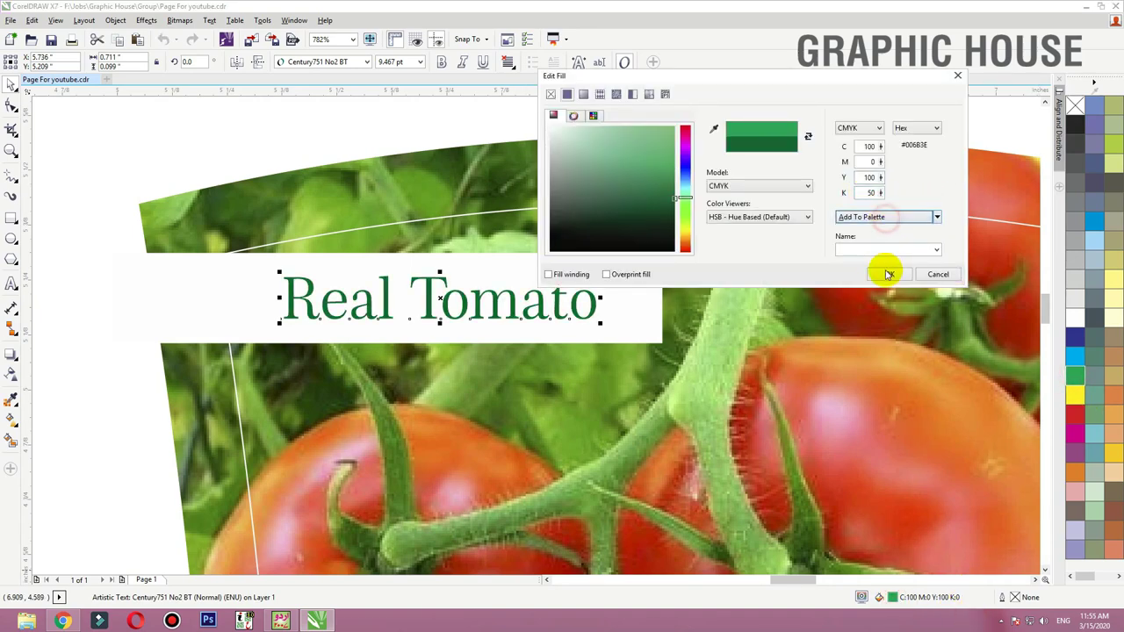
click(889, 274)
Step: Make the "Real Tomato" text bold and widen its letter spacing slightly
click(531, 301)
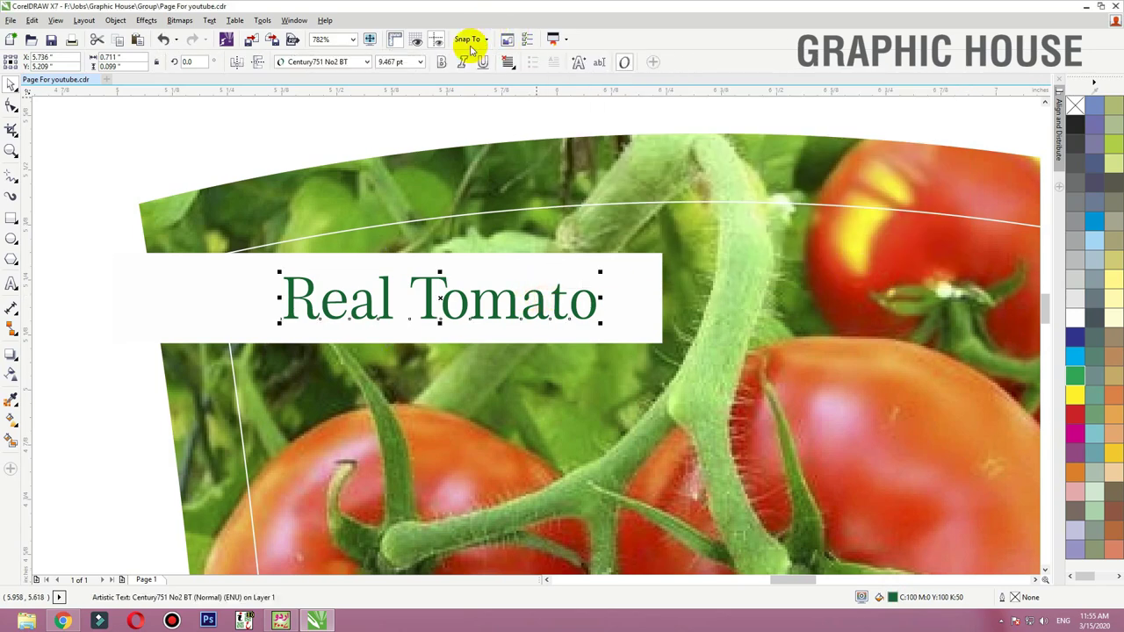
click(446, 62)
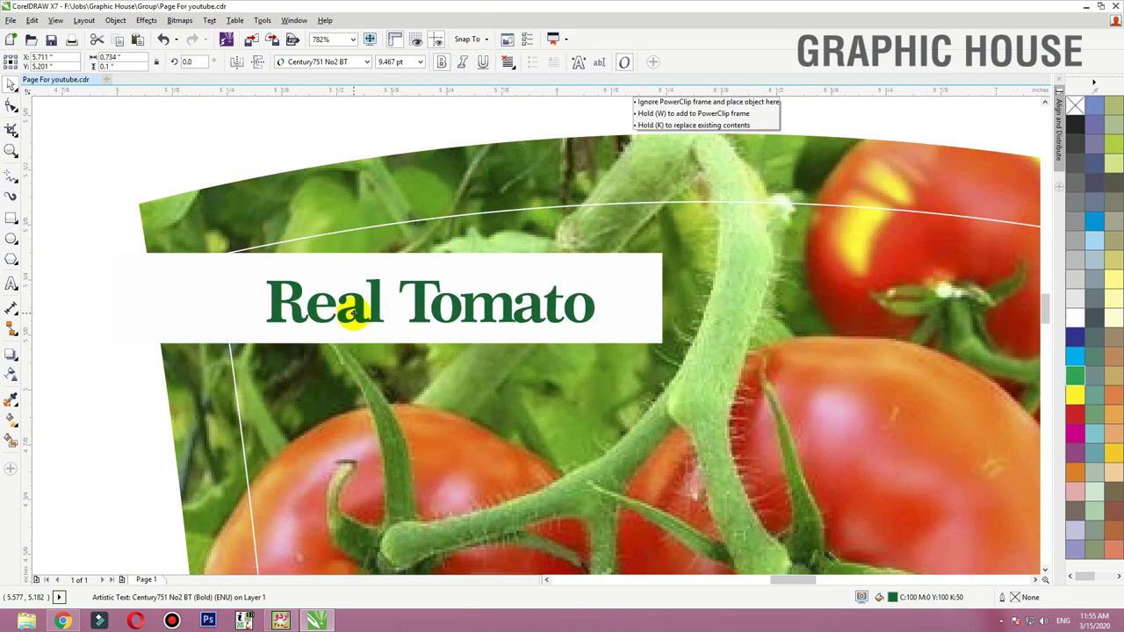
key(F10)
drag(584, 323, 624, 326)
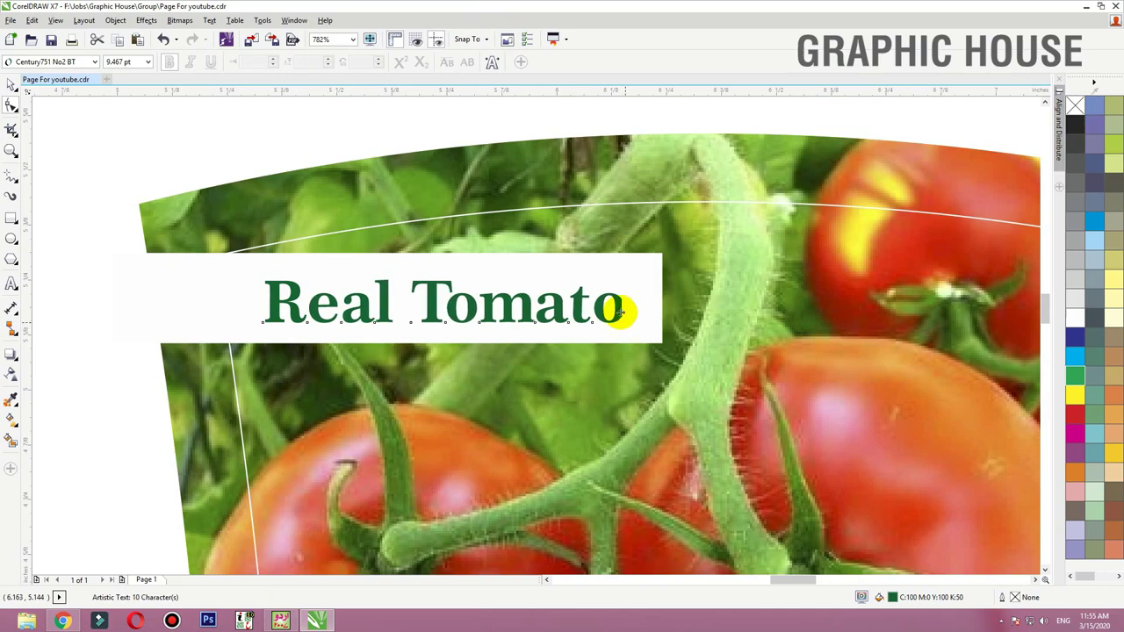
key(space)
Step: Place the white bar inside the curved tomato photo shape with PowerClip
click(164, 283)
right_click(165, 284)
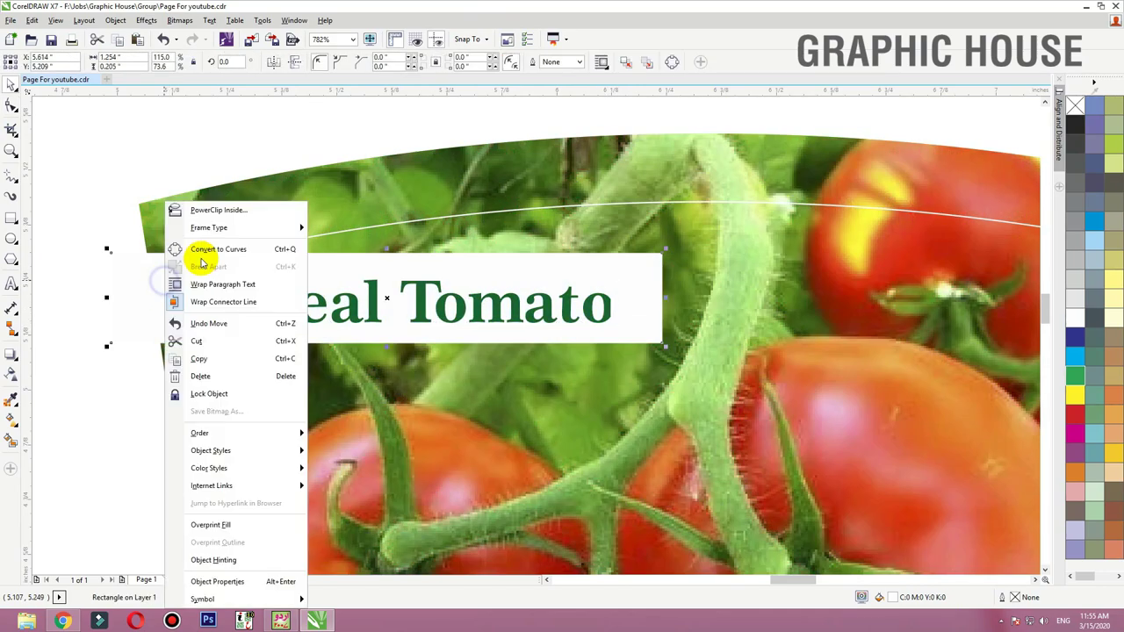
click(173, 211)
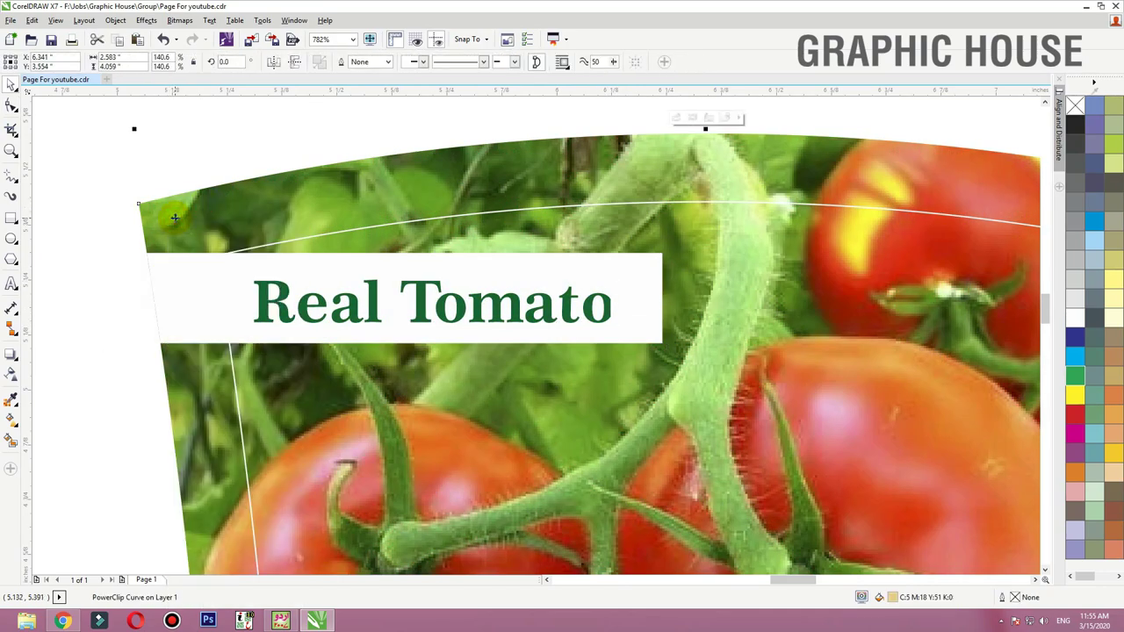
click(50, 225)
Step: In the PowerClip contents, shorten the white bar slightly and draw a rectangle about 0.068 × 0.276 in across its right end
click(12, 217)
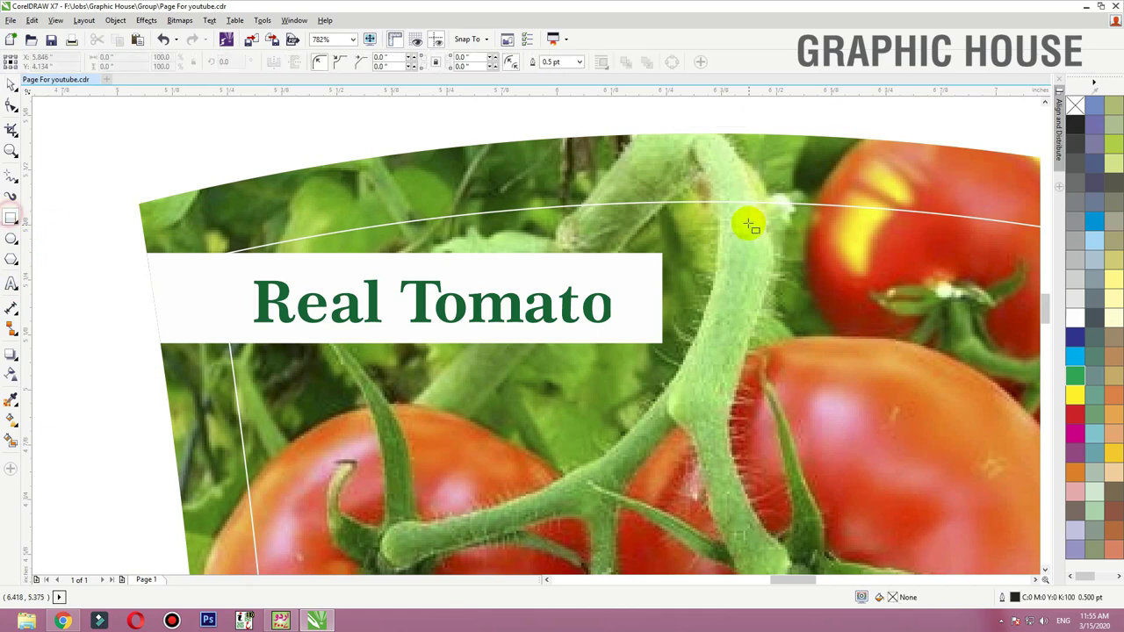
key(space)
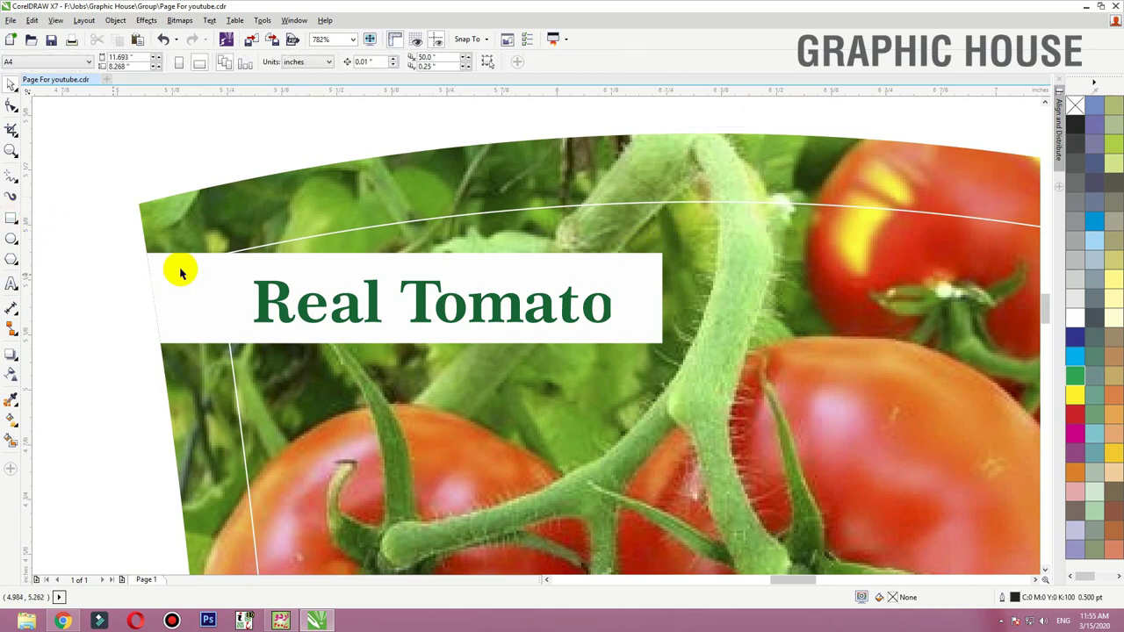
double_click(200, 269)
click(538, 281)
click(539, 280)
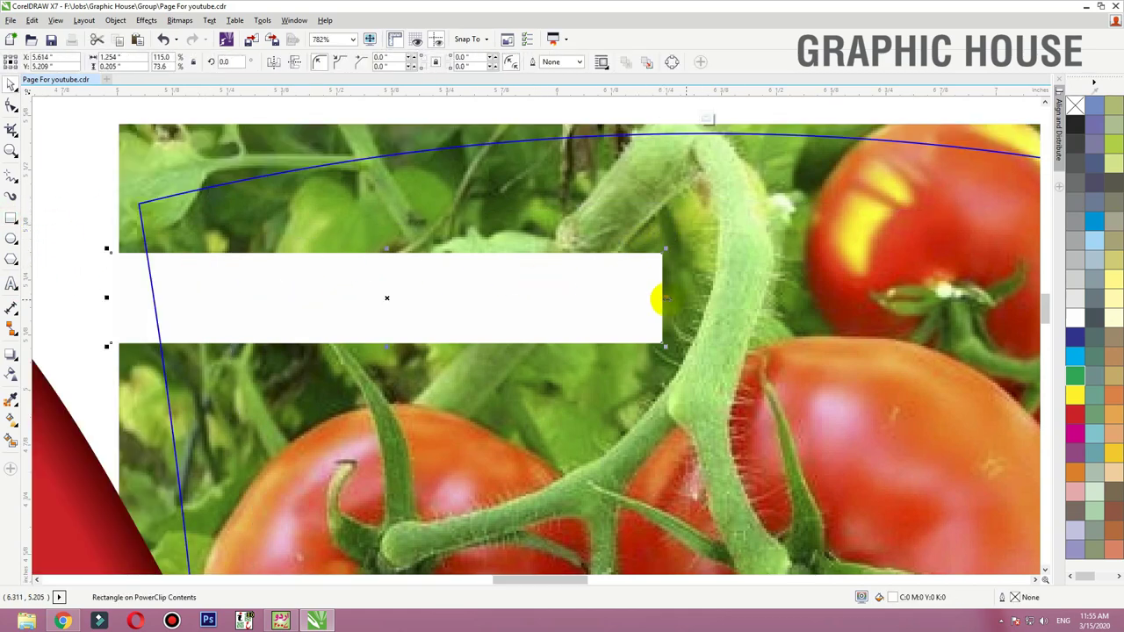
drag(663, 299, 635, 296)
key(space)
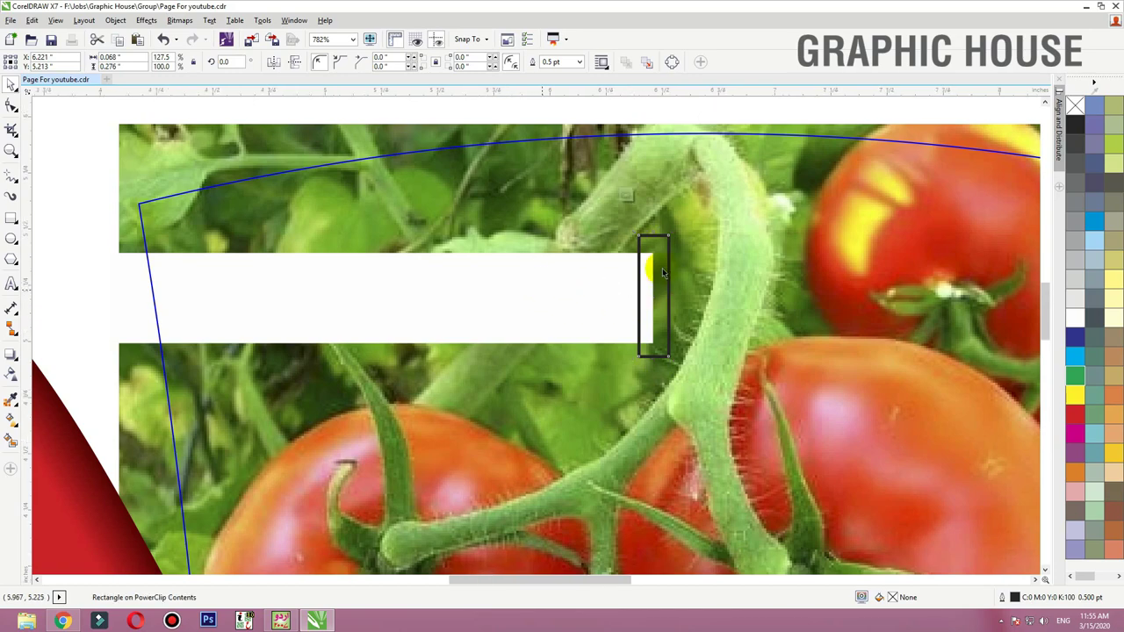
Step: PowerClip a copy of the tomato photo inside the narrow rectangle and remove the rectangle's outline
key(F3)
drag(711, 268, 771, 271)
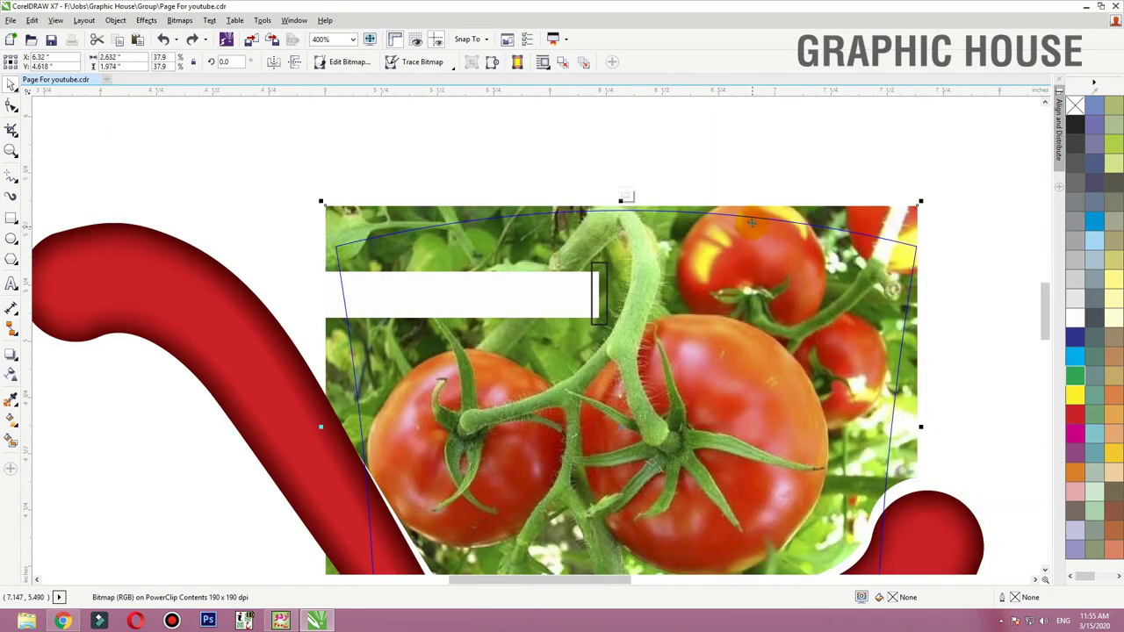
right_click(755, 226)
click(806, 157)
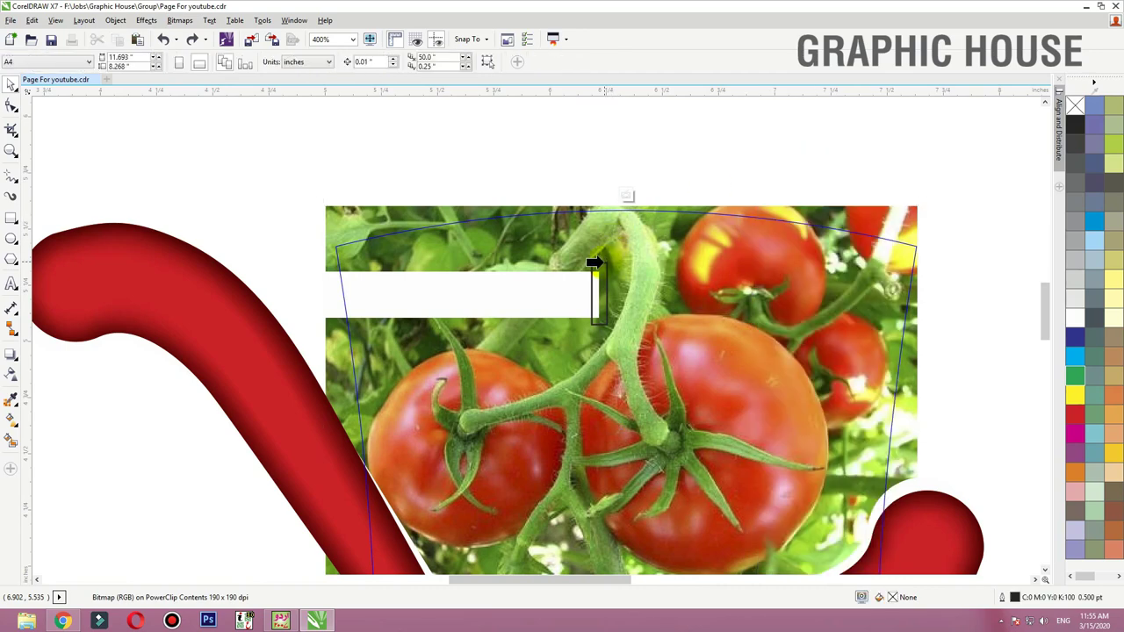
click(595, 262)
click(777, 129)
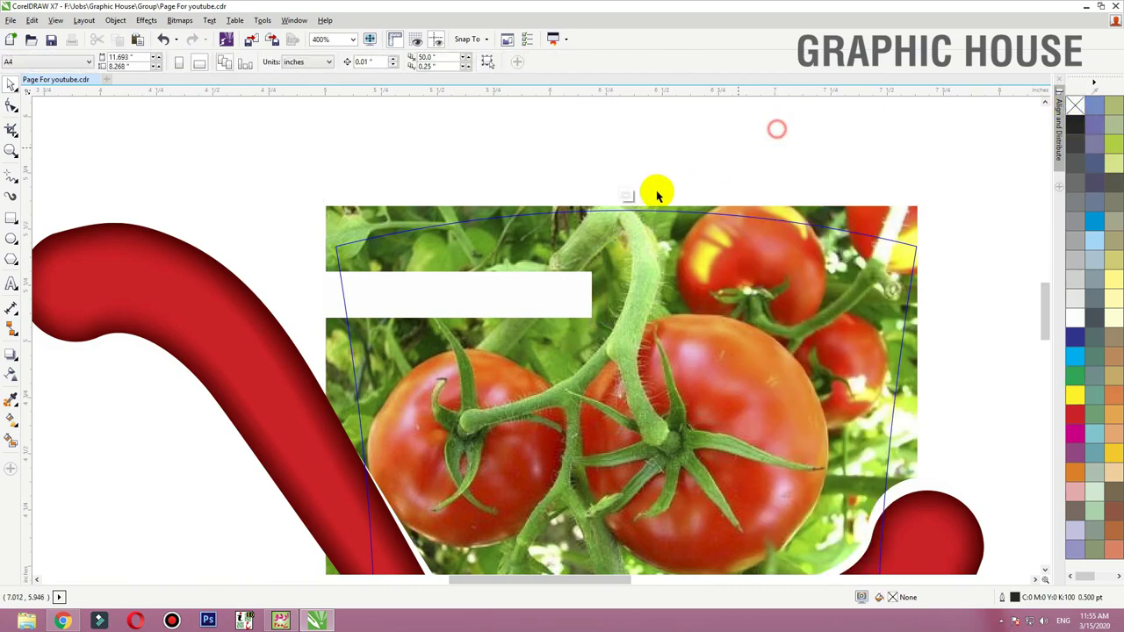
scroll(615, 369, up, 2)
click(541, 299)
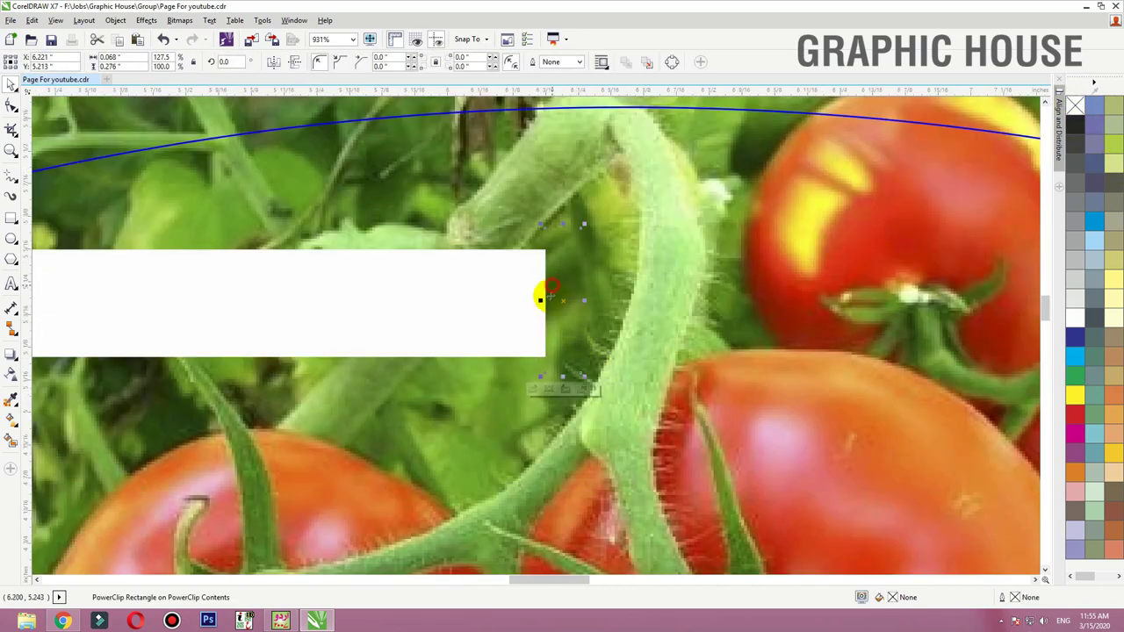
drag(552, 292, 585, 284)
key(ctrl+z)
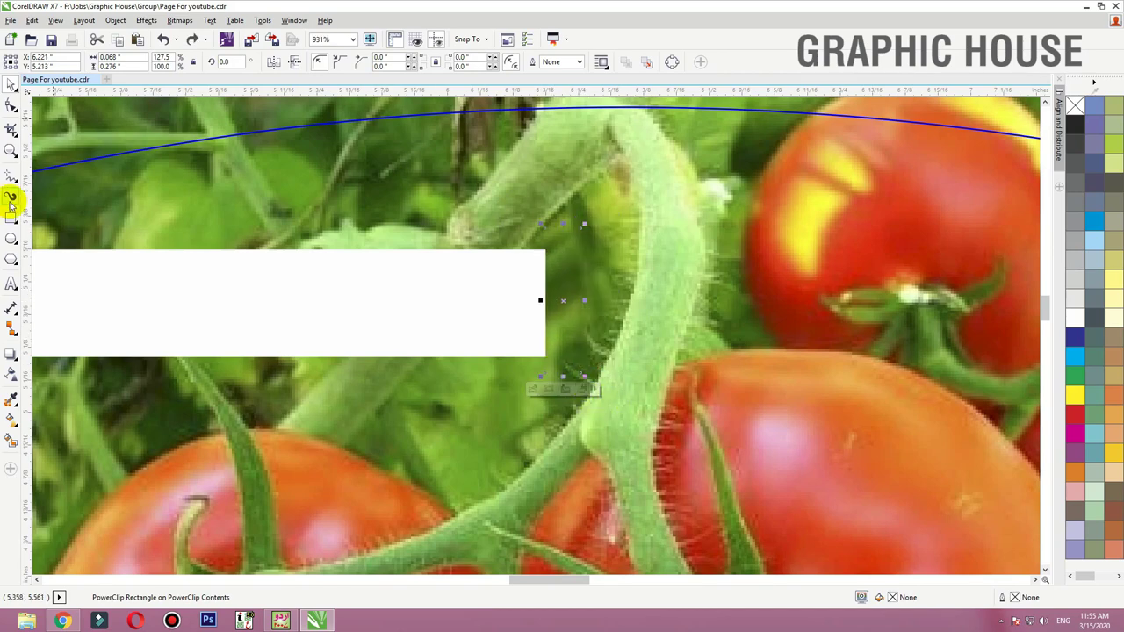
Step: Draw a black rectangle without outline, about 0.056 × 0.239 in, over the white bar's right end and convert it to a bitmap
drag(536, 238, 559, 279)
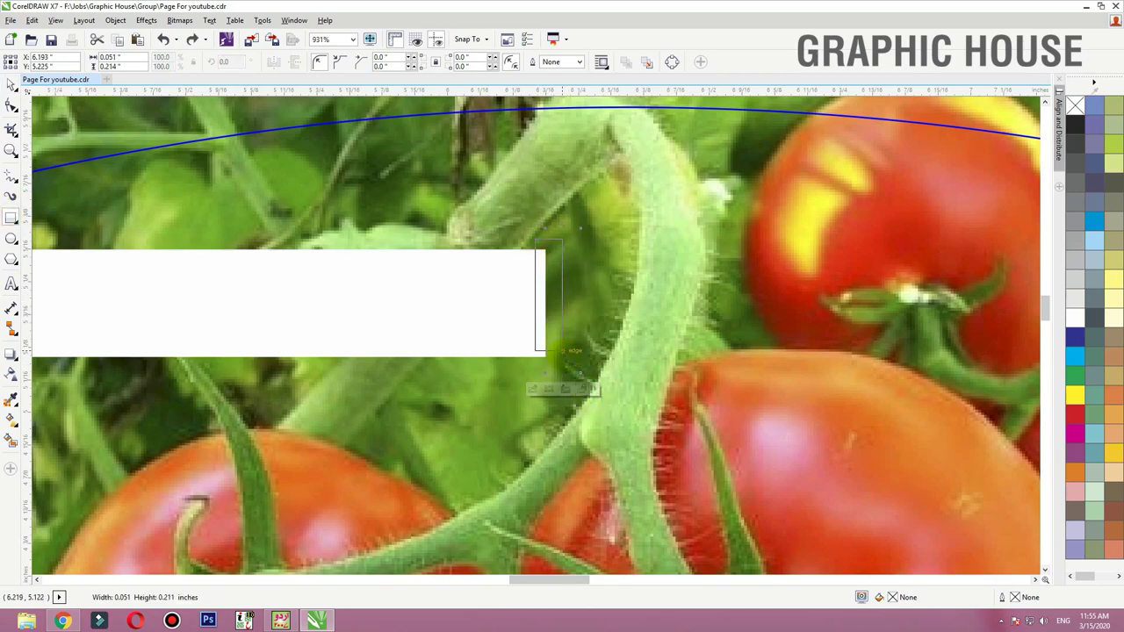
drag(564, 364, 563, 364)
click(1076, 125)
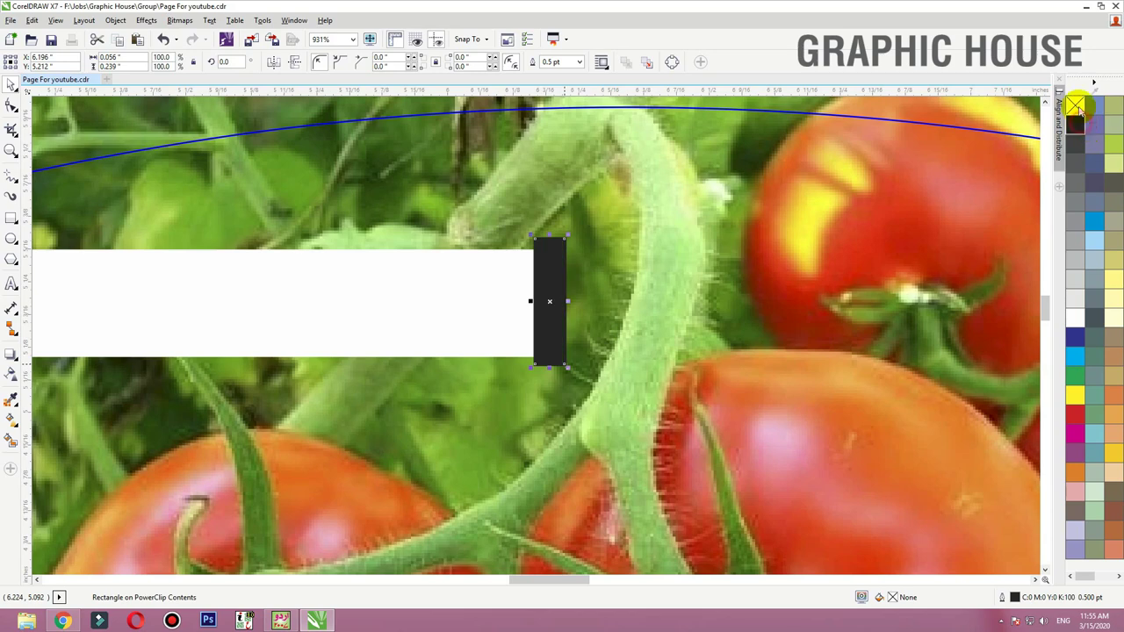
click(179, 19)
click(207, 38)
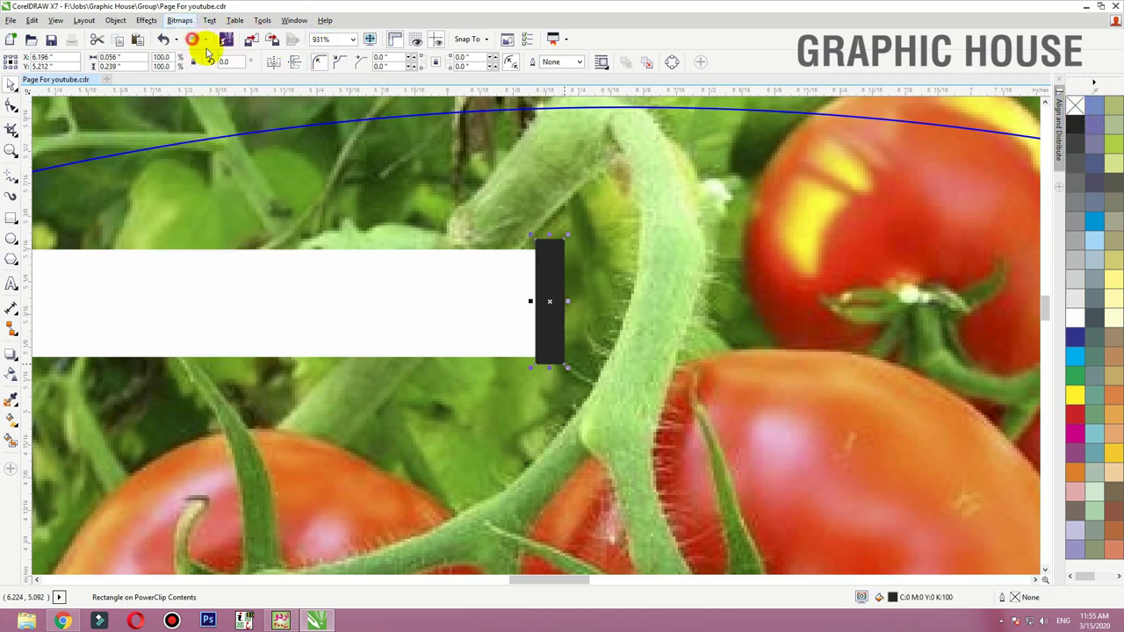
click(520, 370)
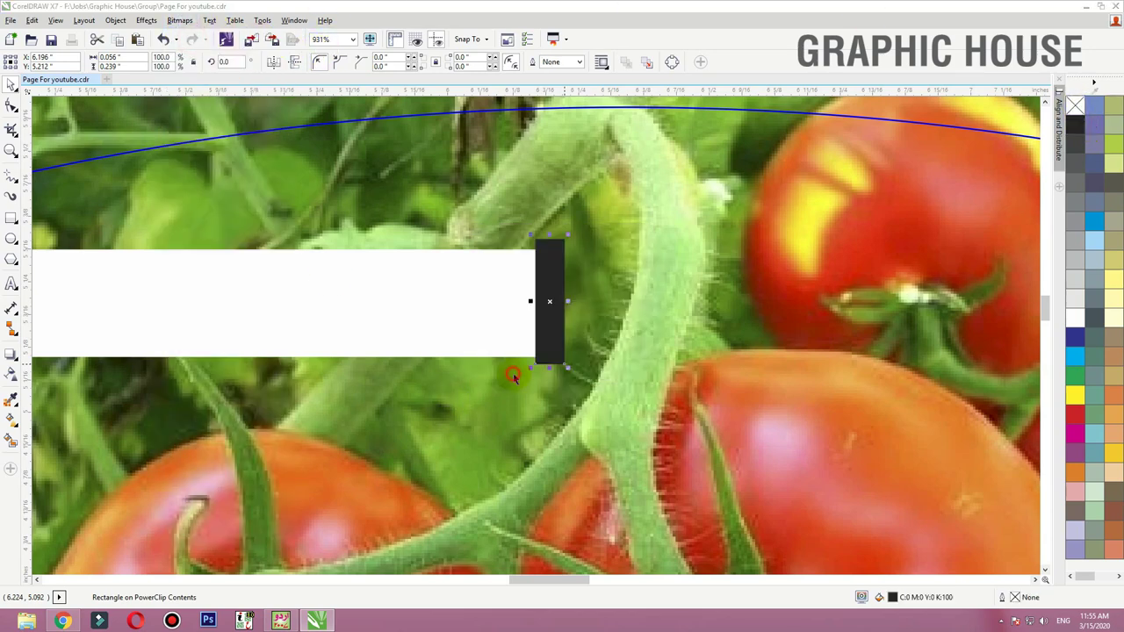
Step: Apply a Gaussian Blur with a 17-pixel radius to the black bitmap and put it behind the photo strip as a shadow
click(179, 19)
mouse_move(246, 357)
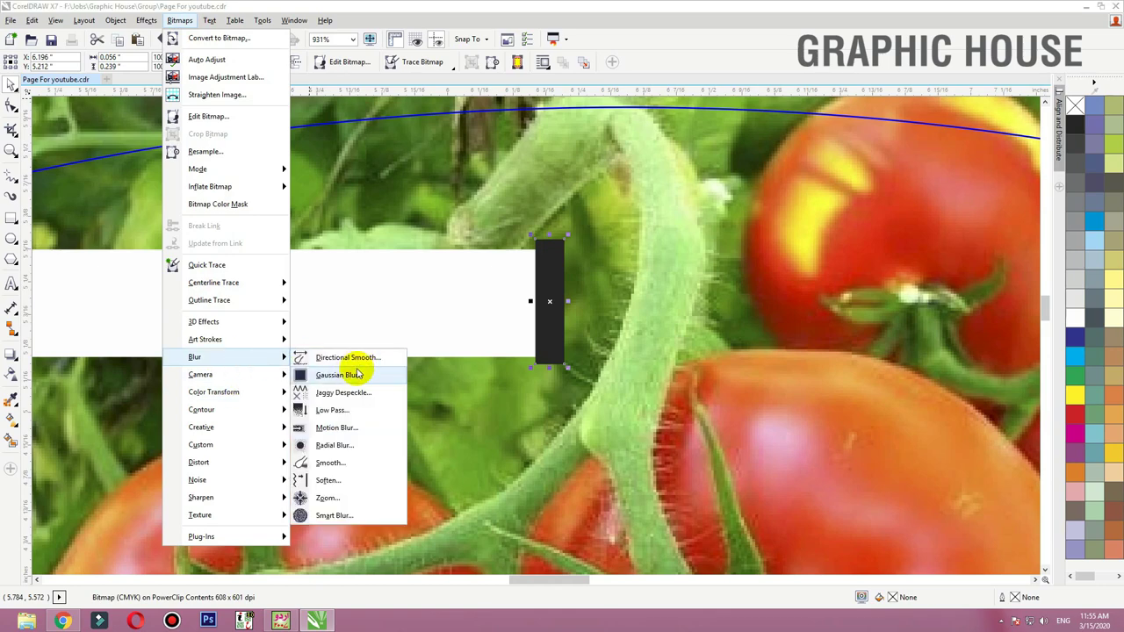
click(350, 375)
drag(577, 261, 648, 78)
click(569, 104)
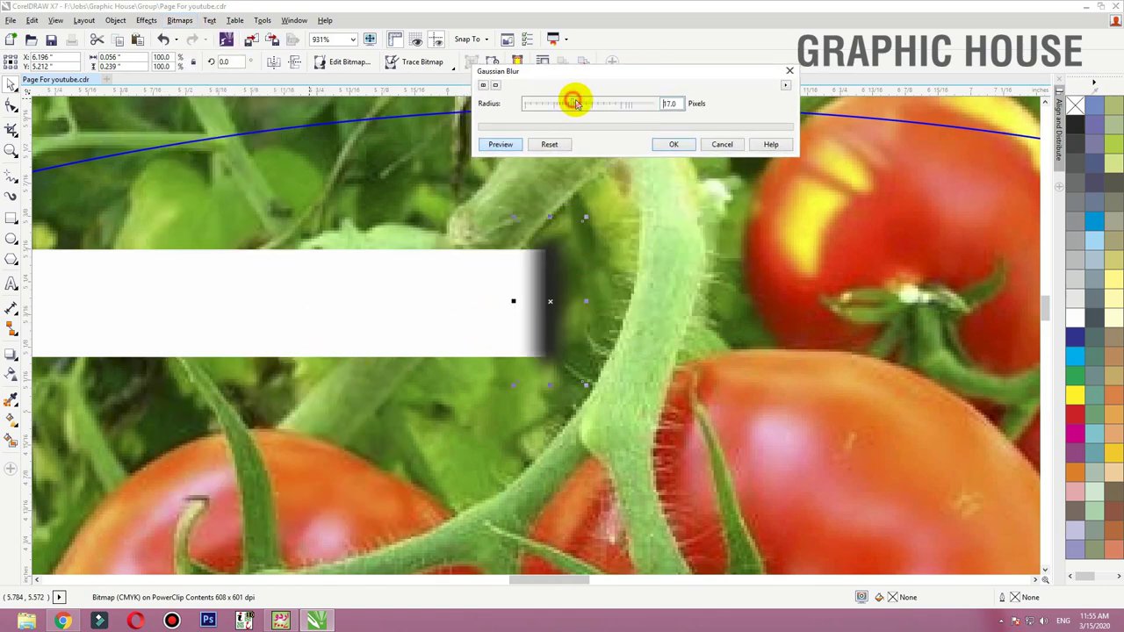
click(672, 144)
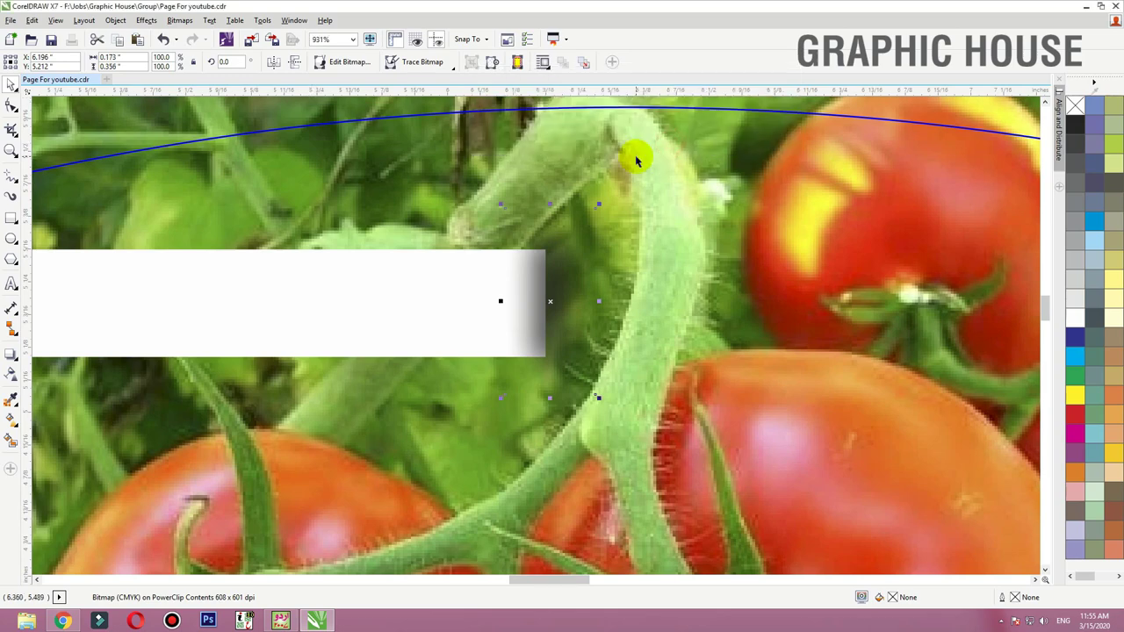
key(ctrl+z)
key(ctrl+shift+z)
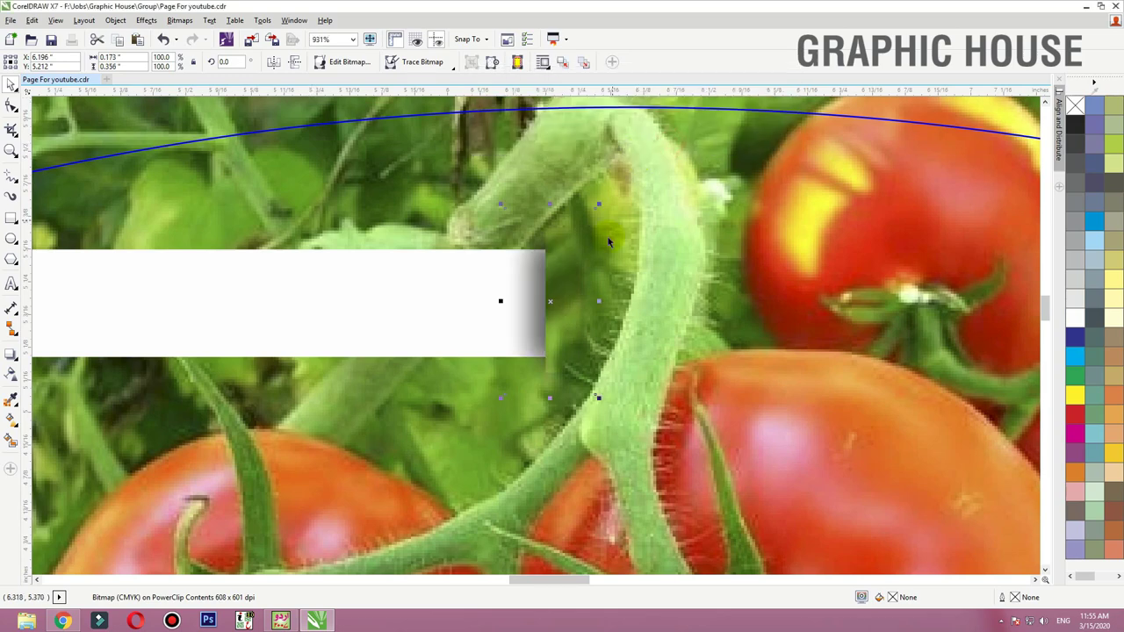
Step: Crop the shadow bitmap's right side by about 0.046 in, to a width of about 0.127 in
scroll(609, 240, down, 1)
scroll(587, 249, up, 2)
key(Right)
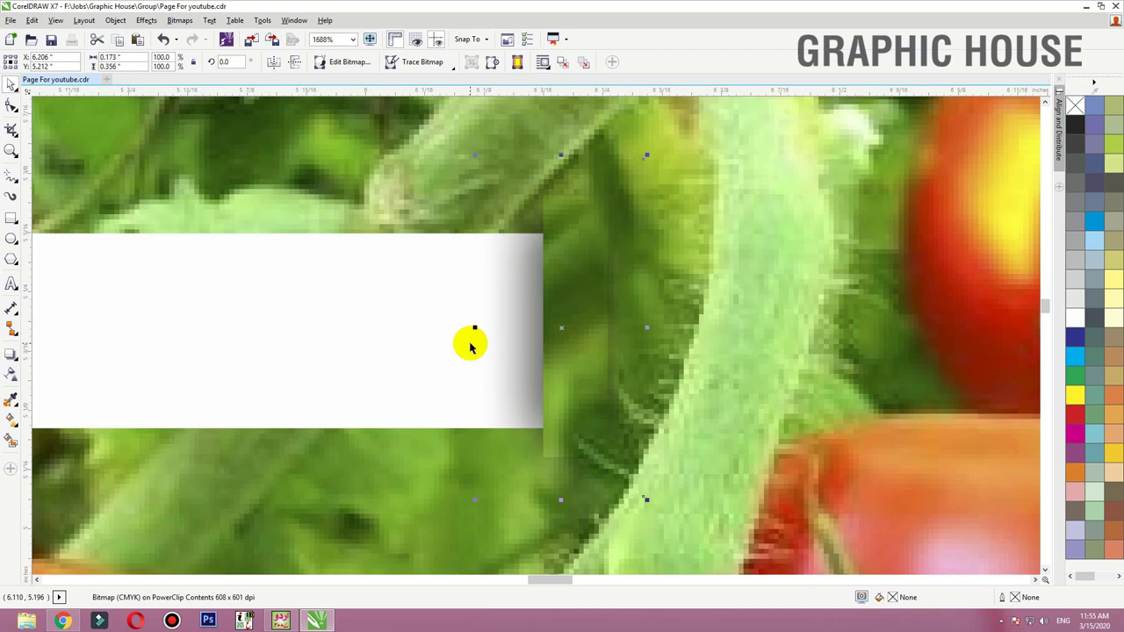
key(F10)
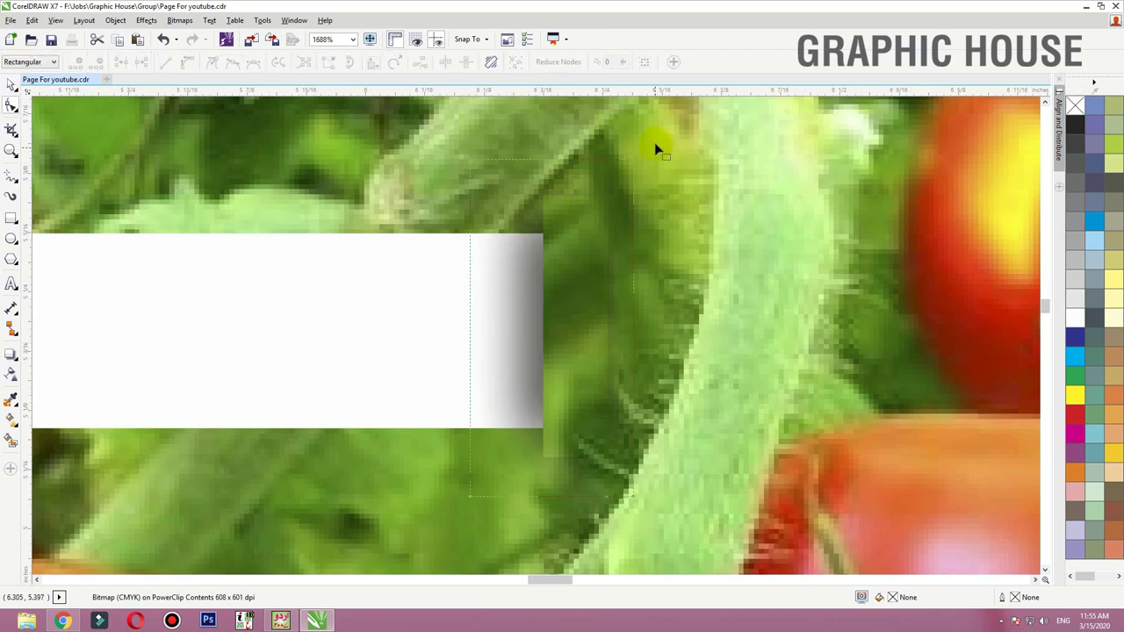
click(634, 503)
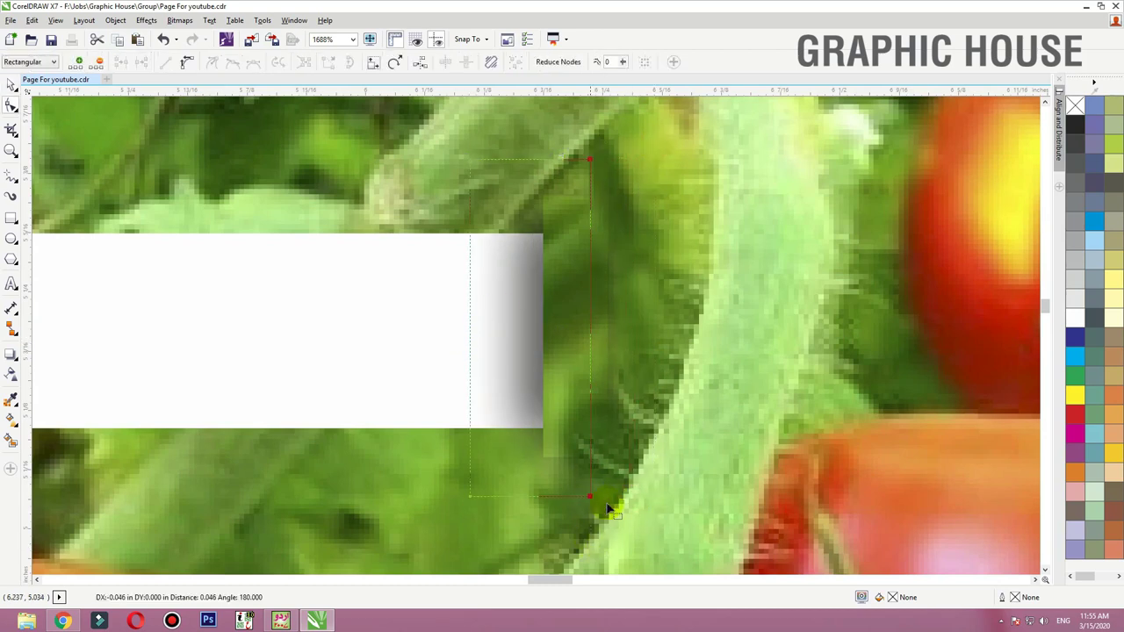
drag(639, 508, 469, 454)
key(ctrl+z)
key(space)
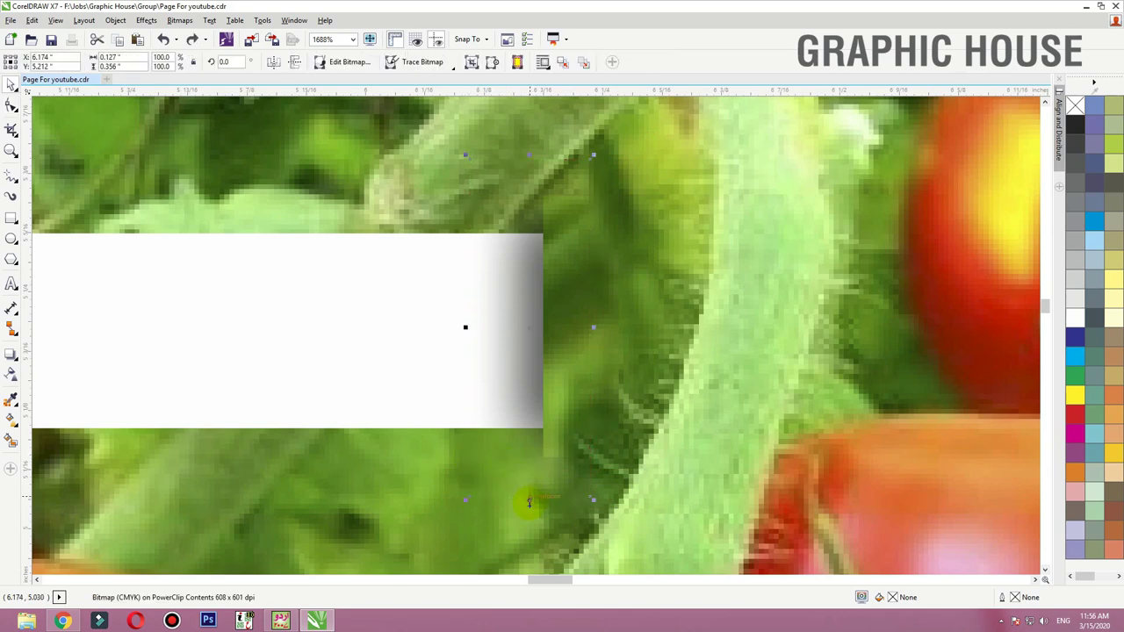
Step: Resize the shadow to about 0.294 in high and wider across the bar, and crop its right side by about 0.039 in
drag(529, 498, 529, 472)
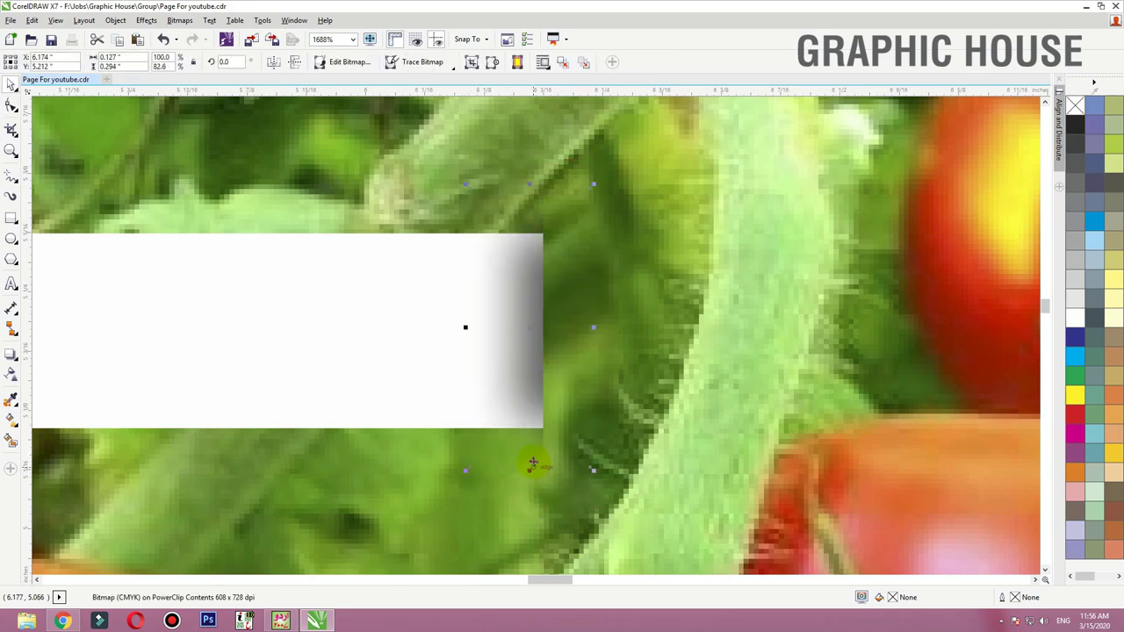
mouse_move(464, 326)
mouse_down()
mouse_move(344, 327)
mouse_move(495, 319)
mouse_move(484, 325)
mouse_up()
key(F10)
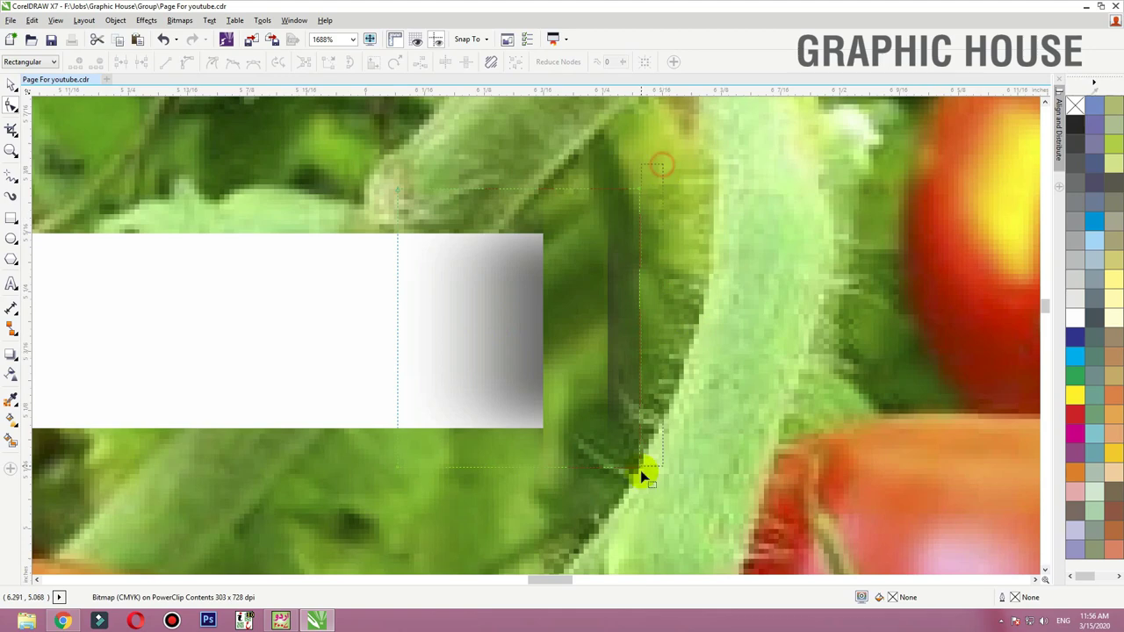
click(641, 477)
drag(602, 467, 602, 467)
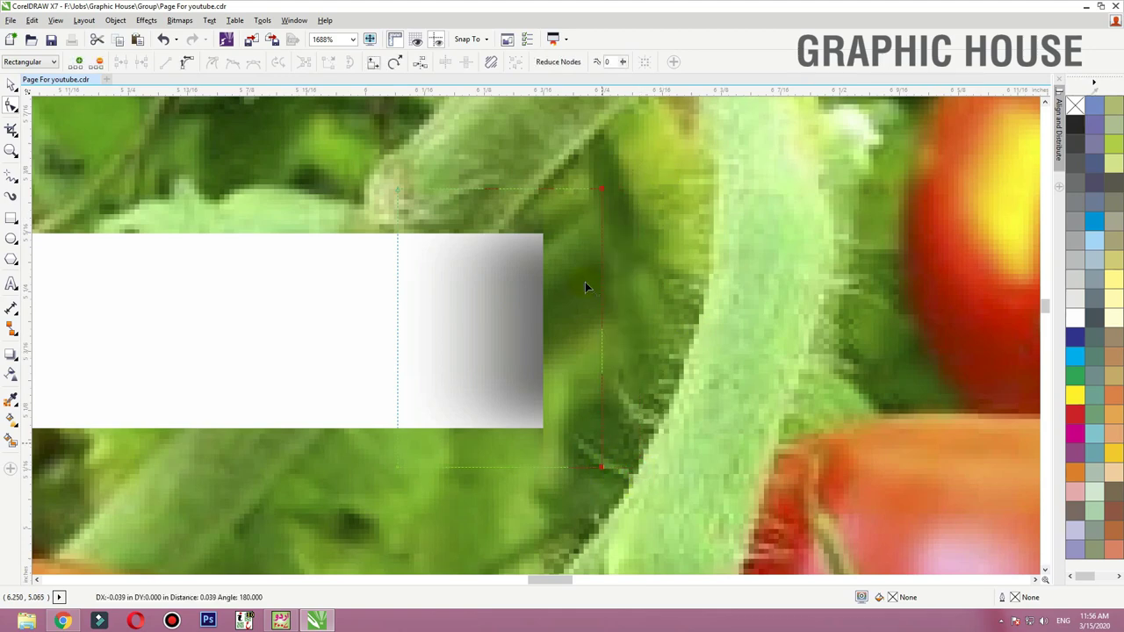
Step: Check the cropped shadow at the white bar's end and finish editing the contents of the label's PowerClip
key(space)
scroll(571, 371, down, 2)
click(591, 268)
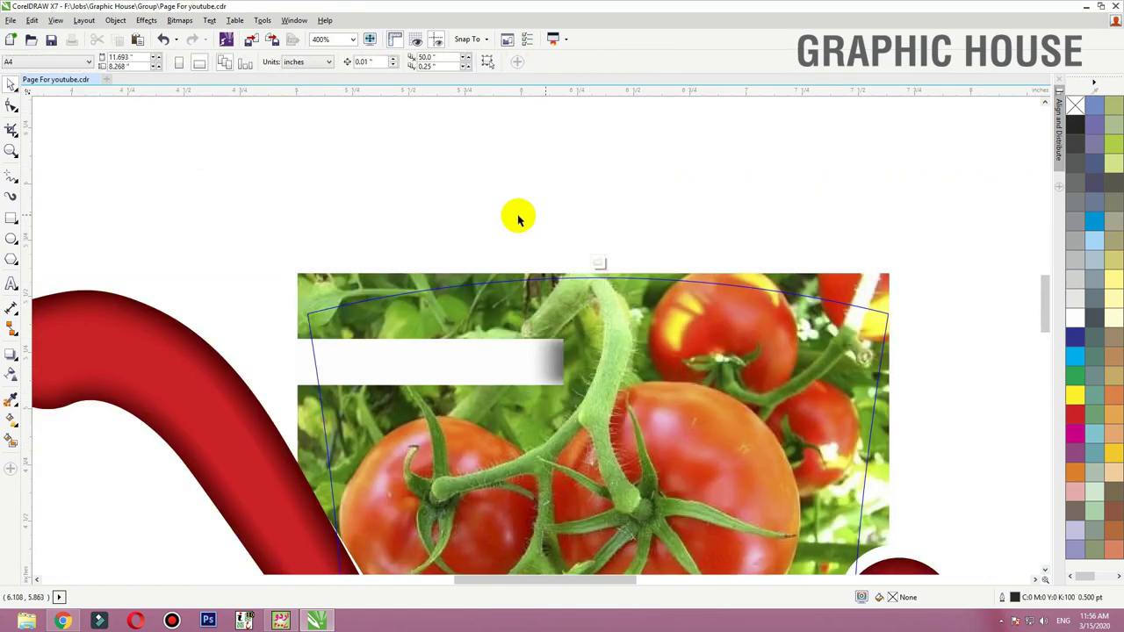
key(F2)
drag(221, 234, 727, 498)
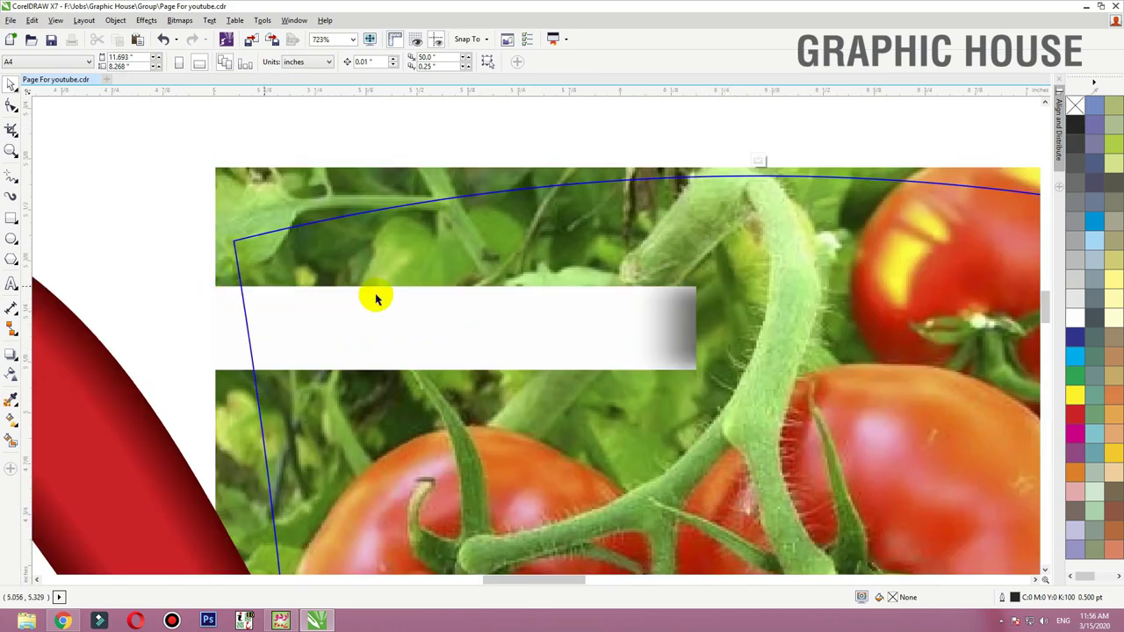
drag(703, 314, 789, 314)
key(ctrl+z)
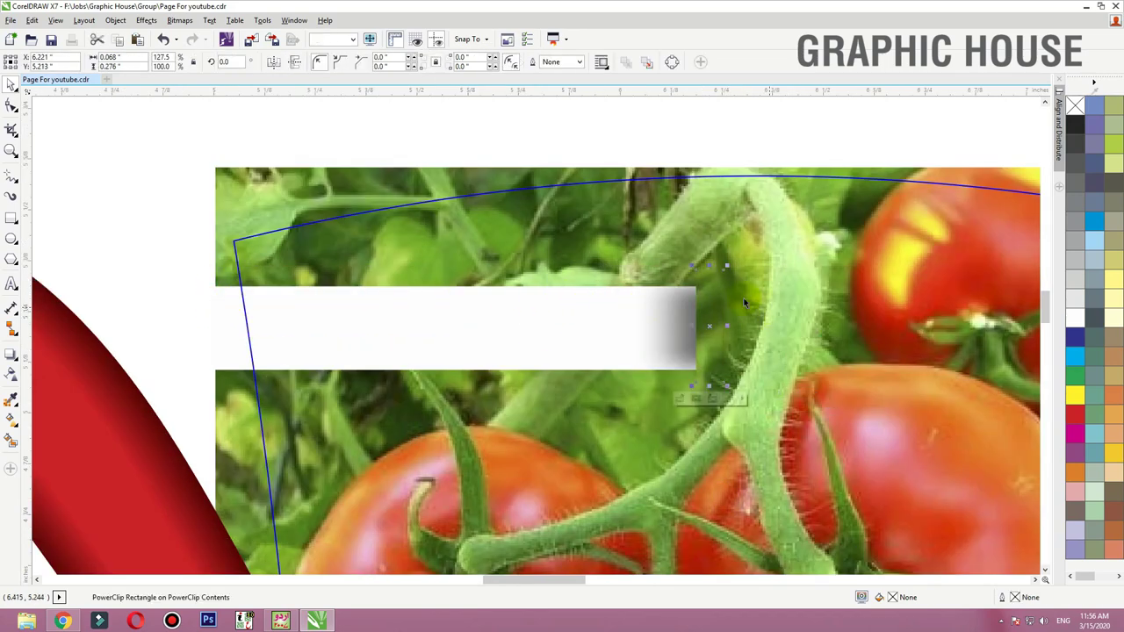
ctrl+click(151, 259)
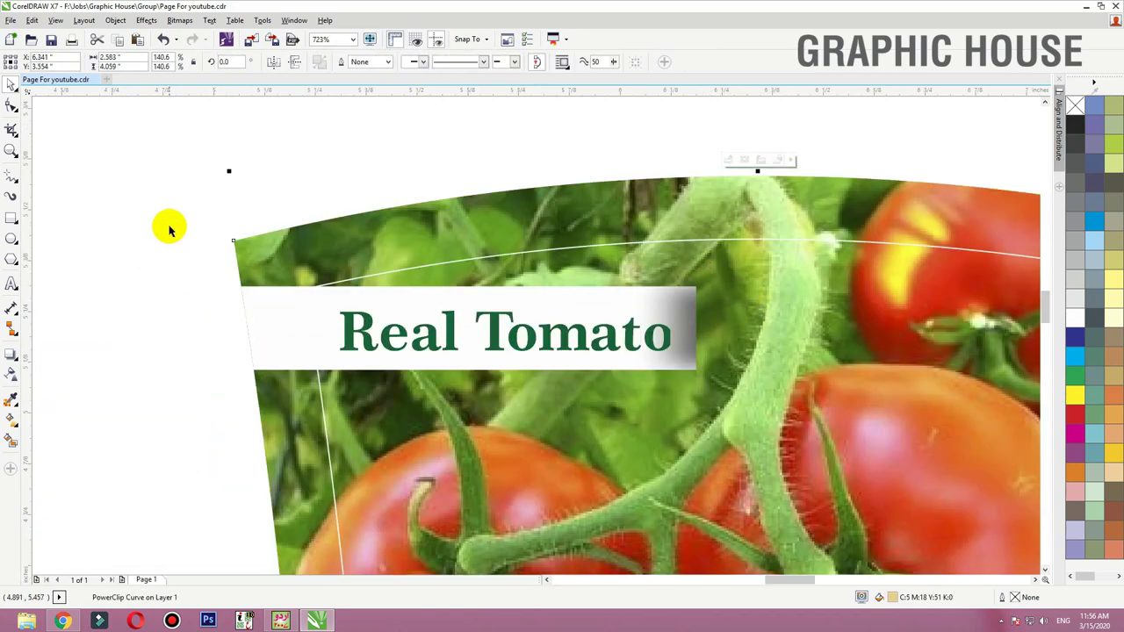
Step: Shift the "Real Tomato" text slightly left on the white bar, away from the end shadow, to X 5.696 in
ctrl+click(552, 349)
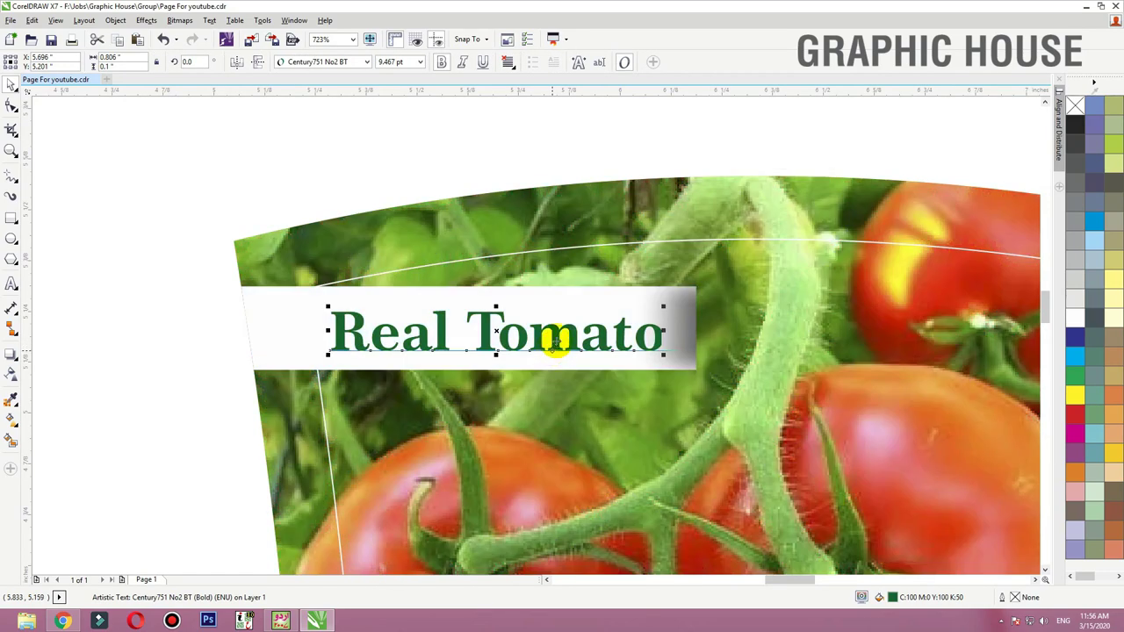
click(561, 215)
key(shift+F2)
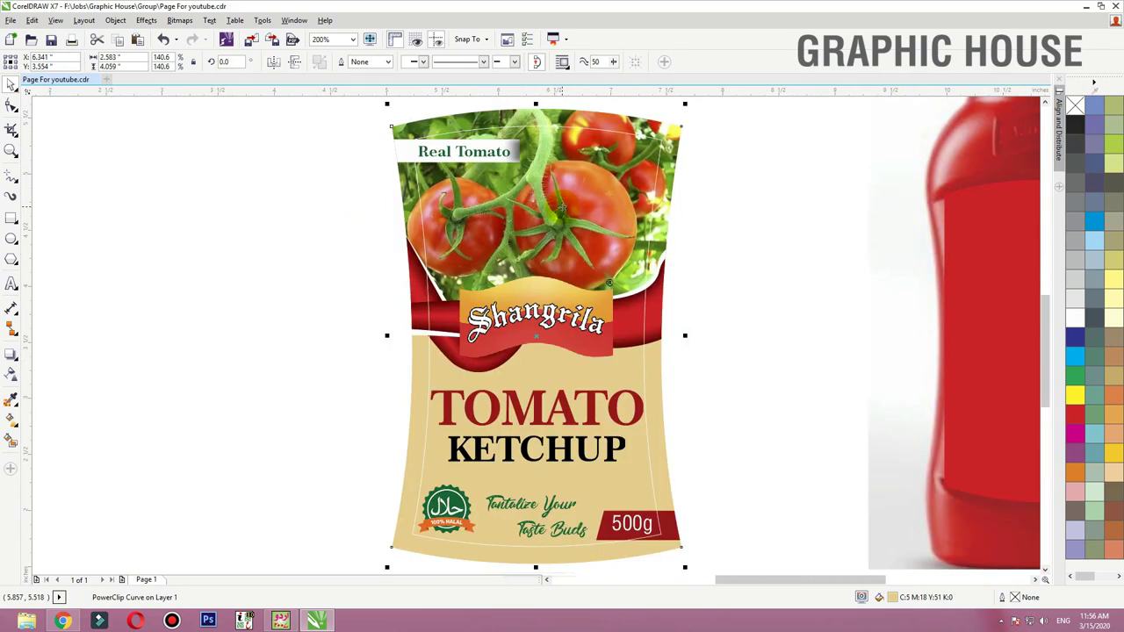
Step: Remove the thin white outline from the inner curve that follows the label's shape
click(735, 190)
click(662, 142)
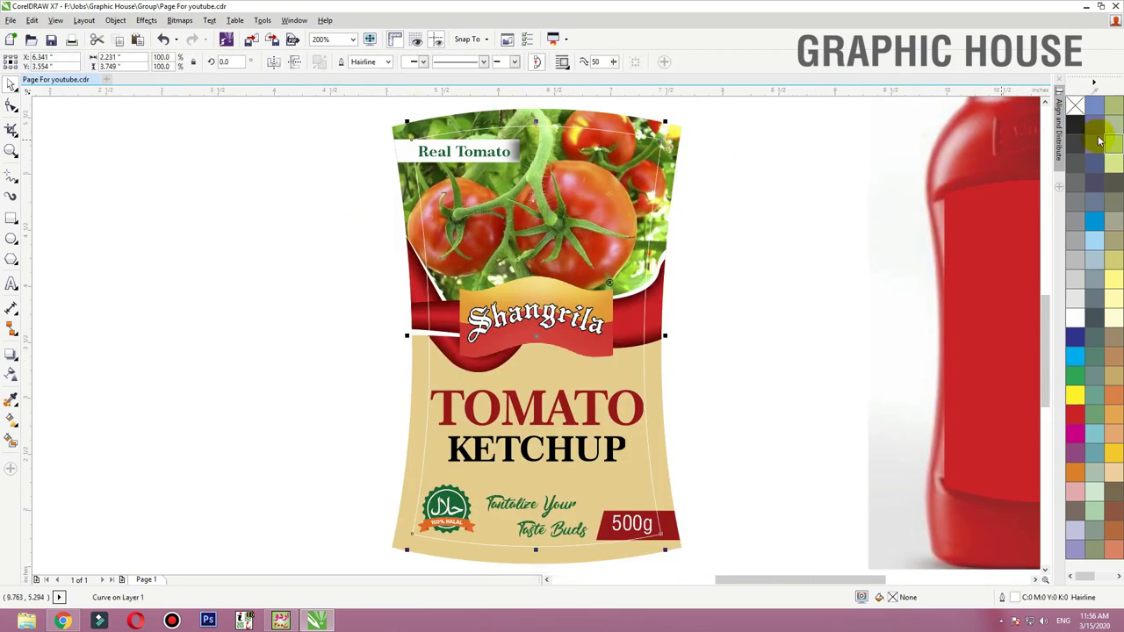
right_click(1080, 107)
click(695, 367)
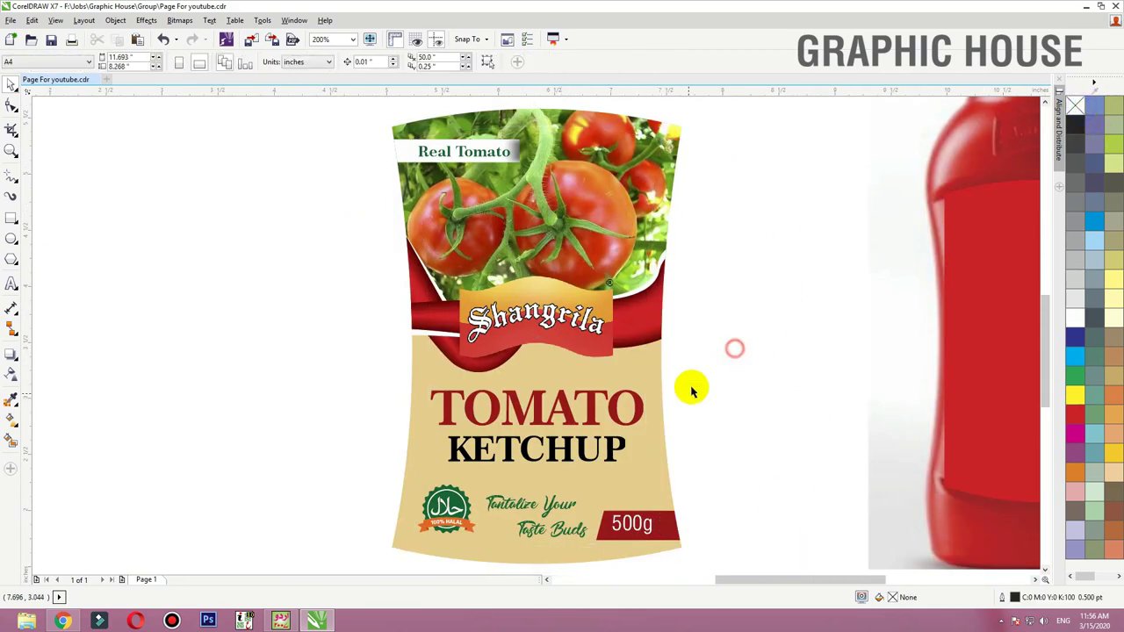
Step: Shift the "Real Tomato" text a little further left on the white bar, to X 5.67 in
drag(291, 219, 690, 119)
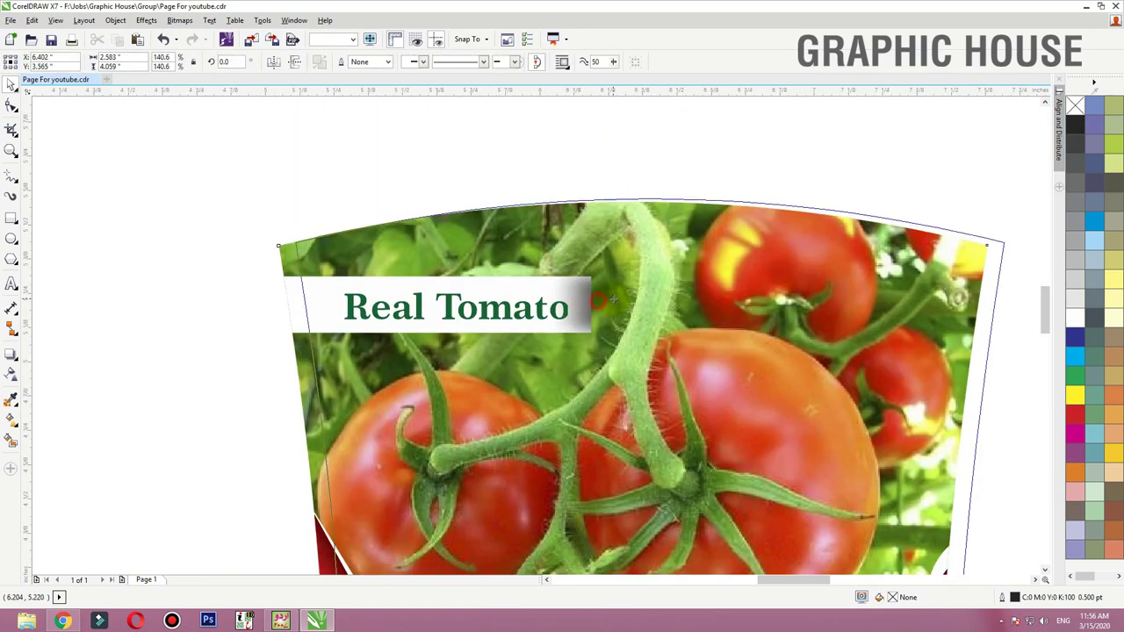
click(588, 305)
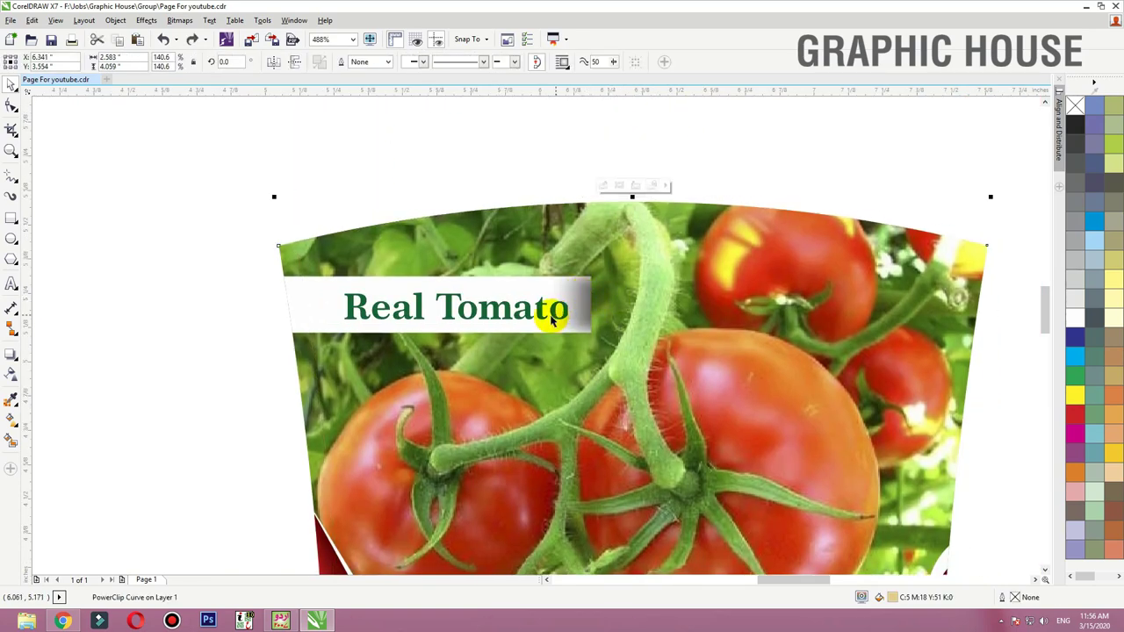
drag(541, 322, 535, 323)
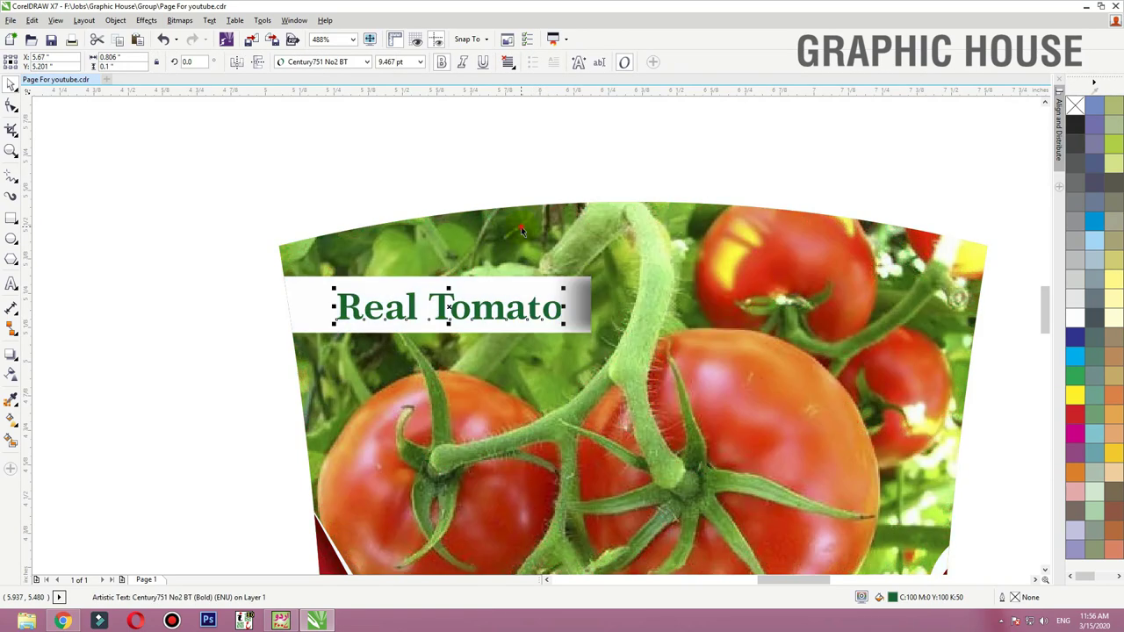
click(510, 236)
key(F3)
click(272, 300)
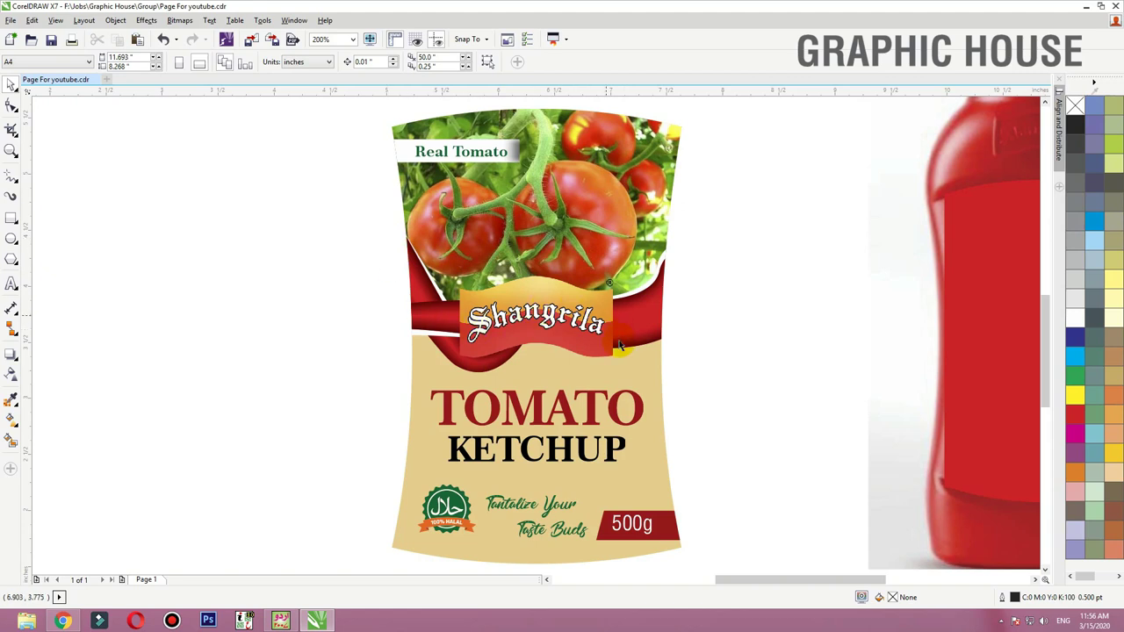
Step: Lower the Shangrila logo slightly and fine-tune the vertical placement of the TOMATO KETCHUP title, halal seal and slogan
click(542, 348)
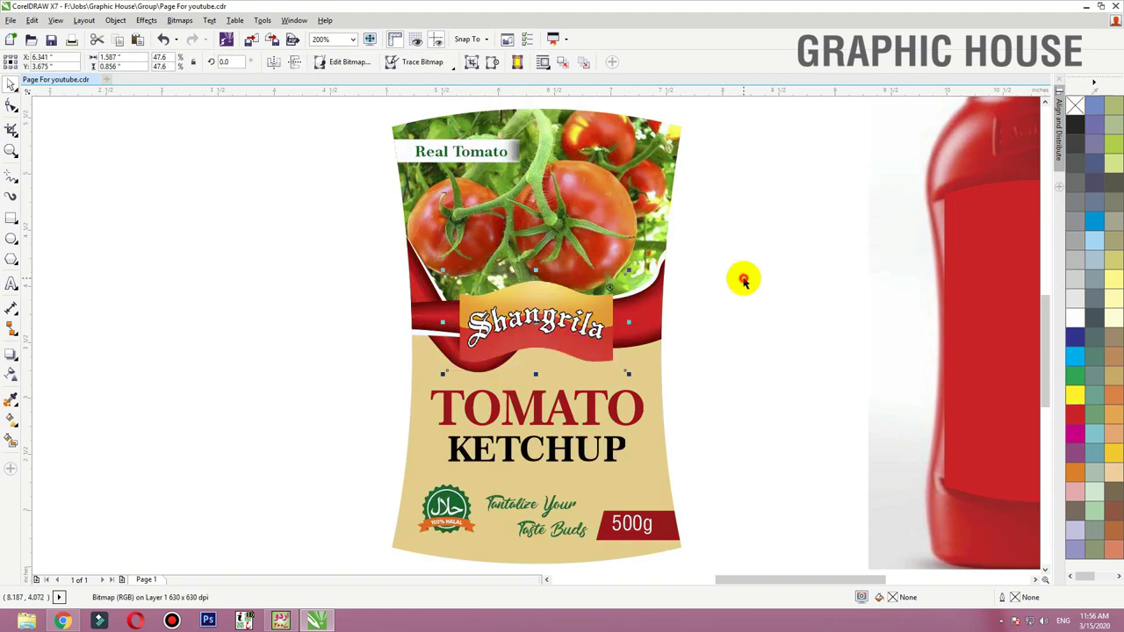
drag(737, 369, 373, 505)
drag(354, 446, 483, 550)
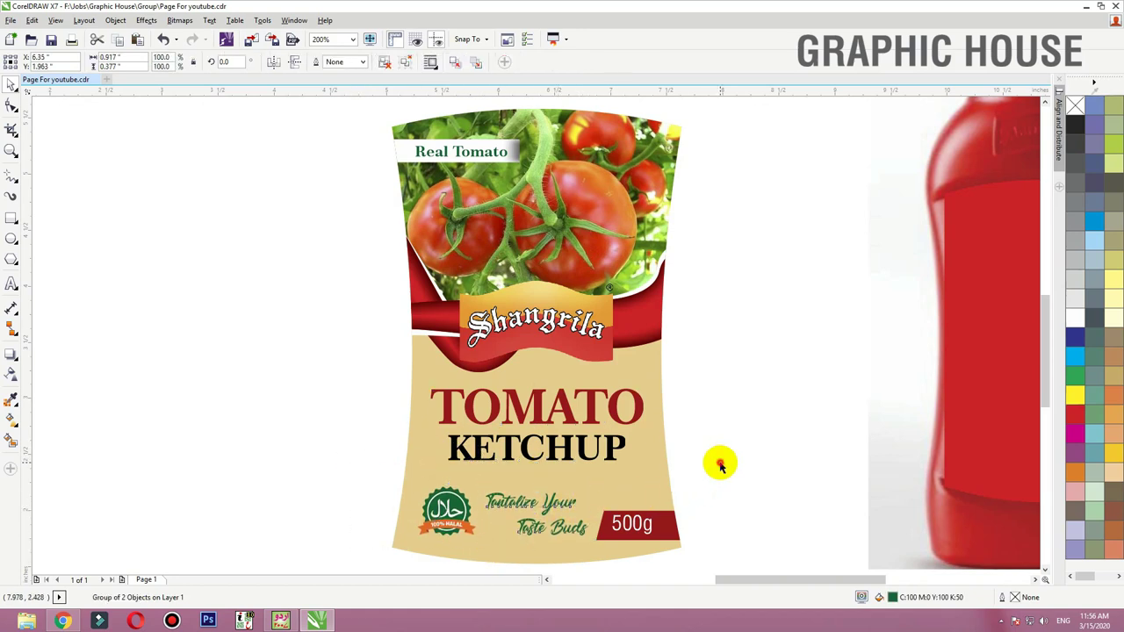
drag(732, 475, 399, 378)
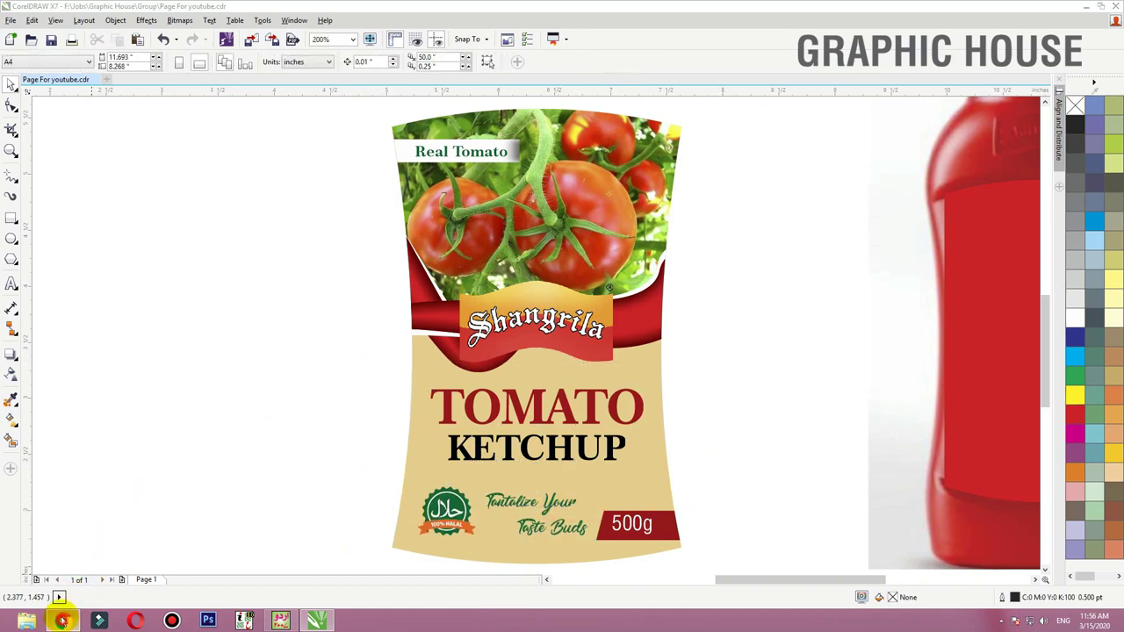
Step: Switch to Chrome and search Google Images for "tomato background"
click(62, 621)
key(Escape)
scroll(150, 88, up, 2)
scroll(251, 70, down, 6)
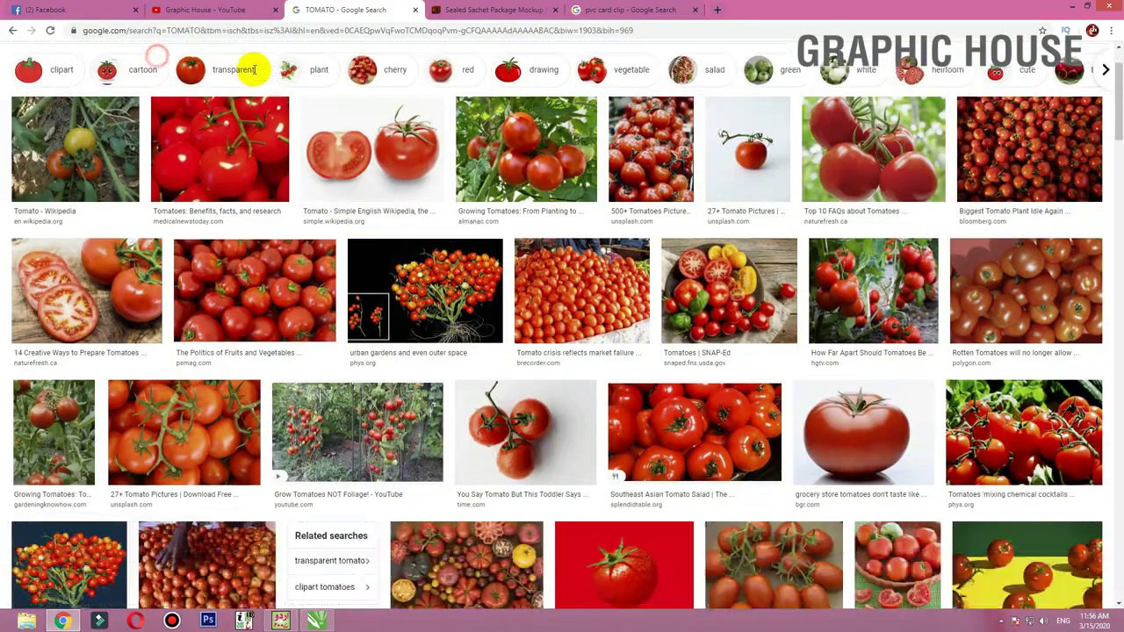
scroll(95, 208, up, 6)
click(181, 58)
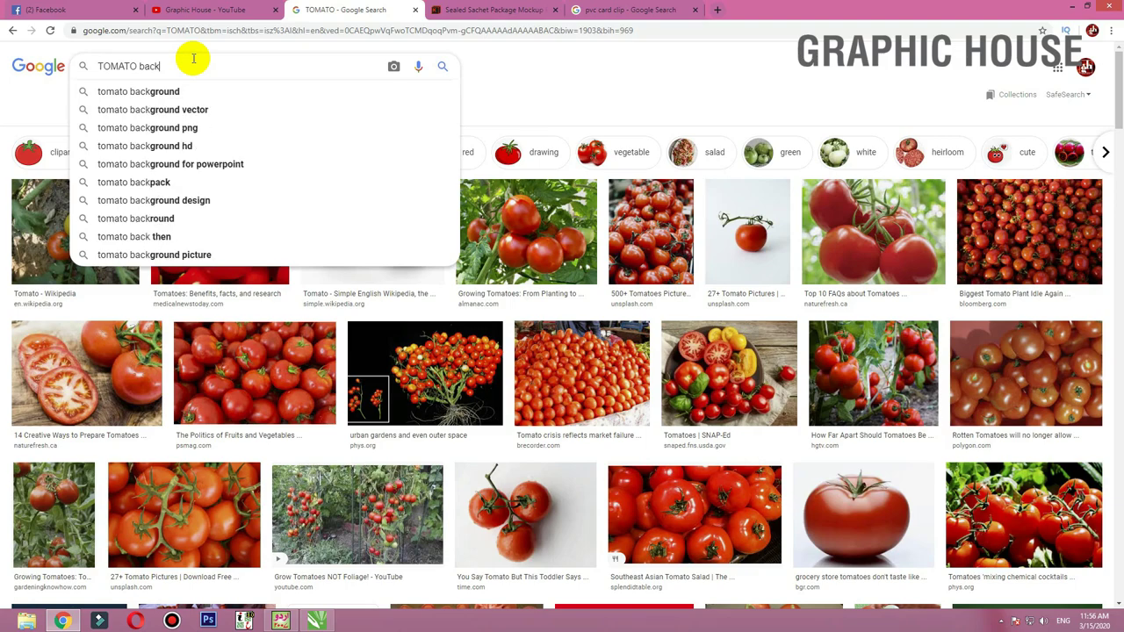
key(Down)
key(Return)
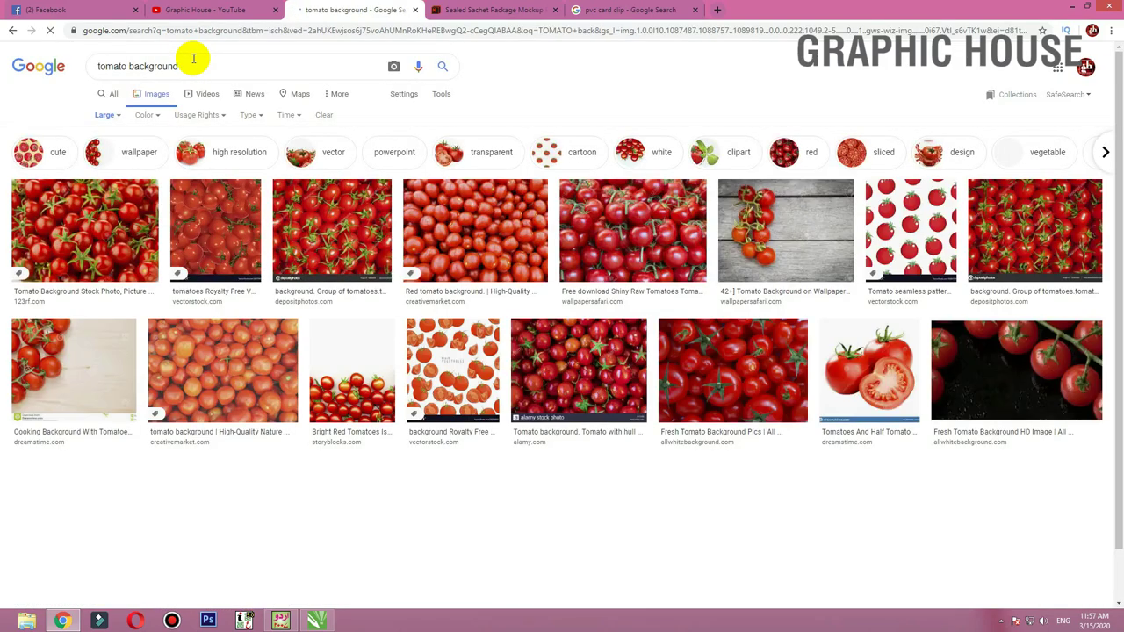
Step: Look through the tomato background images and refine the image search to "tomato background vector"
scroll(474, 279, down, 5)
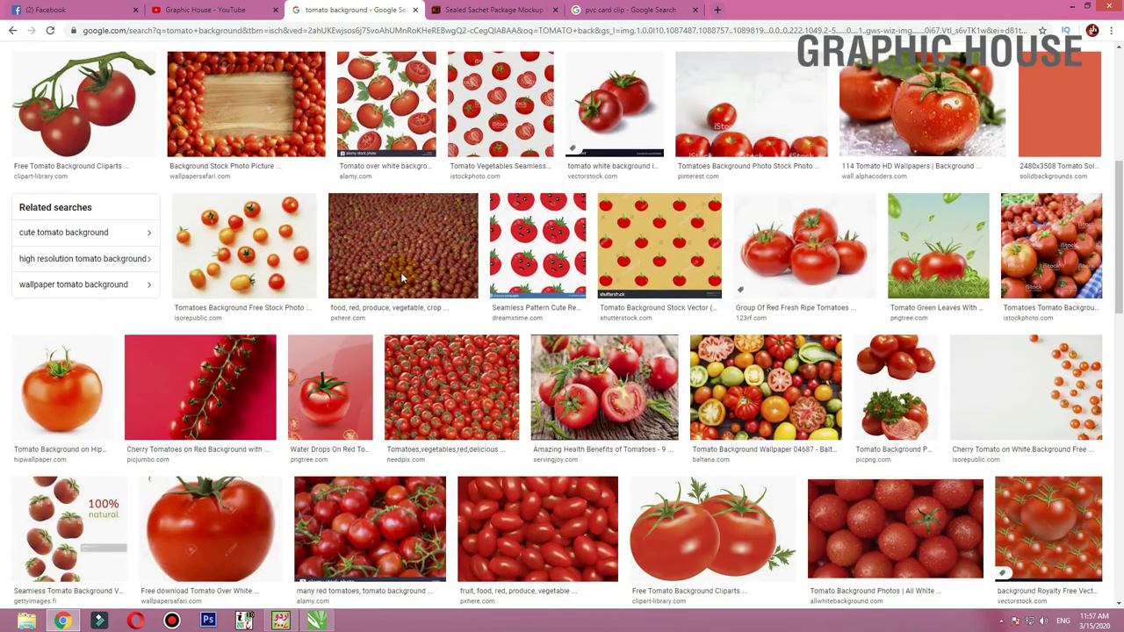
scroll(402, 279, down, 3)
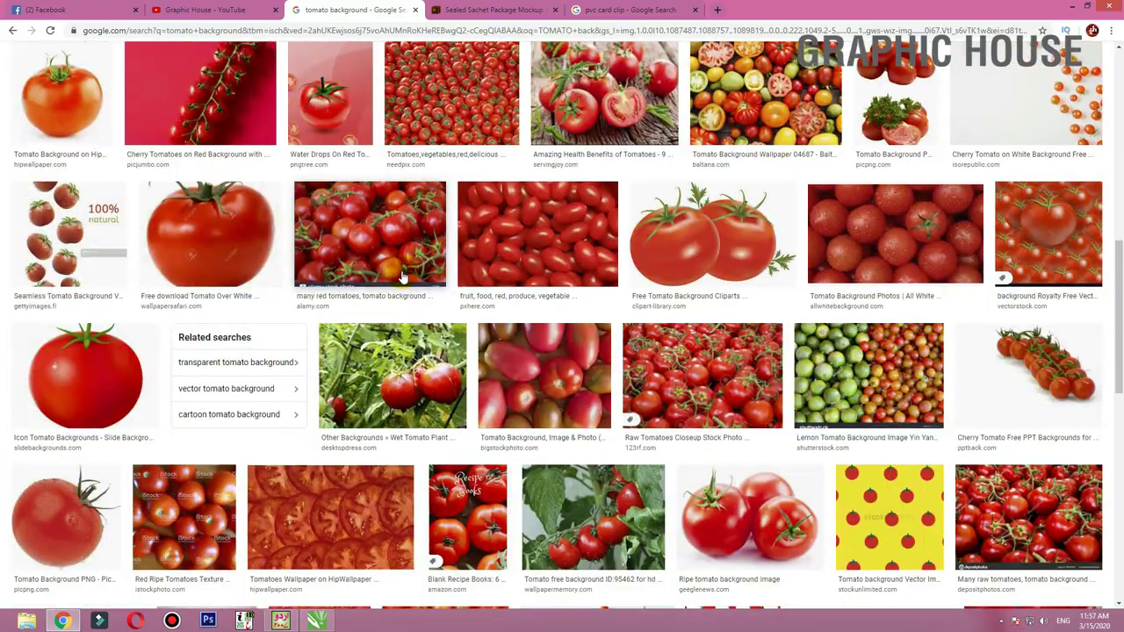
scroll(404, 277, down, 4)
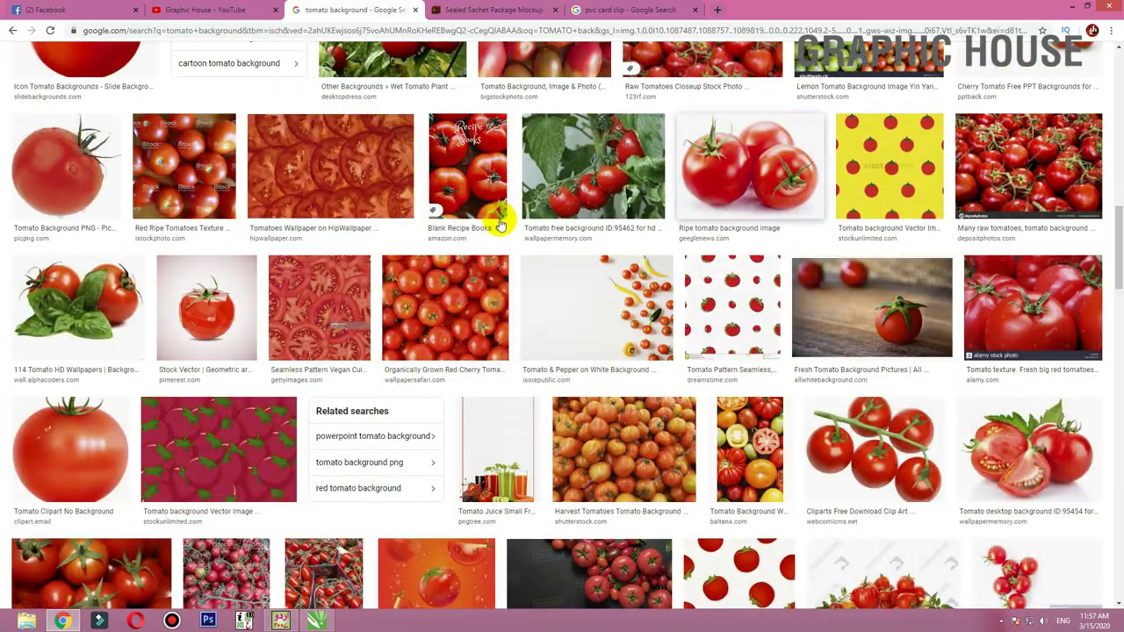
scroll(500, 222, down, 4)
scroll(501, 221, down, 4)
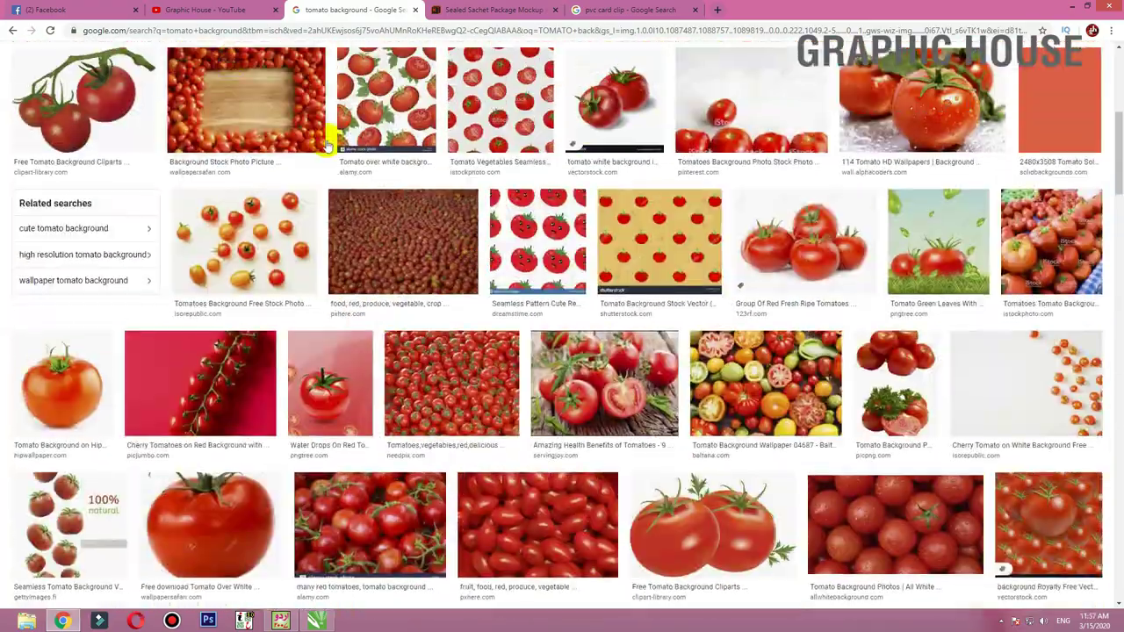
scroll(327, 141, up, 5)
text(vector)
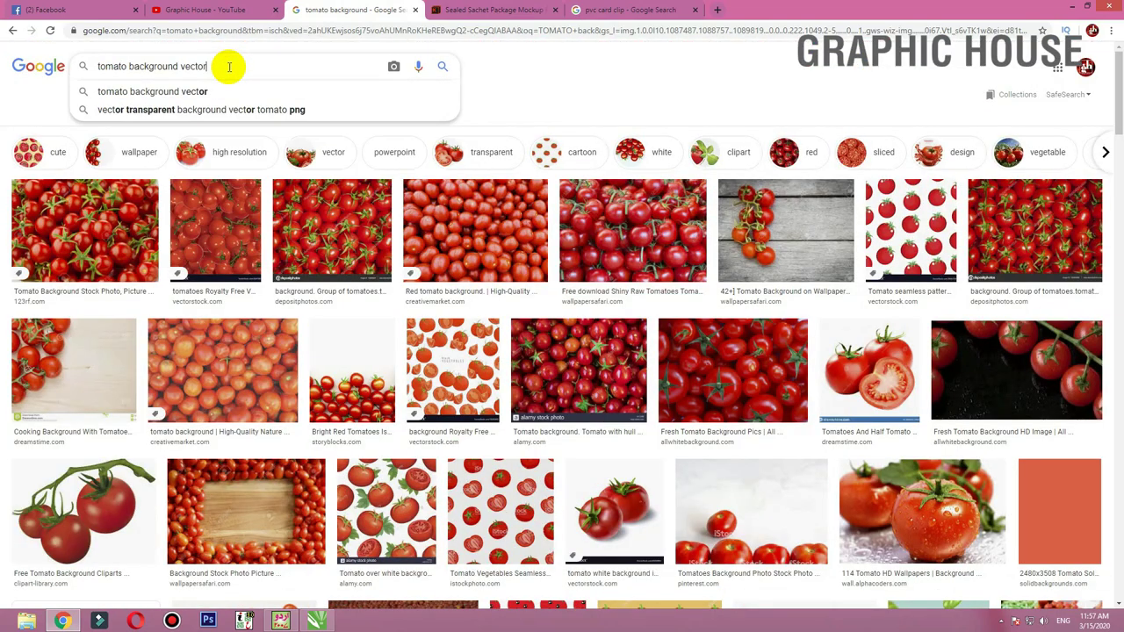
key(Return)
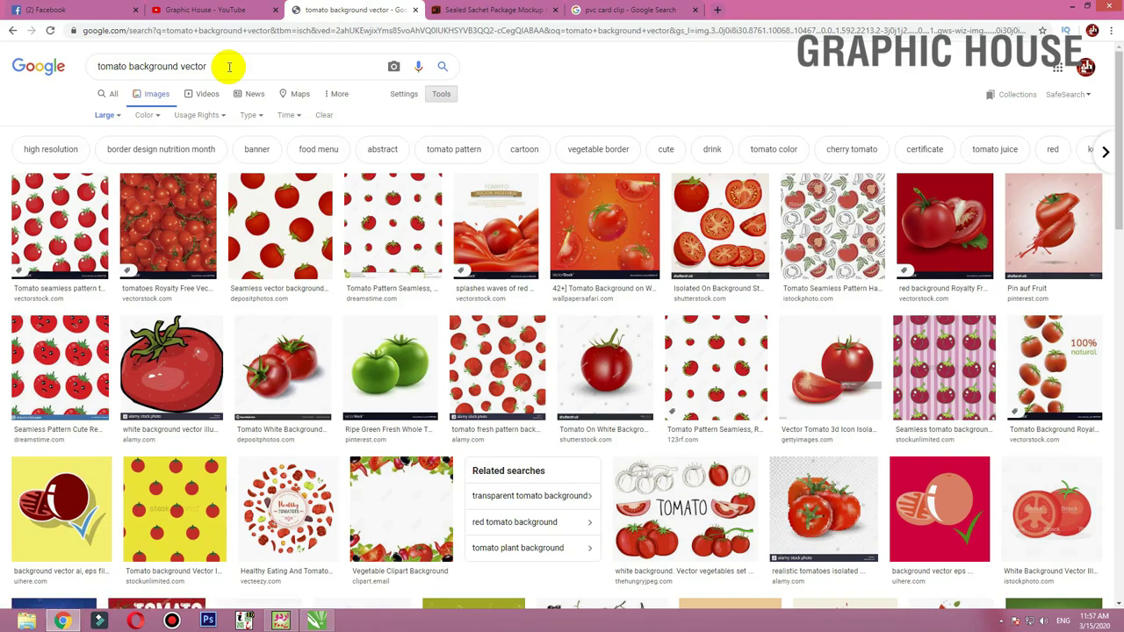
Step: Examine the vector results and the related images of two tomato drawings for a suitable line-art tomato pattern
scroll(246, 88, down, 4)
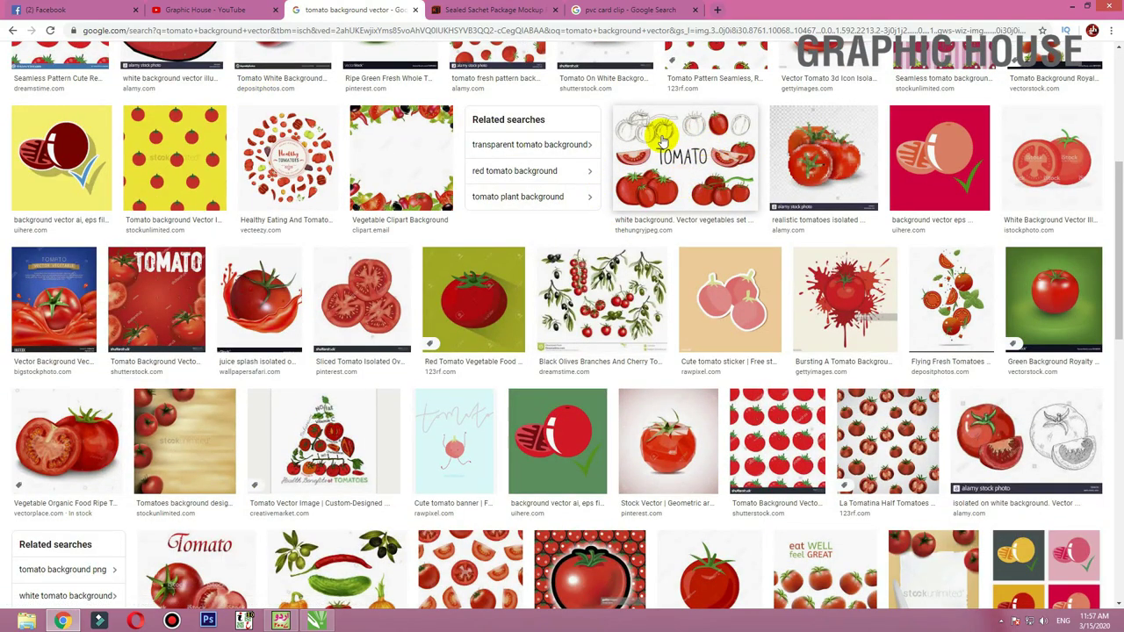
click(661, 139)
scroll(913, 386, down, 8)
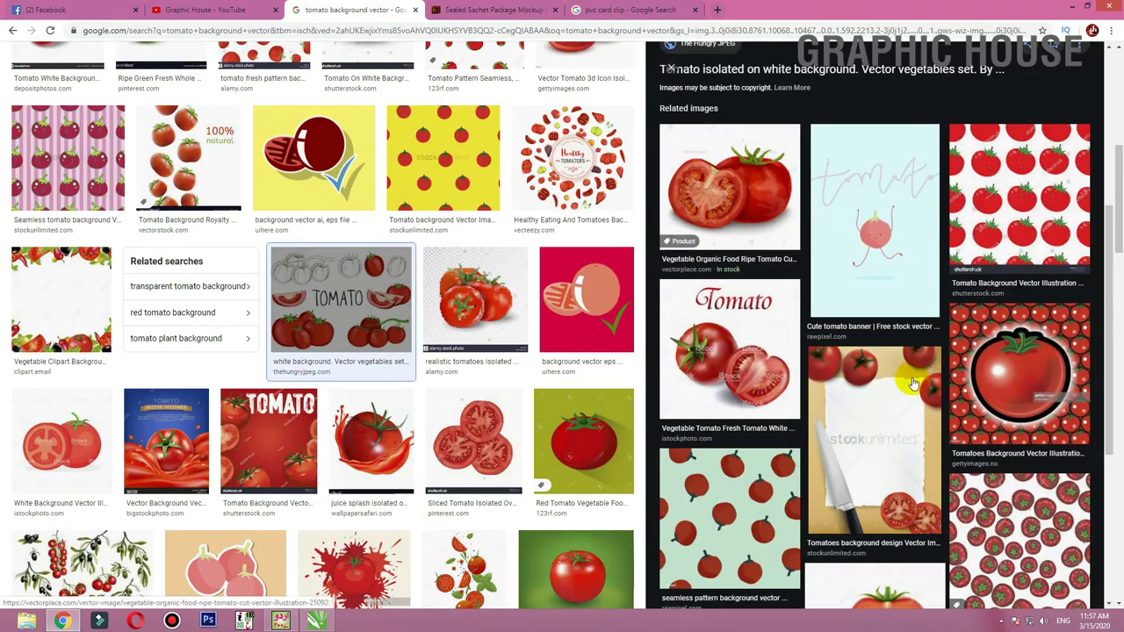
key(Escape)
scroll(913, 378, down, 4)
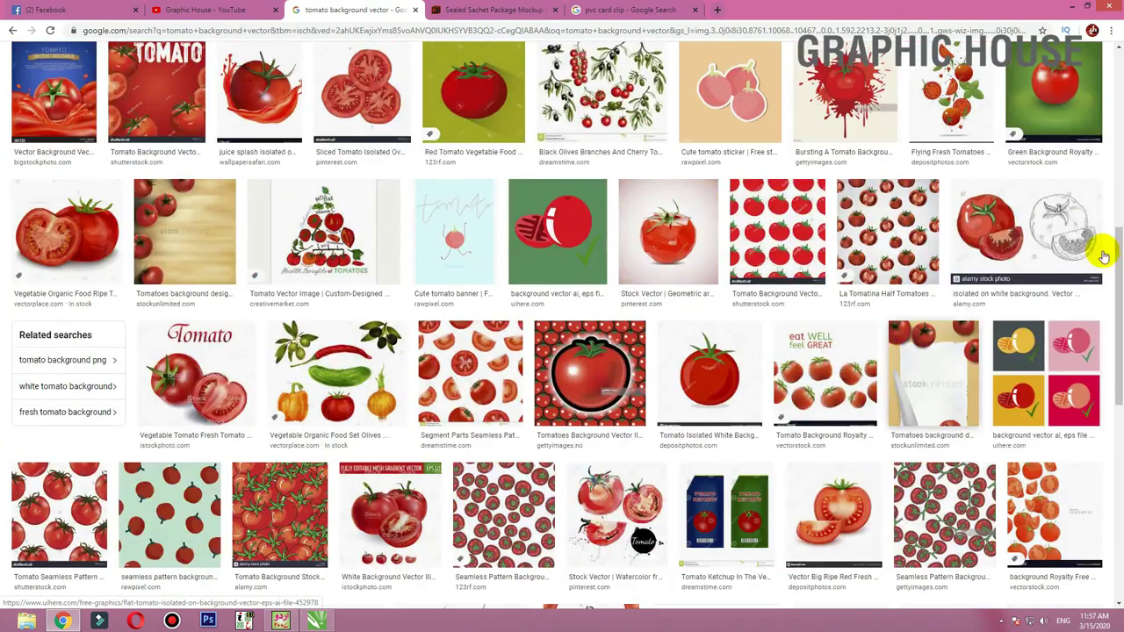
click(1055, 233)
scroll(1054, 236, down, 2)
scroll(1054, 237, down, 4)
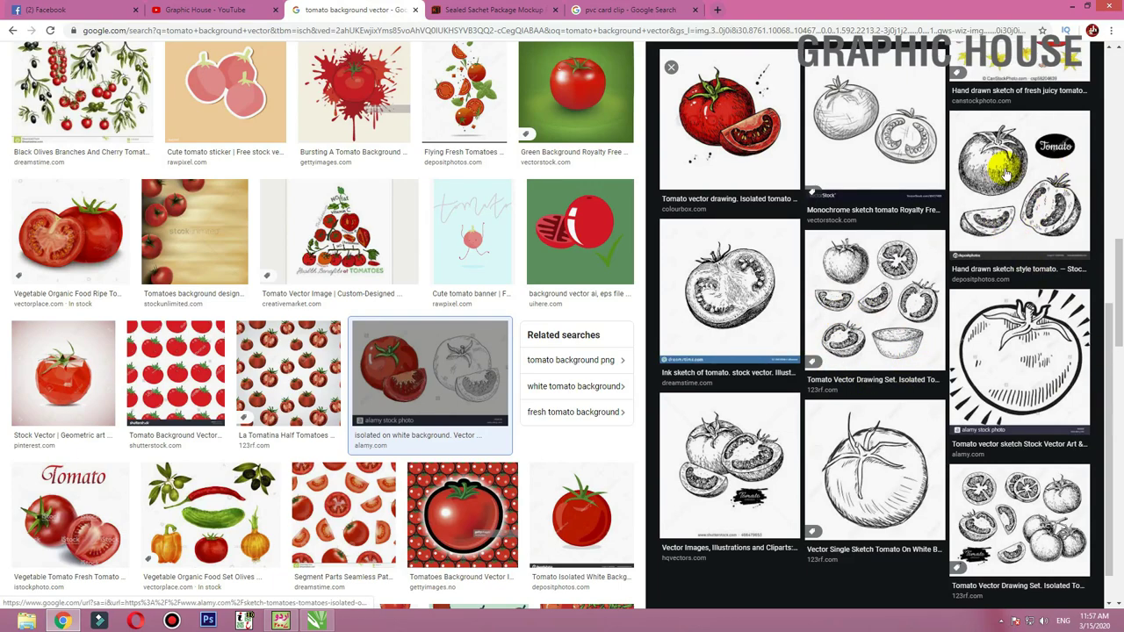
Step: Find the GoGraph seamless tomato sketch pattern through the related images, copy it and paste it into the CorelDRAW label document
click(903, 310)
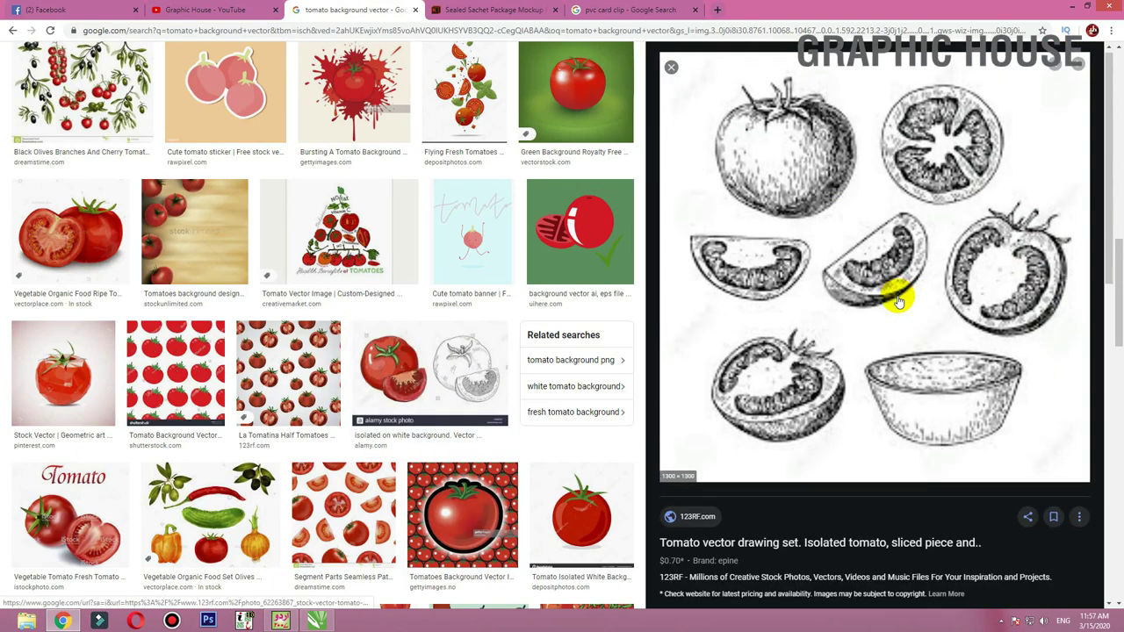
scroll(896, 296, down, 4)
click(889, 290)
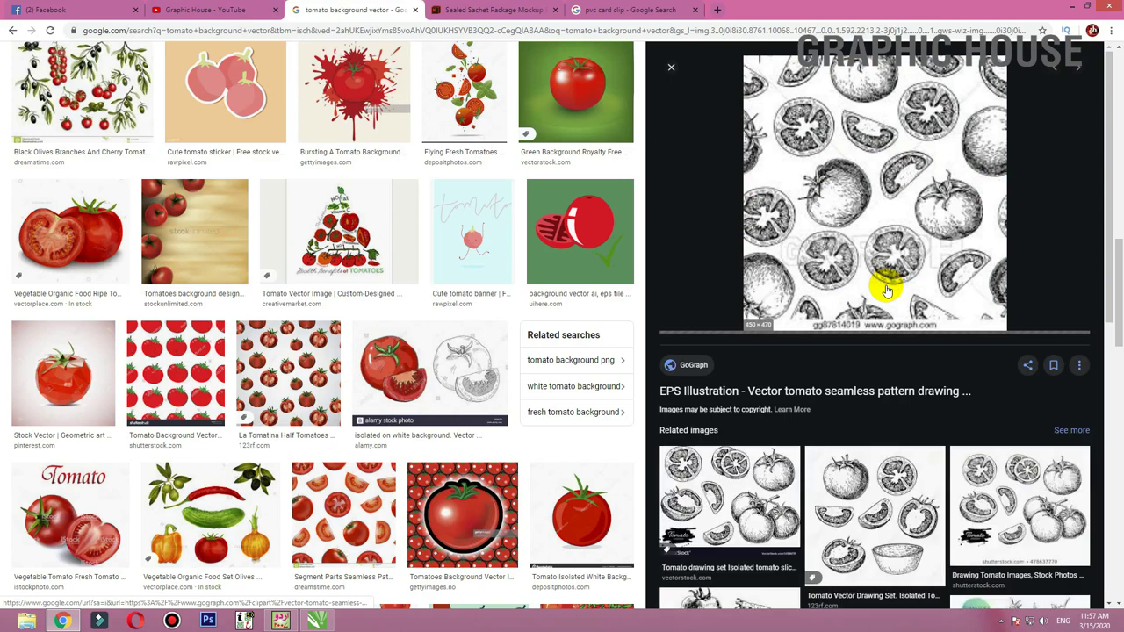
right_click(821, 232)
click(845, 345)
key(alt+Tab)
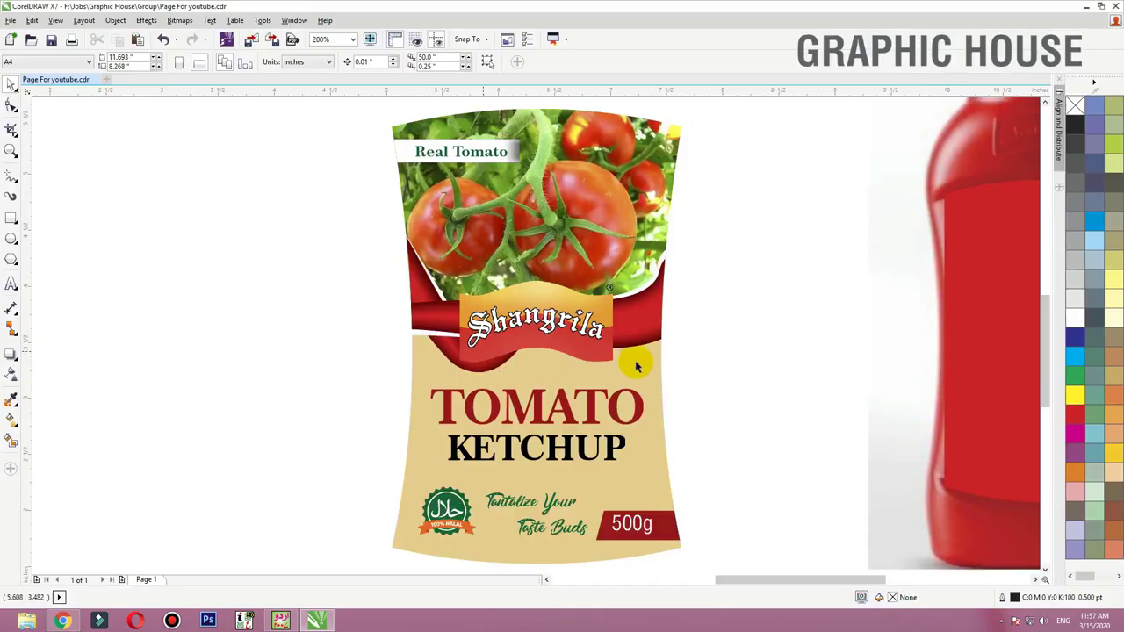
key(ctrl+v)
Step: Scale the pasted tomato pattern to 18.2%, about 1.137 × 1.188 in, and place it in the empty area left of the label
scroll(637, 351, down, 2)
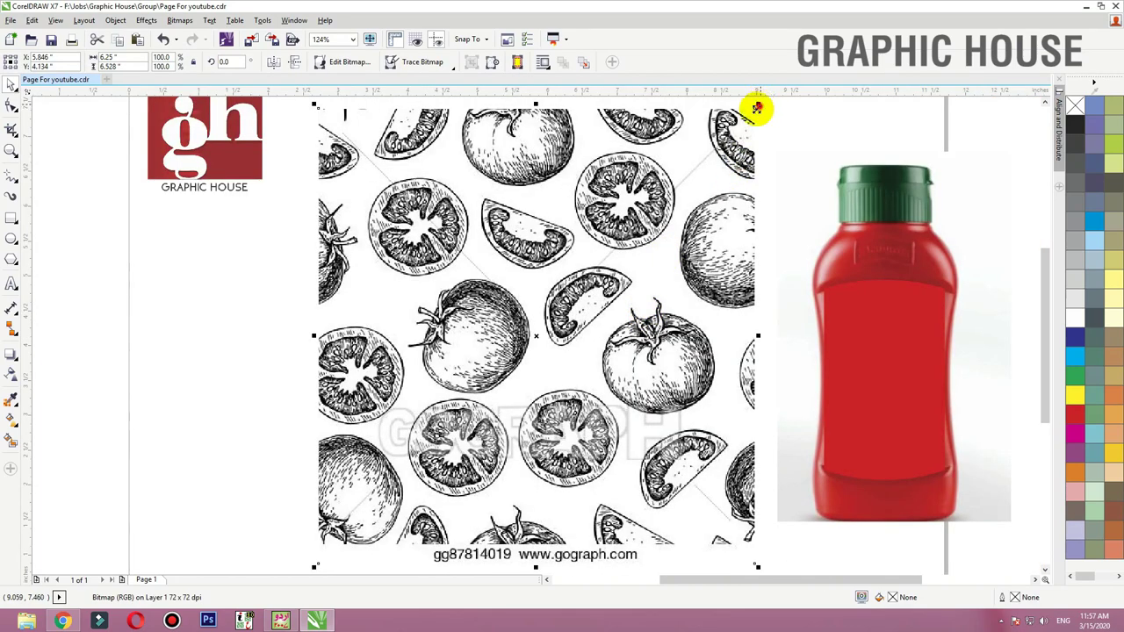
drag(757, 107, 577, 295)
drag(537, 337, 425, 450)
drag(424, 450, 269, 425)
Step: Duplicate the tomato pattern edge to edge on its right and convert both images into one CMYK bitmap with transparent background
scroll(172, 518, up, 4)
drag(334, 307, 572, 308)
right_click(572, 307)
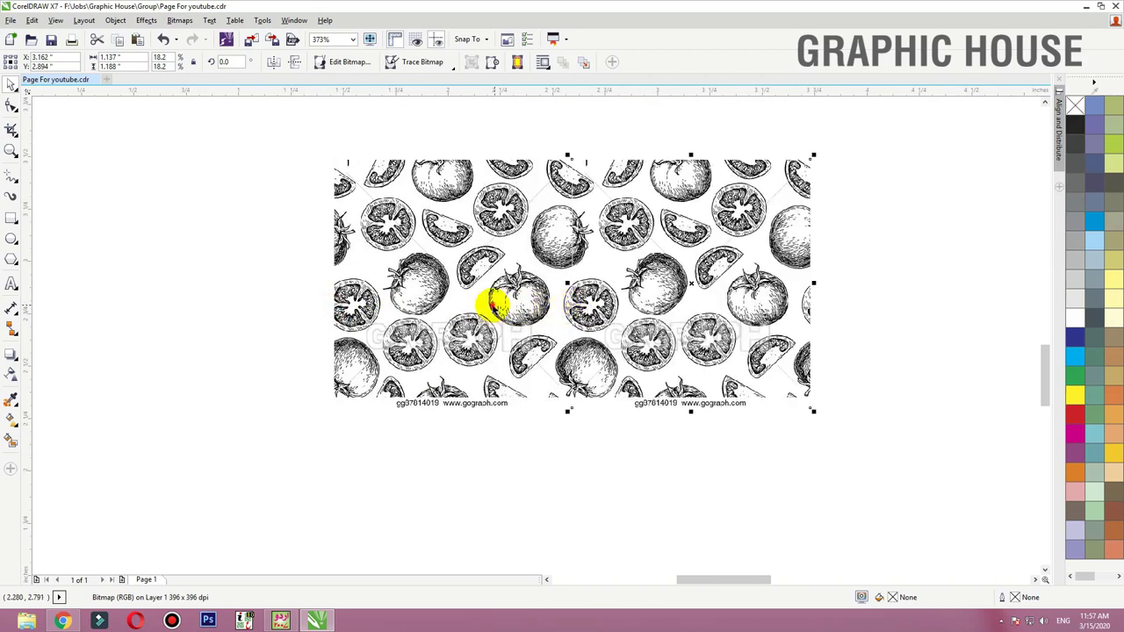
shift+click(494, 306)
click(180, 20)
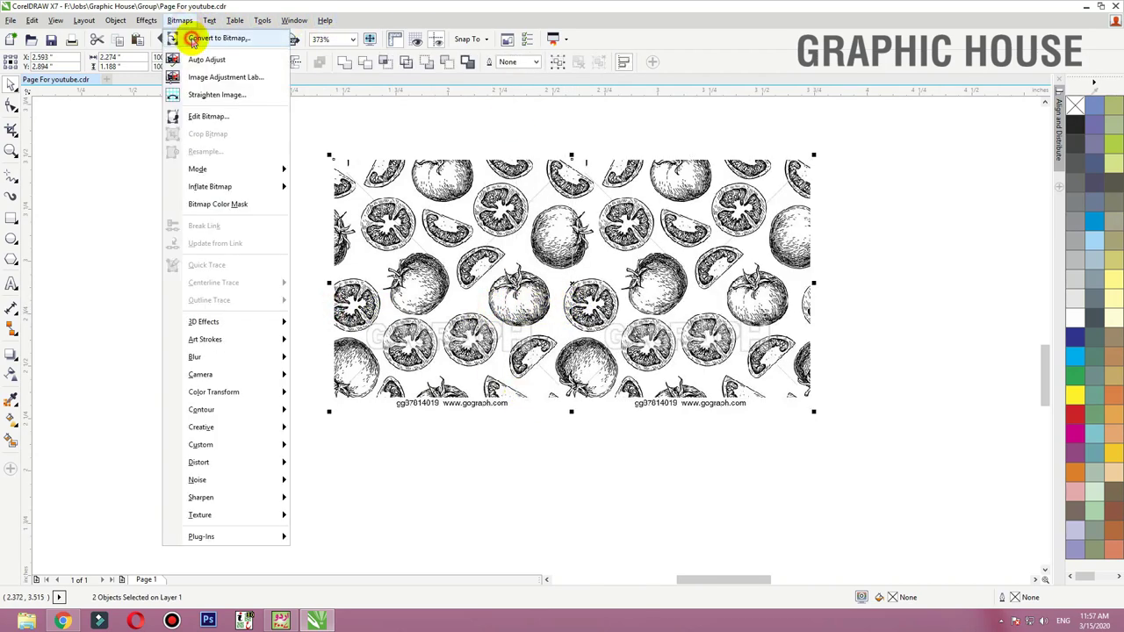
click(211, 38)
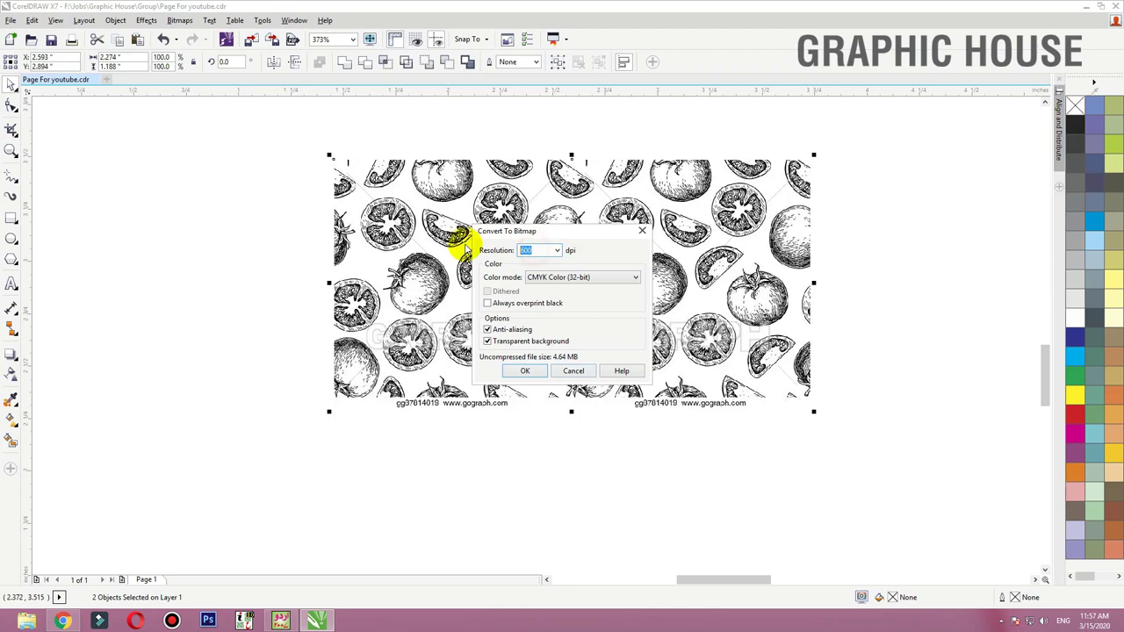
key(Return)
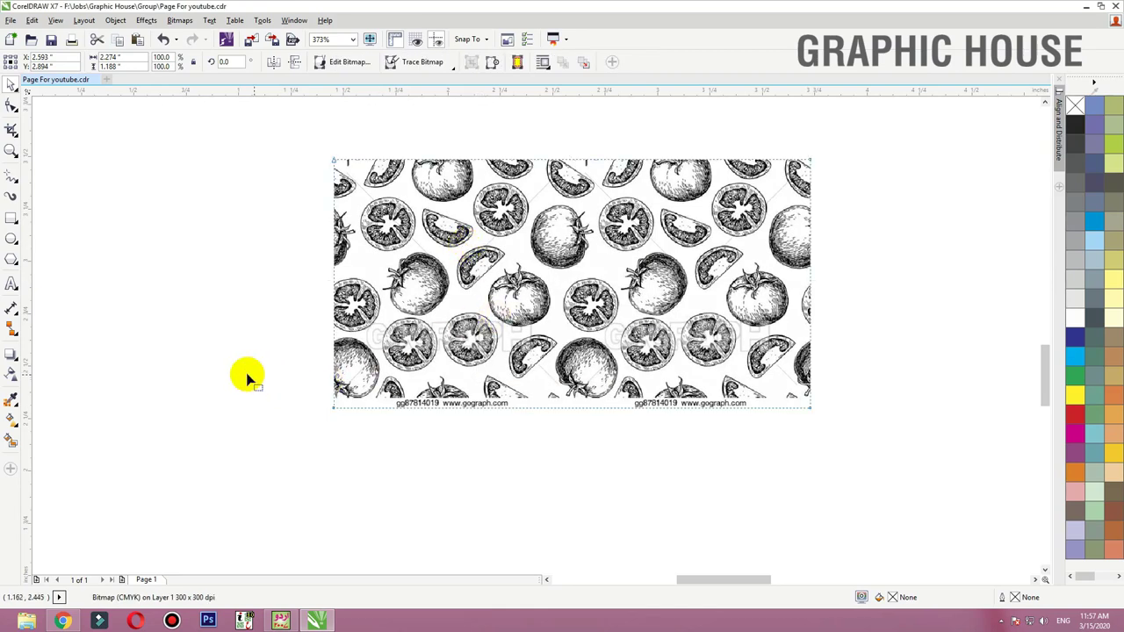
Step: Crop the gograph caption strip off the bottom of the combined pattern with the Shape tool and convert it to a bitmap again
key(F10)
drag(248, 376, 809, 397)
key(space)
drag(622, 274, 485, 304)
click(171, 21)
click(180, 38)
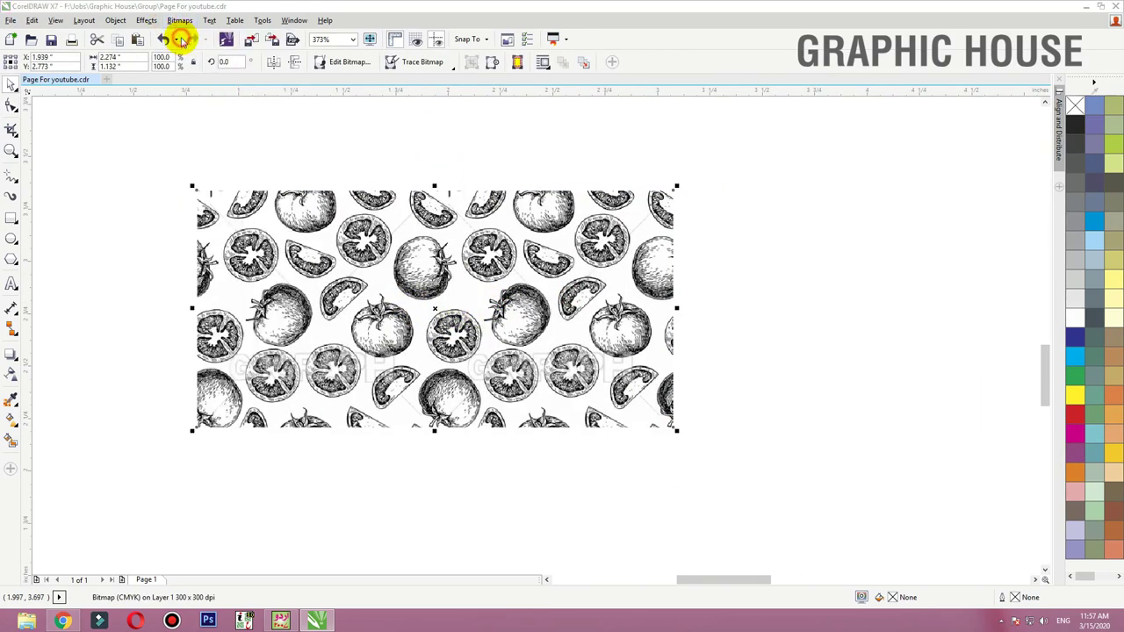
key(Return)
Step: Place the tomato pattern over the label's lower part and enlarge it to about 2.648 × 1.386 in
scroll(315, 214, down, 2)
drag(354, 236, 587, 255)
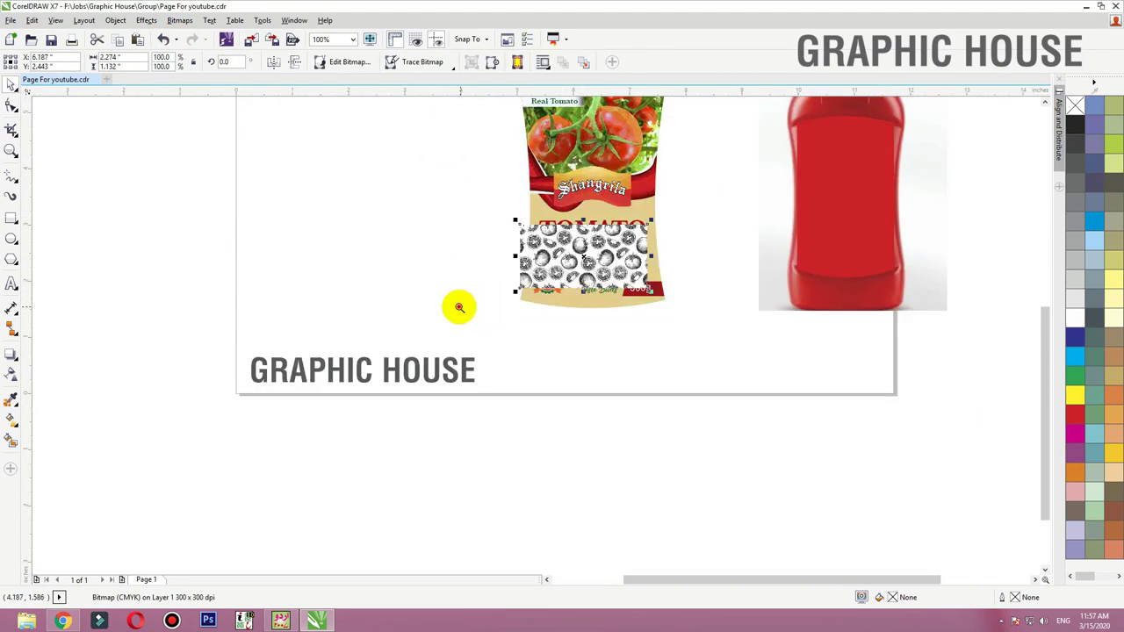
scroll(537, 258, up, 4)
drag(540, 377, 530, 447)
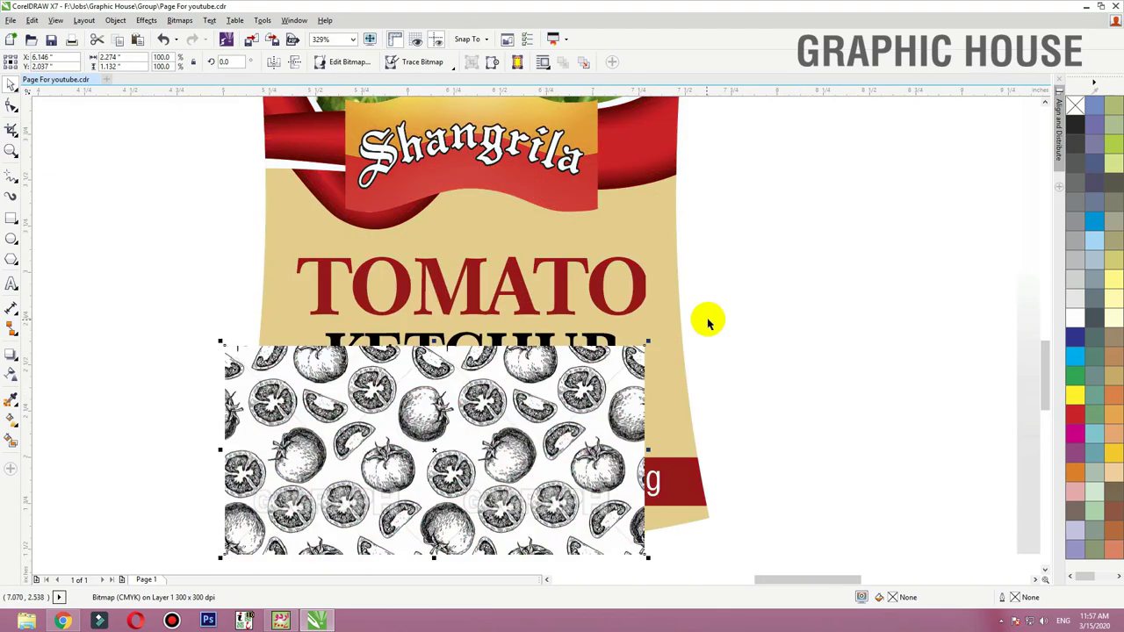
drag(649, 338, 718, 306)
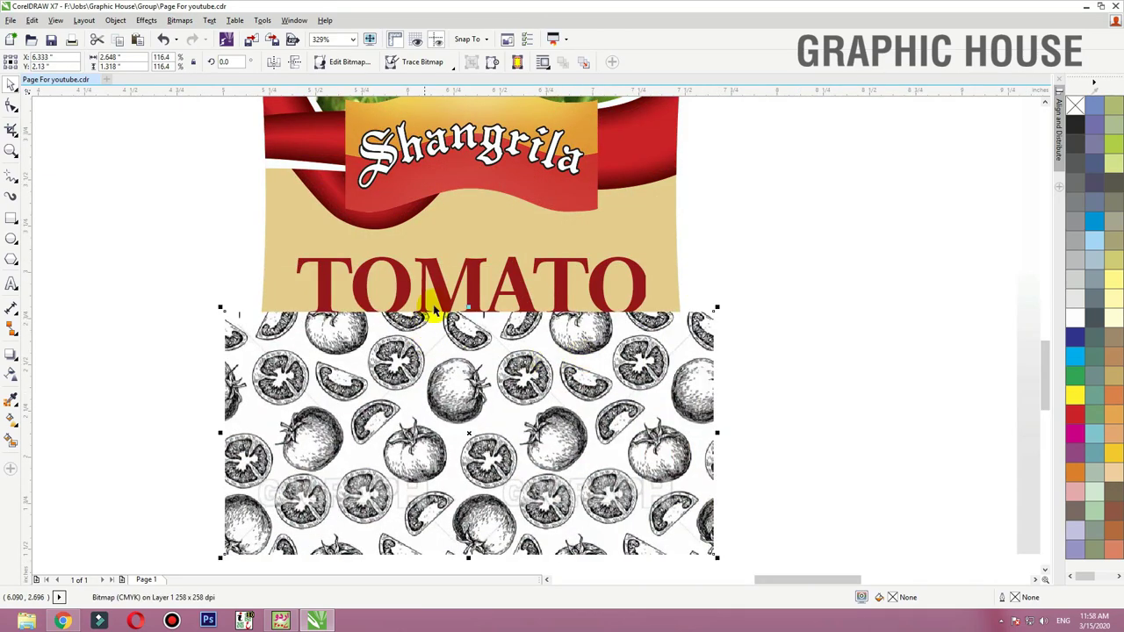
drag(470, 292, 470, 292)
Step: Apply a uniform transparency of 50 to the tomato pattern
scroll(469, 247, down, 2)
key(F2)
drag(674, 242, 246, 423)
click(12, 375)
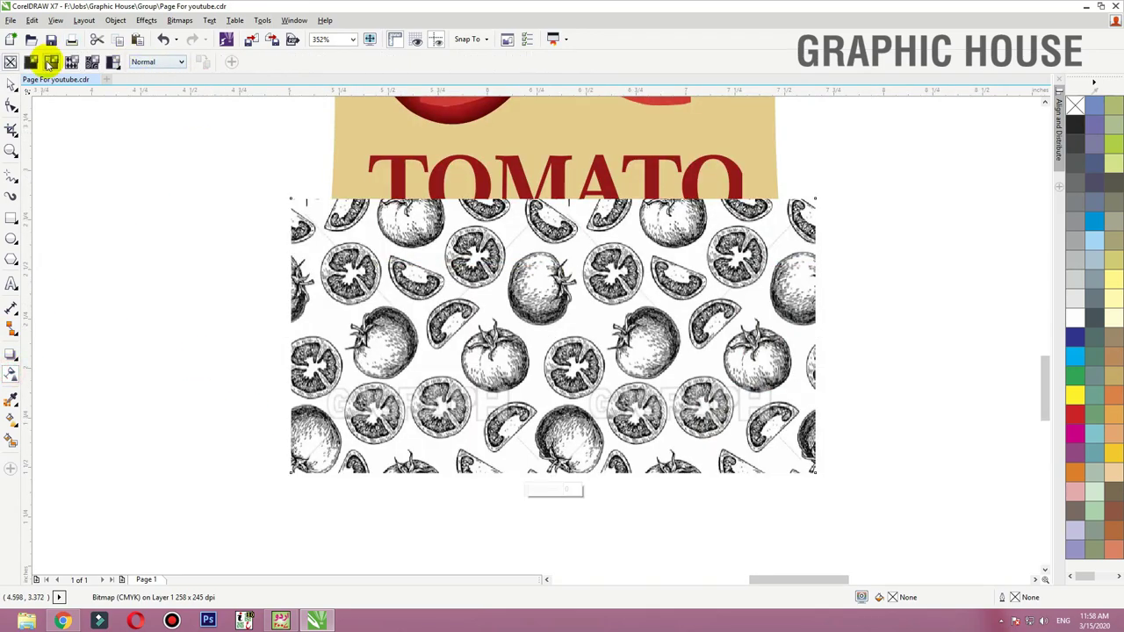
click(51, 62)
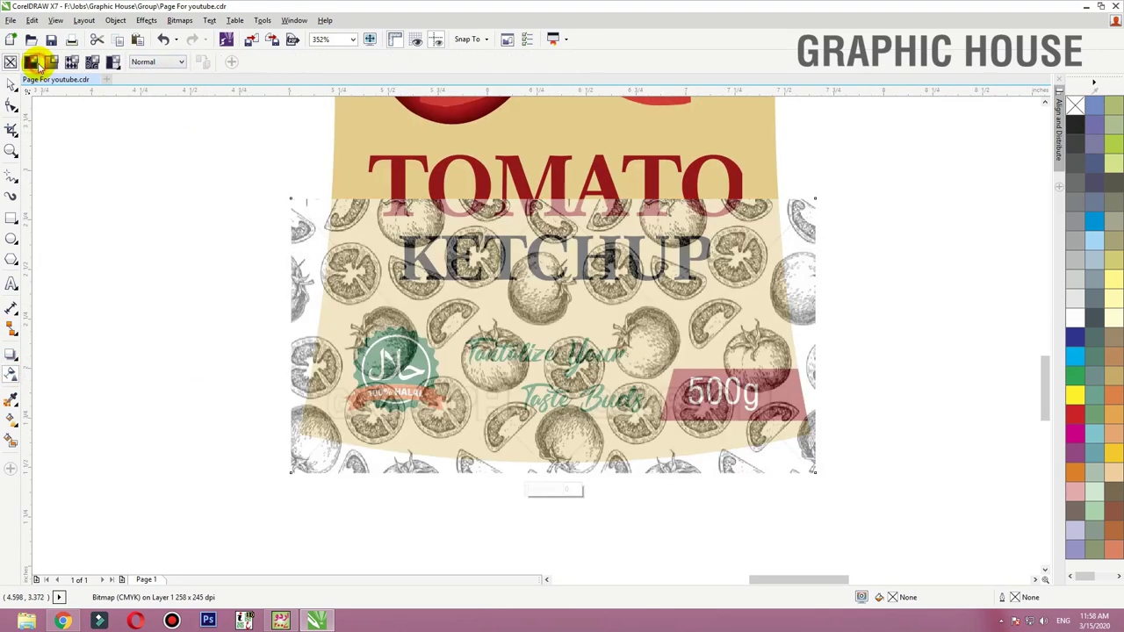
Step: Try the Add, Difference, Divide and If Lighter merge modes on the tomato pattern and settle on Subtract
click(155, 63)
click(154, 85)
click(155, 64)
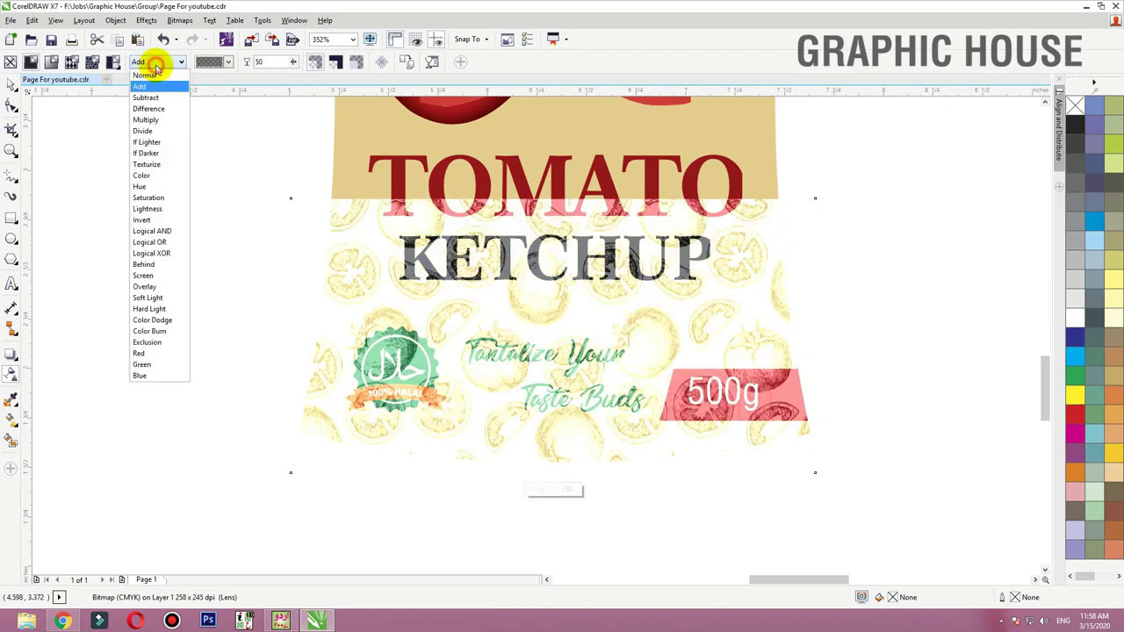
click(156, 98)
click(155, 63)
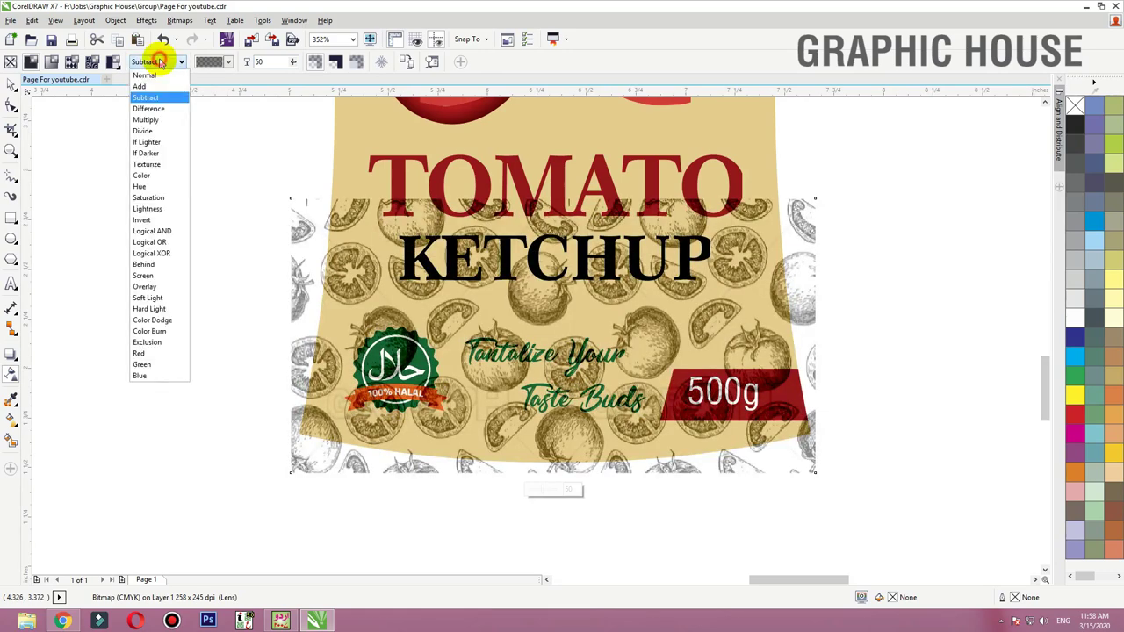
click(155, 111)
click(156, 65)
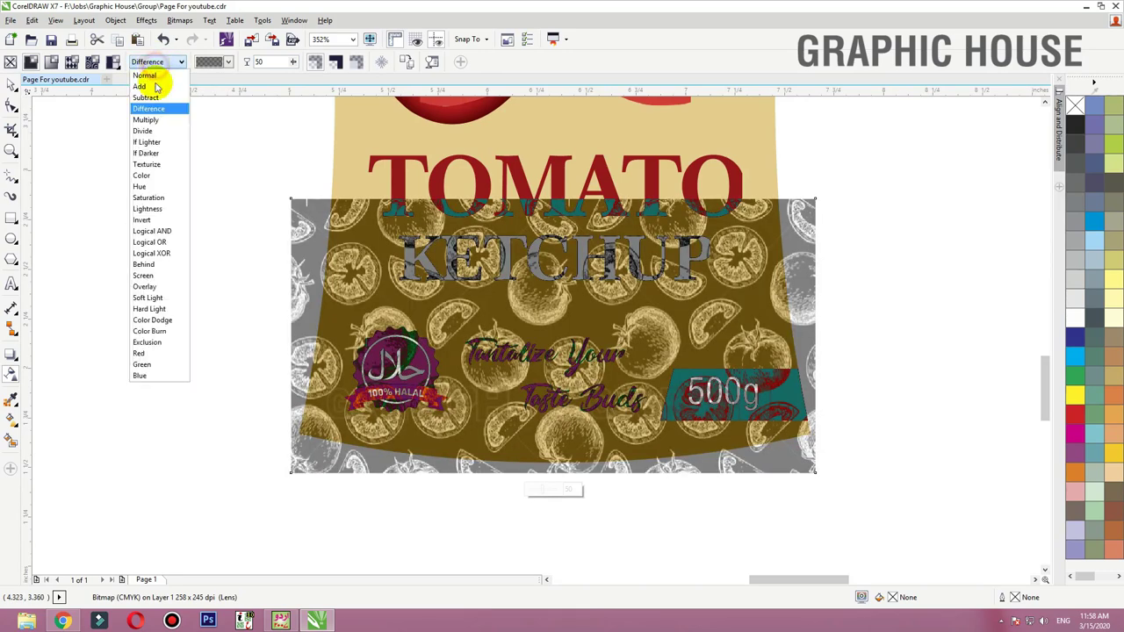
click(152, 136)
click(158, 65)
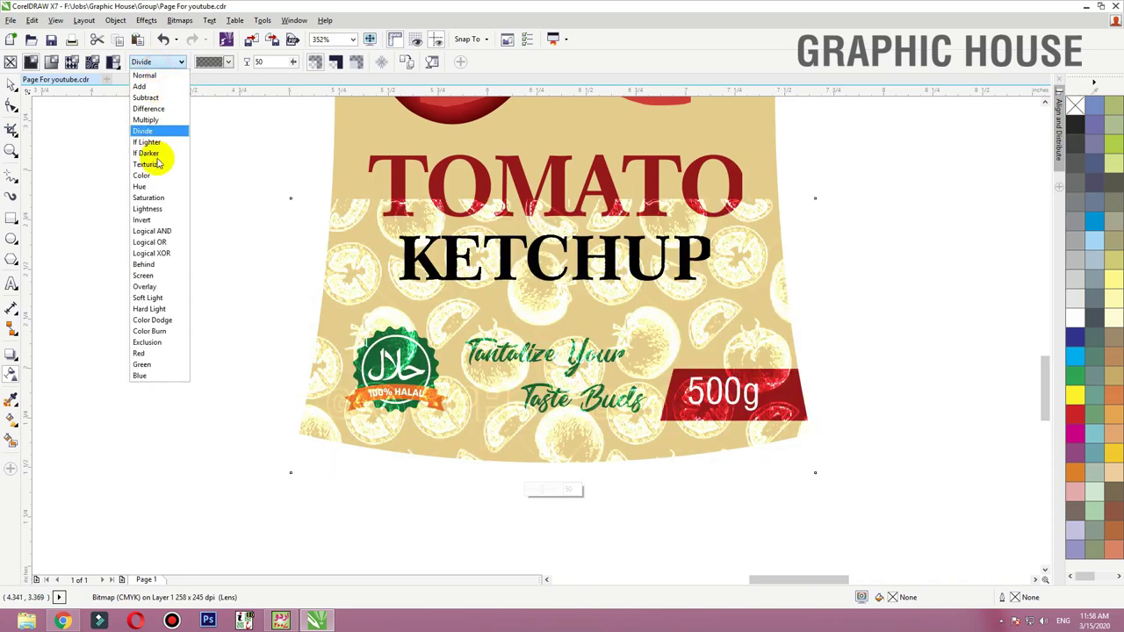
click(149, 141)
click(169, 63)
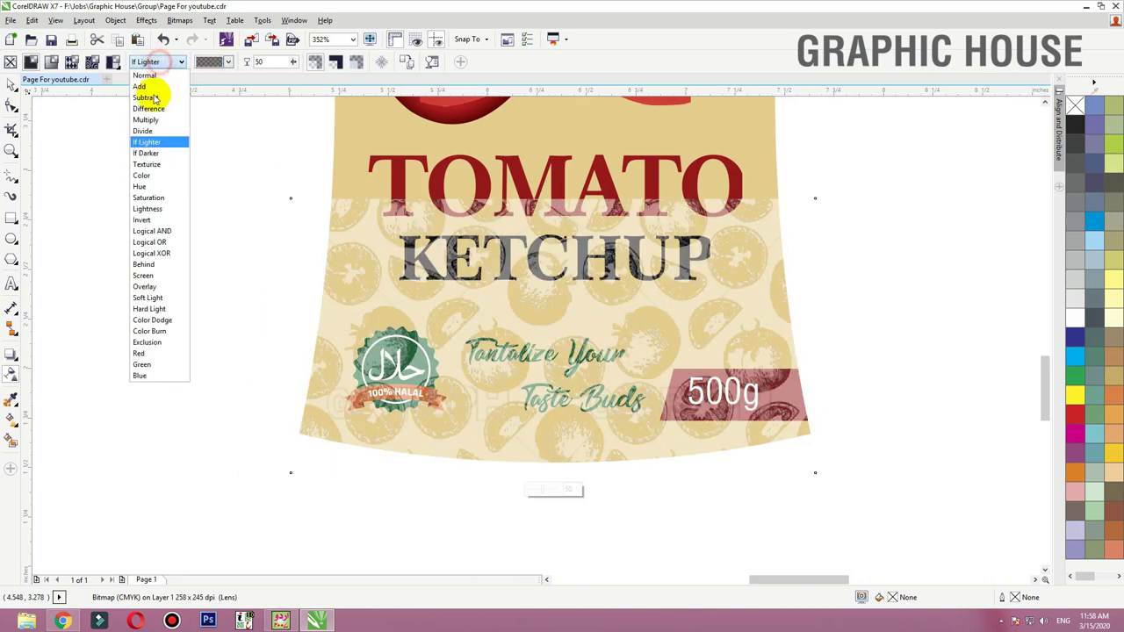
click(151, 95)
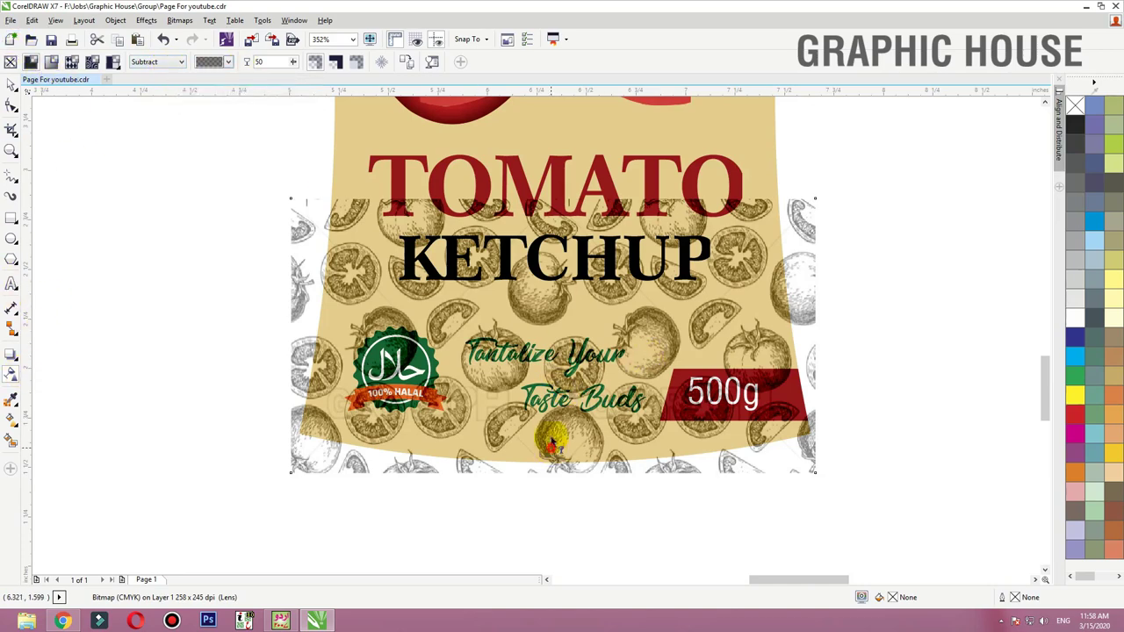
Step: Give the pattern a vertical linear transparency that fades out towards the TOMATO title, extending its opaque end far below the label
drag(551, 230, 551, 202)
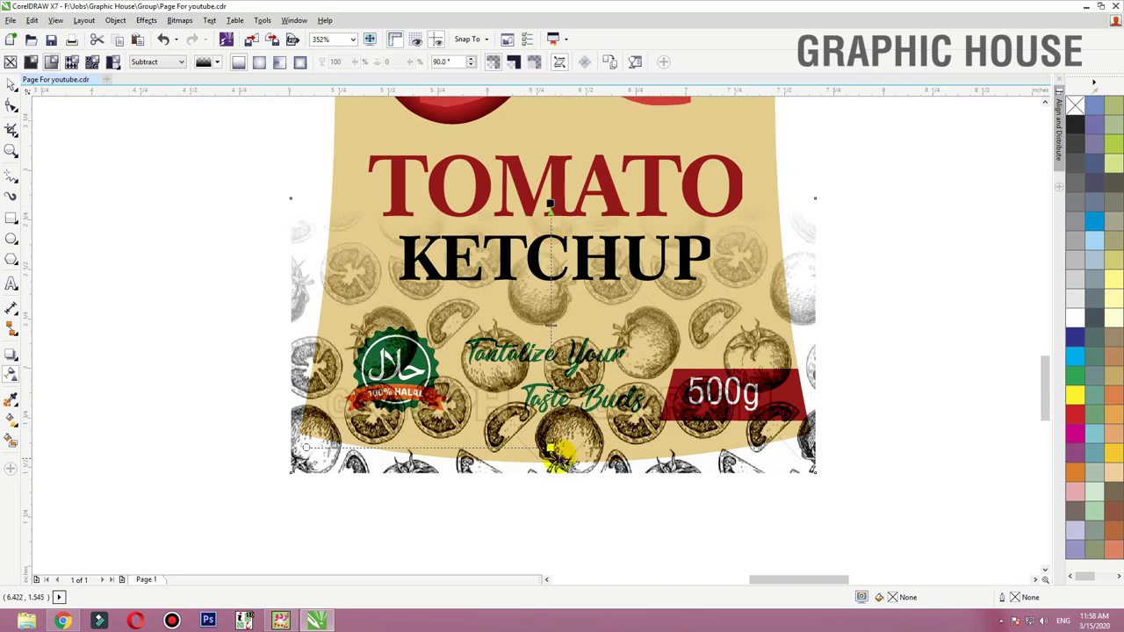
scroll(550, 448, down, 2)
drag(550, 452, 550, 557)
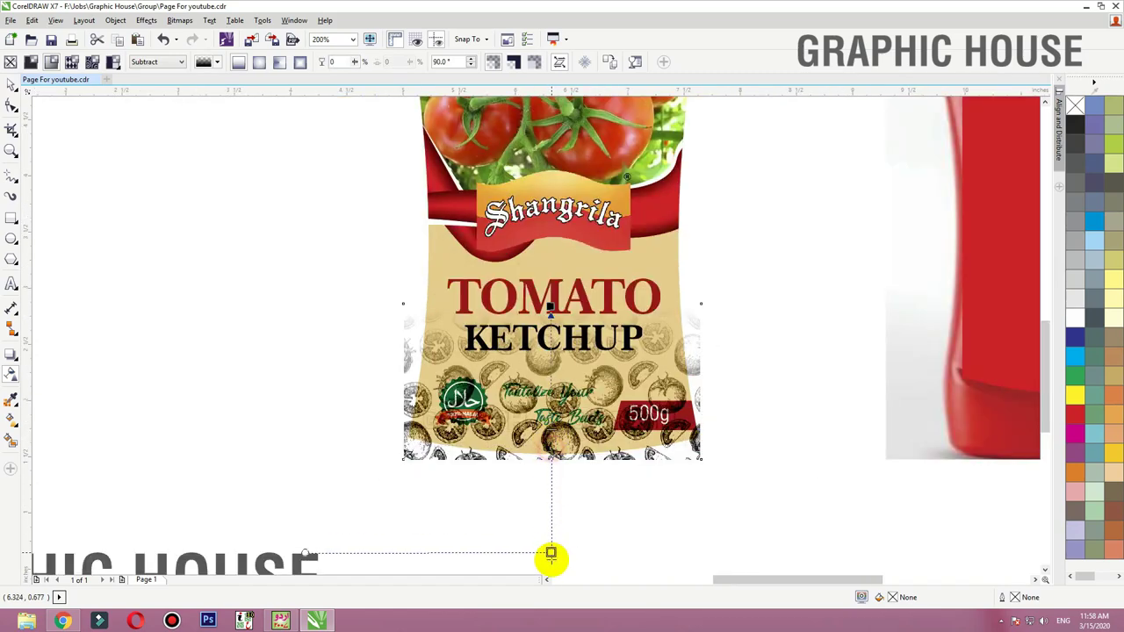
scroll(562, 258, down, 2)
scroll(527, 400, up, 2)
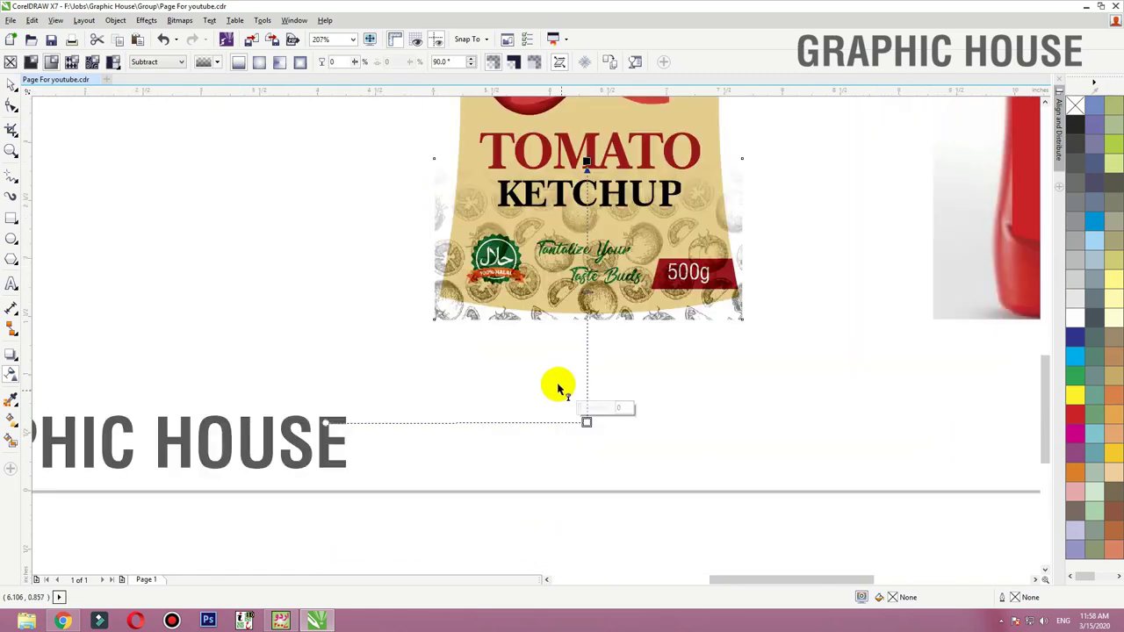
drag(587, 423, 586, 565)
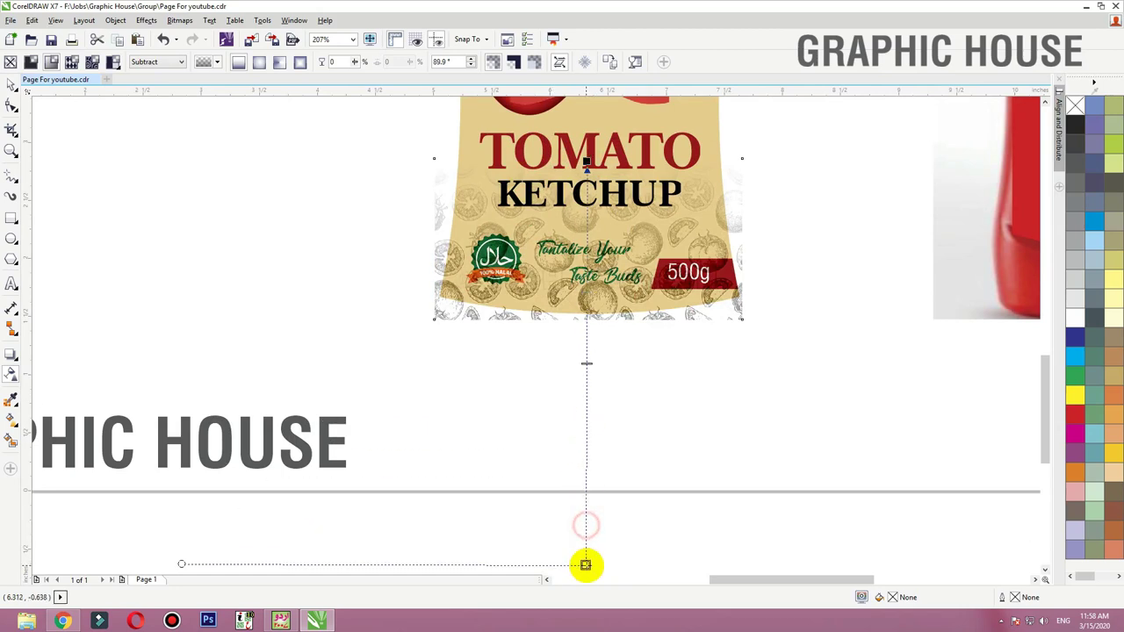
Step: PowerClip the faded tomato pattern inside the cream label shape
key(space)
right_click(705, 164)
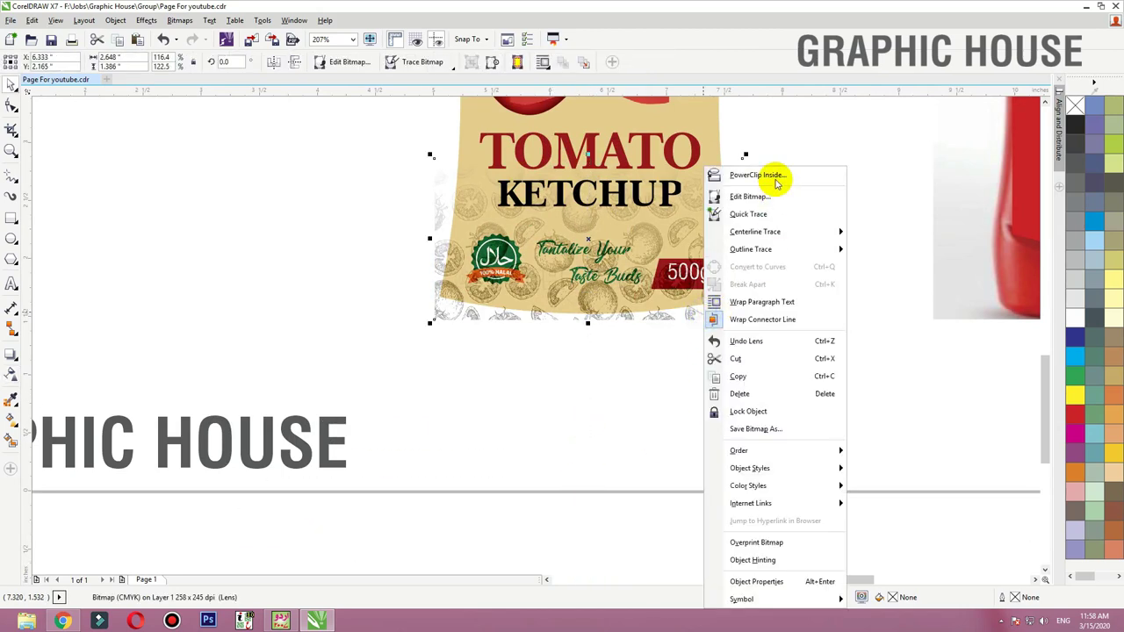
click(772, 177)
click(716, 113)
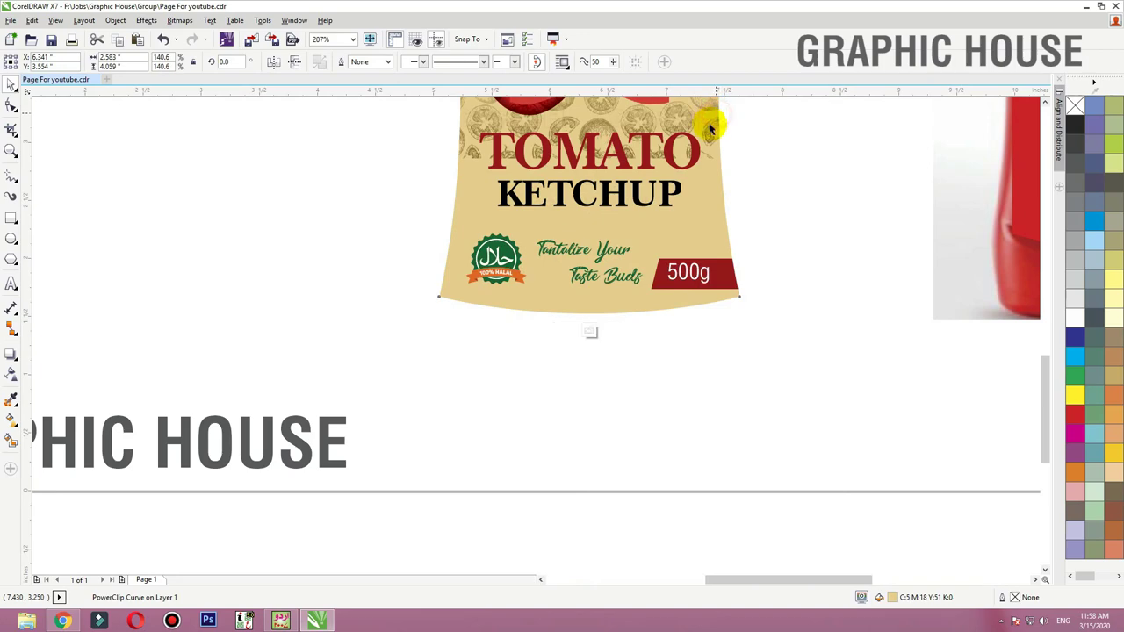
Step: Edit the label's PowerClip contents to move the tomato pattern down over the label's bottom area
ctrl+click(711, 129)
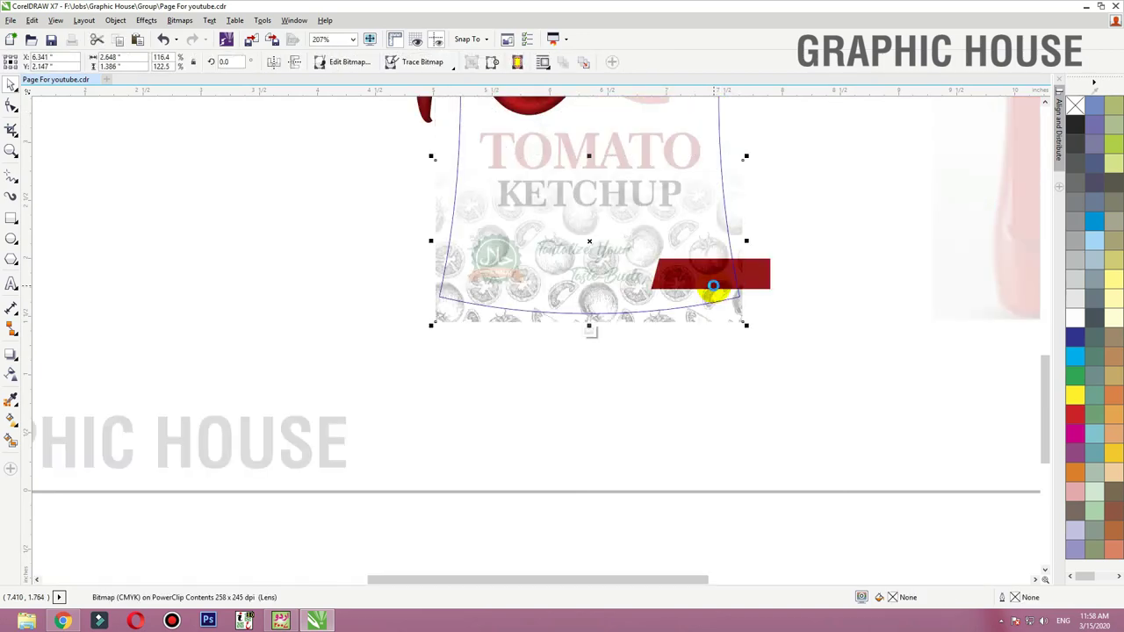
ctrl+click(720, 381)
key(shift+F2)
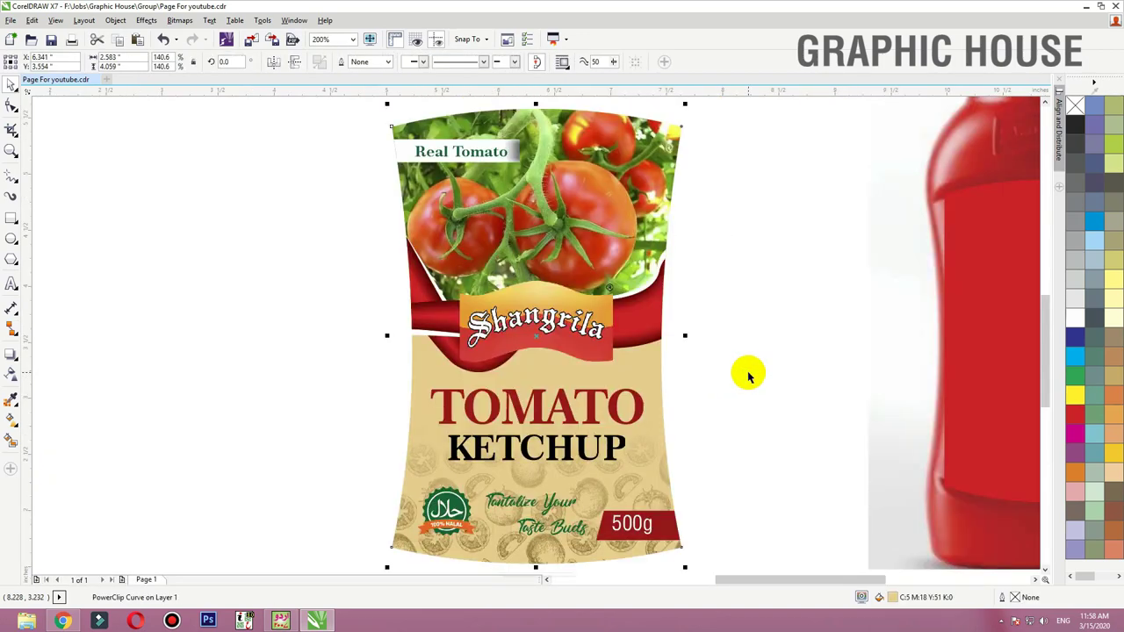
Step: Soften the clipped pattern's fade inside the PowerClip by lowering the transparent start of its gradient to the KETCHUP line
scroll(698, 365, down, 1)
key(F2)
drag(738, 389, 515, 483)
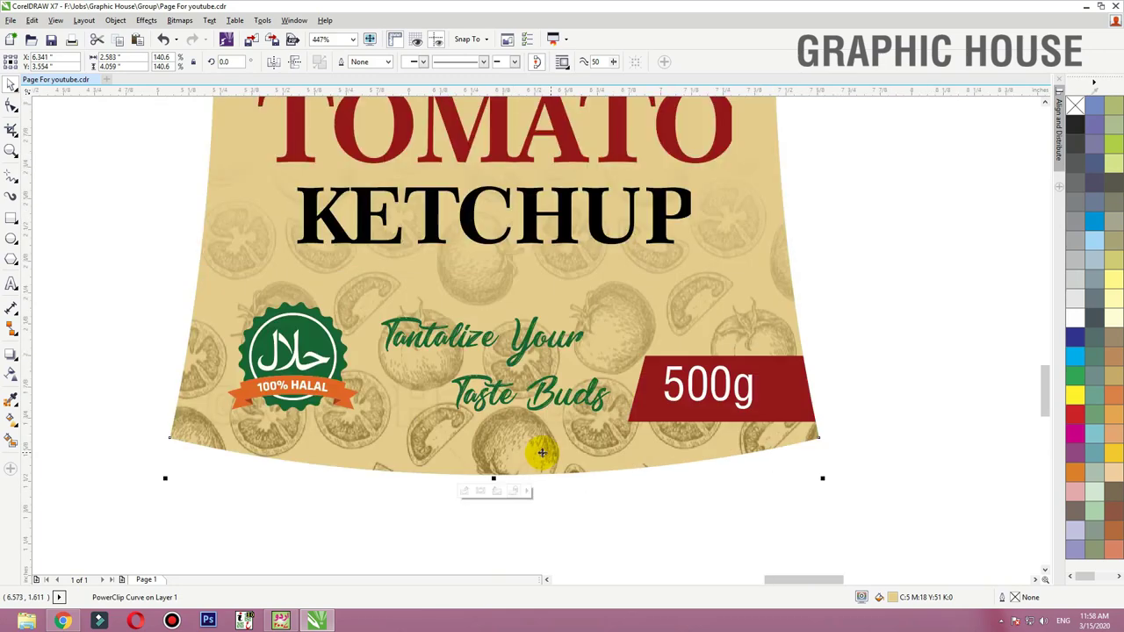
ctrl+click(541, 452)
scroll(532, 418, down, 2)
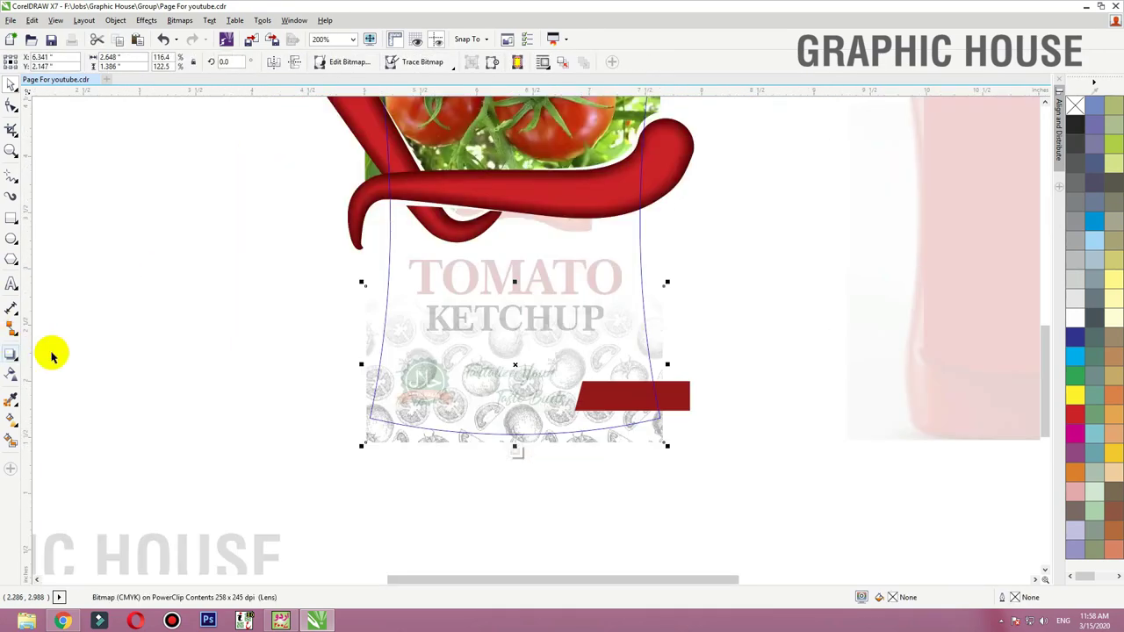
click(12, 379)
drag(513, 290, 514, 488)
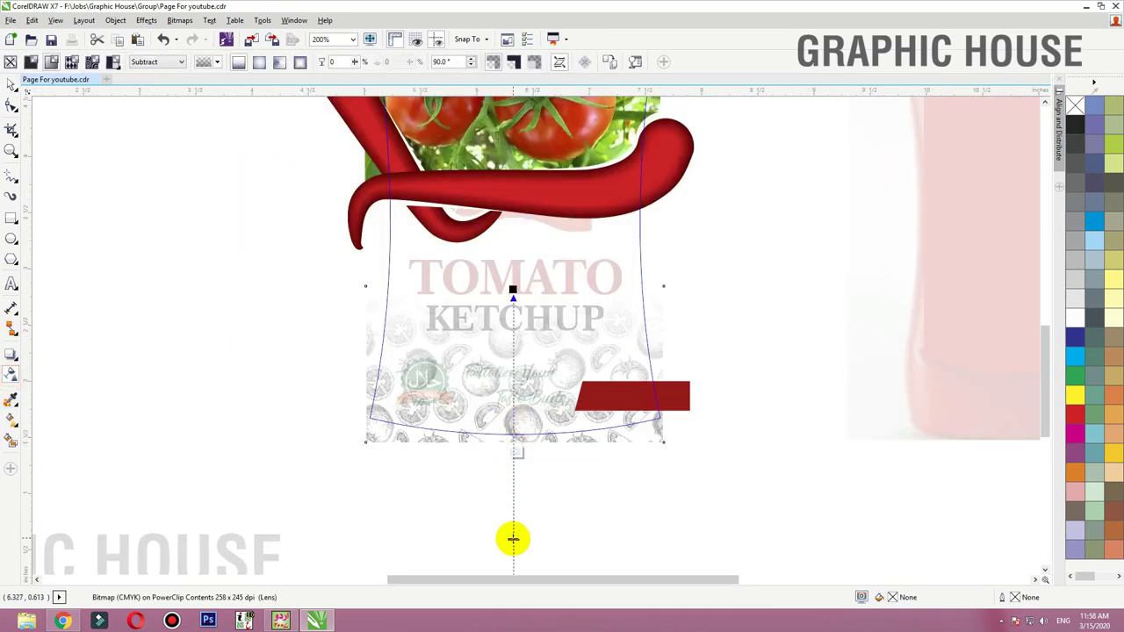
drag(513, 538, 513, 538)
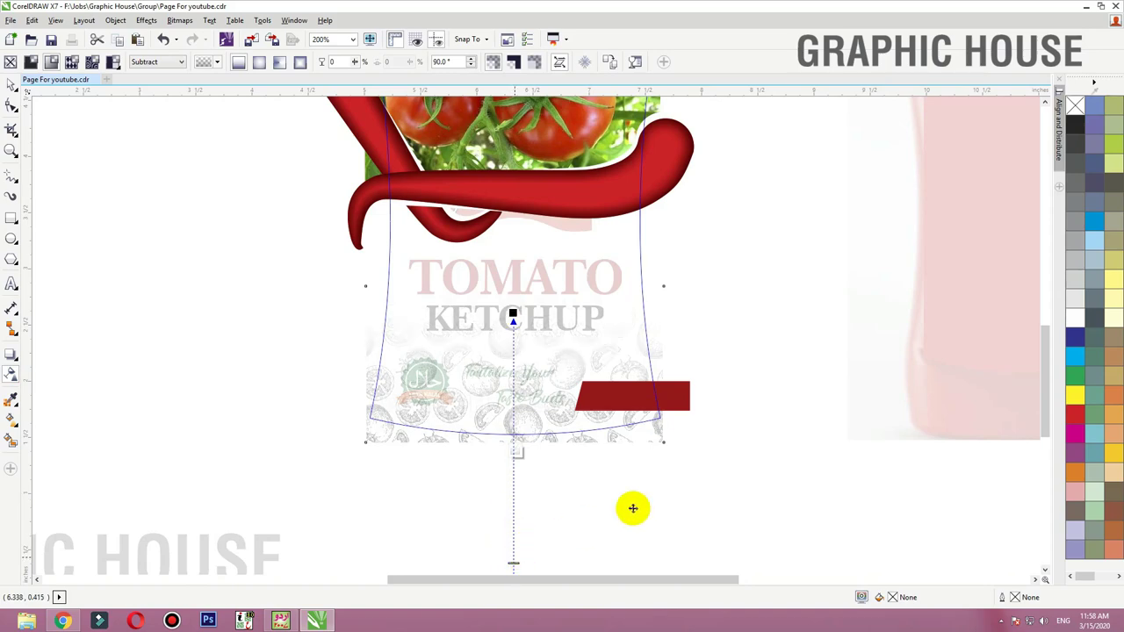
key(space)
ctrl+click(778, 427)
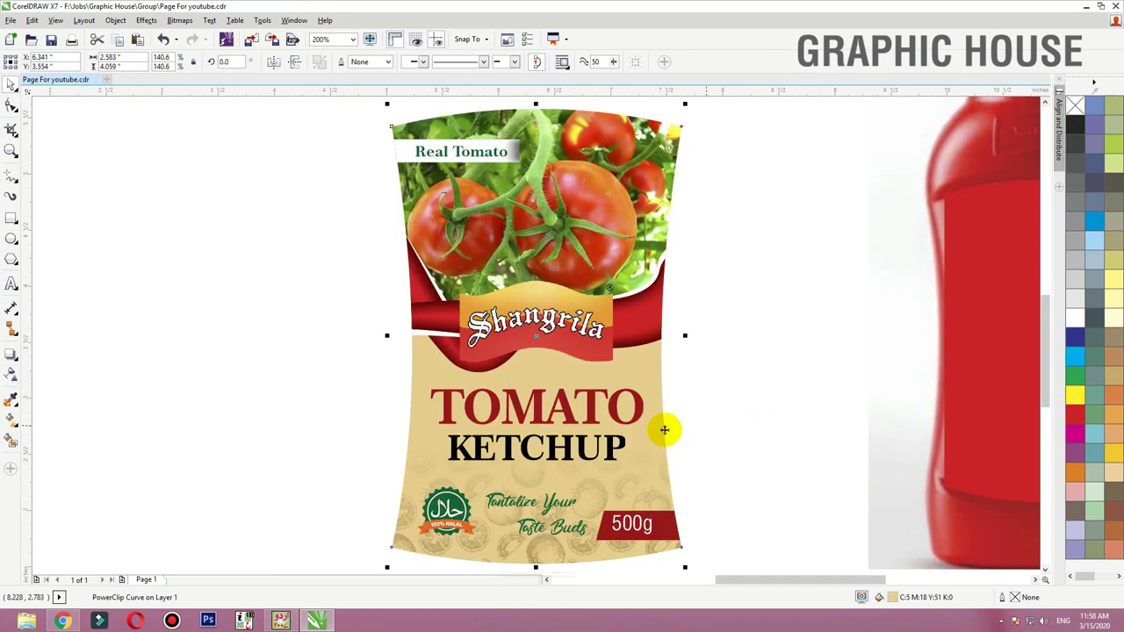
Step: Group all the label's objects and place a copy of the group over the red bottle
scroll(527, 544, up, 3)
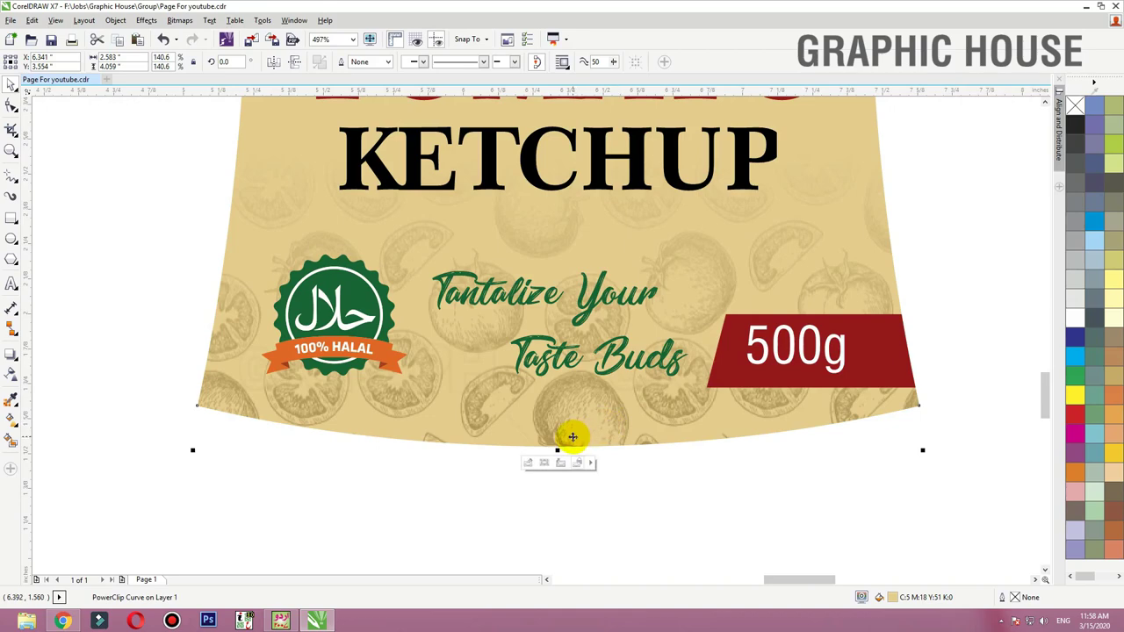
scroll(710, 294, down, 3)
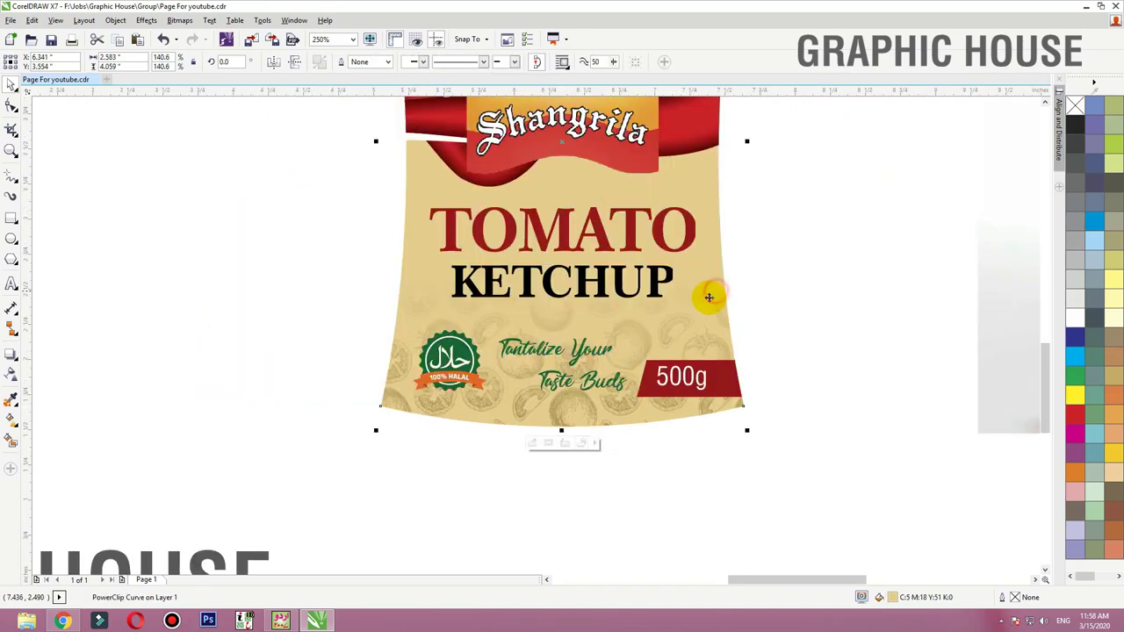
click(728, 295)
scroll(615, 193, down, 2)
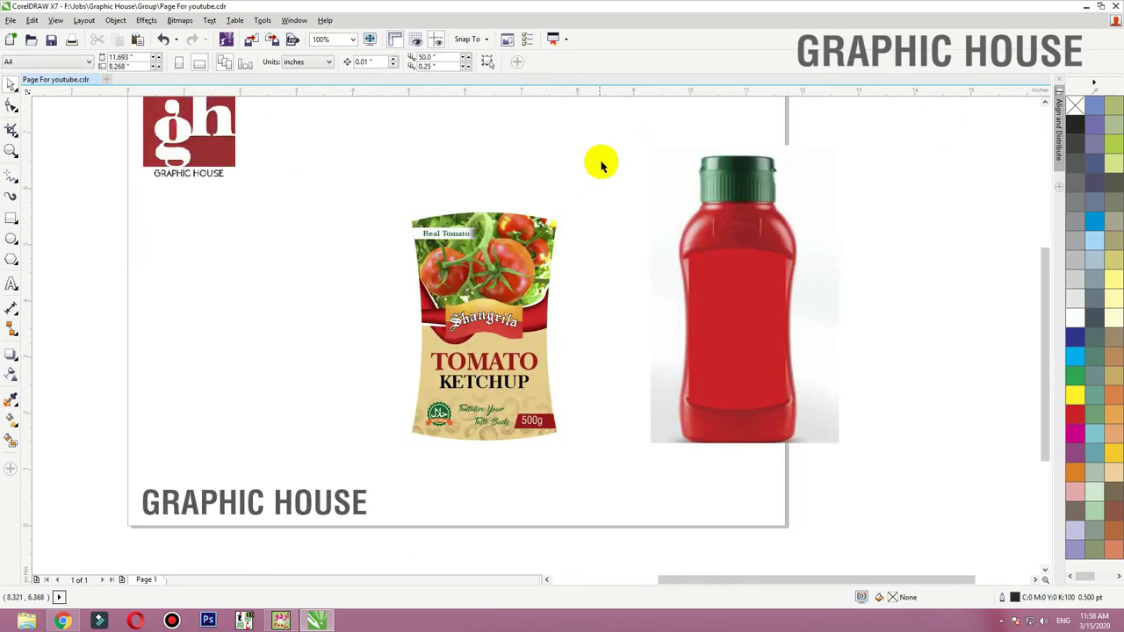
drag(600, 167, 359, 459)
drag(326, 211, 959, 479)
drag(718, 362, 718, 363)
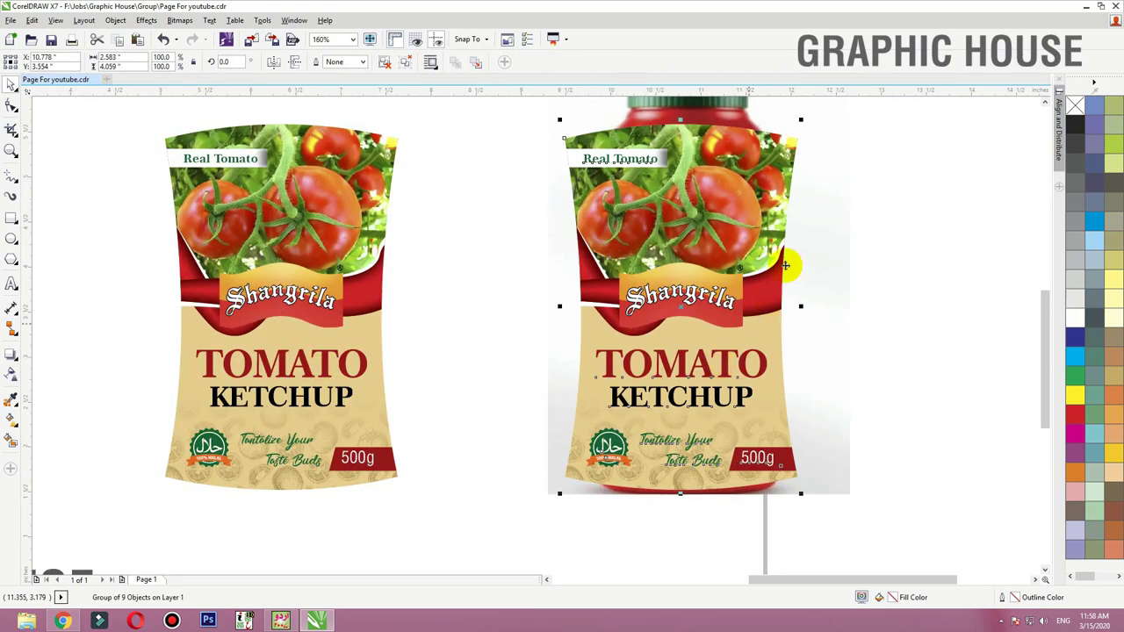
Step: Scale the label copy to about 1.895 × 2.978 in and fit it on the bottle's front panel
drag(803, 120, 755, 211)
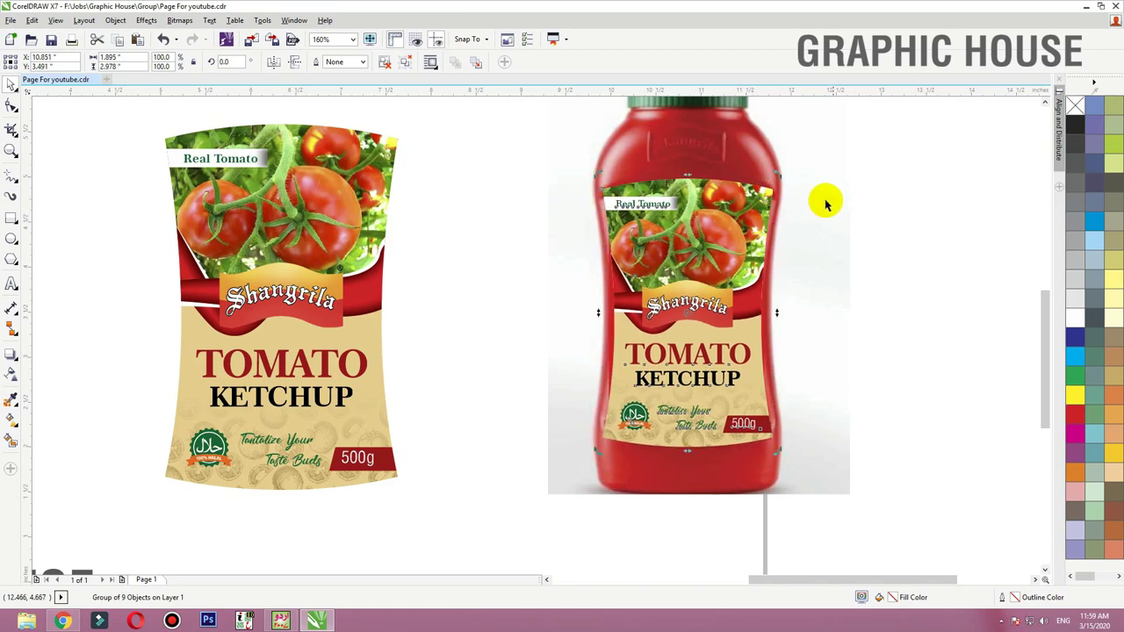
click(614, 250)
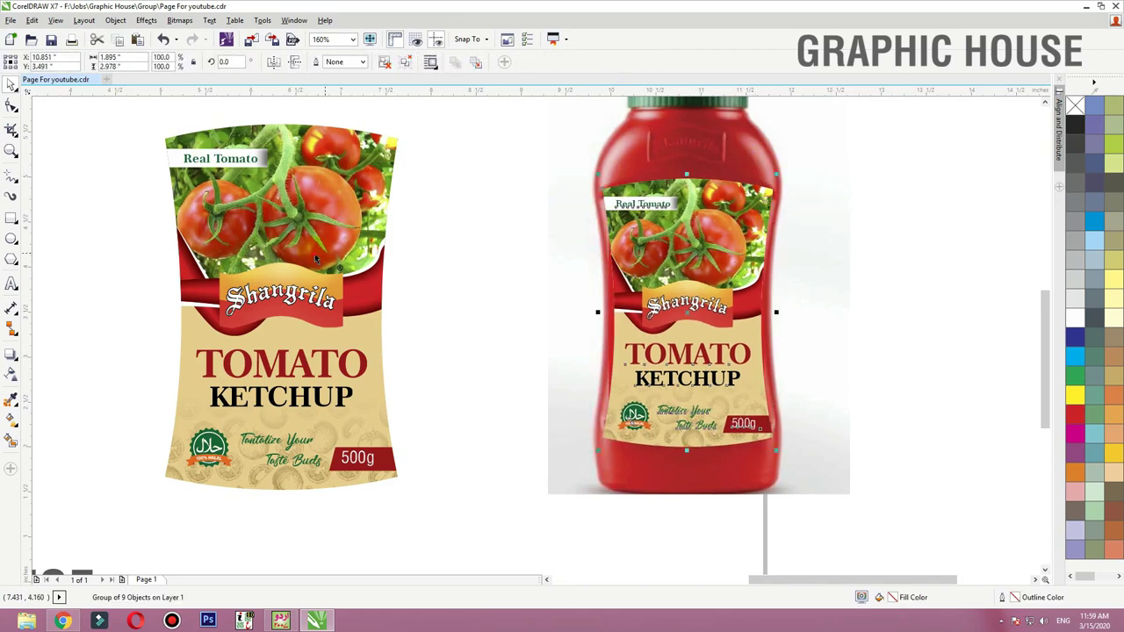
Step: Move the bottle mockup together with its fitted label clear of the page's right edge
scroll(515, 276, down, 1)
click(516, 236)
drag(606, 259, 720, 389)
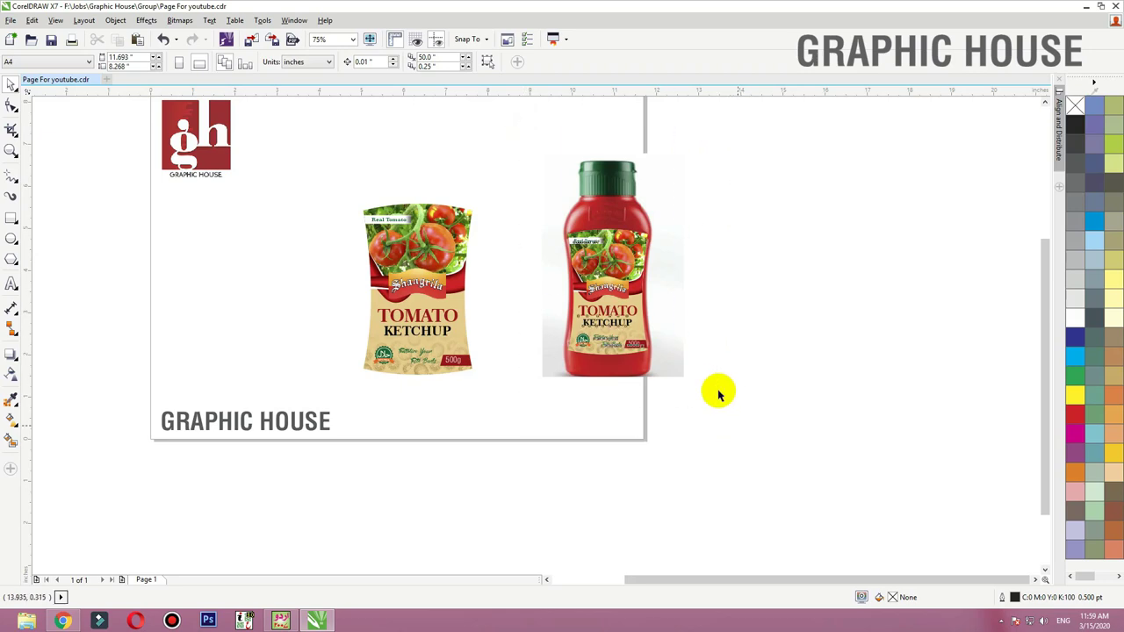
drag(626, 321, 746, 319)
Step: Shift the original flat label horizontally to X 7.688 in and ungroup it into separate objects
click(452, 323)
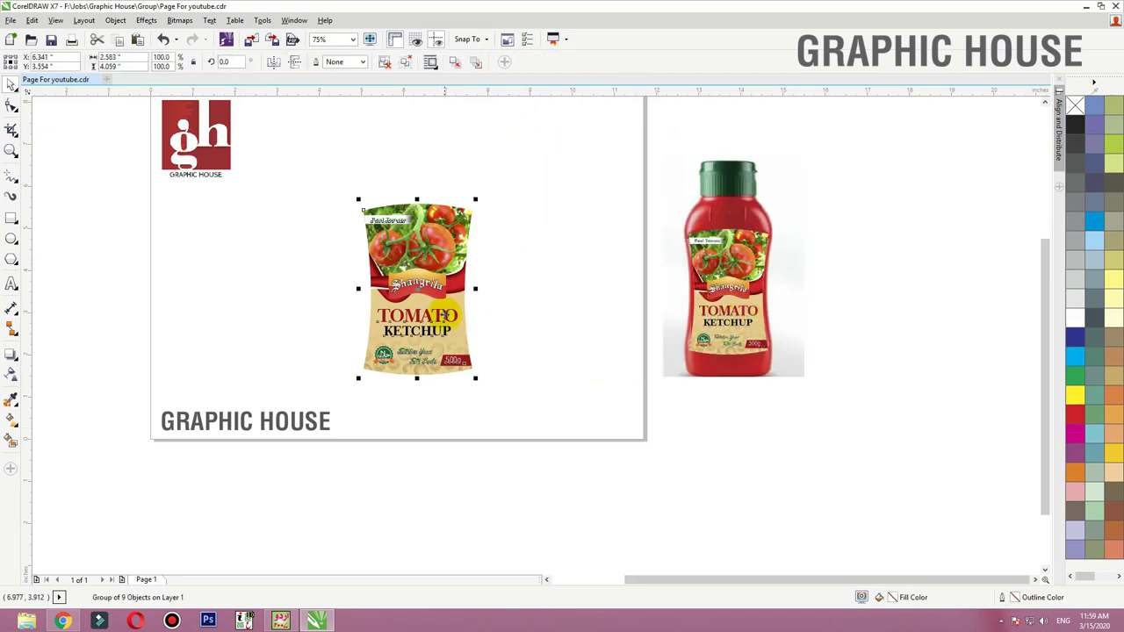
drag(431, 313, 488, 301)
key(shift+F2)
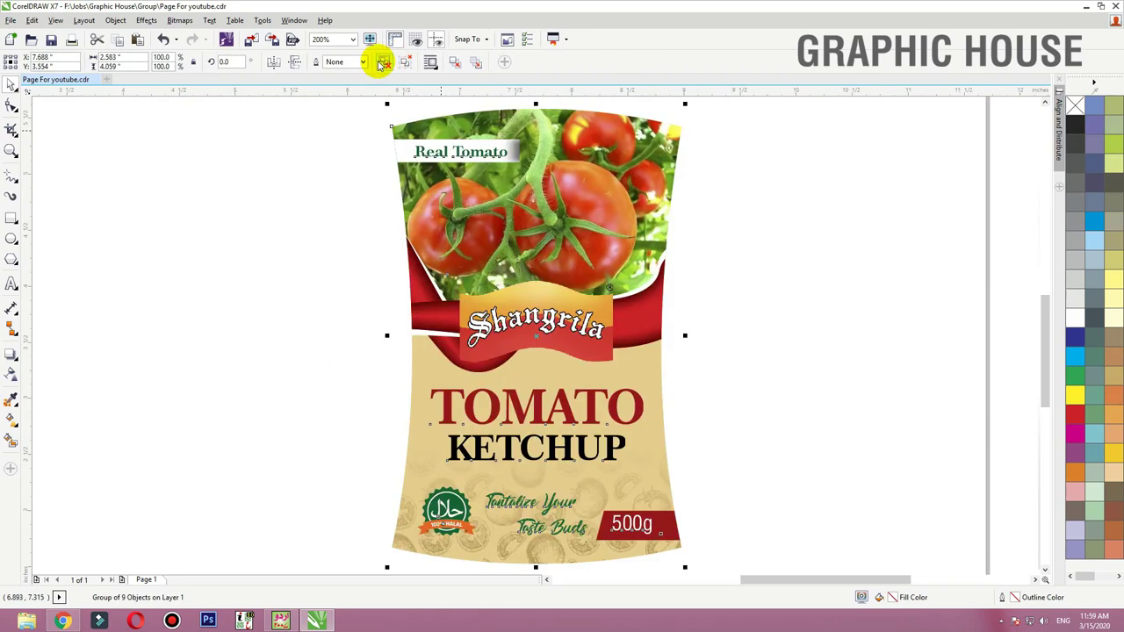
click(383, 62)
click(234, 217)
drag(559, 209, 619, 218)
key(ctrl+z)
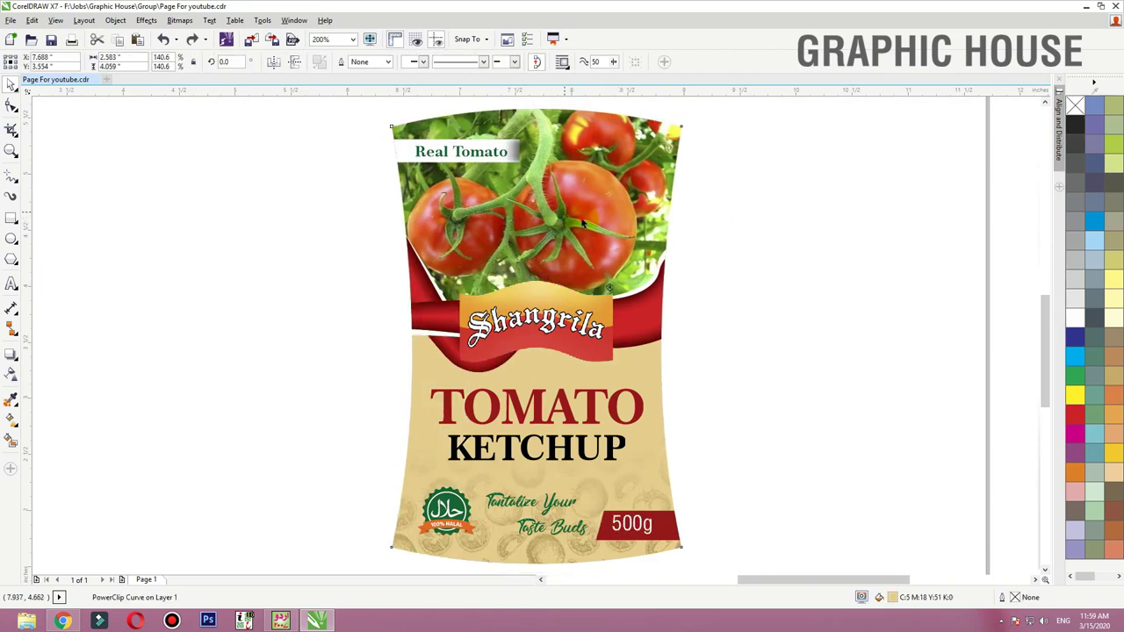
Step: Edit the label's PowerClip contents to delete the tomato photo, the red ribbons and the strip behind Real Tomato
ctrl+click(582, 223)
click(583, 223)
key(Delete)
click(483, 301)
key(Delete)
click(803, 186)
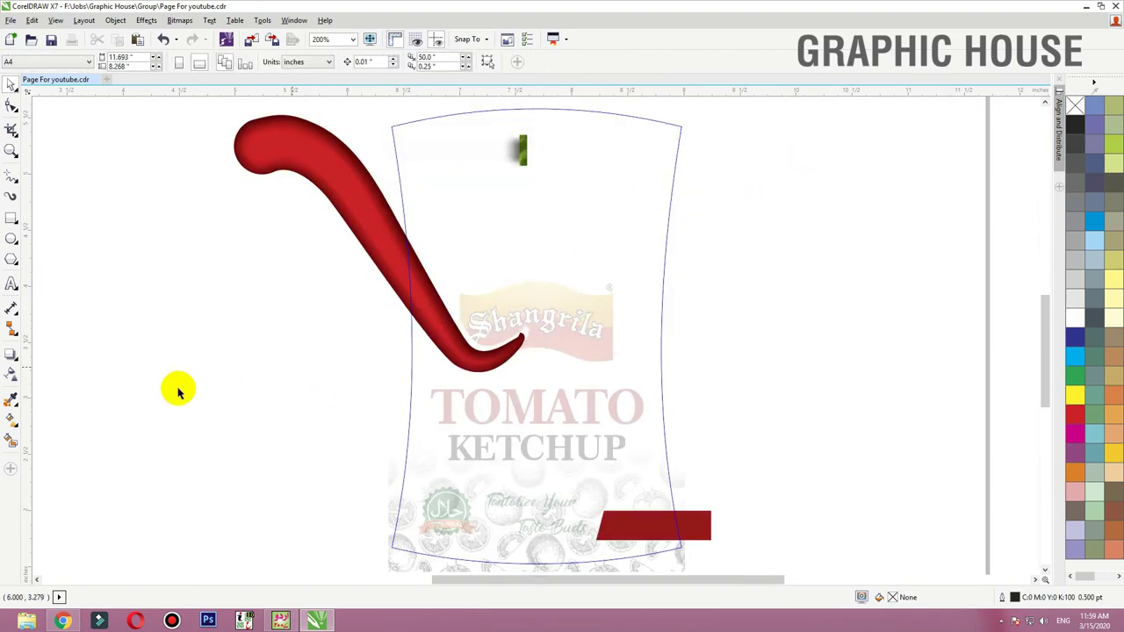
click(393, 281)
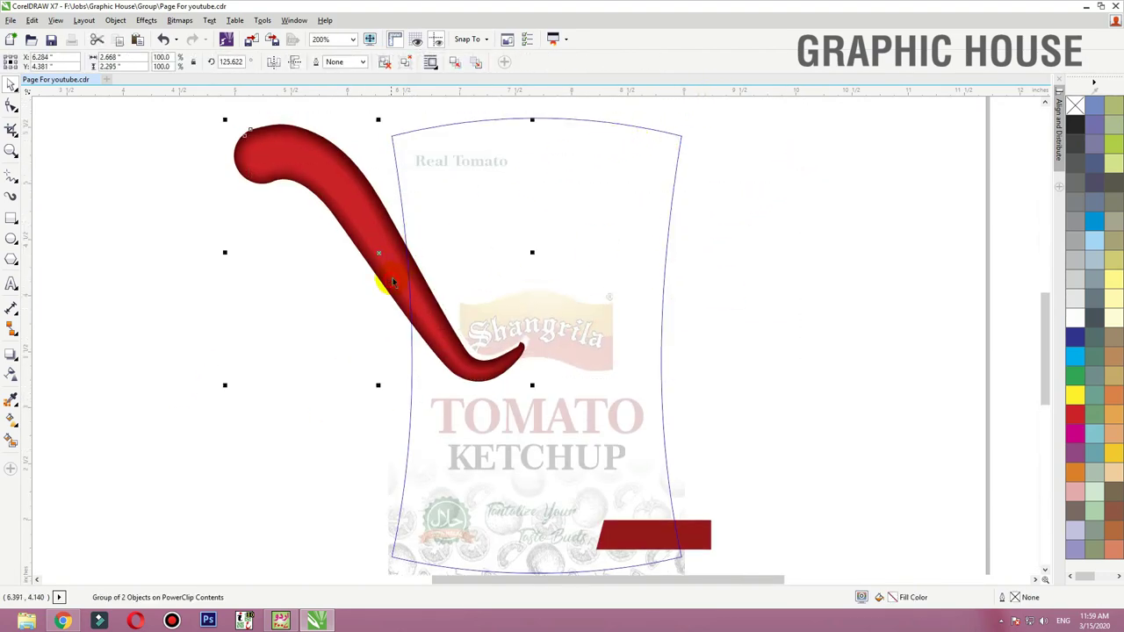
key(Delete)
ctrl+click(321, 243)
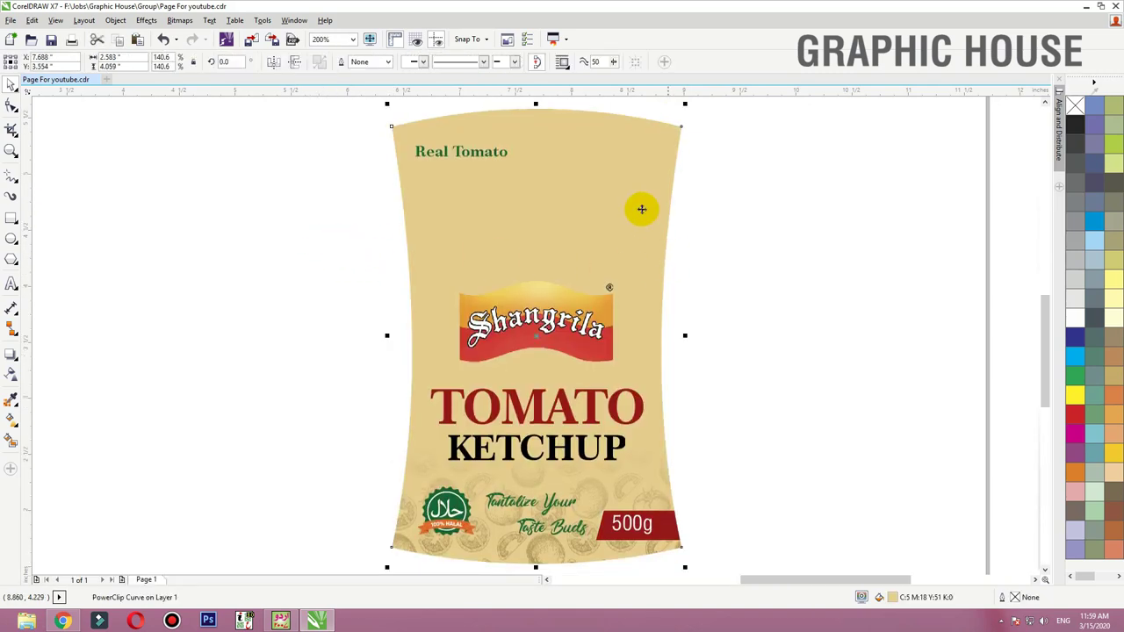
drag(642, 205, 707, 209)
key(ctrl+z)
Step: Switch to Chrome and search Google Images for "tomato background"
click(645, 387)
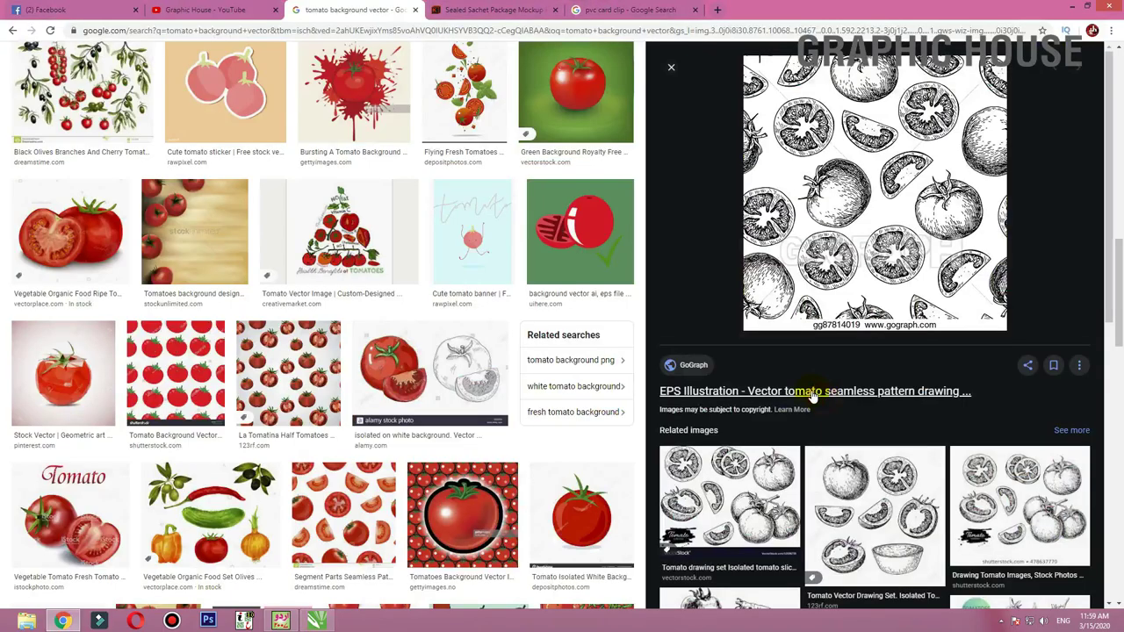
scroll(791, 387, up, 10)
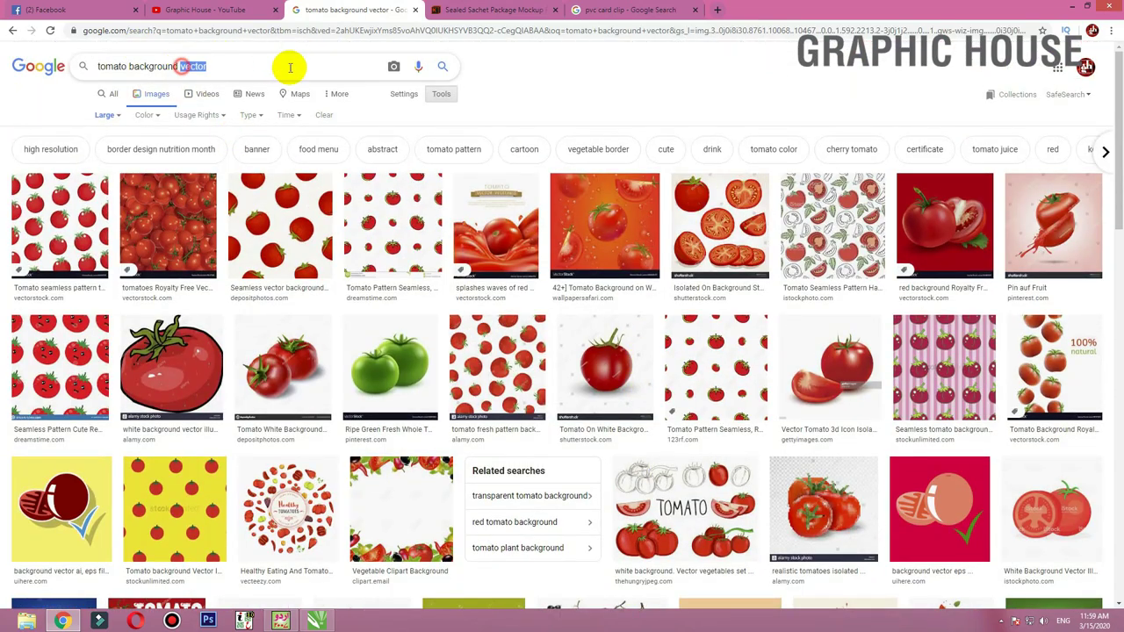
key(Return)
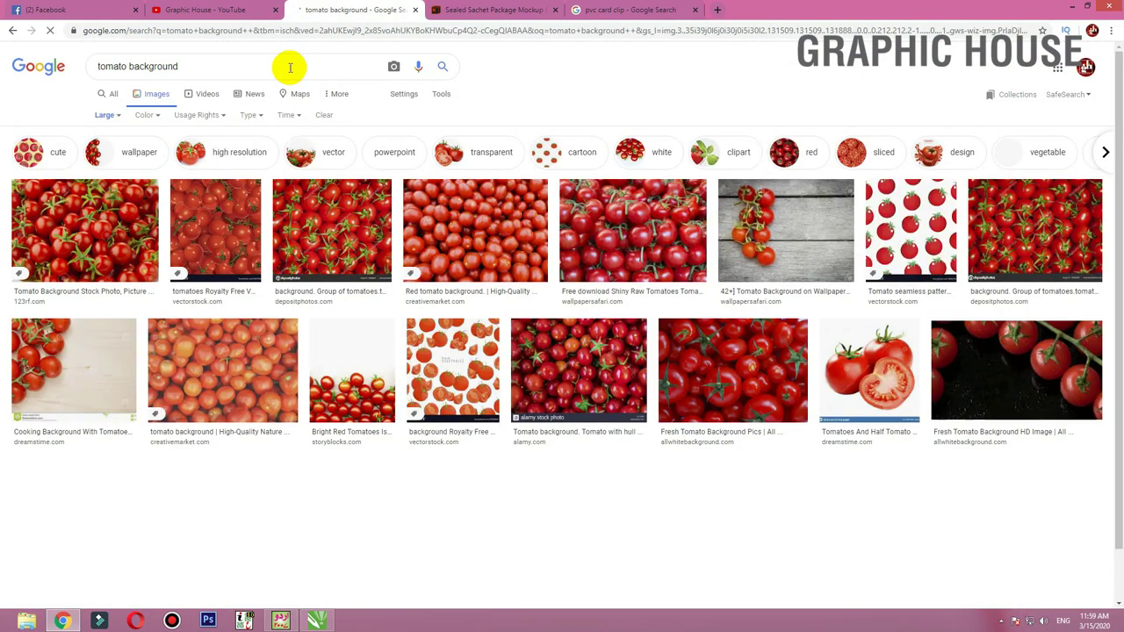
scroll(146, 157, down, 5)
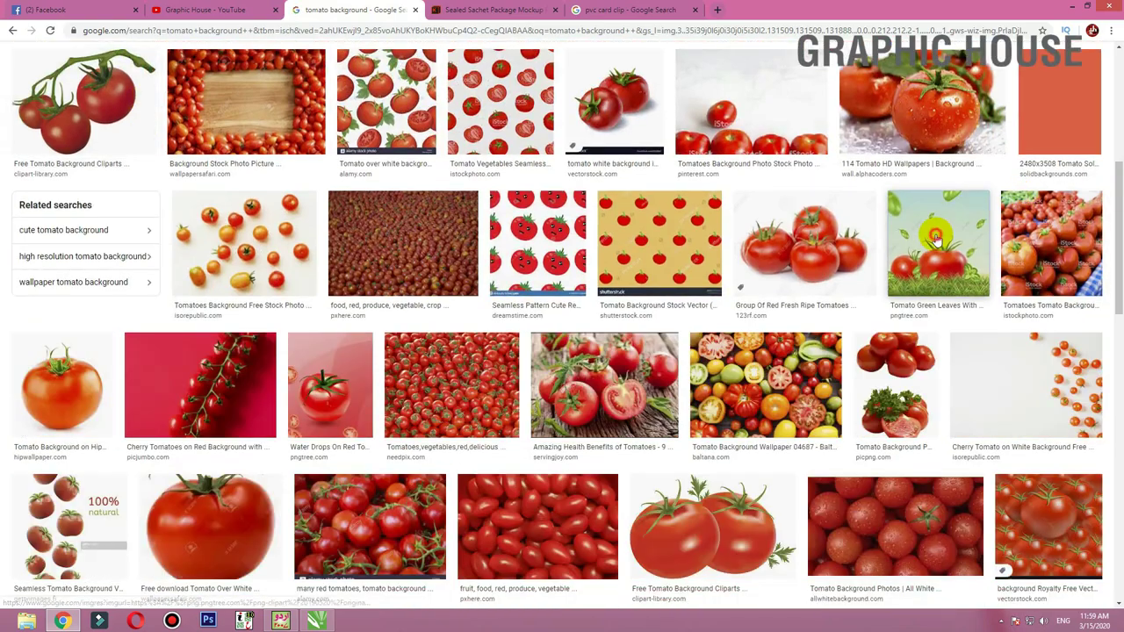
Step: Open the related SeekPNG picture of tomatoes with red splashes and green leaves, and copy the image
click(939, 236)
scroll(895, 259, down, 4)
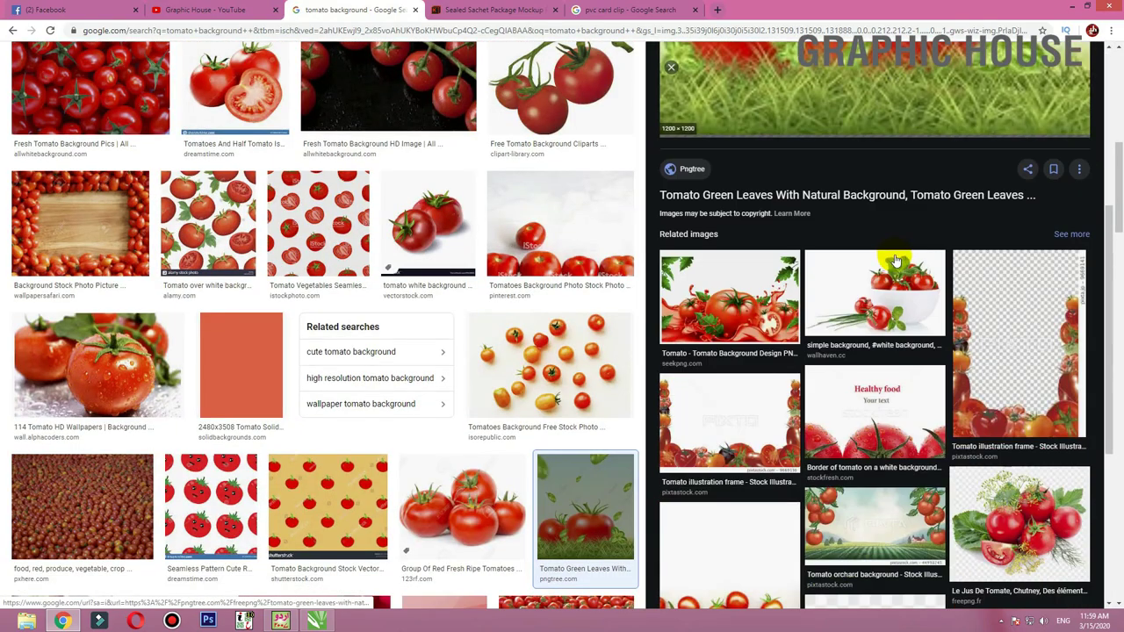
click(736, 281)
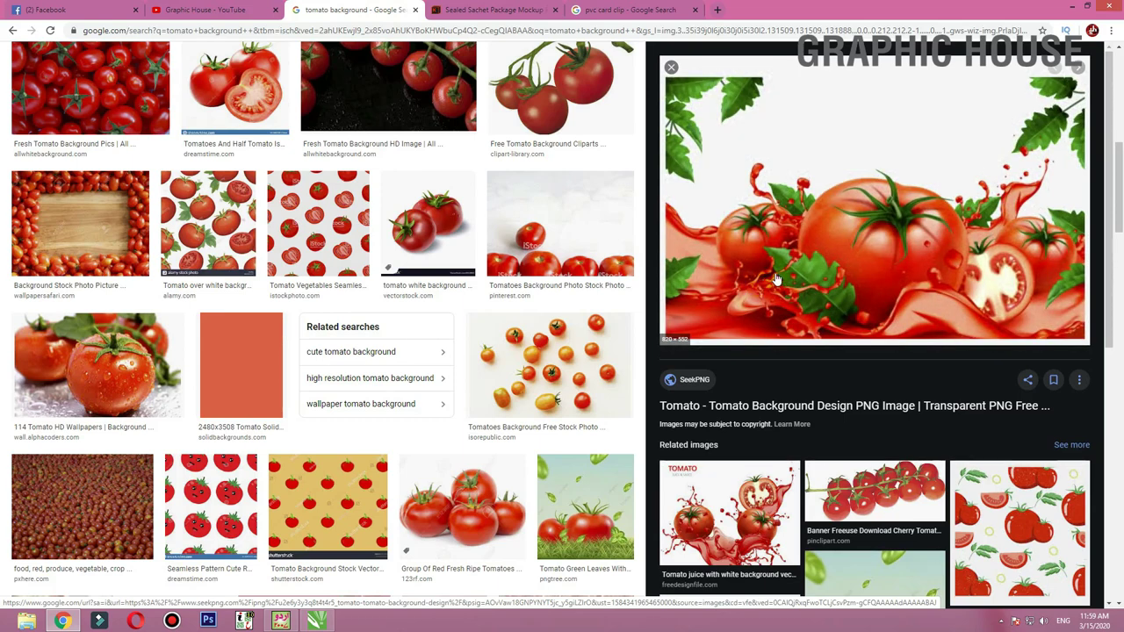
right_click(795, 239)
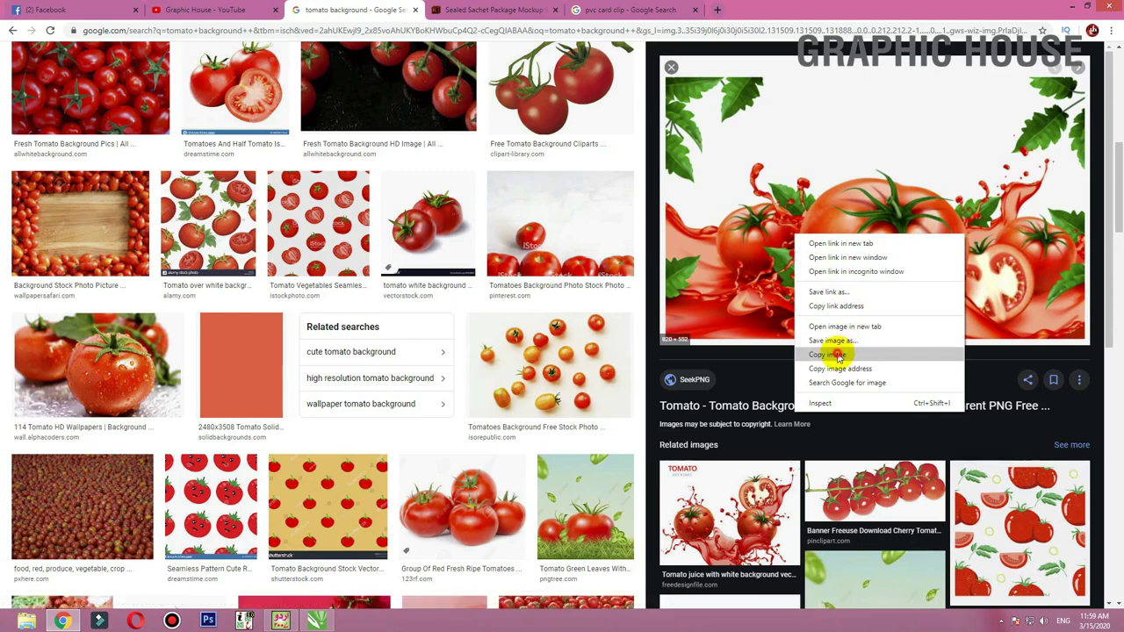
click(840, 352)
Step: Paste the tomato splash picture into the CorelDRAW page, scale it to about 2.6 × 1.75 in and place it left of the label
key(alt+Tab)
key(ctrl+v)
key(shift+F2)
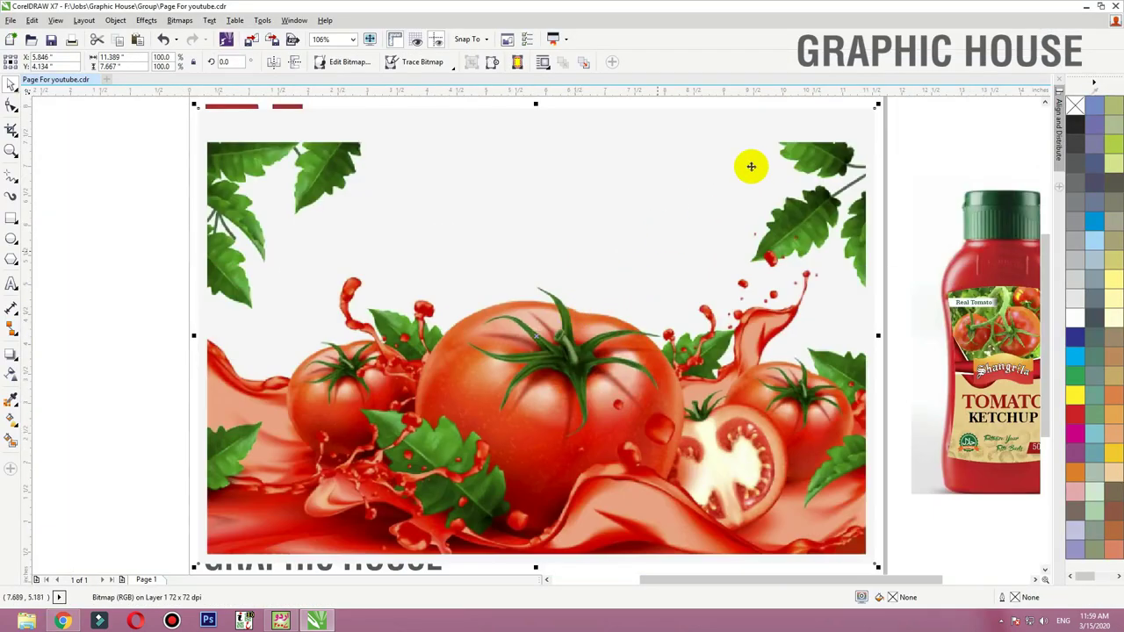
drag(877, 105, 614, 284)
drag(541, 325, 451, 360)
key(F2)
drag(406, 231, 761, 504)
Step: Take the Real Tomato text off the label and move the Shangrila logo and TOMATO KETCHUP title up into its upper half
click(602, 167)
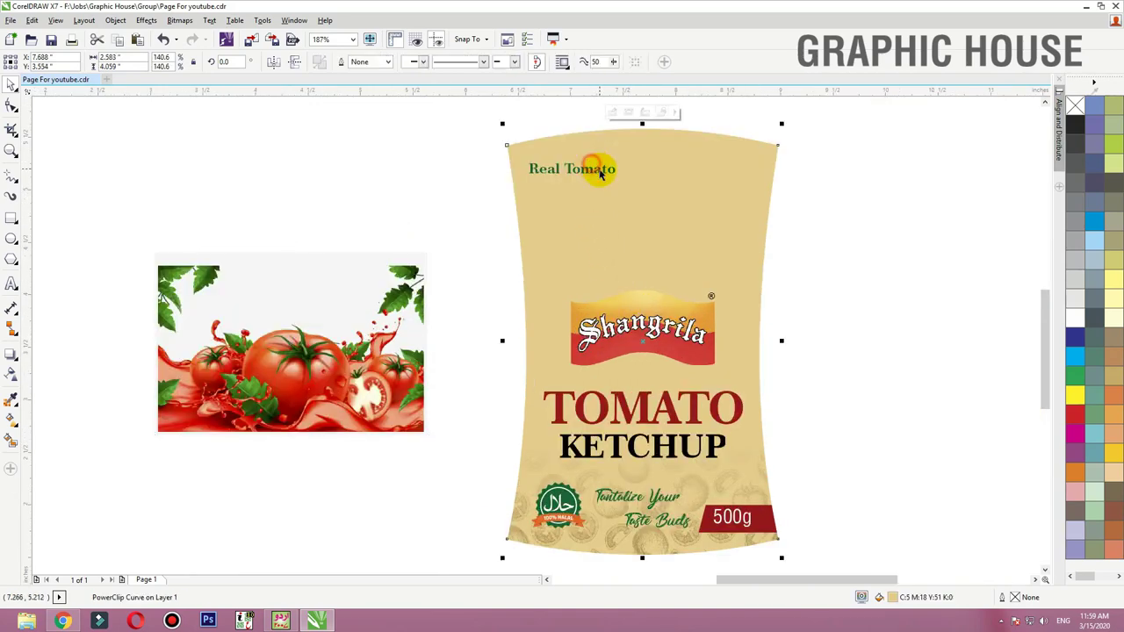
drag(600, 169, 408, 160)
drag(648, 338, 648, 204)
click(888, 241)
drag(878, 346, 474, 479)
drag(665, 448, 666, 334)
Step: Edit the label's PowerClip contents to move the tomato sketch pattern up behind the Shangrila logo
click(715, 409)
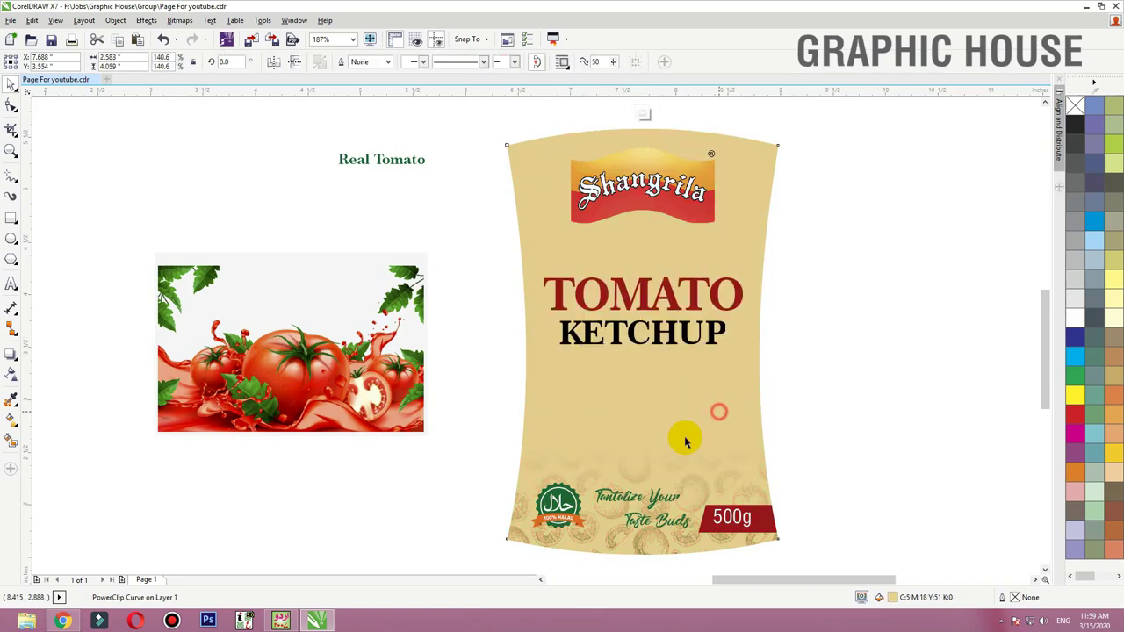
double_click(664, 512)
drag(664, 512, 680, 207)
ctrl+click(843, 244)
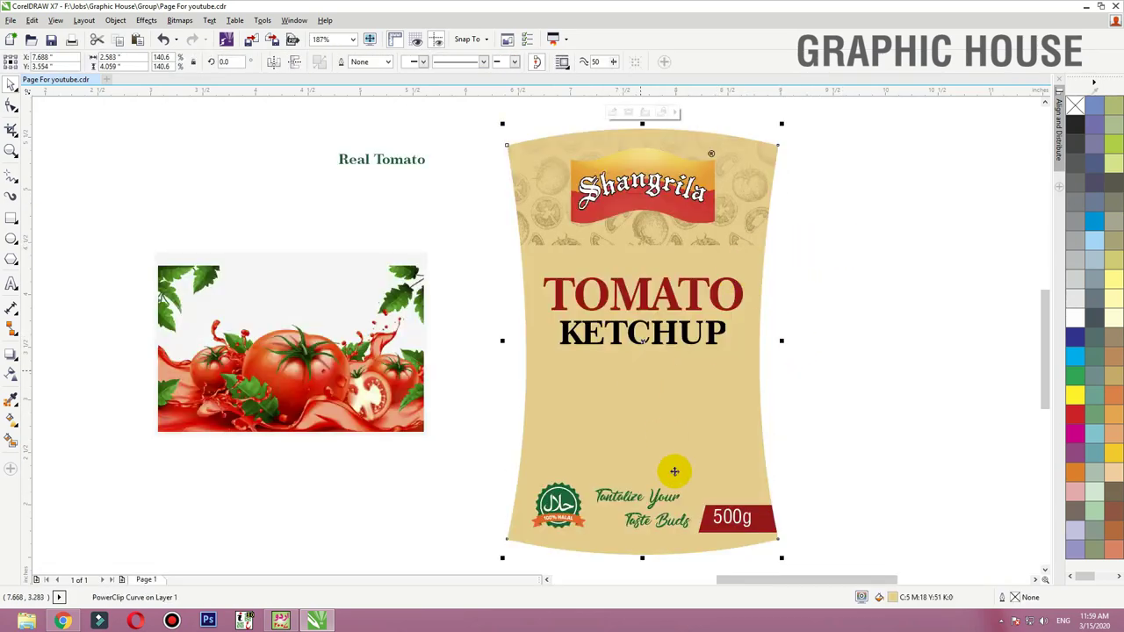
drag(875, 410, 787, 507)
click(858, 466)
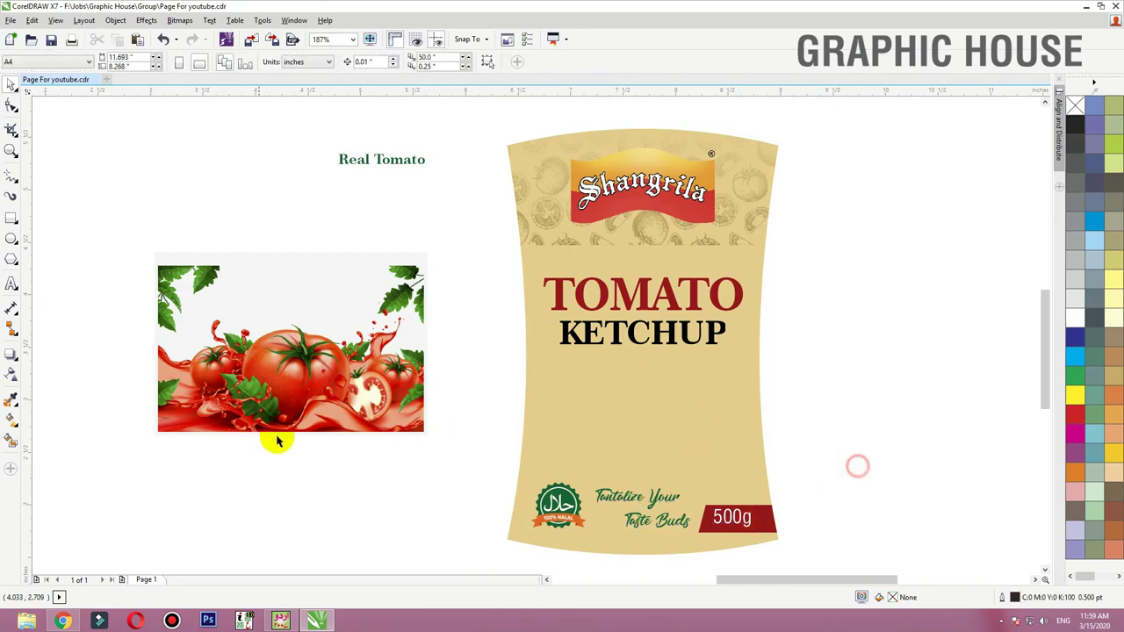
Step: Place the tomato splash picture over the label's lower part and PowerClip it inside the label shape
drag(306, 374, 653, 493)
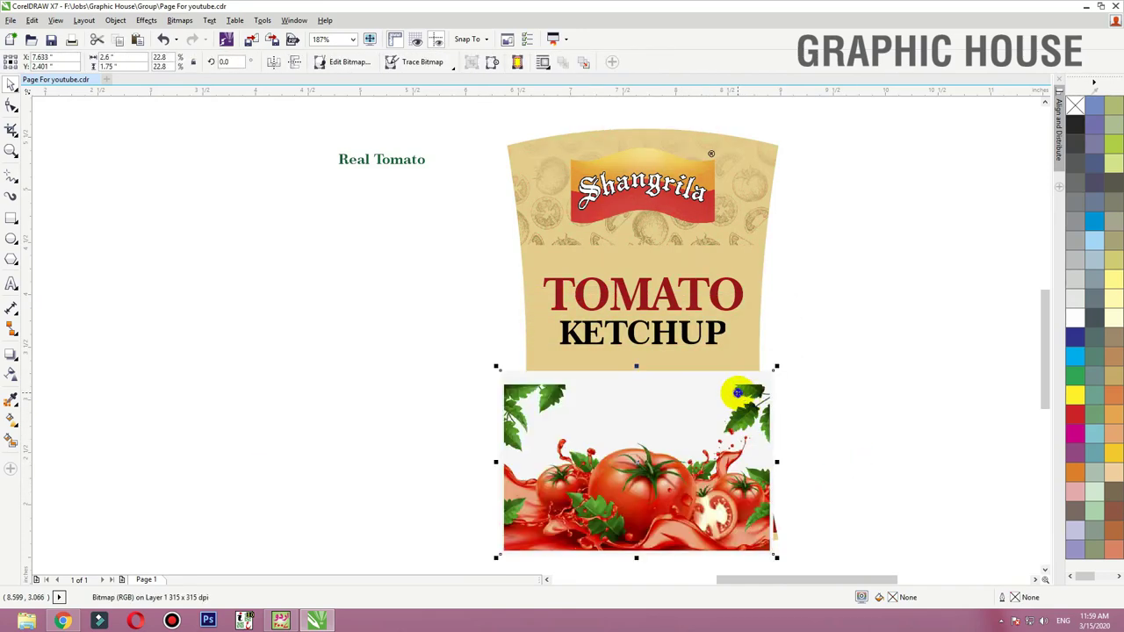
right_click(737, 393)
click(791, 175)
click(754, 353)
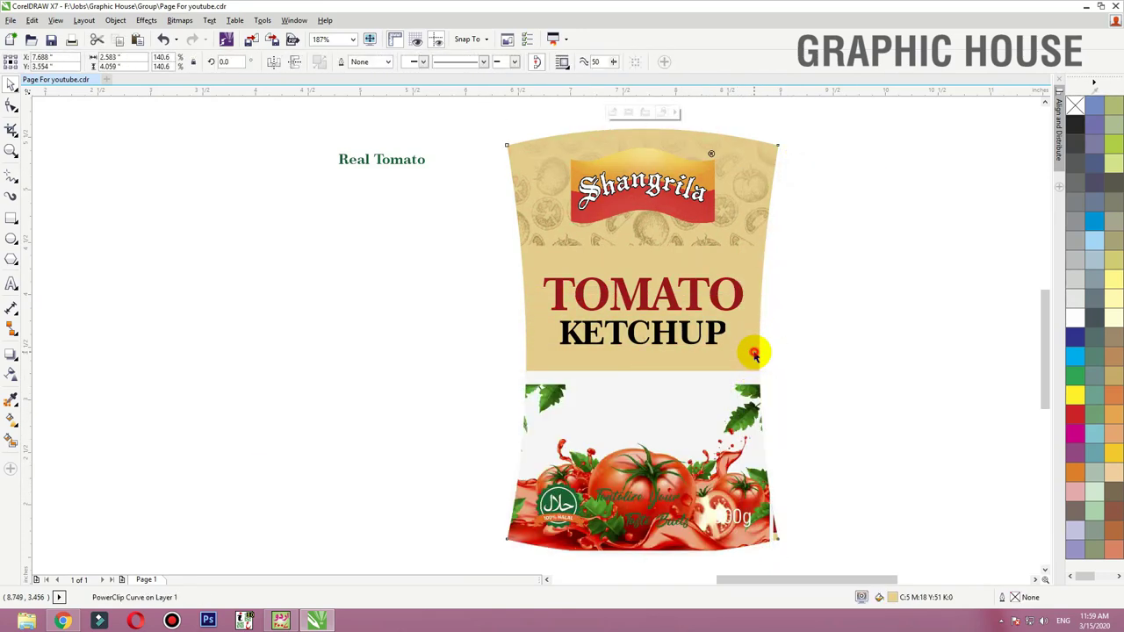
Step: Inside the PowerClip, raise the tomato splash picture slightly and enlarge it to about 2.704 in wide
ctrl+click(704, 408)
drag(883, 302, 378, 573)
scroll(657, 350, up, 1)
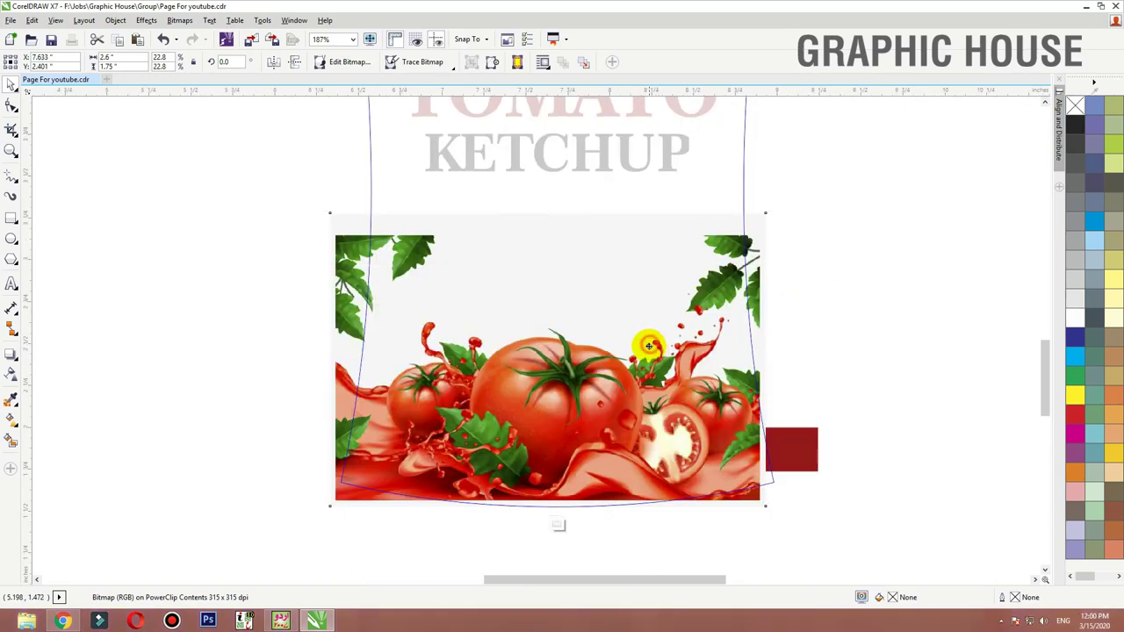
drag(649, 346, 655, 328)
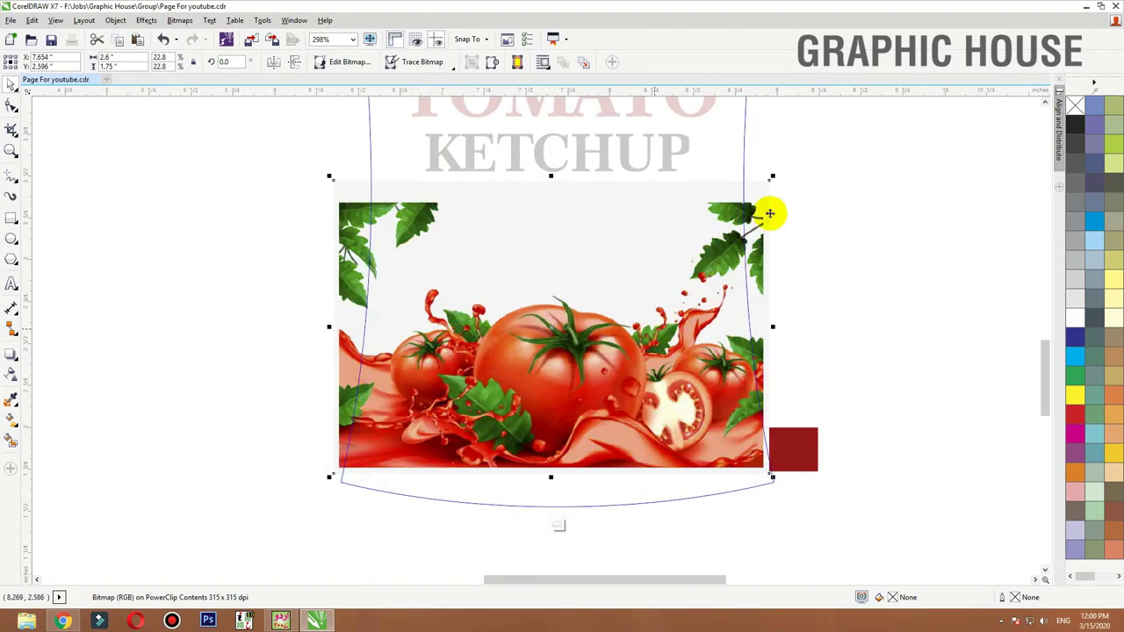
drag(775, 173, 786, 167)
Step: Mirror a copy of the tomato picture downward and trim the light border along the original's bottom edge with the Shape tool
drag(559, 167, 562, 522)
key(F10)
drag(817, 475, 462, 503)
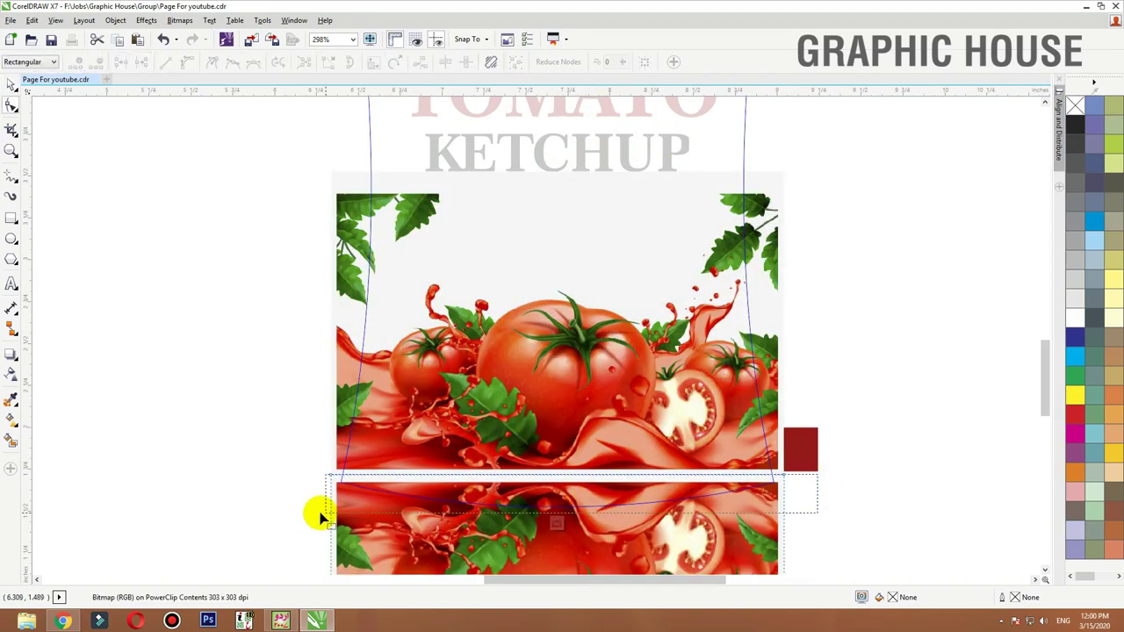
drag(321, 514, 321, 445)
drag(784, 475, 785, 488)
click(775, 460)
drag(845, 456, 314, 484)
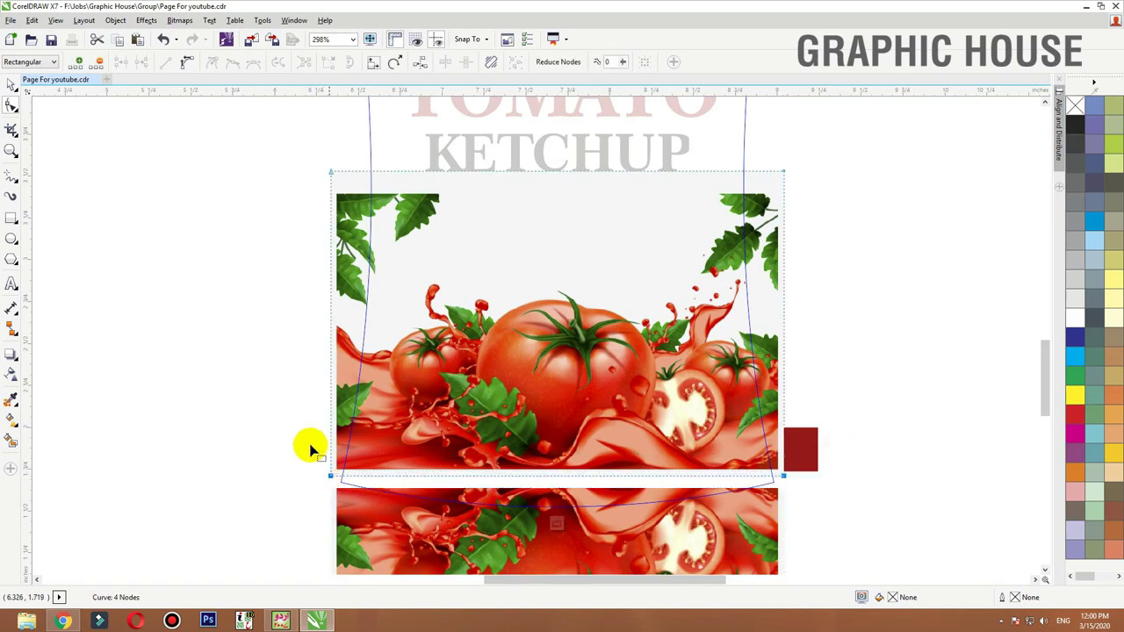
key(Up)
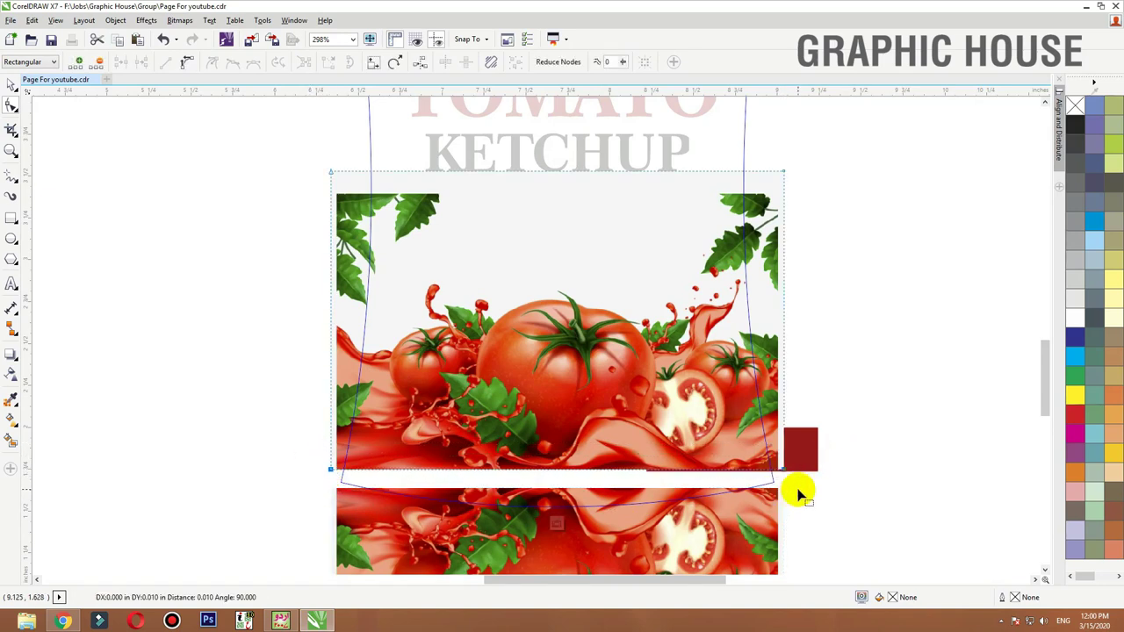
Step: Move the mirrored copy up against the original picture's bottom edge and finish editing the PowerClip
key(space)
drag(730, 516, 730, 495)
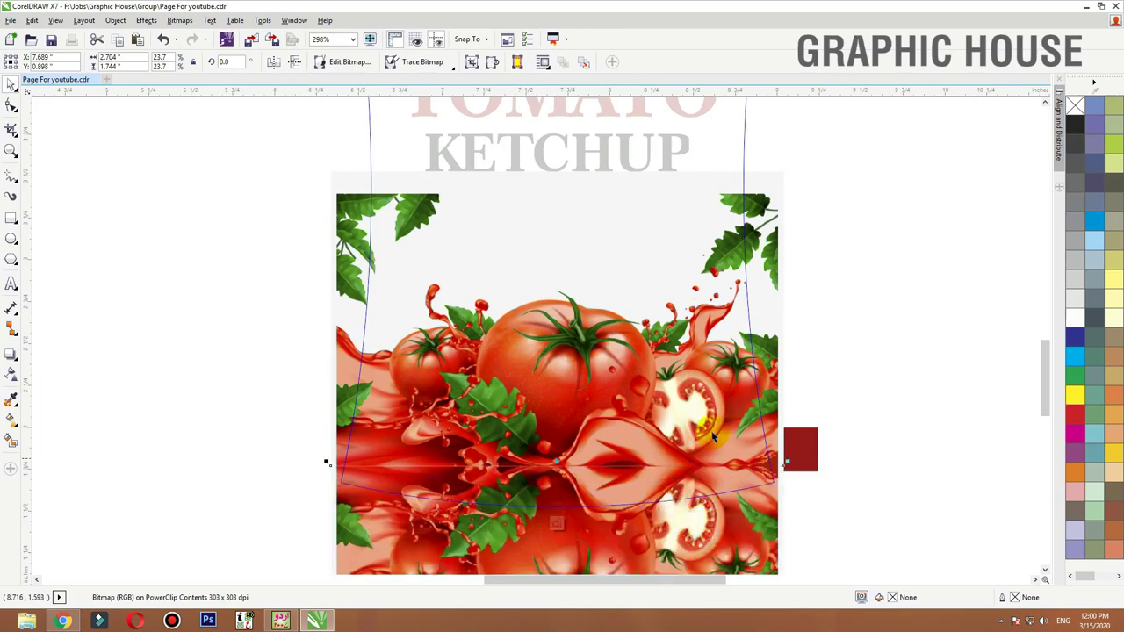
shift+click(689, 388)
scroll(659, 343, down, 1)
drag(659, 373, 659, 375)
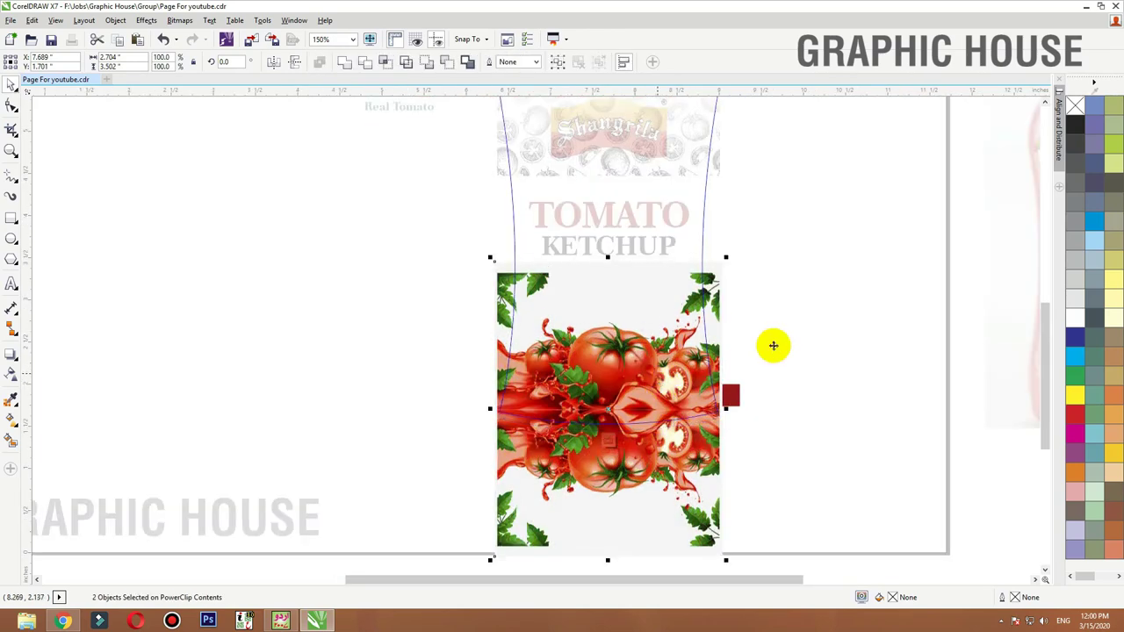
ctrl+click(772, 347)
Step: Reopen the PowerClip contents and shift both tomato pictures slightly down together
key(F2)
drag(787, 316, 401, 465)
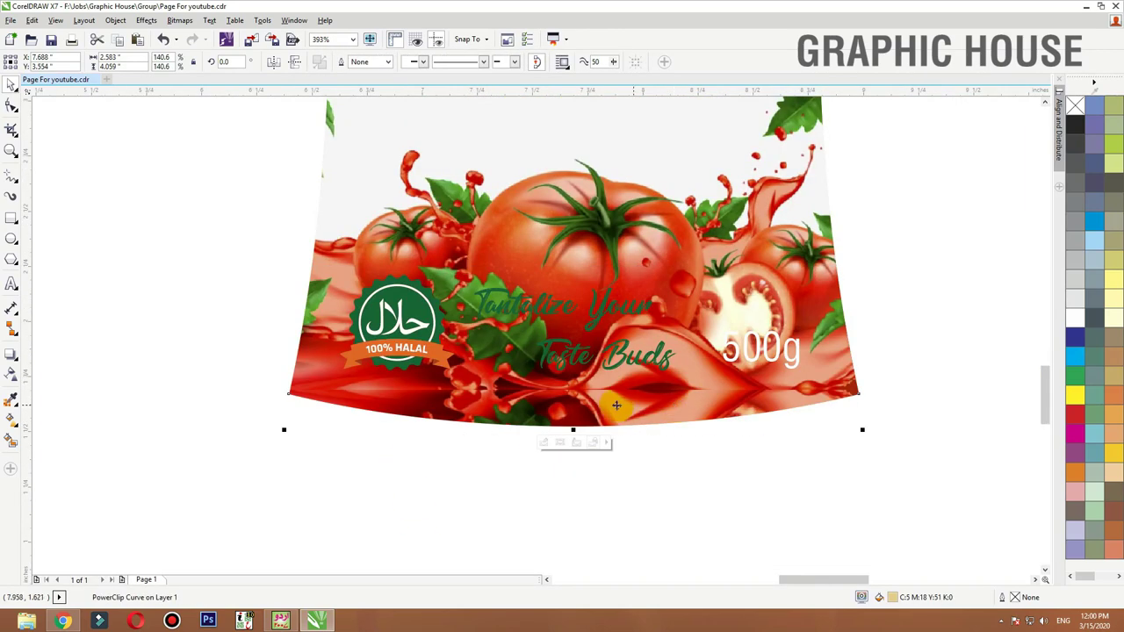
ctrl+click(609, 418)
click(603, 408)
shift+click(600, 274)
drag(592, 275, 589, 284)
Step: Bring the weight banner in front of the tomato pictures and recolour it Deep Yellow with black 500g text
click(892, 345)
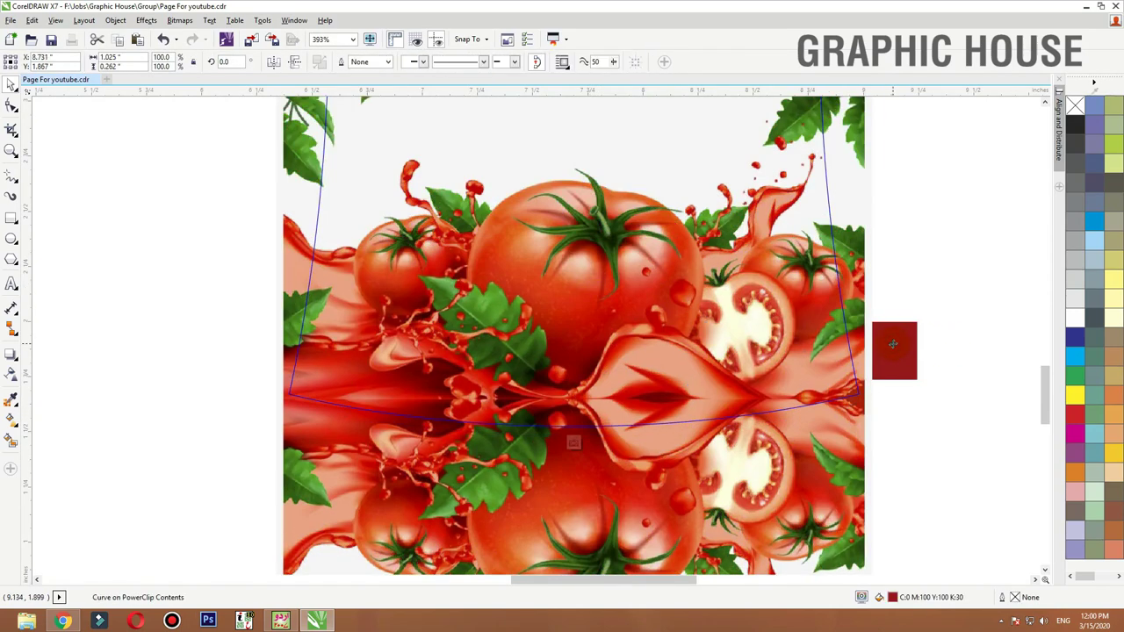
key(shift+Page_Up)
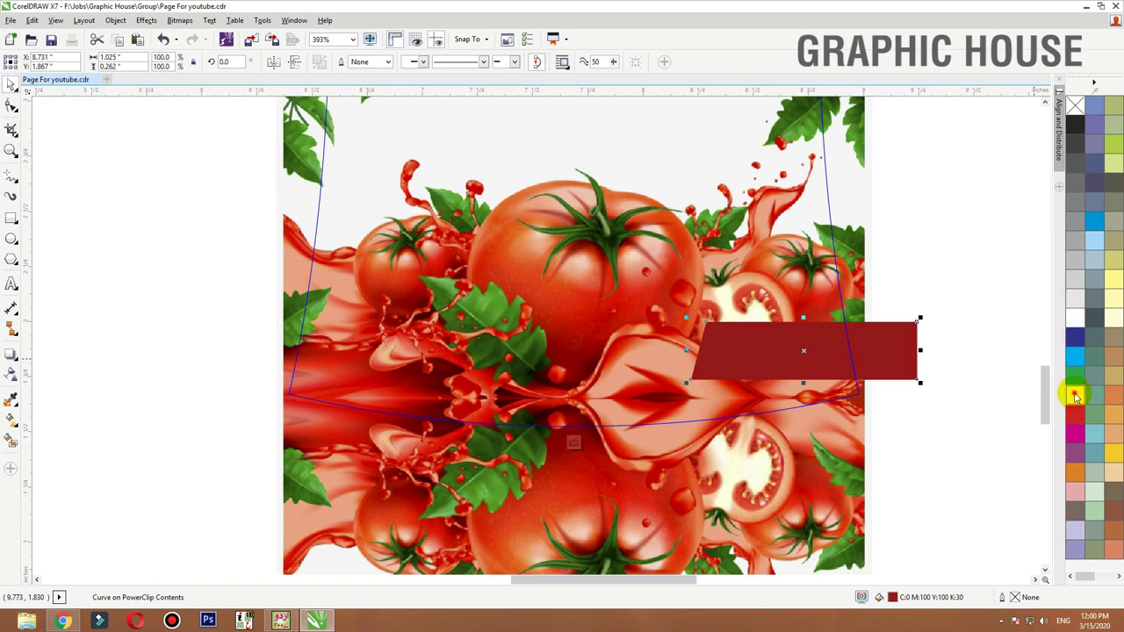
click(1075, 396)
click(1113, 453)
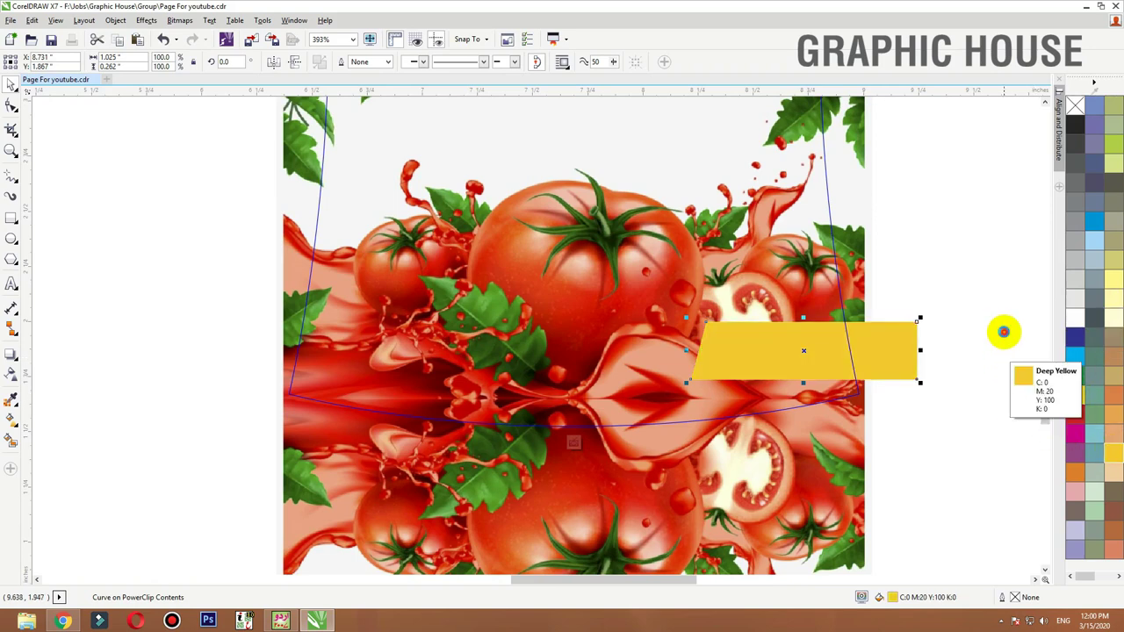
ctrl+click(1004, 332)
ctrl+click(782, 351)
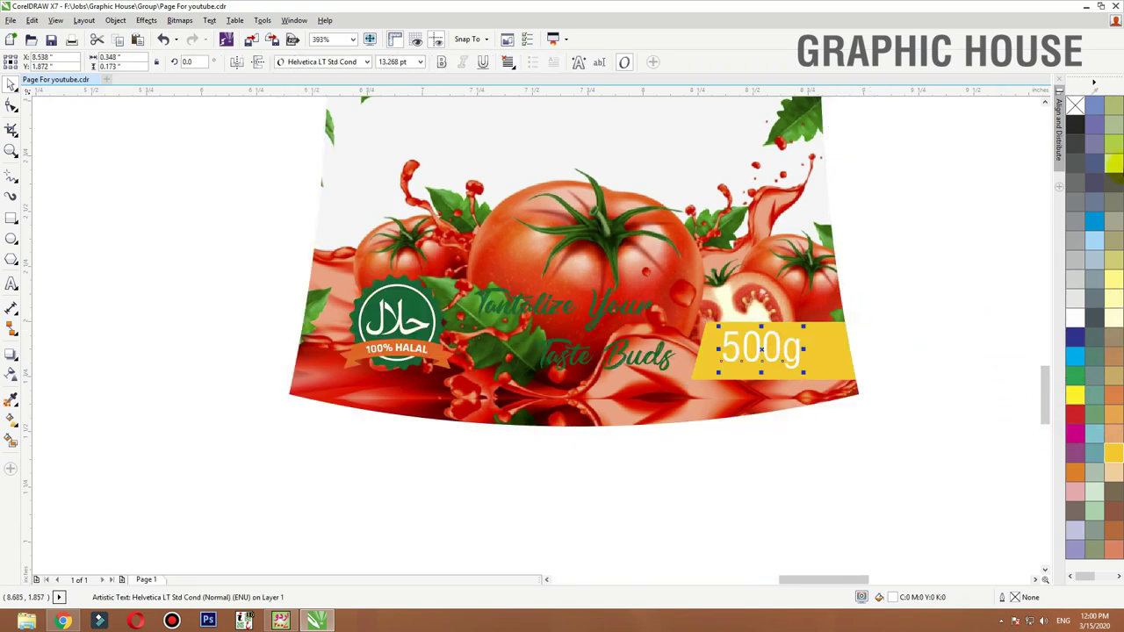
click(1075, 126)
Step: Move the Tantalize Your Taste Buds slogan and the halal badge off the label to its right side
drag(575, 356, 910, 189)
drag(458, 271, 417, 294)
scroll(375, 345, down, 1)
drag(375, 344, 700, 348)
Step: Give the label shape and its inner contour a 90% black hairline outline, and select the label shape
drag(635, 164, 536, 205)
right_click(1079, 133)
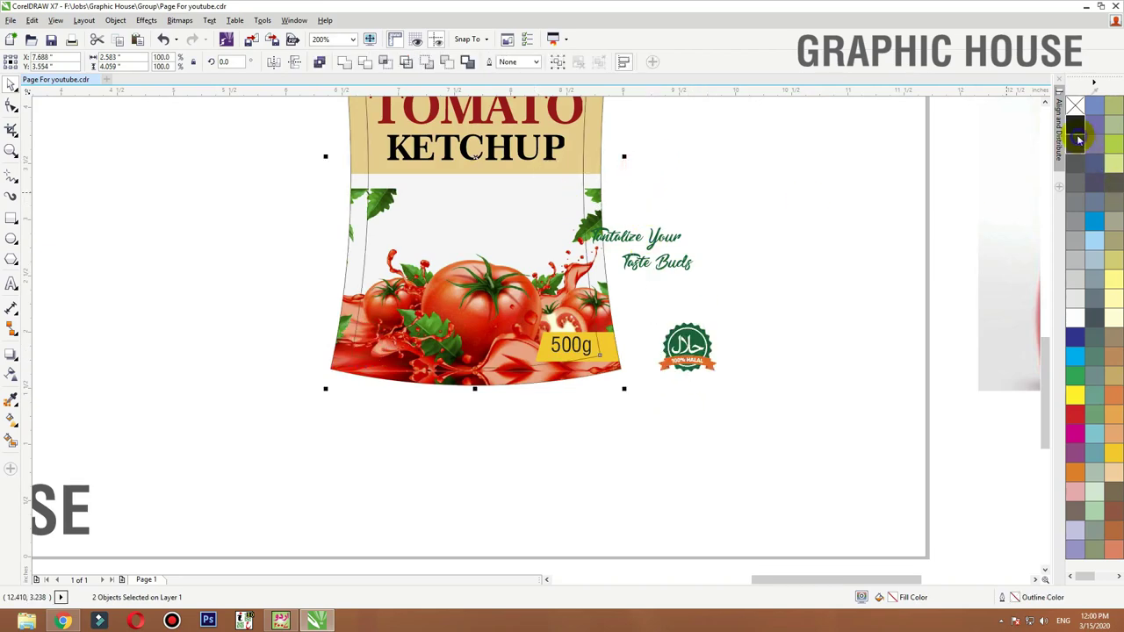
key(shift+F2)
click(751, 340)
click(654, 366)
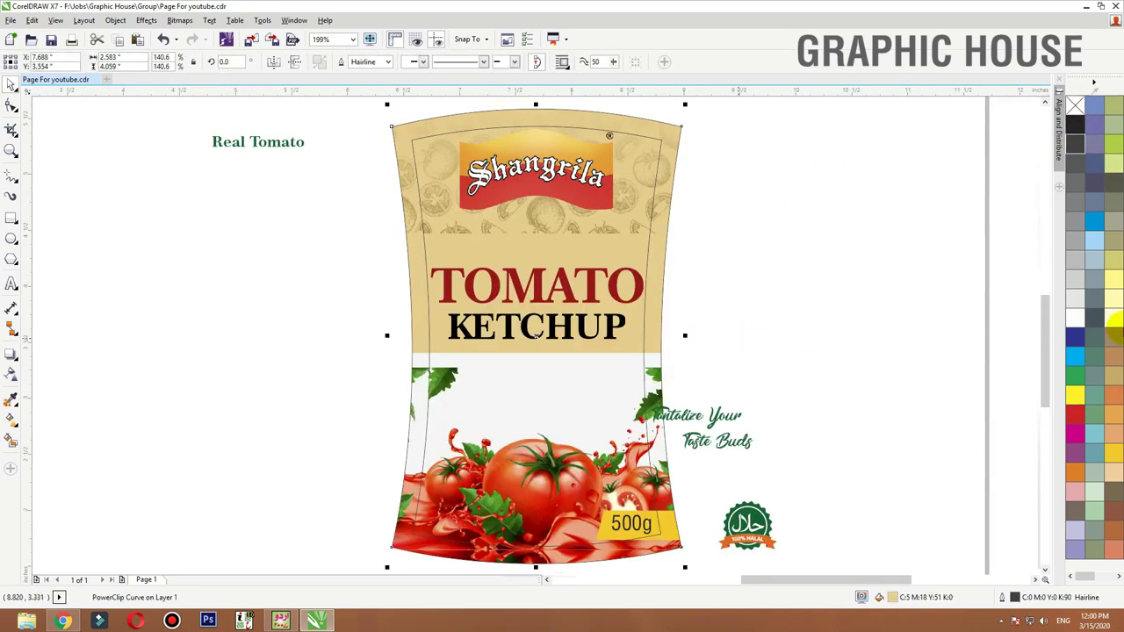
Step: Fill the label shape white, and fade the tomato picture's upper part with a linear transparency inside the PowerClip
click(1077, 322)
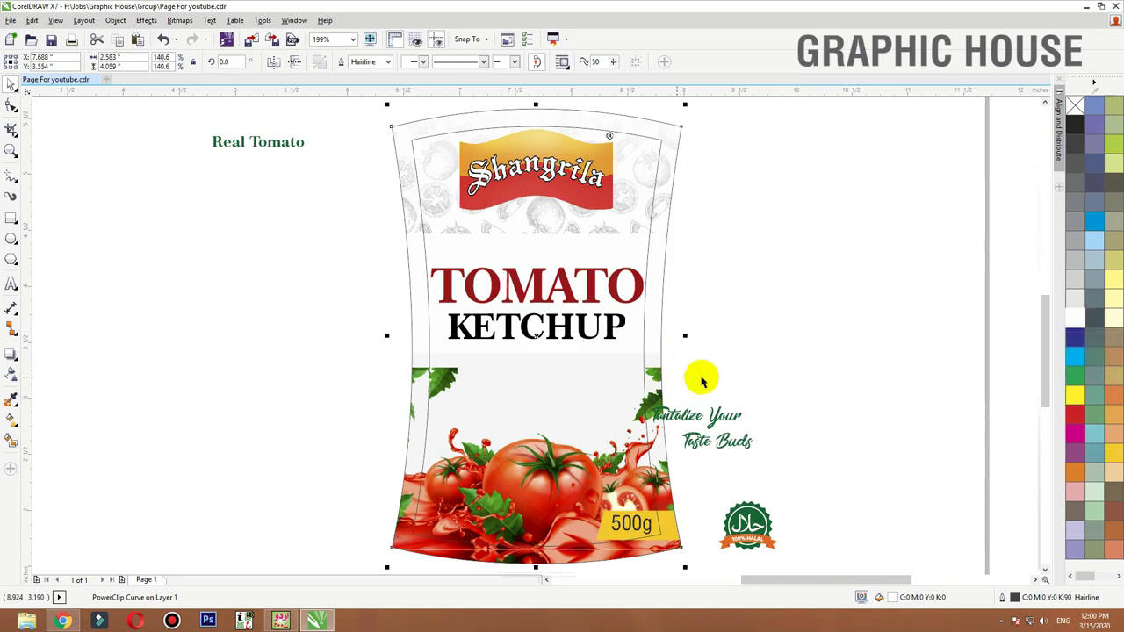
double_click(654, 380)
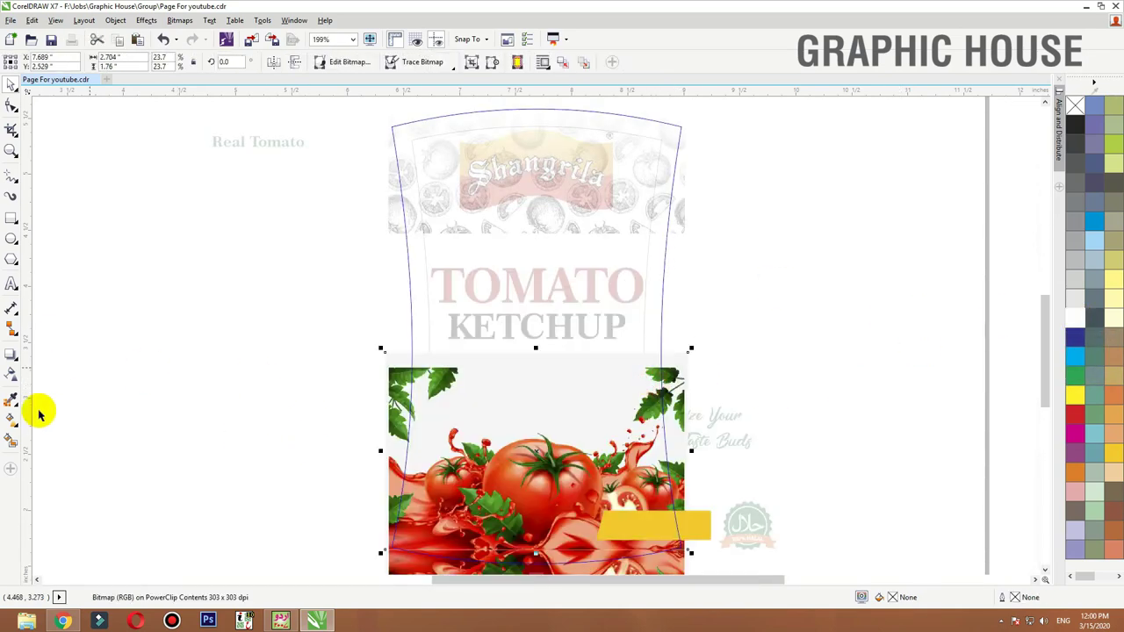
click(11, 376)
drag(534, 426, 535, 452)
key(space)
ctrl+click(801, 321)
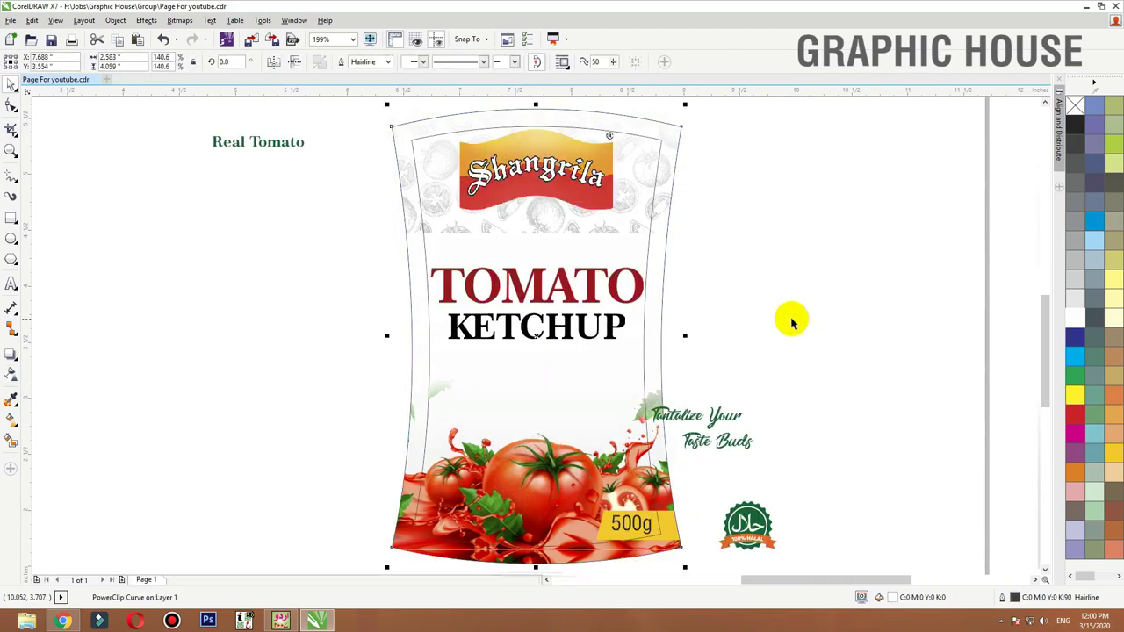
key(Escape)
Step: Place the halal badge and the Tantalize Your Taste Buds slogan side by side on the label, below the KETCHUP text
drag(747, 525, 477, 391)
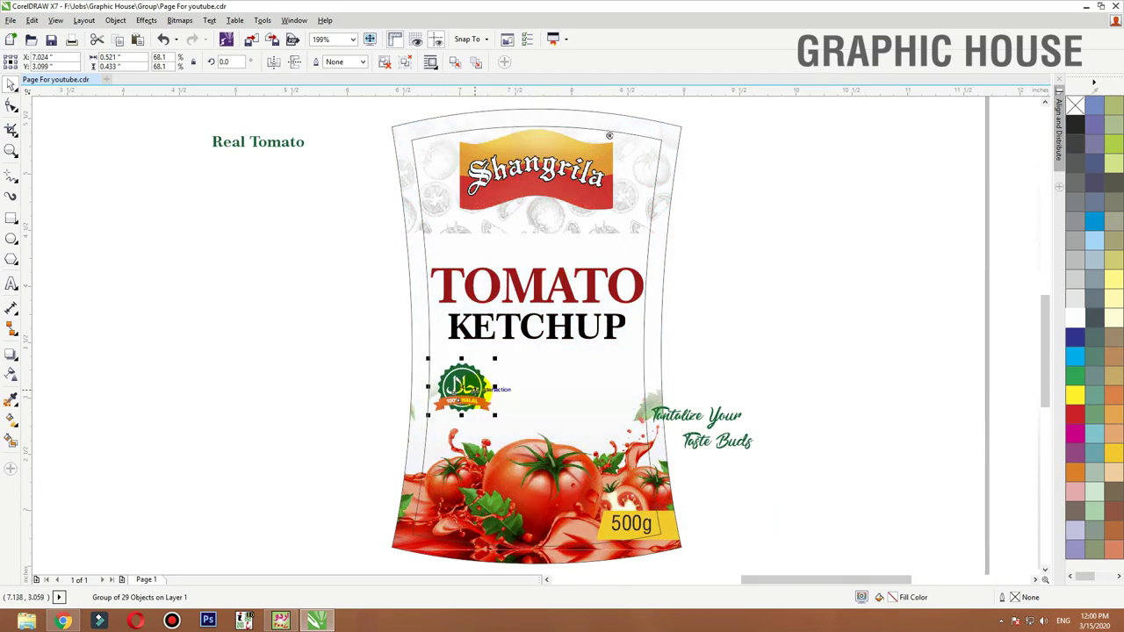
drag(695, 419, 560, 383)
drag(623, 366, 637, 360)
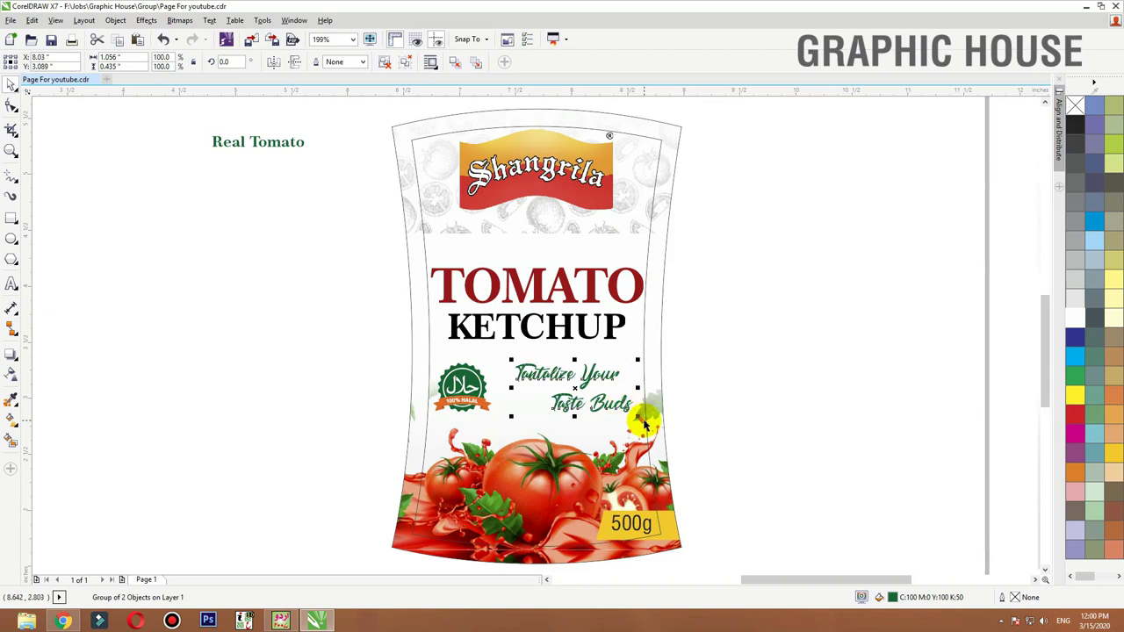
click(644, 423)
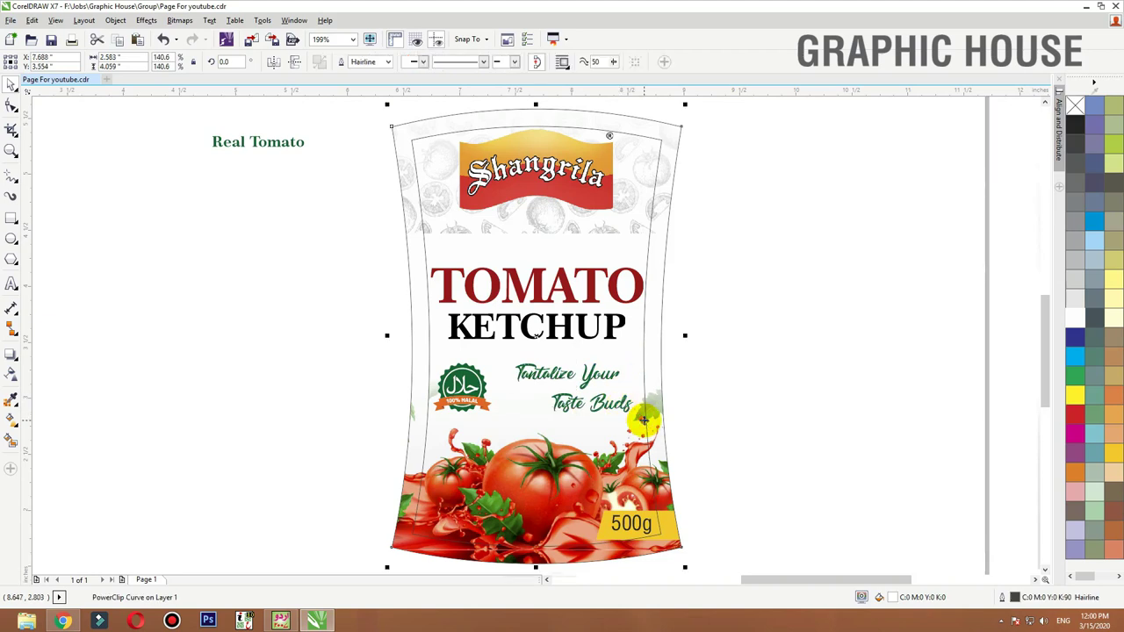
click(708, 426)
Step: Shift the TOMATO and KETCHUP texts slightly down together
click(622, 295)
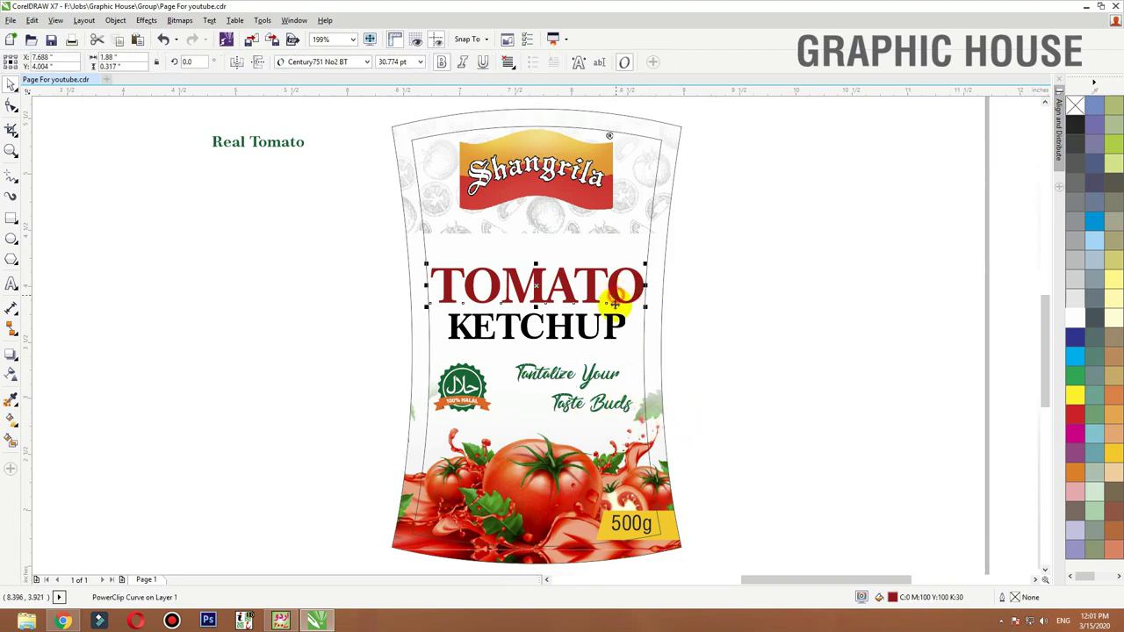
shift+click(612, 325)
drag(613, 326, 611, 339)
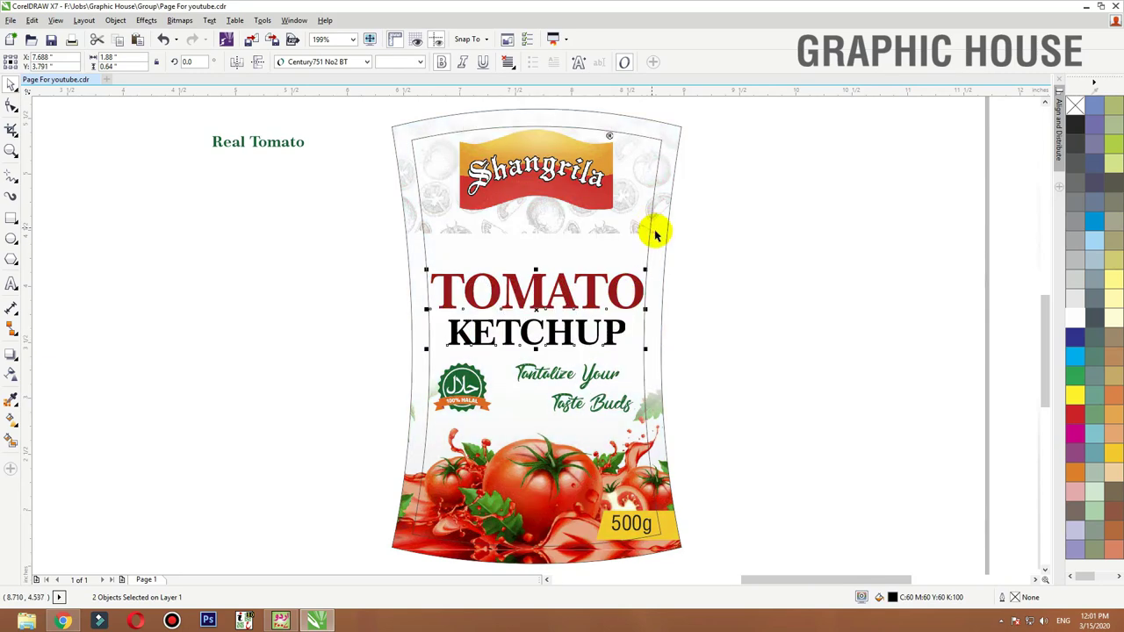
Step: Inside the label's PowerClip, draw a red rectangle about 2.95 × 1.59 inches over the upper part, without outline, behind the sketch pattern
double_click(655, 232)
click(726, 260)
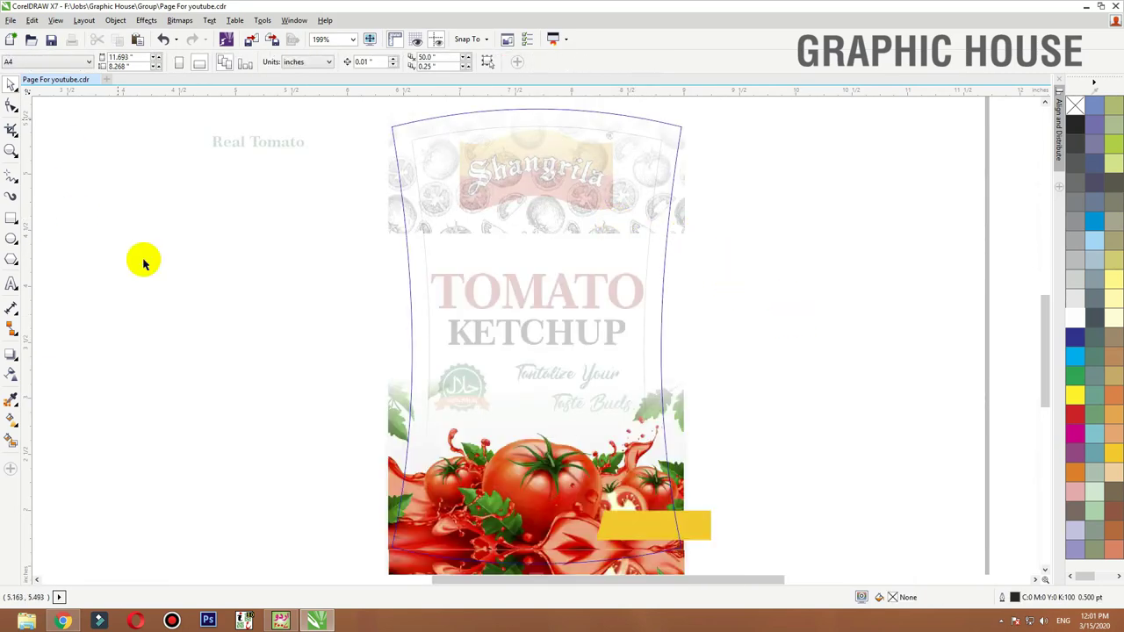
click(12, 220)
drag(366, 115, 696, 292)
click(1075, 412)
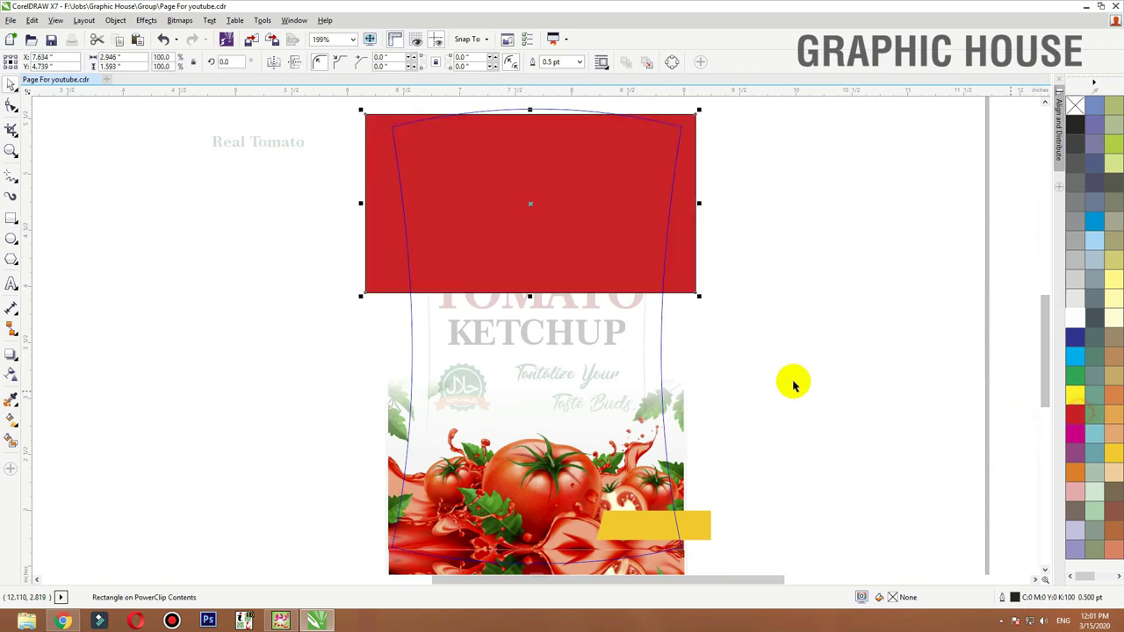
scroll(746, 297, up, 1)
click(621, 338)
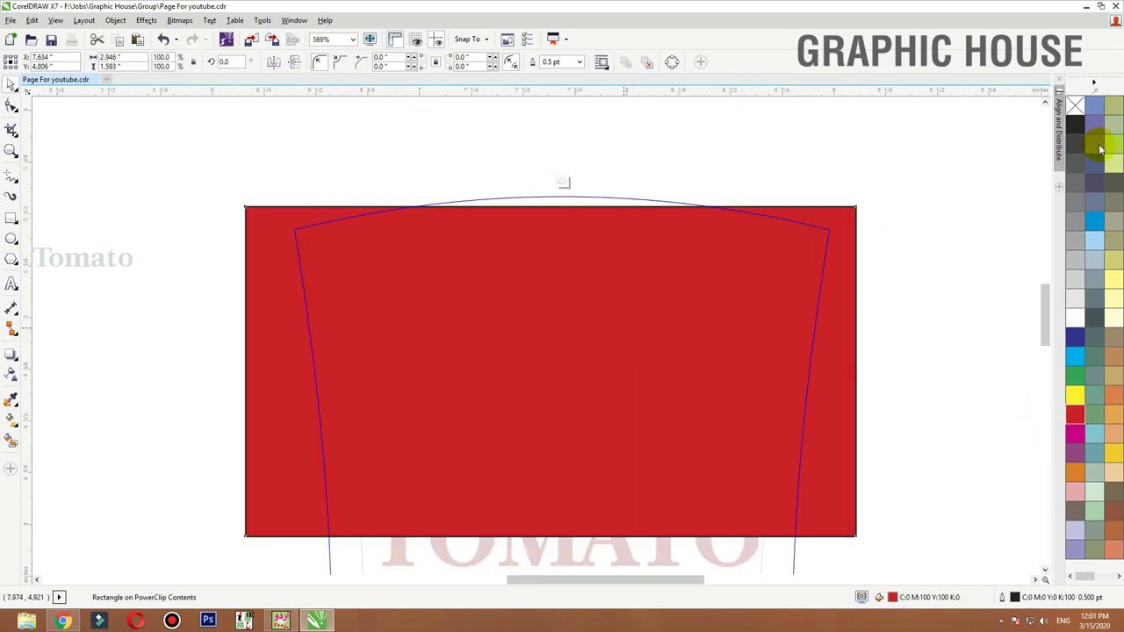
right_click(1077, 107)
key(shift+Page_Down)
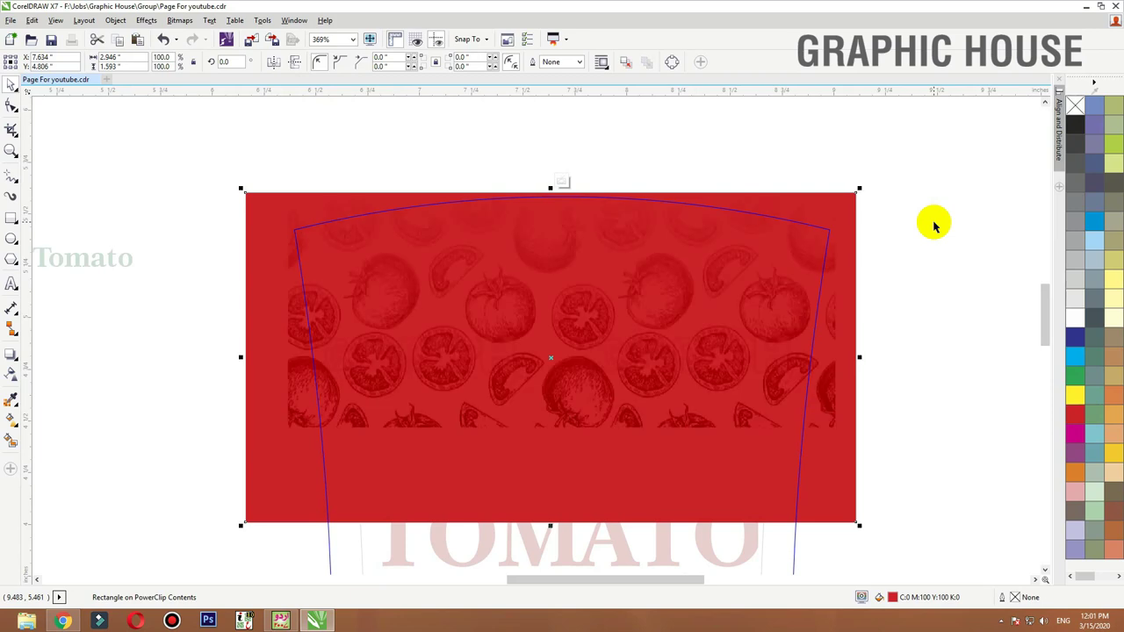
Step: Reverse the sketch pattern's linear transparency to fade downward, enlarge the pattern to about 3.1 inches wide and shift it slightly down
click(567, 322)
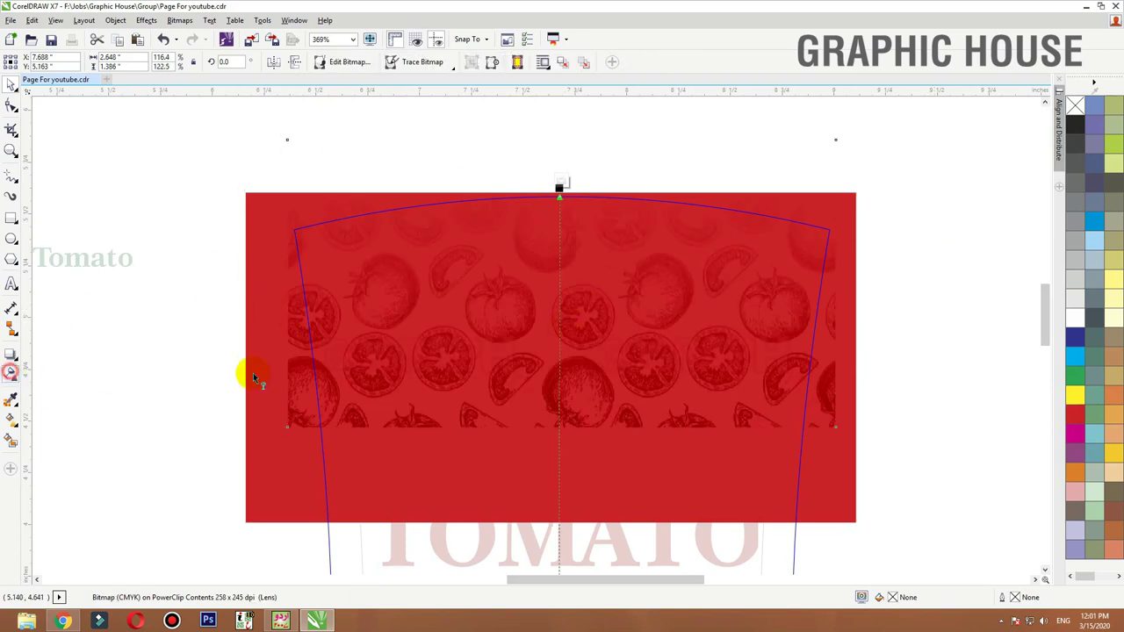
drag(519, 449, 520, 481)
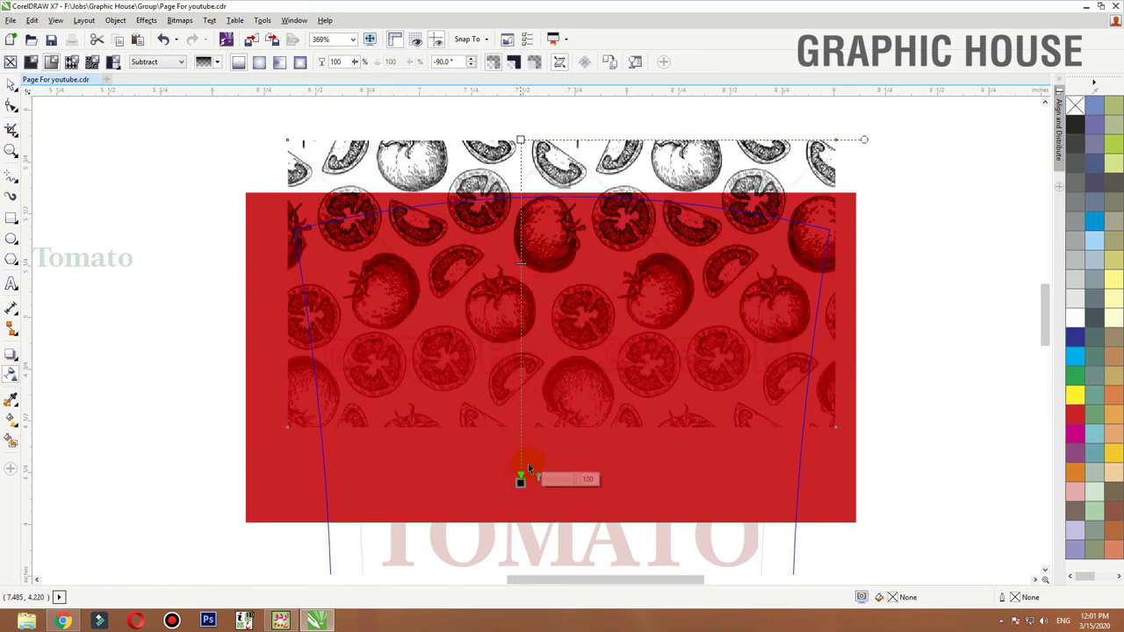
key(space)
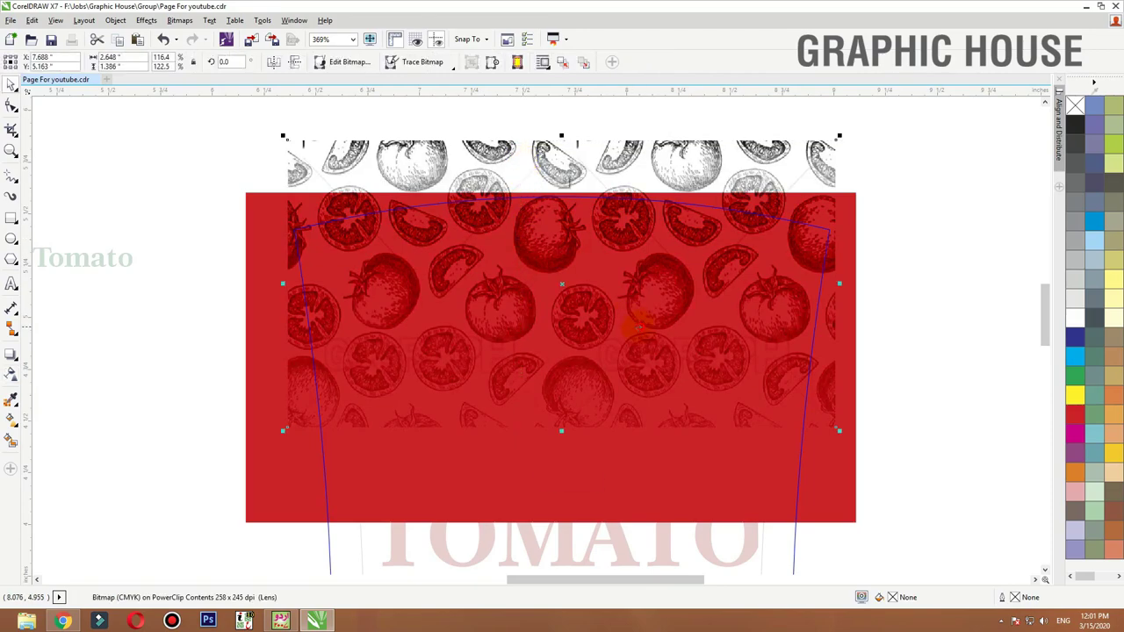
drag(833, 436, 877, 497)
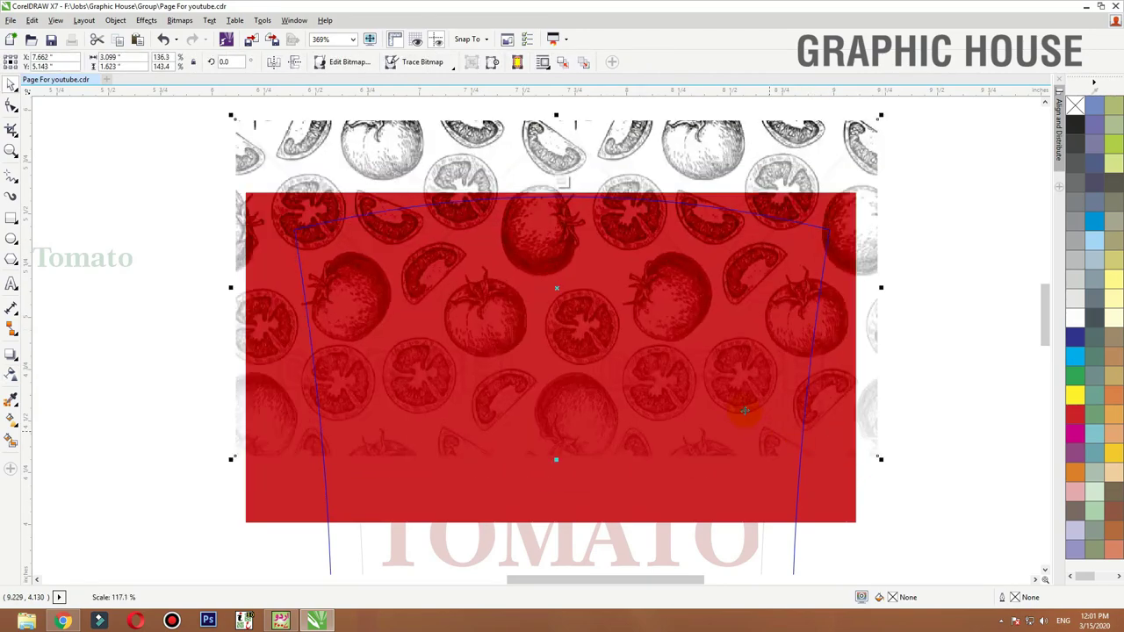
drag(741, 411, 741, 429)
Step: PowerClip the sketch pattern inside the red rectangle and finish editing the label contents
right_click(711, 304)
click(782, 188)
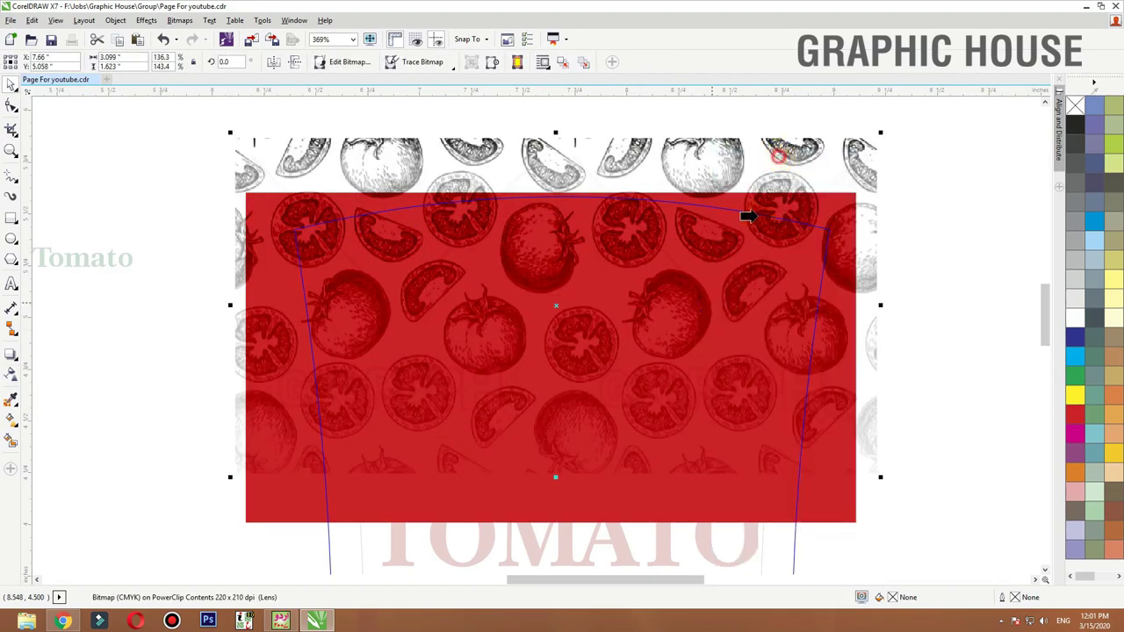
click(705, 443)
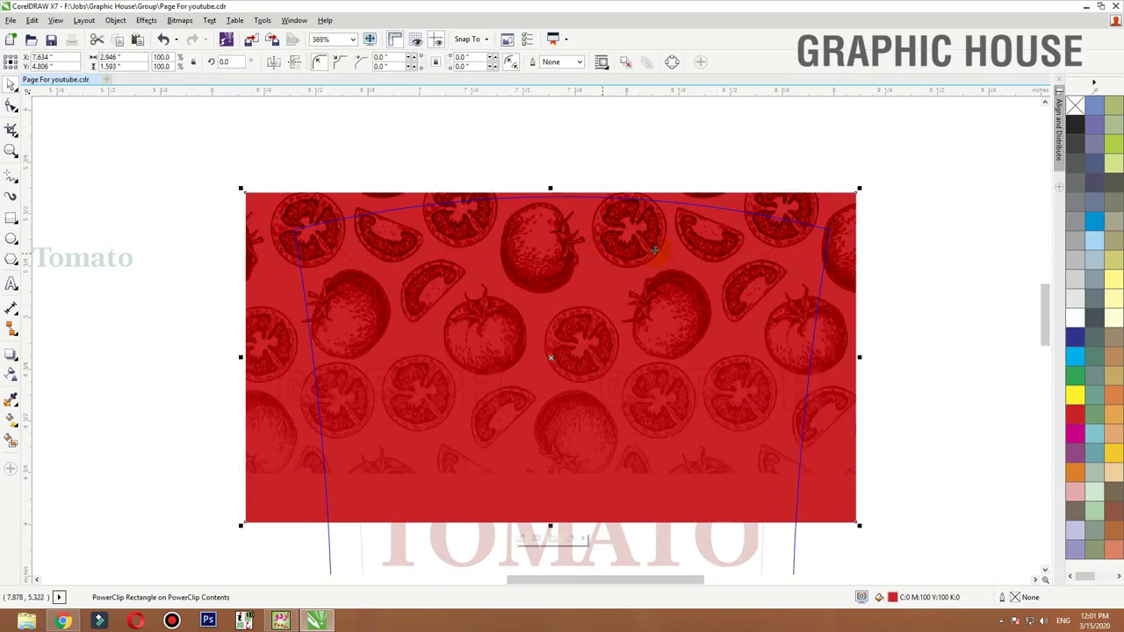
scroll(654, 250, down, 2)
ctrl+click(787, 221)
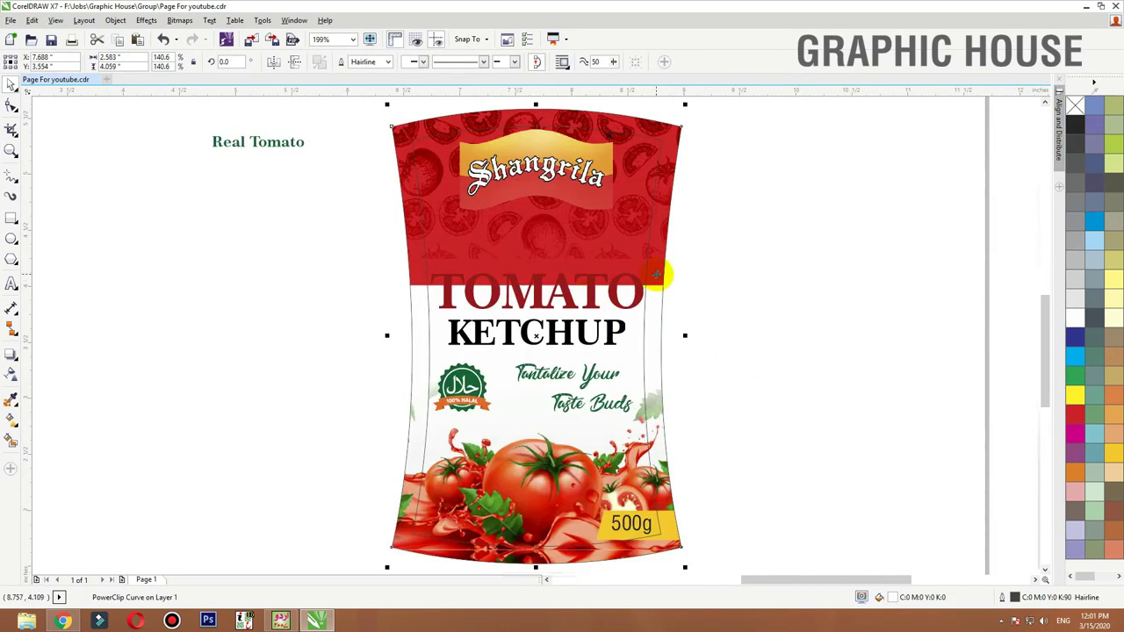
Step: Reopen the label contents, convert the red rectangle to curves and bend its bottom edge into an upward arch with a lowered right corner
ctrl+click(657, 278)
key(F2)
drag(803, 338, 281, 130)
click(453, 226)
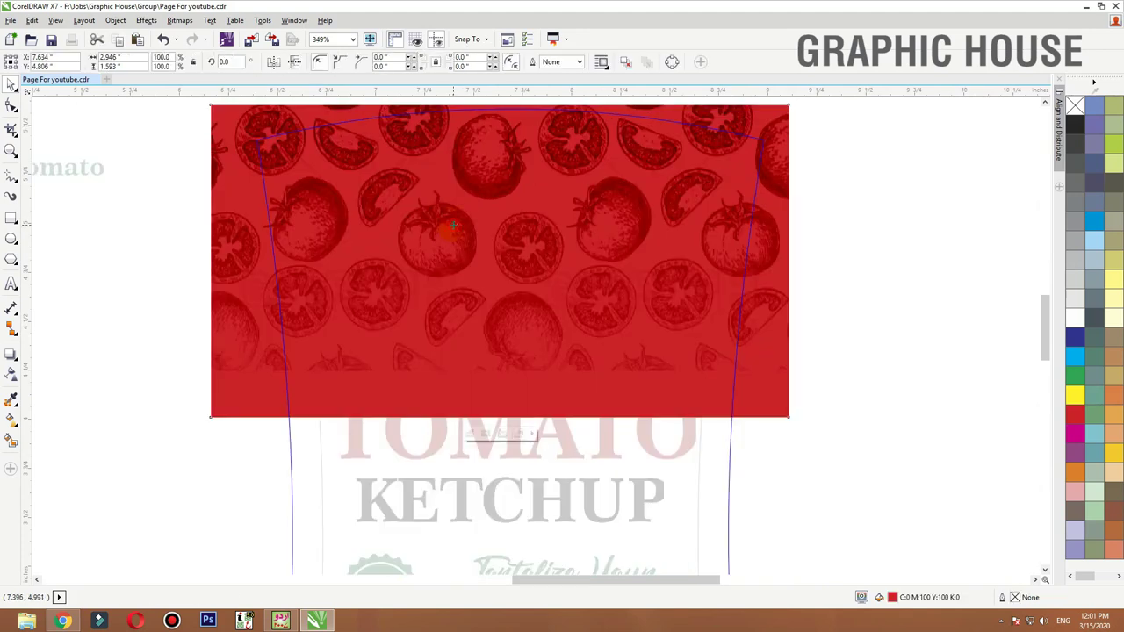
key(ctrl+q)
key(F10)
drag(131, 297, 843, 457)
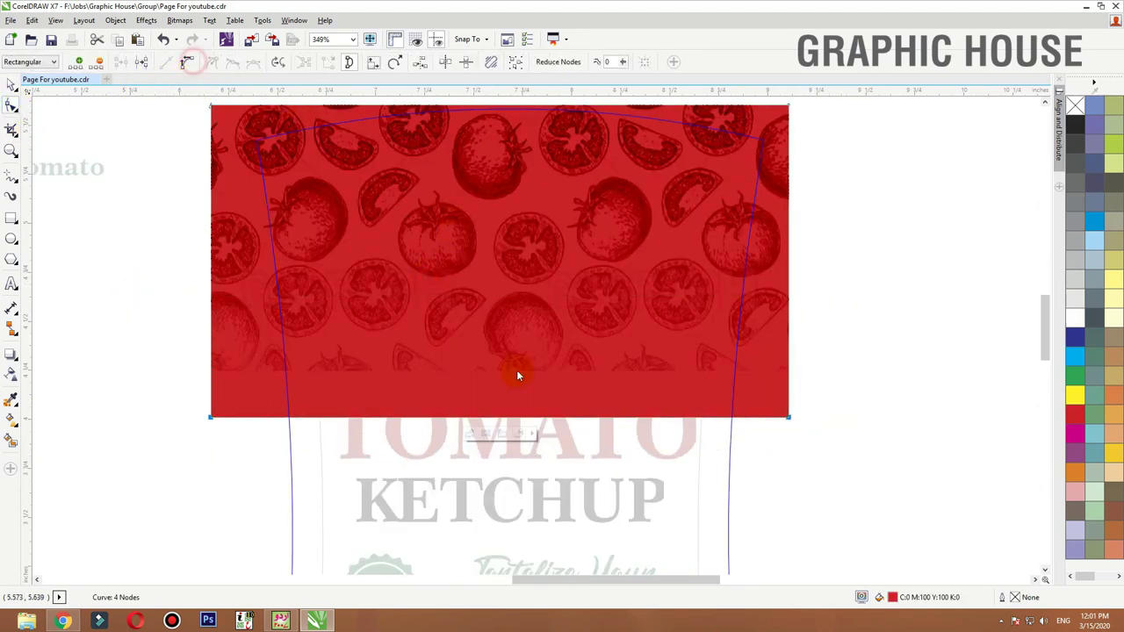
drag(531, 422, 551, 343)
drag(790, 422, 788, 463)
drag(641, 288, 556, 307)
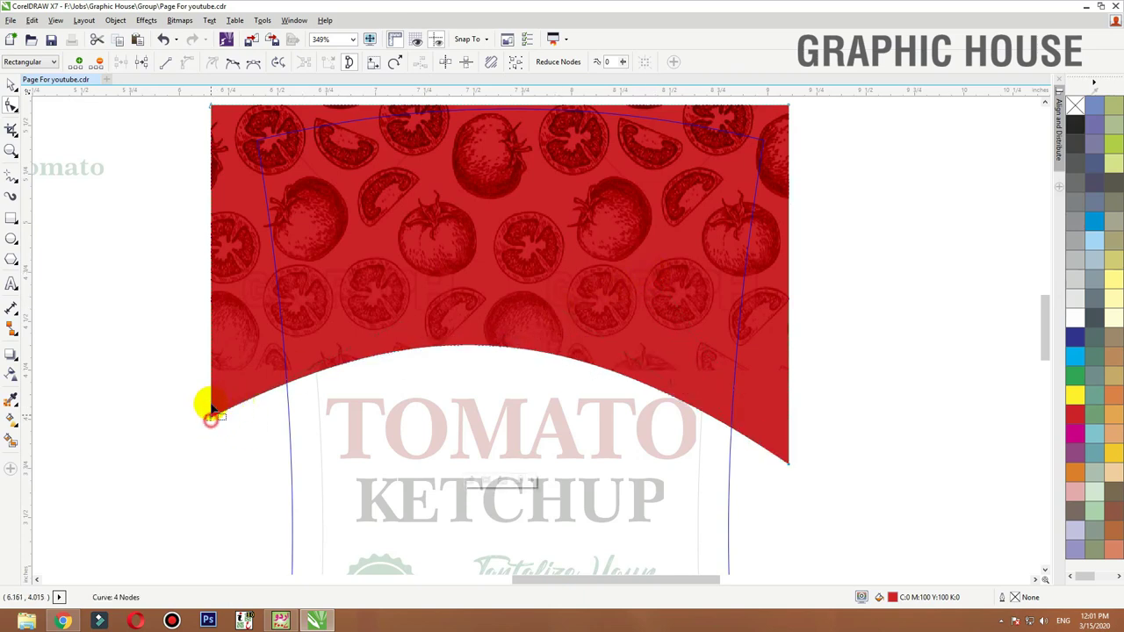
Step: Raise the red shape's lower left corner and adjust the curve handle to smooth the slanted arch
drag(211, 421, 211, 380)
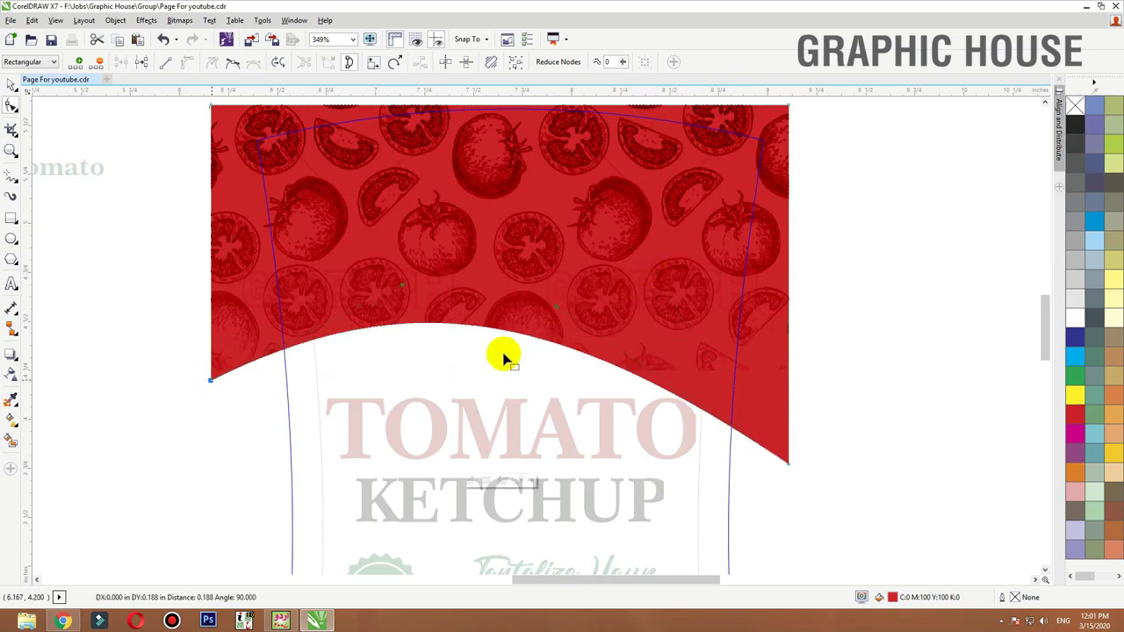
click(559, 317)
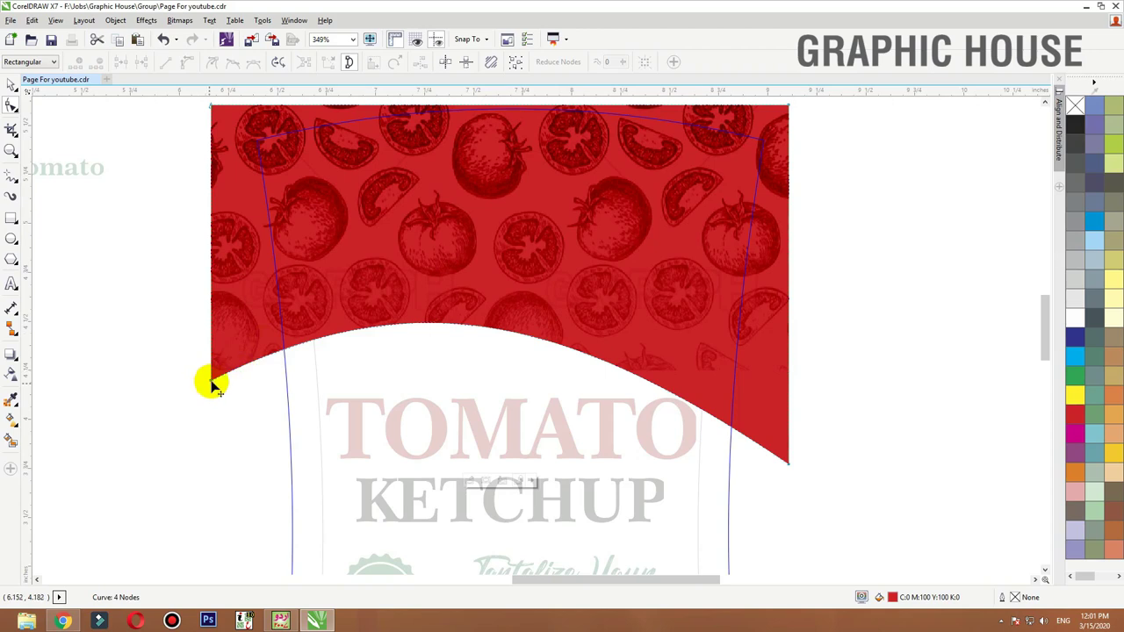
drag(211, 384, 212, 340)
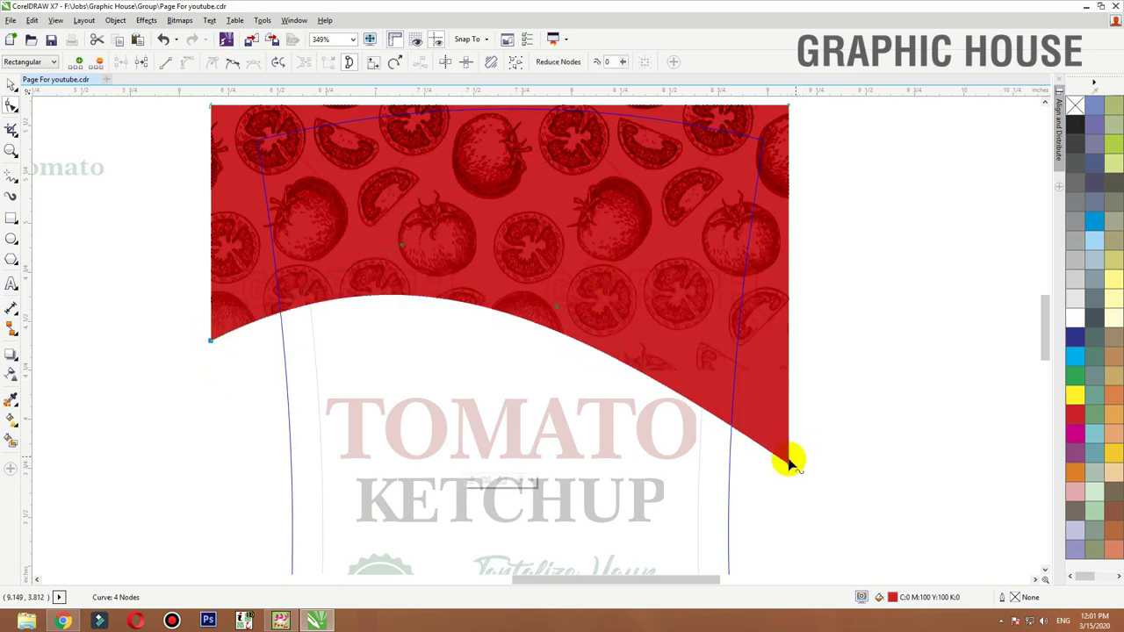
drag(788, 465, 789, 465)
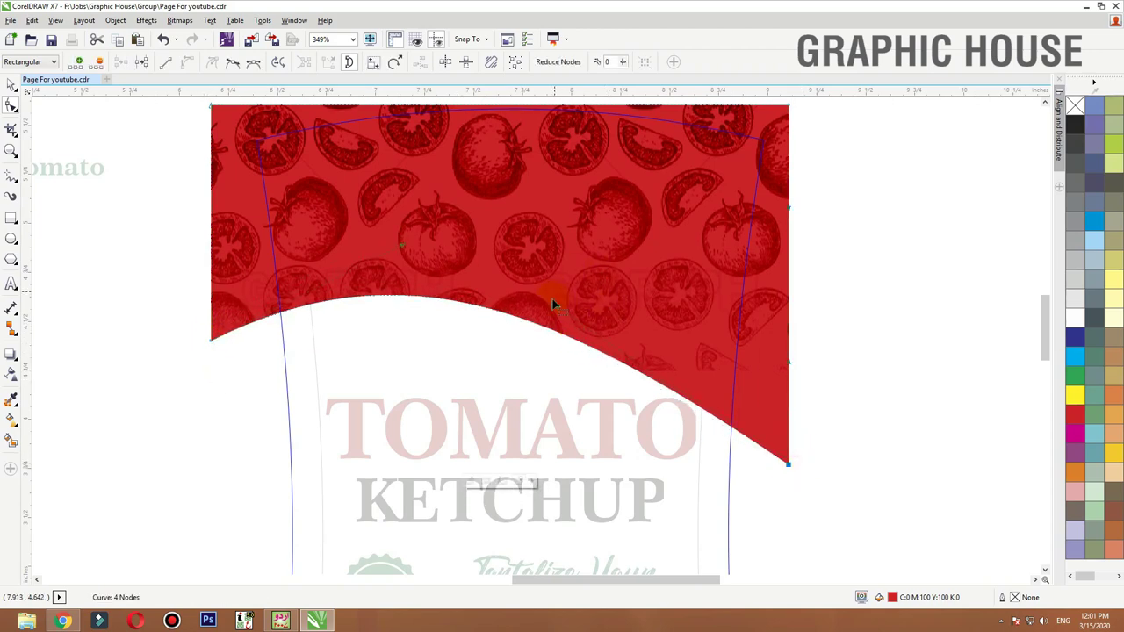
drag(558, 314, 642, 281)
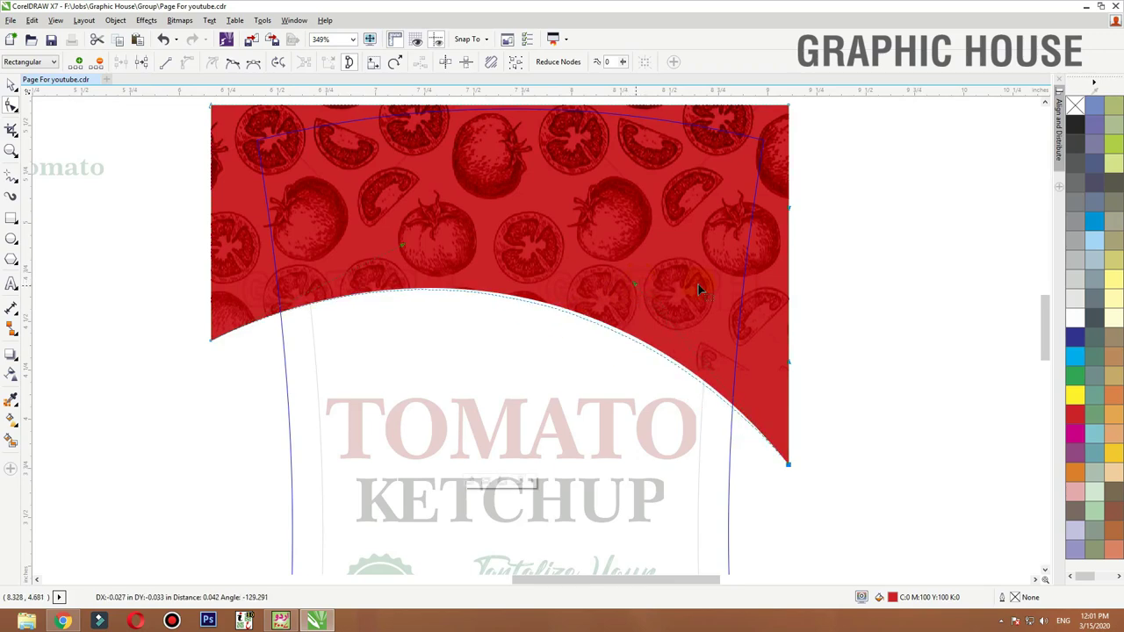
key(space)
Step: Duplicate the arched red shape slightly upward and tint the copy behind it with white to C0 M73 Y73 K0
ctrl+click(825, 281)
ctrl+click(729, 307)
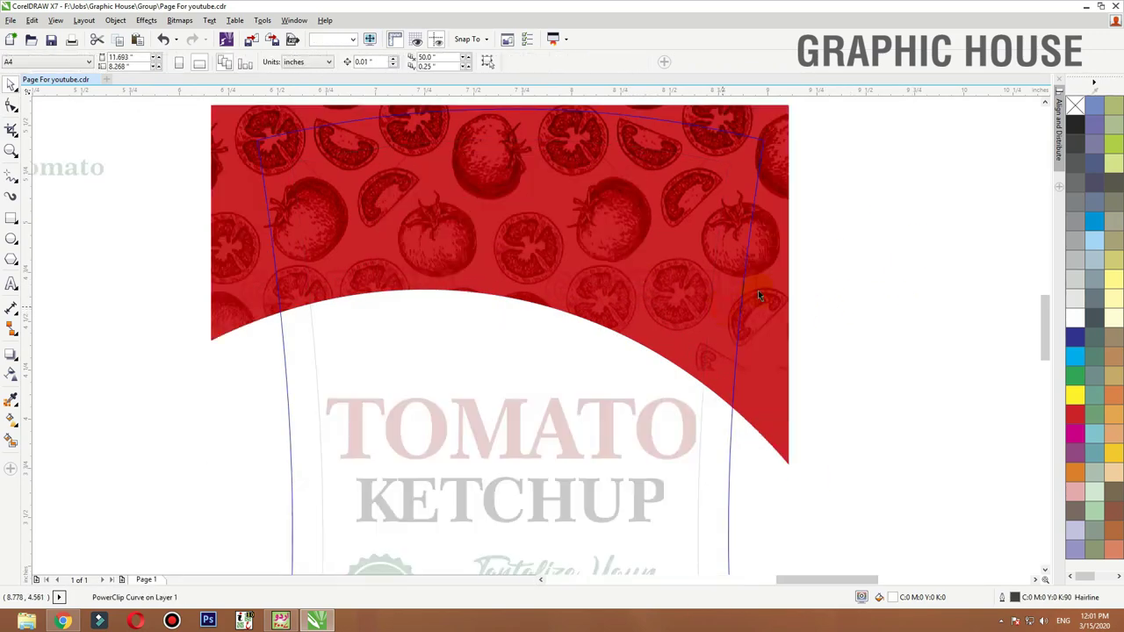
click(632, 286)
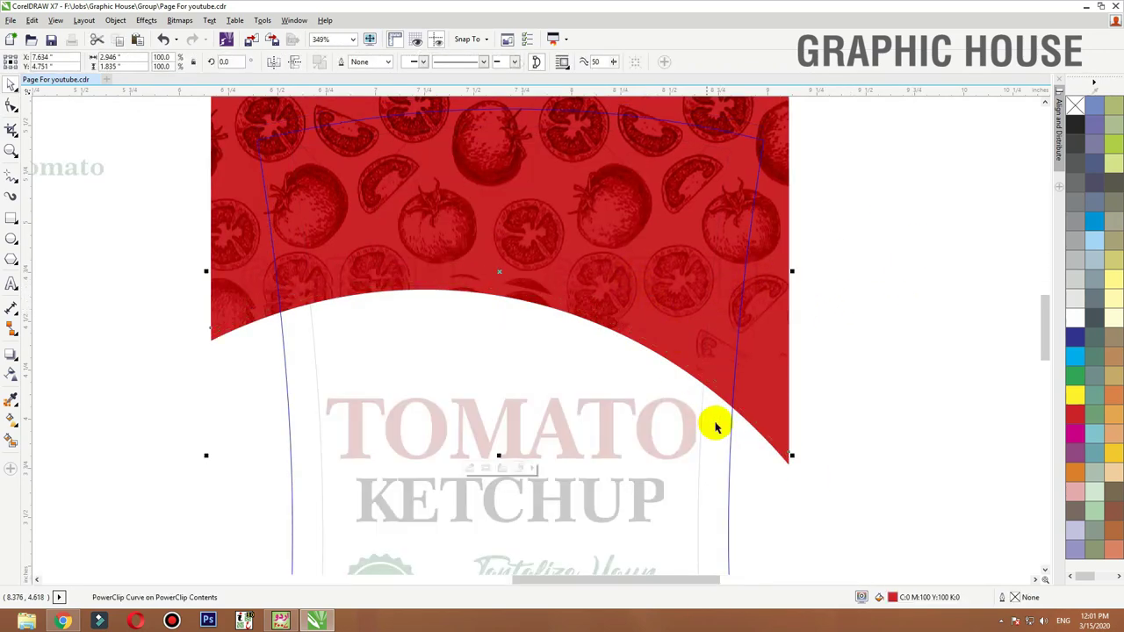
ctrl+click(1076, 319)
ctrl+click(1076, 318)
ctrl+click(1076, 318)
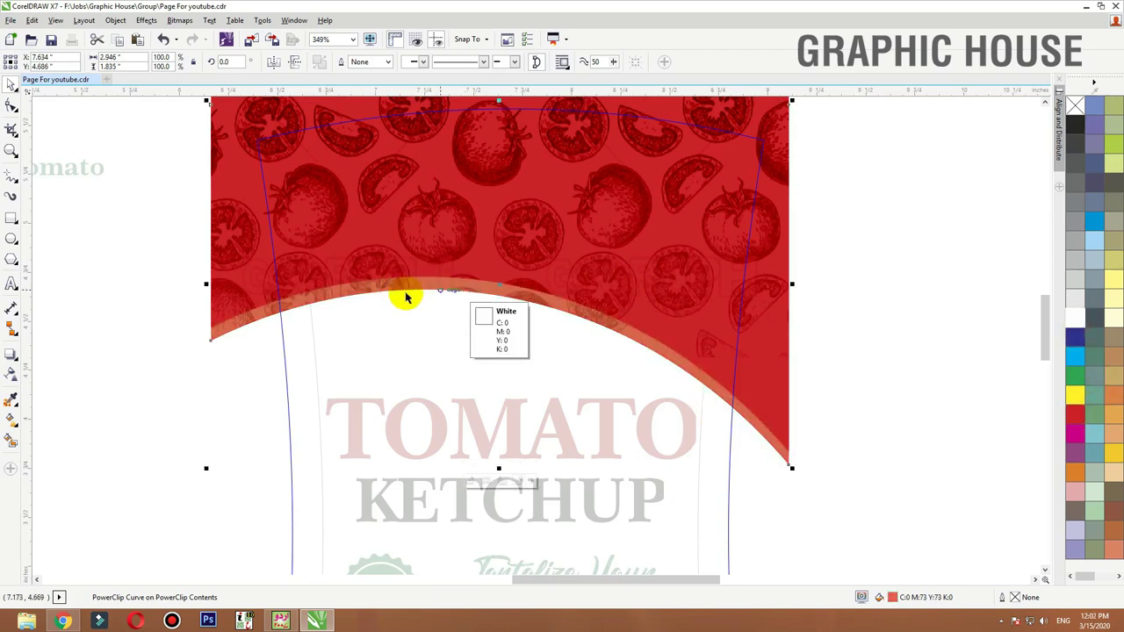
Step: Rotate the back copy about 2° and set its fill to C0 M88 Y69 K0
click(236, 325)
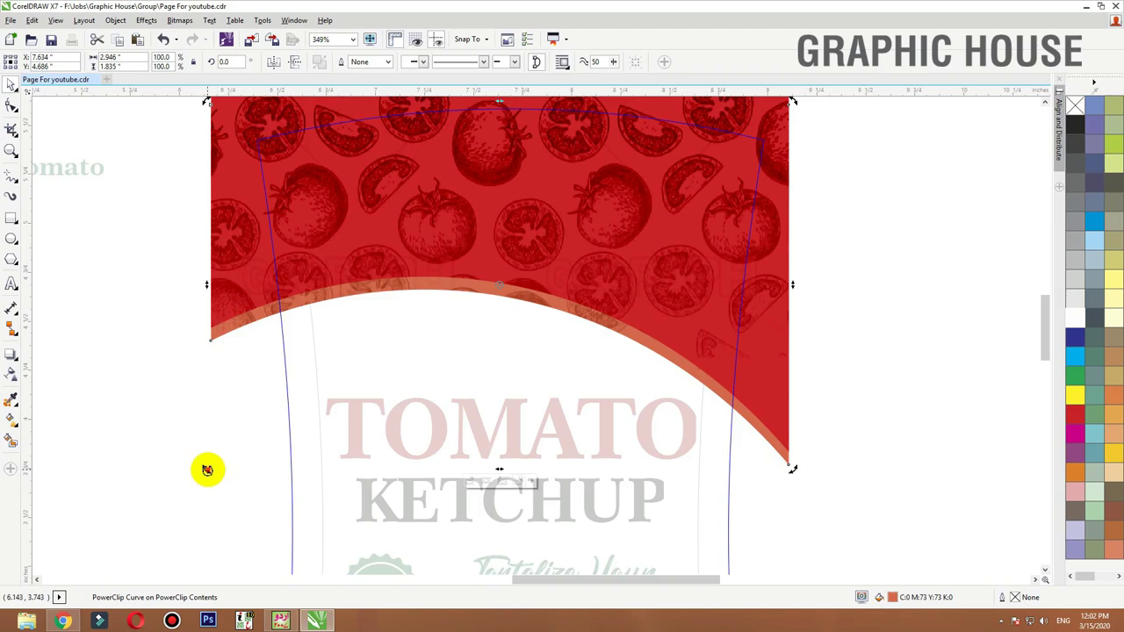
drag(207, 469, 211, 477)
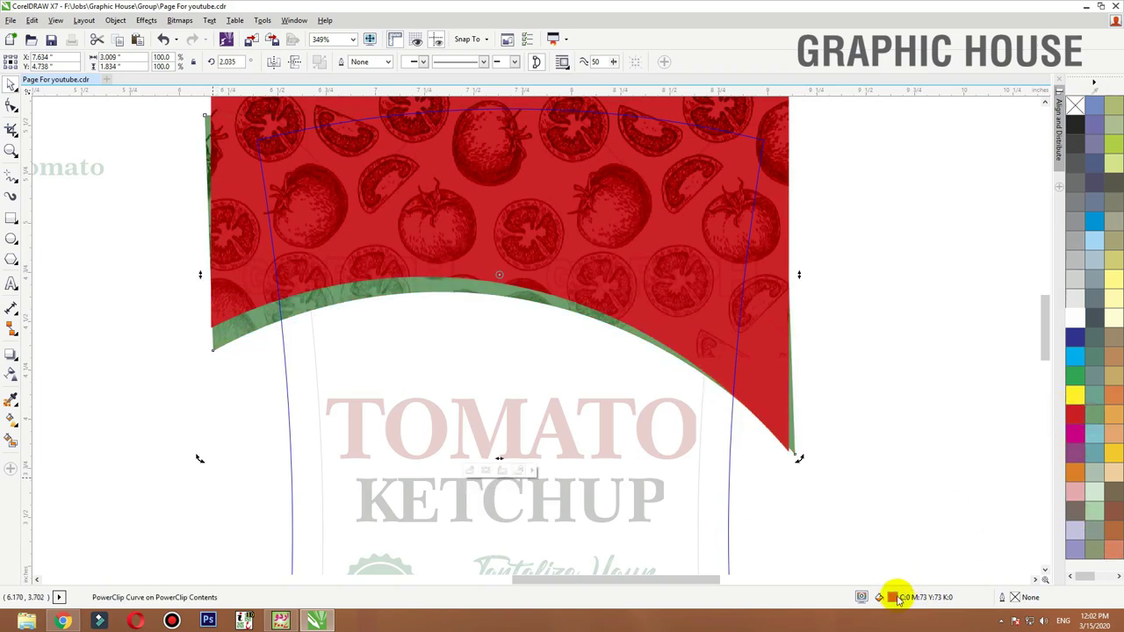
click(1089, 425)
double_click(903, 605)
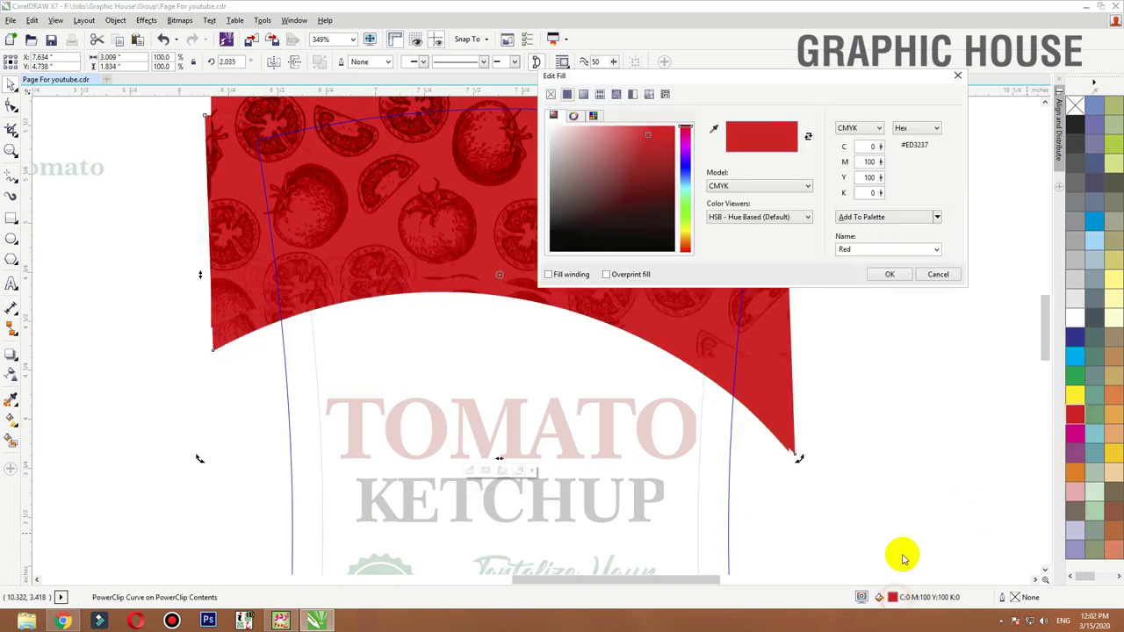
drag(639, 132, 634, 132)
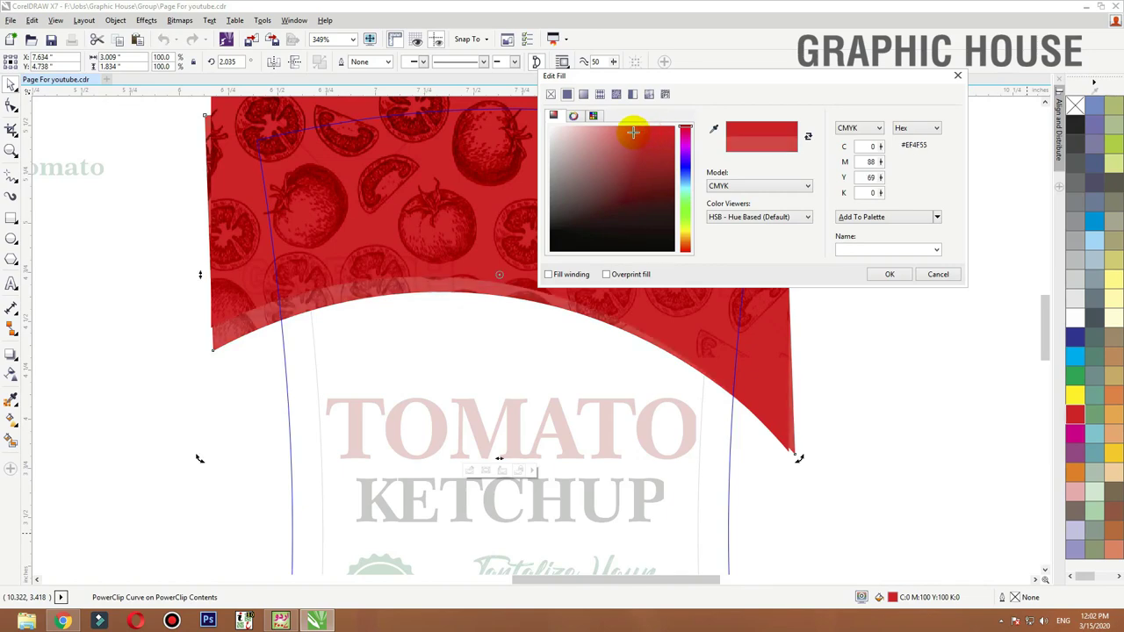
click(889, 273)
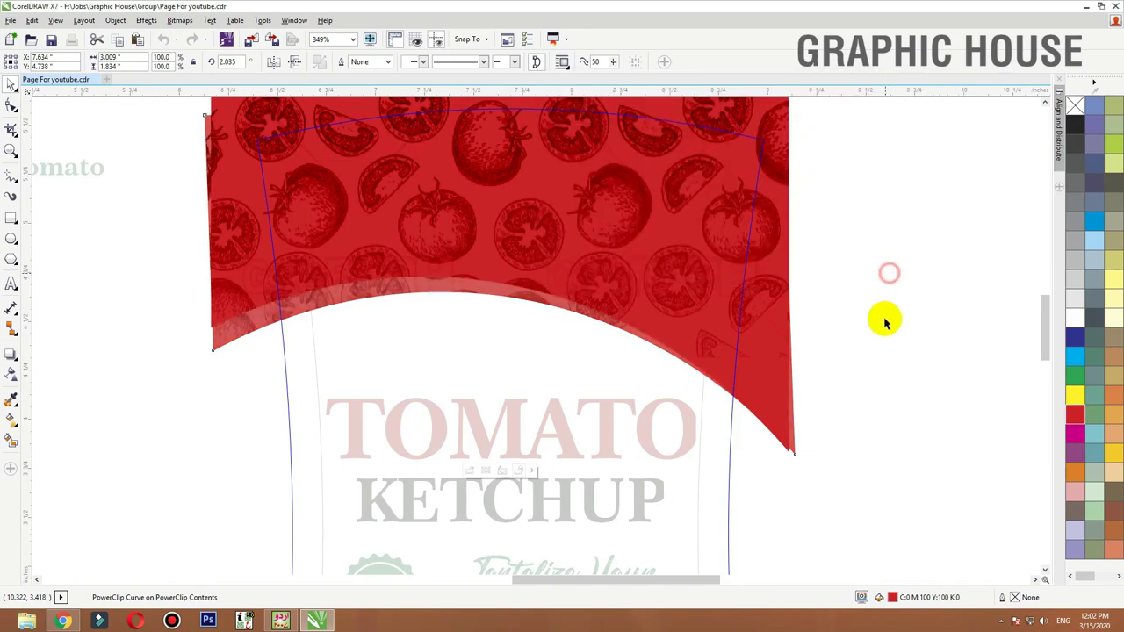
Step: Finish editing the label contents and move the Shangrila logo lower so it overlaps the curved edge of the red header
click(884, 324)
ctrl+click(243, 386)
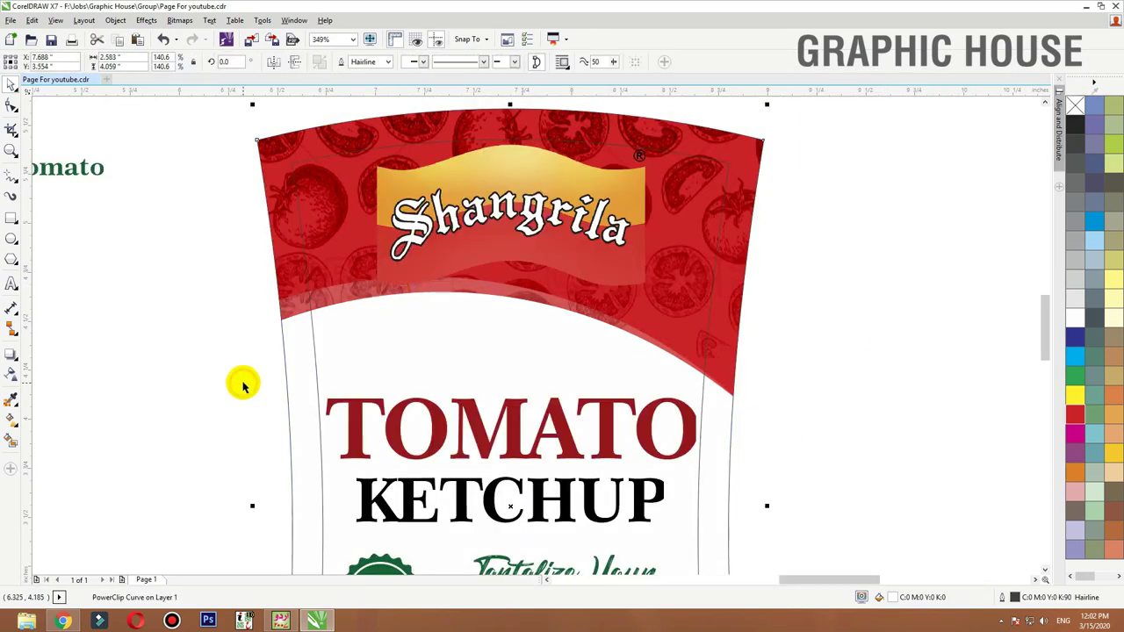
click(518, 210)
drag(525, 209, 540, 259)
scroll(647, 123, down, 3)
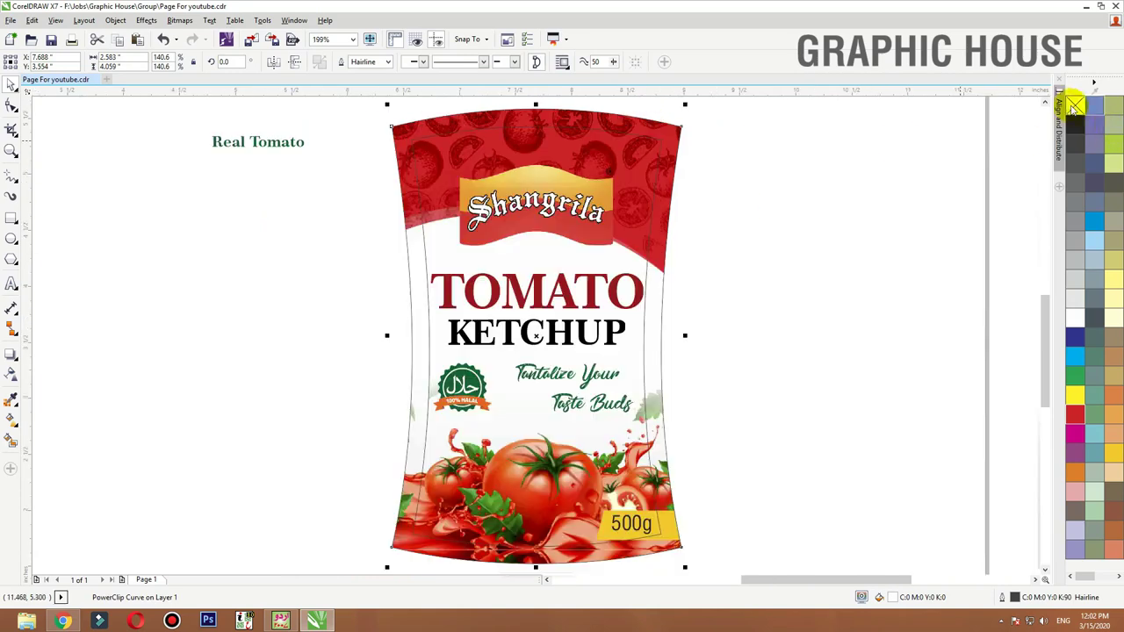
Step: Scale the TOMATO and KETCHUP texts together to about 1.75 inches wide and move them up slightly
click(858, 148)
click(615, 299)
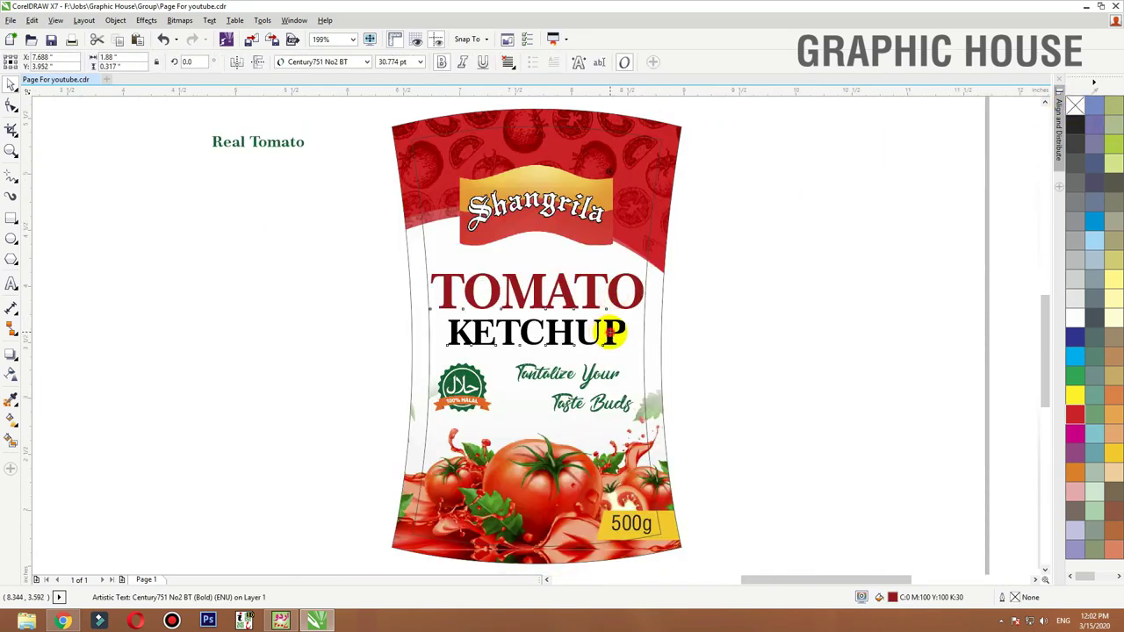
shift+click(612, 335)
drag(643, 270, 638, 273)
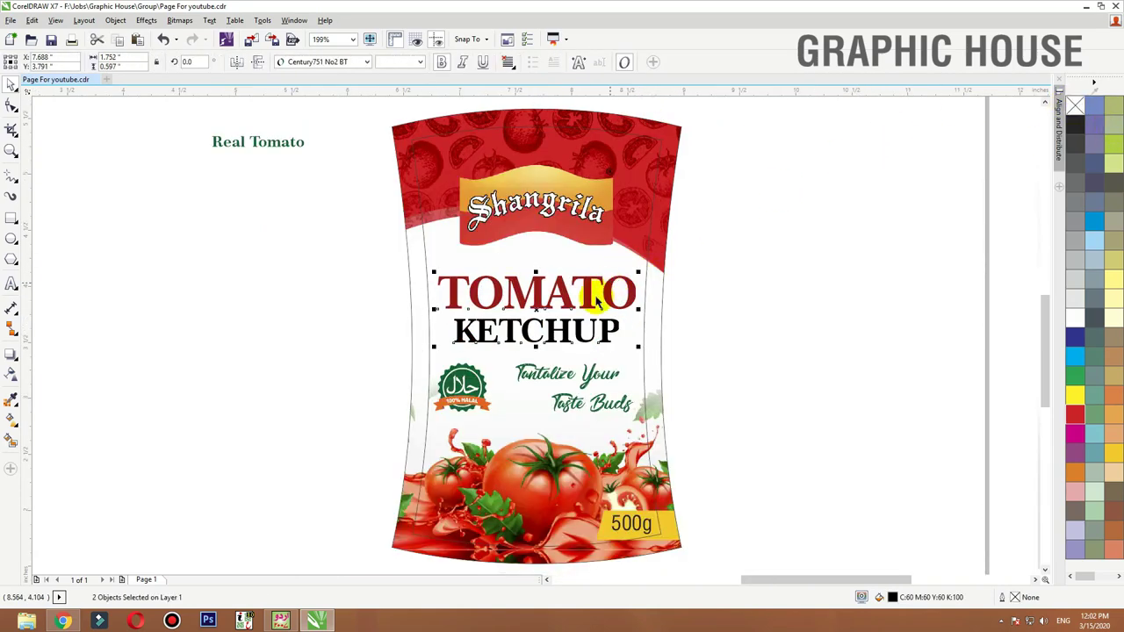
drag(587, 299, 585, 292)
Step: Move the Tantalize Your Taste Buds tagline down slightly
click(585, 376)
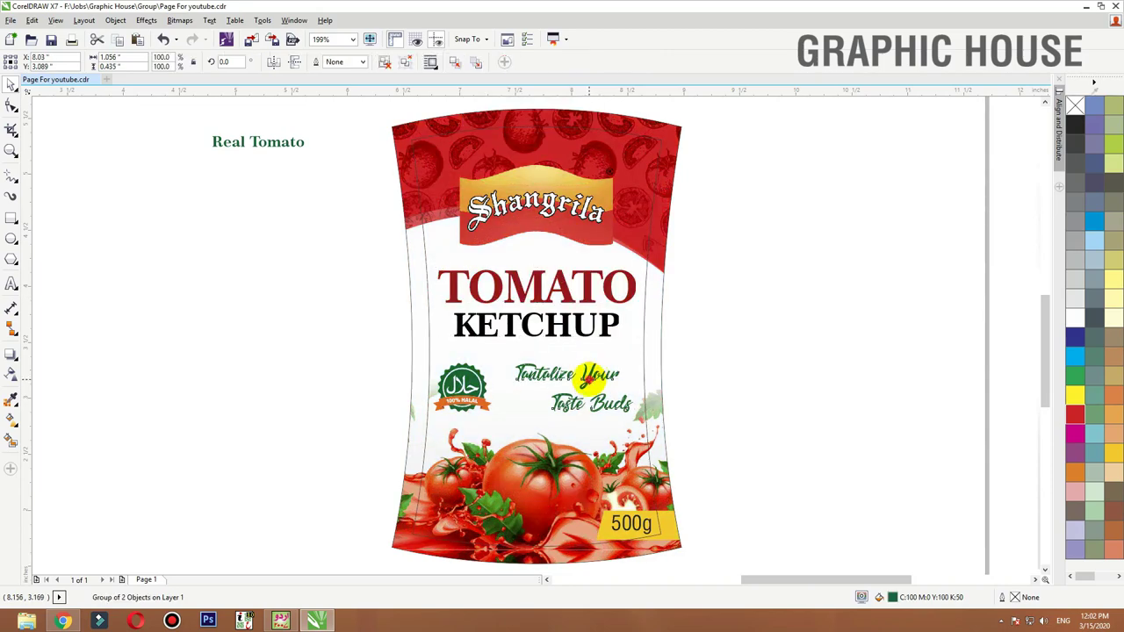
drag(585, 377, 583, 386)
click(716, 374)
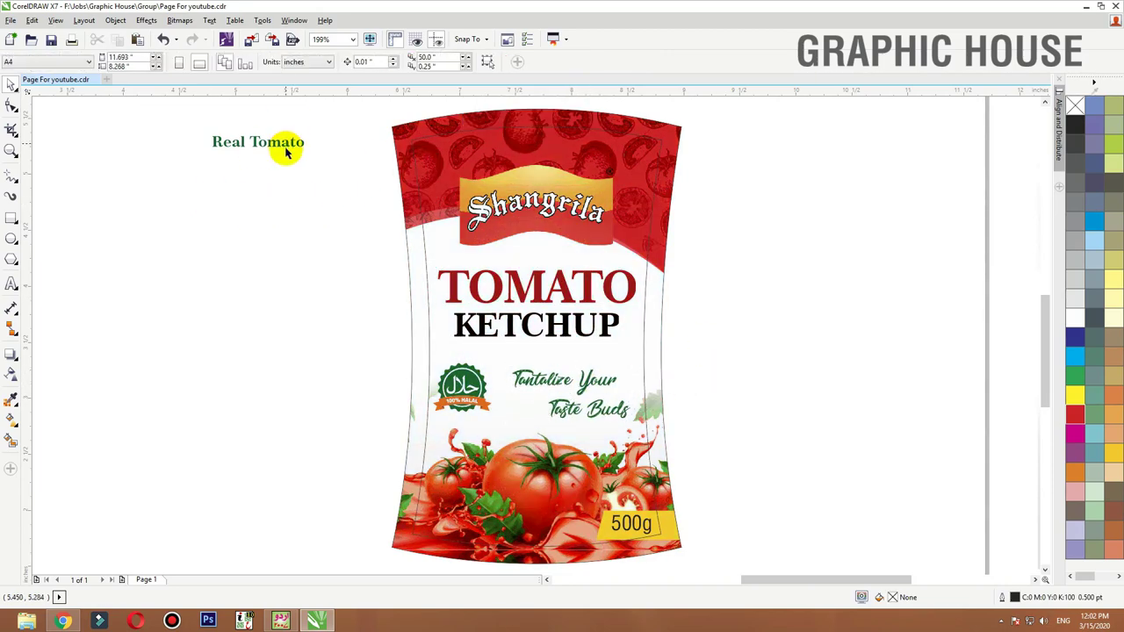
Step: Move the Real Tomato text onto the red header above the logo and colour it white
drag(285, 151, 483, 155)
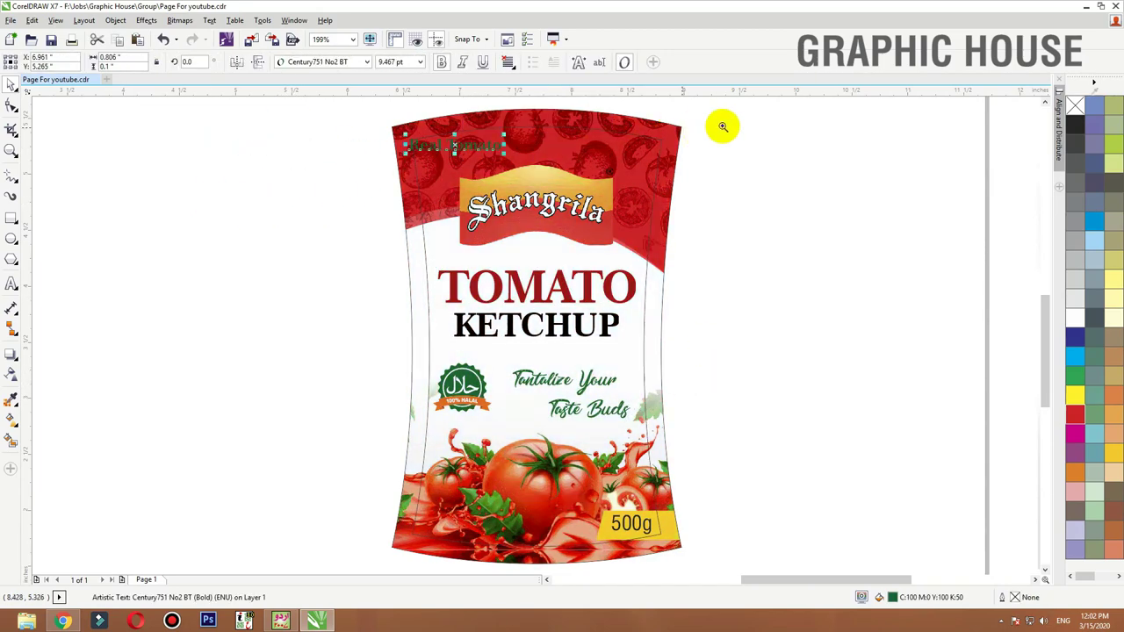
drag(722, 127, 329, 182)
click(1073, 318)
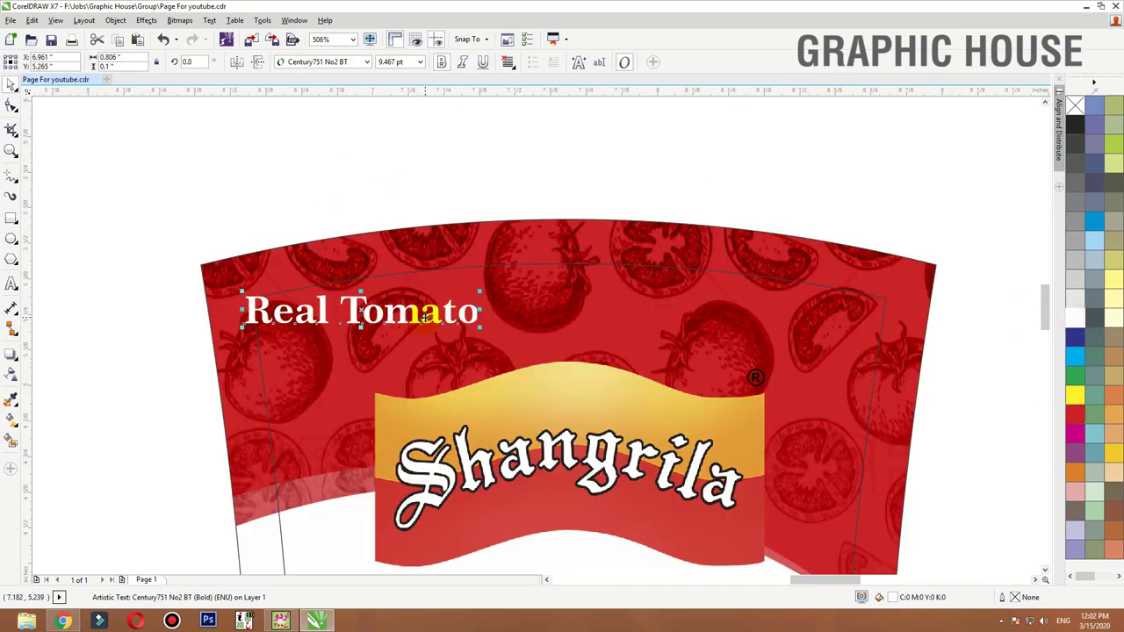
mouse_move(424, 318)
mouse_down()
mouse_move(472, 304)
mouse_move(678, 298)
mouse_move(606, 305)
mouse_move(637, 302)
mouse_up()
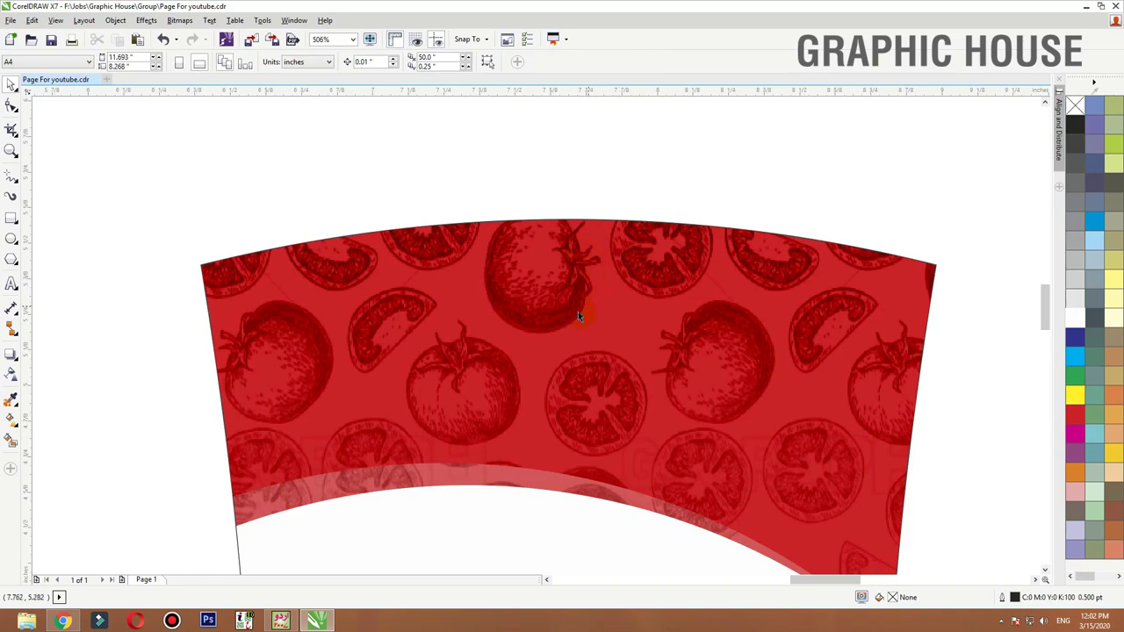
Step: Fine-tune the Real Tomato text's position and centre it horizontally on the label above the logo
scroll(578, 248, down, 2)
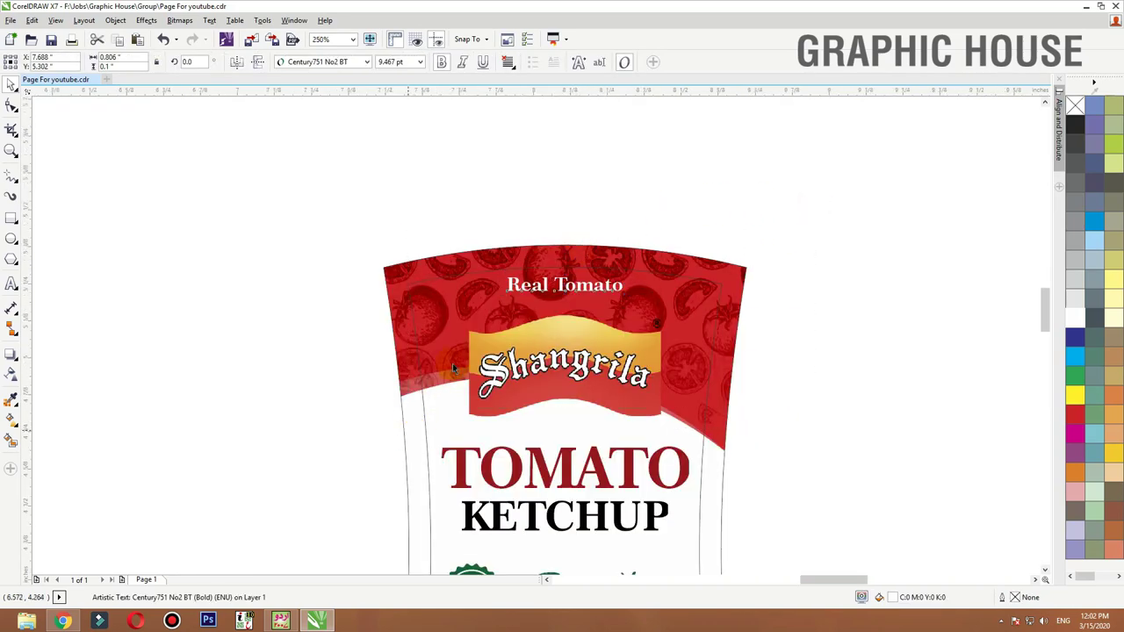
scroll(525, 255, up, 2)
drag(564, 248, 572, 247)
shift+click(602, 191)
key(c)
click(595, 211)
key(shift+F2)
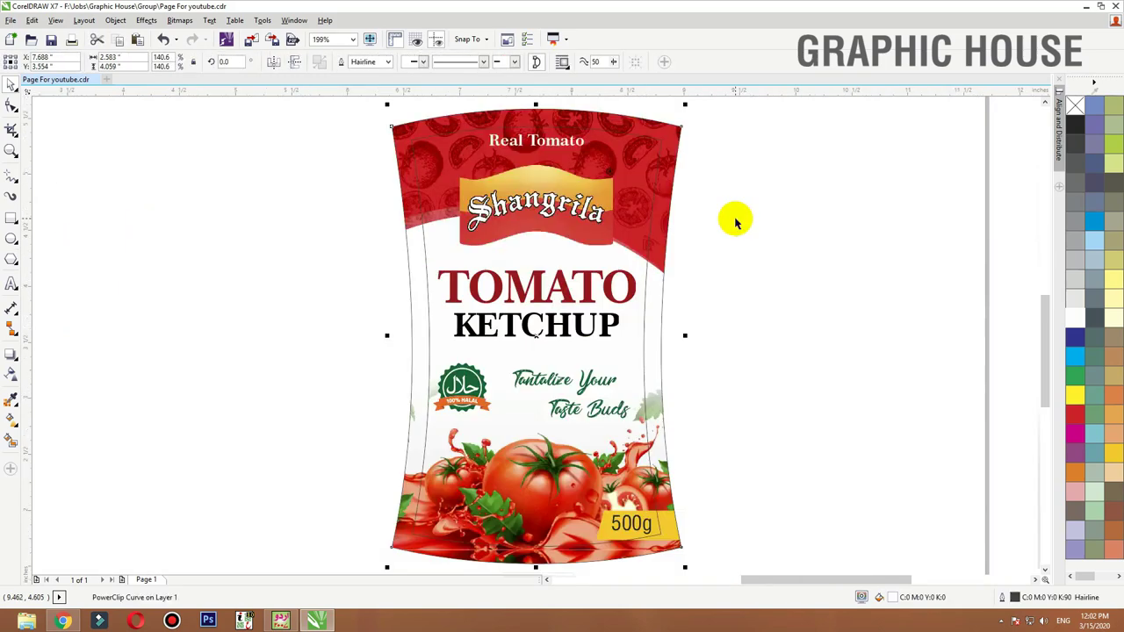
Step: Remove the inner guide outline inside the label's border
click(736, 220)
click(580, 328)
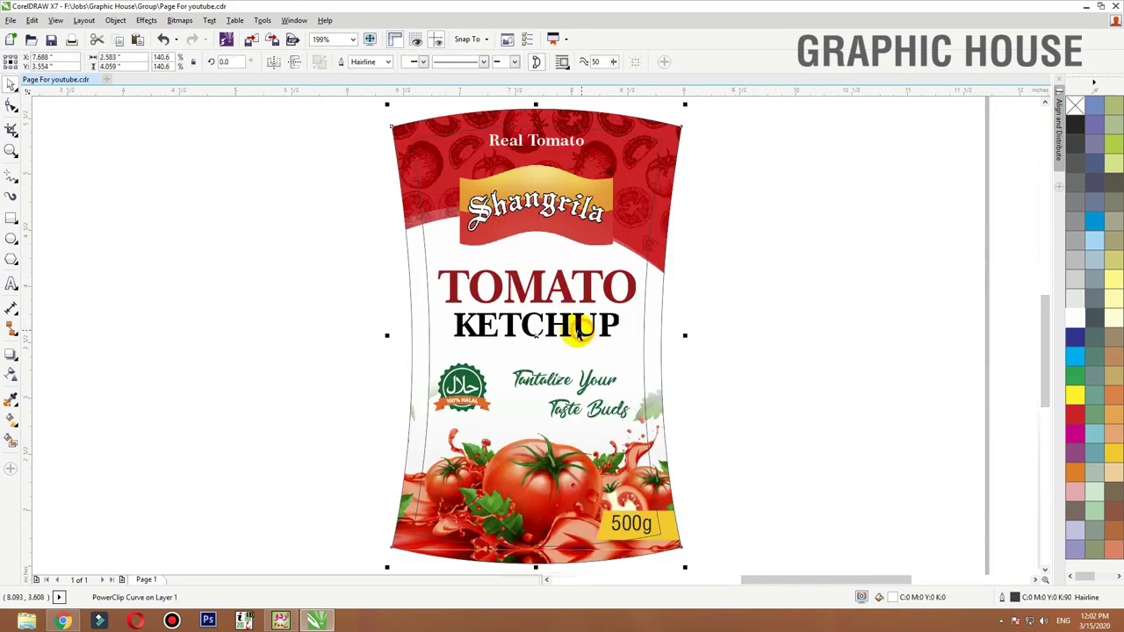
click(746, 253)
click(640, 374)
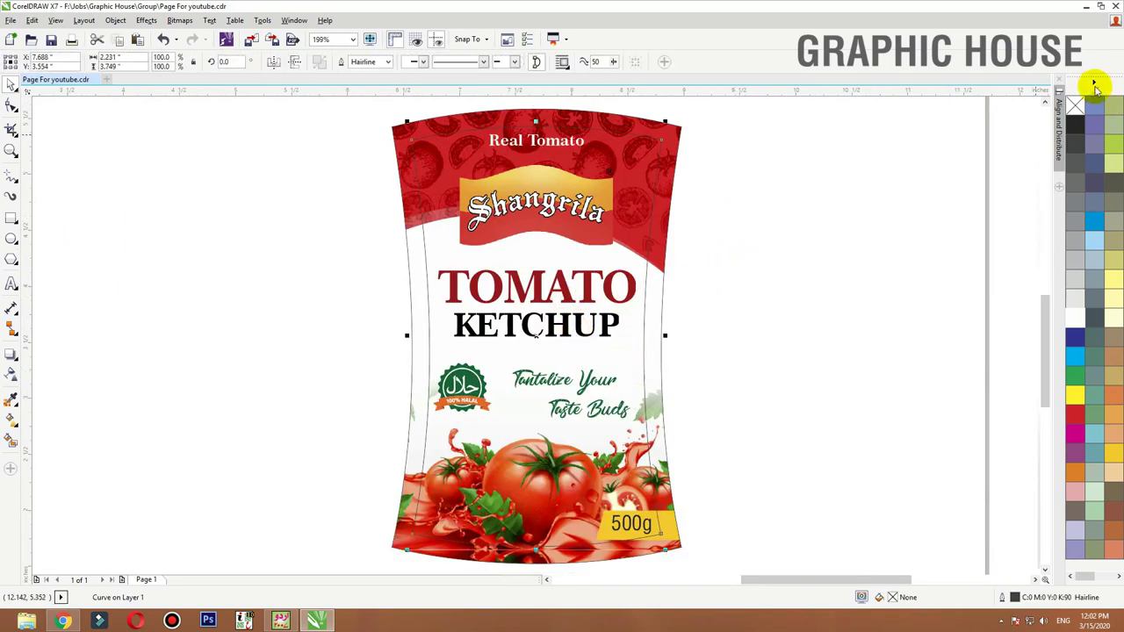
click(839, 279)
click(650, 282)
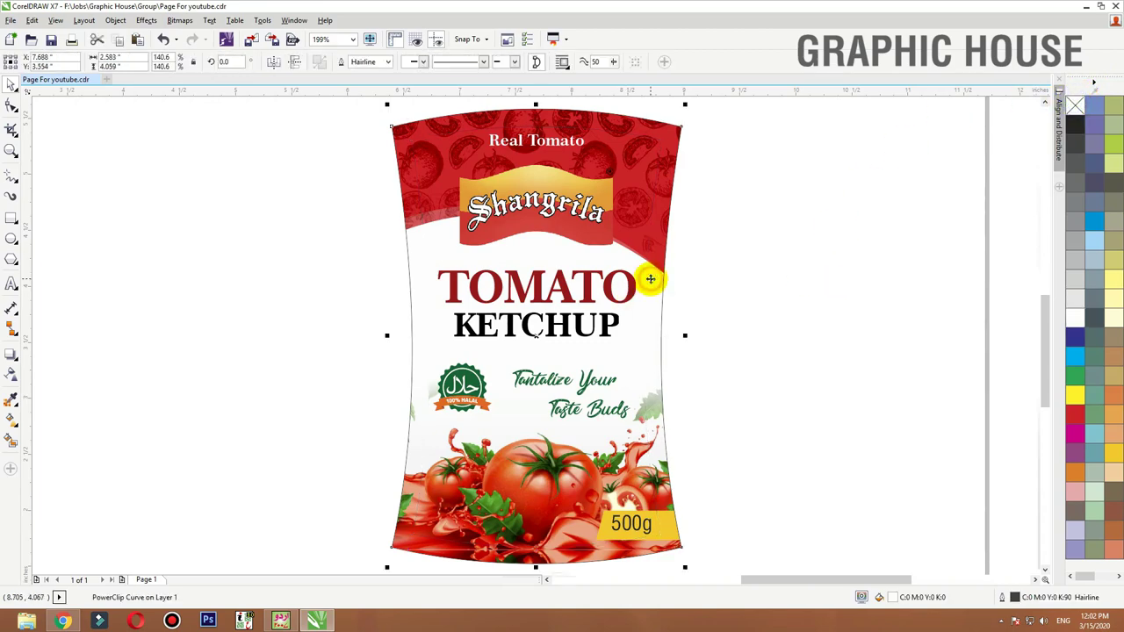
click(717, 281)
Step: Reopen the label contents, stretch both tomato splash images together to about 3.99 inches tall, lower them slightly and finish editing
click(537, 556)
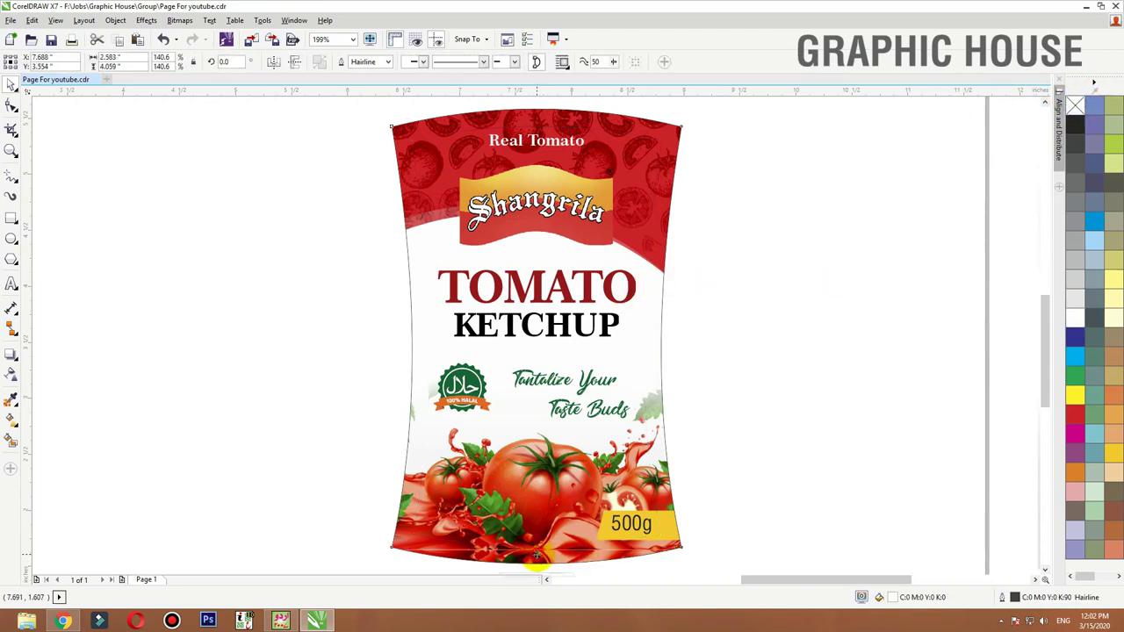
scroll(535, 451, down, 1)
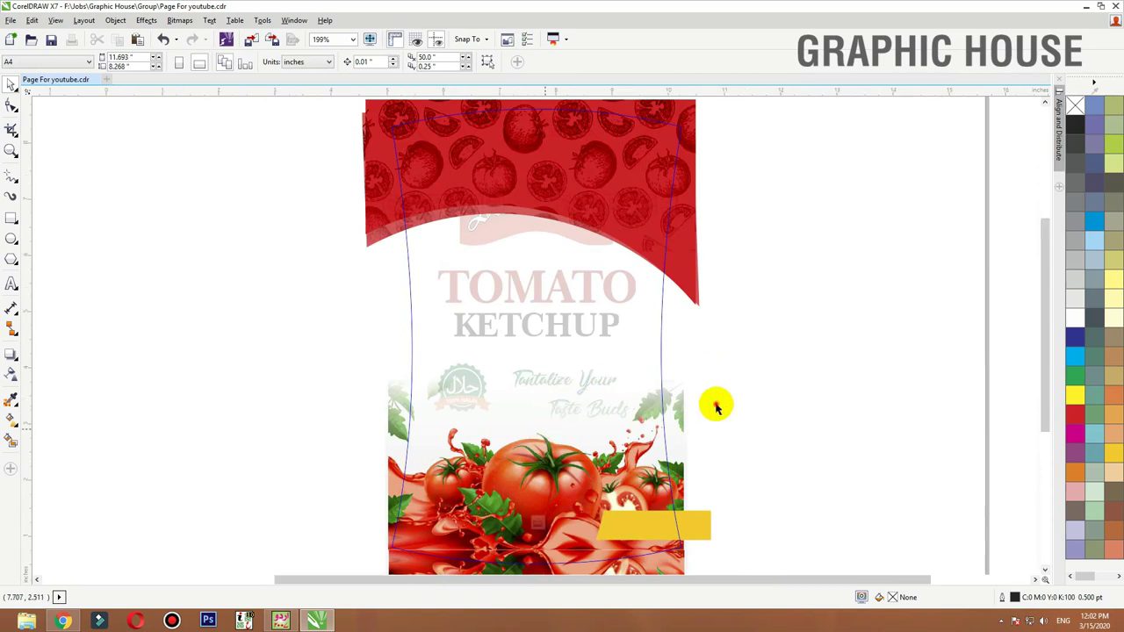
drag(738, 388, 405, 569)
click(481, 466)
shift+click(503, 277)
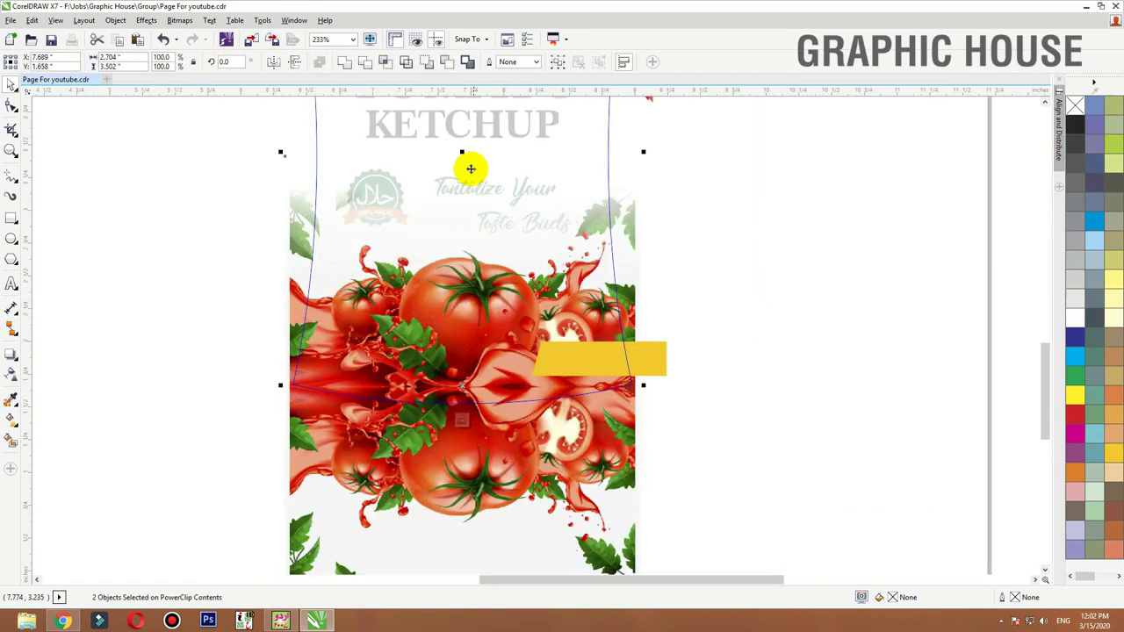
drag(462, 153, 462, 132)
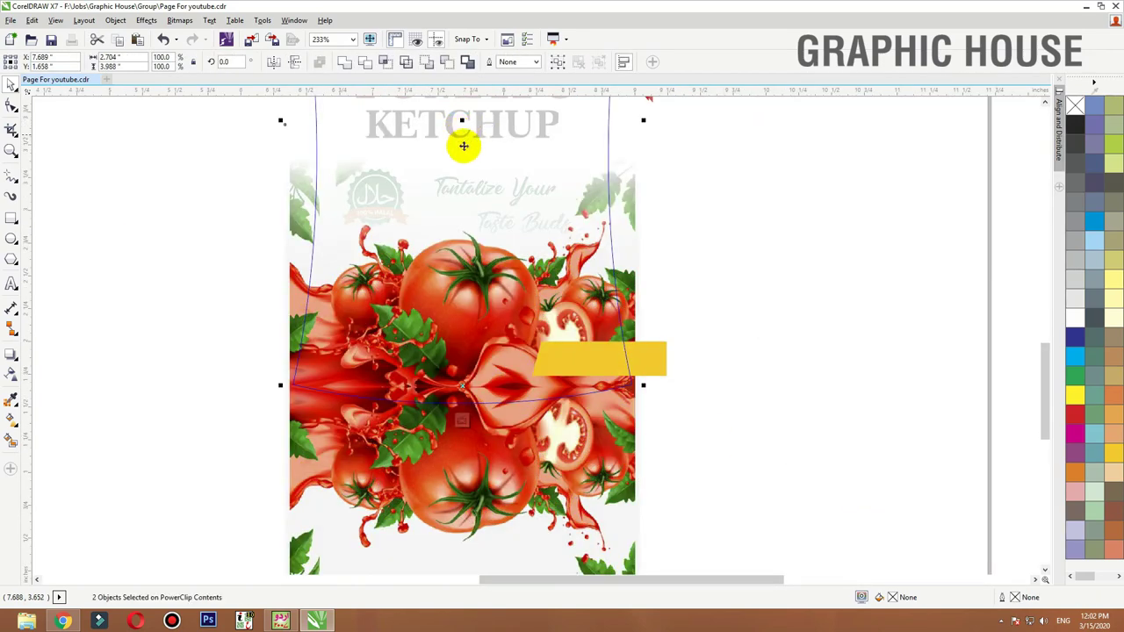
drag(468, 199, 468, 203)
ctrl+click(782, 226)
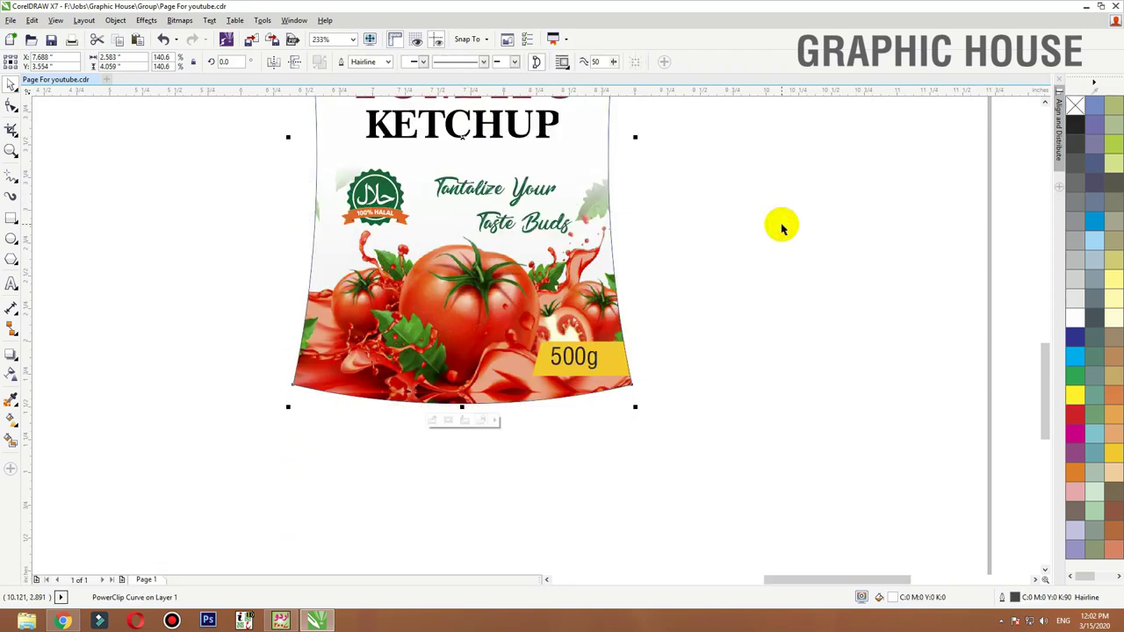
Step: Nudge the halal seal and tagline up slightly, and move the KETCHUP text closer to TOMATO
click(701, 307)
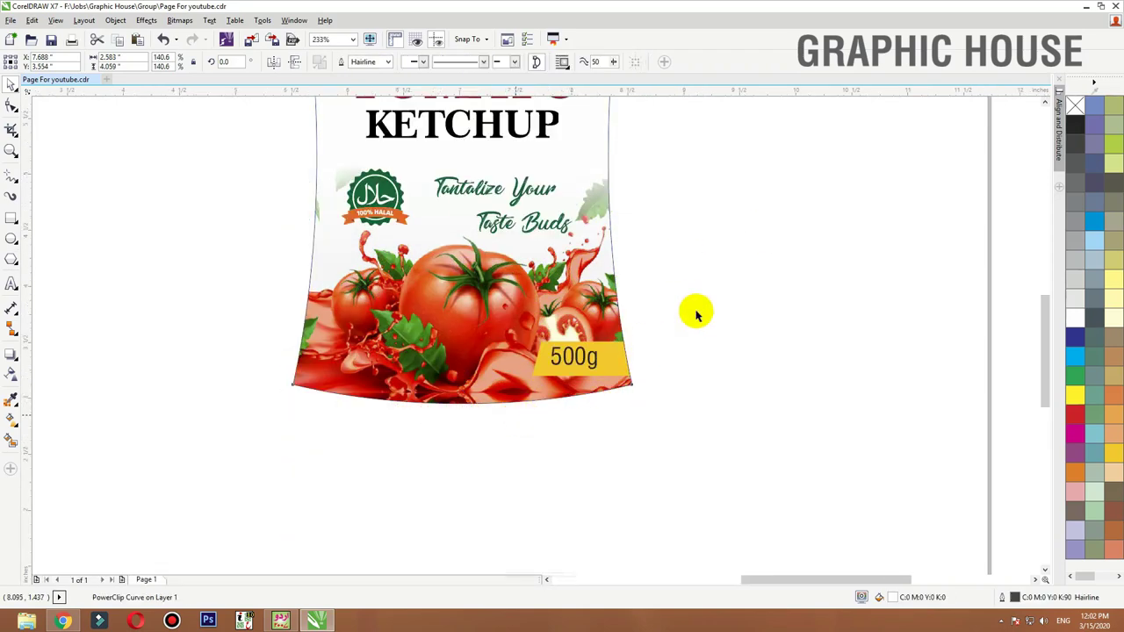
scroll(711, 325, down, 1)
drag(722, 350, 384, 447)
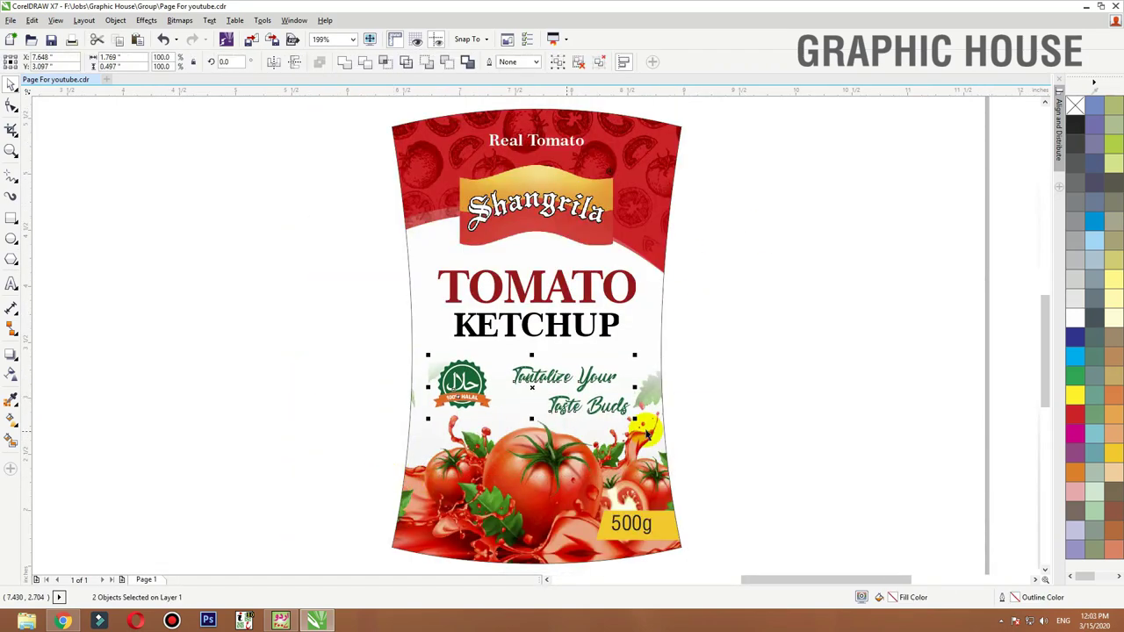
click(681, 411)
click(566, 325)
key(Up)
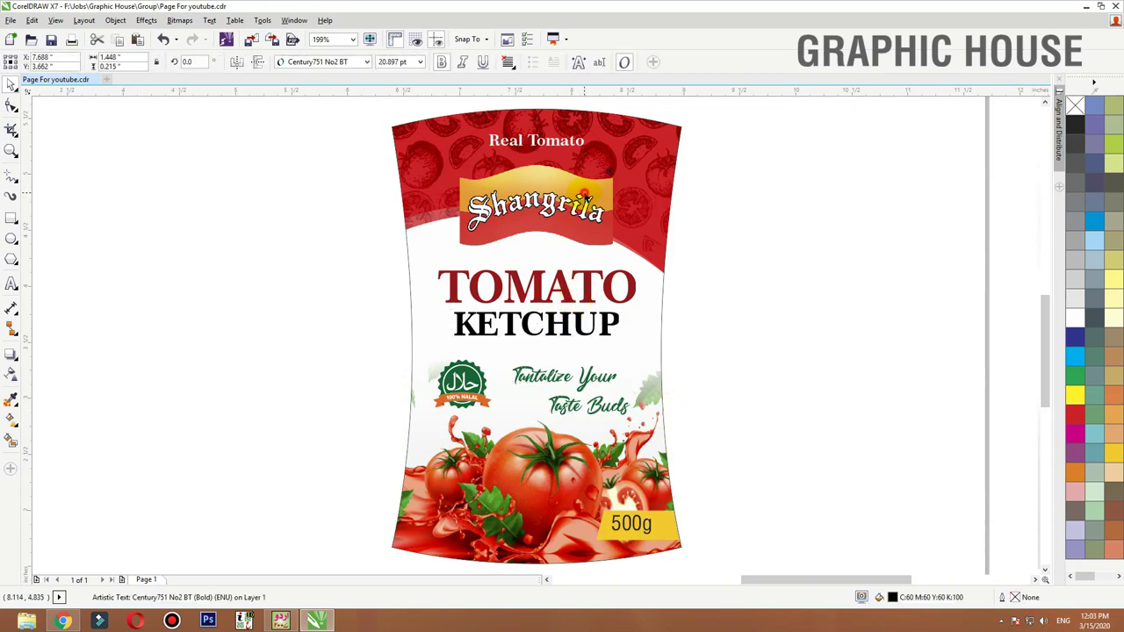
Step: Duplicate the Shangrila logo into the blank area beside the 500g tag
drag(581, 192, 808, 502)
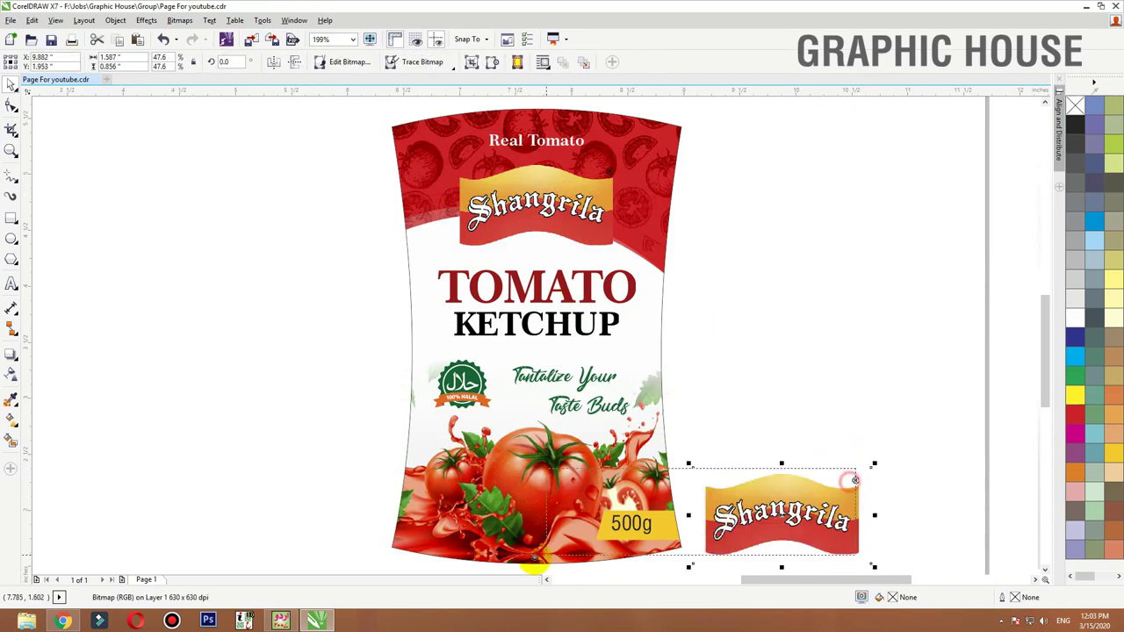
drag(535, 558, 511, 590)
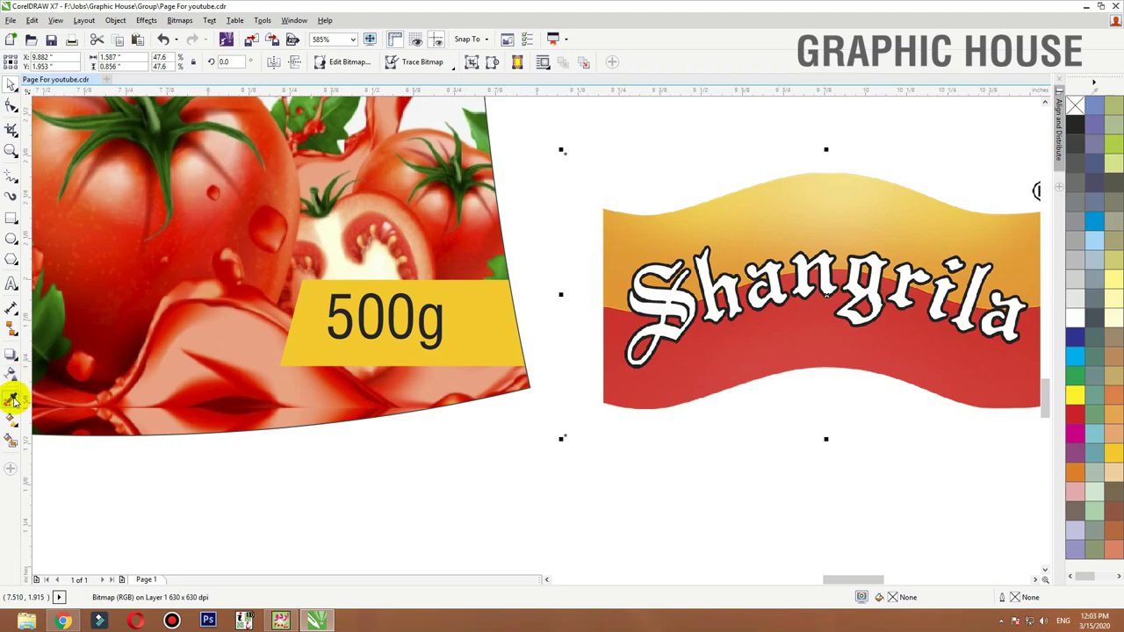
click(12, 399)
click(678, 226)
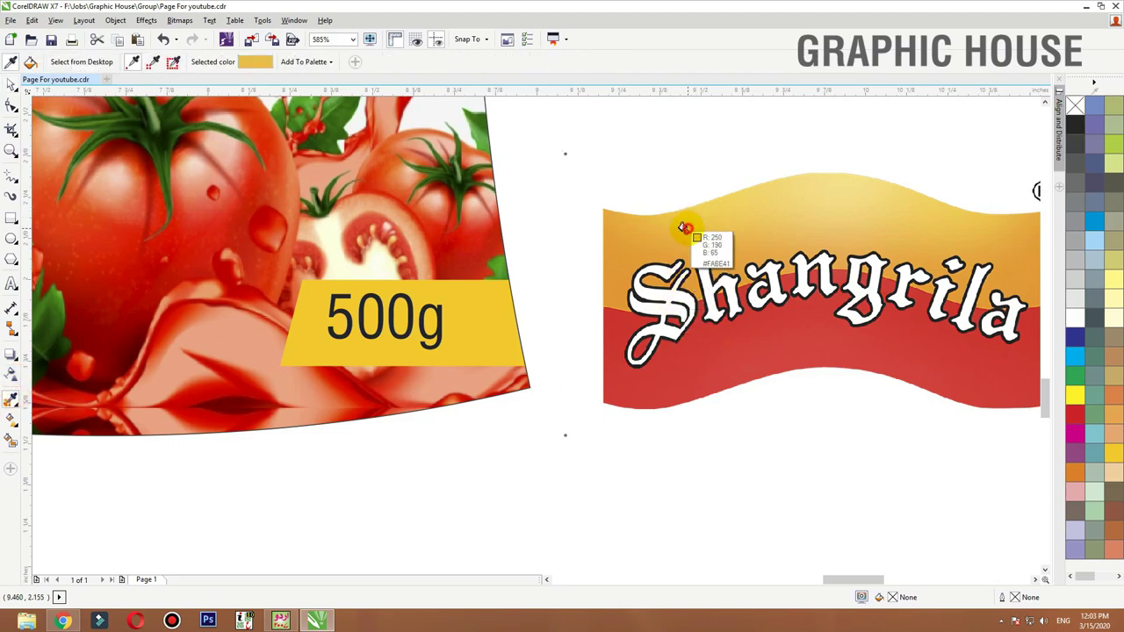
key(space)
double_click(497, 331)
click(485, 323)
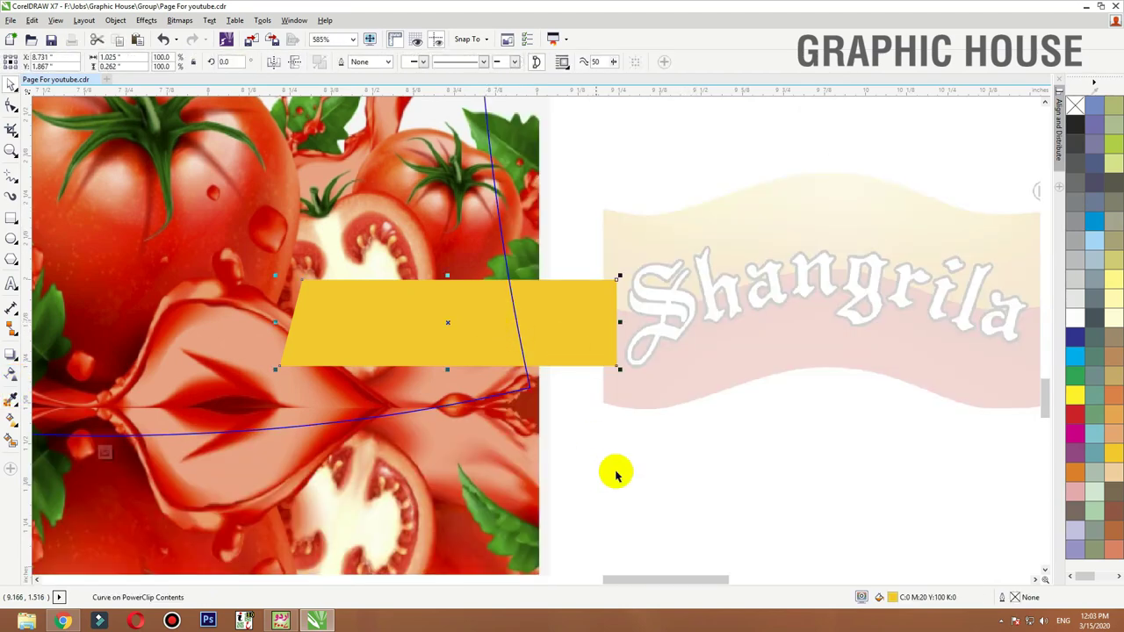
ctrl+click(664, 419)
Step: Cut the logo copy, paste it inside the label contents and place it beside the yellow tag as a colour reference
right_click(706, 284)
click(735, 154)
click(485, 396)
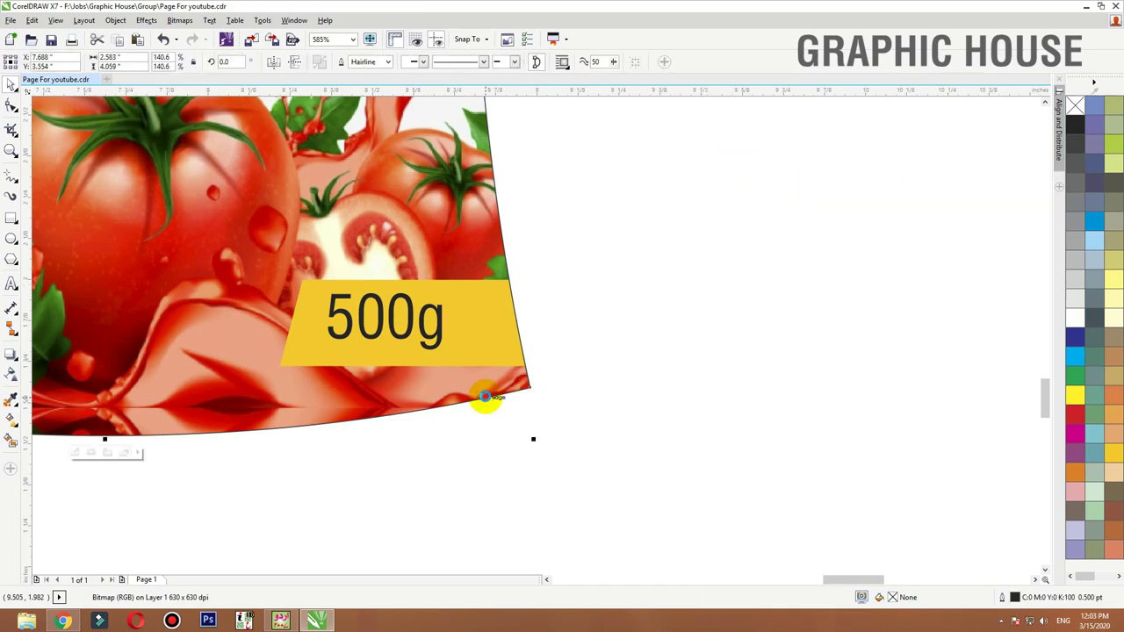
double_click(486, 396)
scroll(527, 279, down, 3)
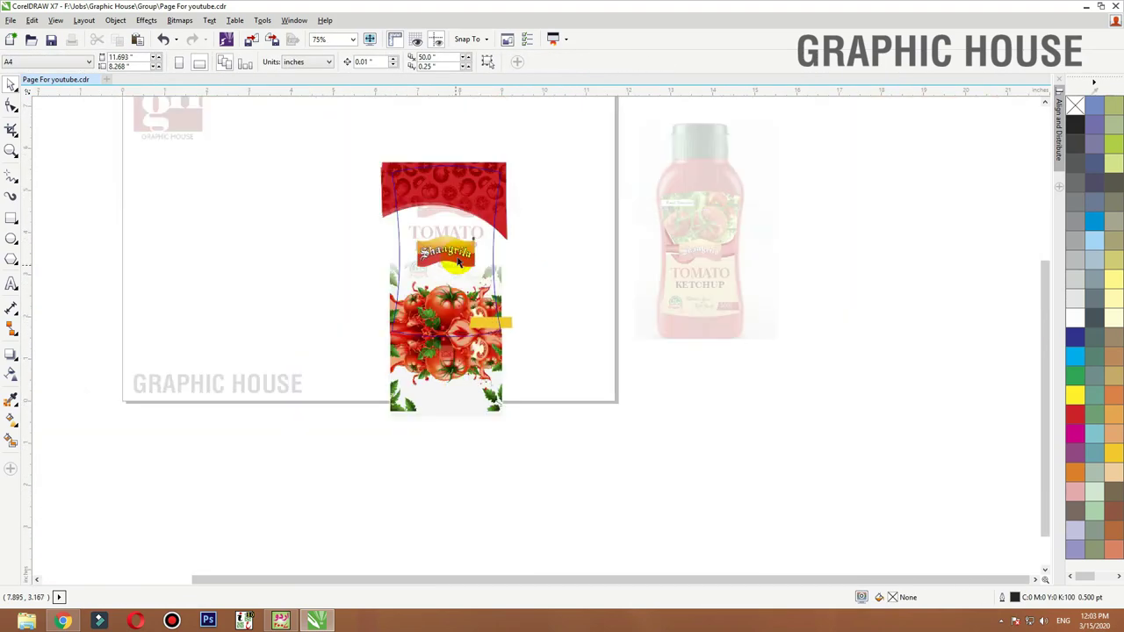
drag(458, 264, 571, 327)
key(shift+F2)
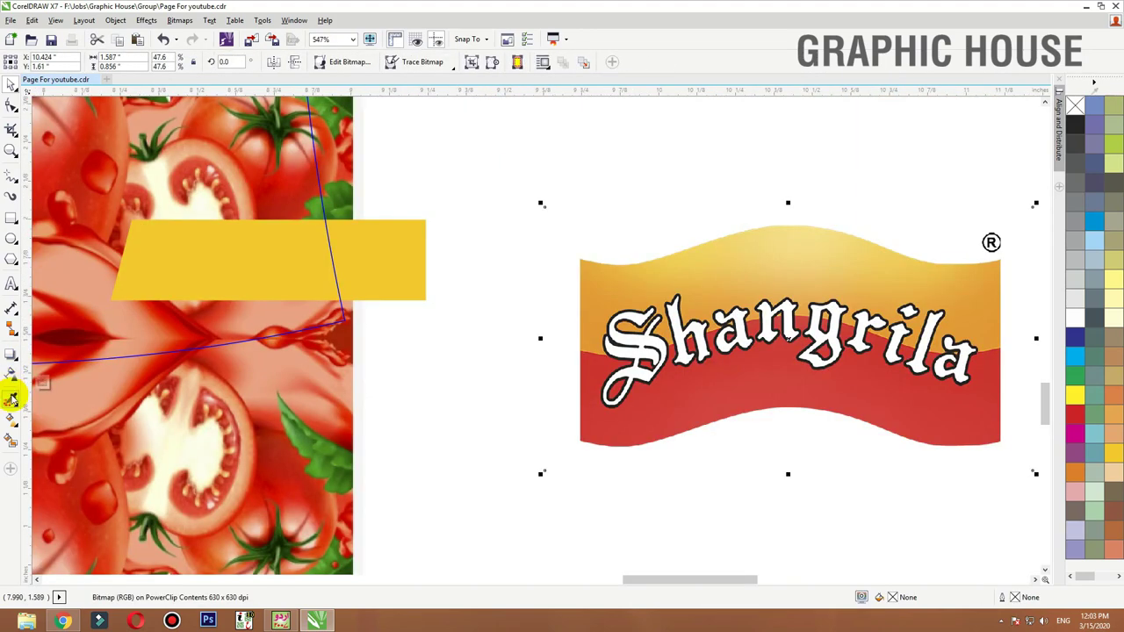
Step: Fill the yellow tag with the orange sampled from the logo copy, R248 G153 B42
click(11, 397)
click(325, 262)
key(space)
click(326, 271)
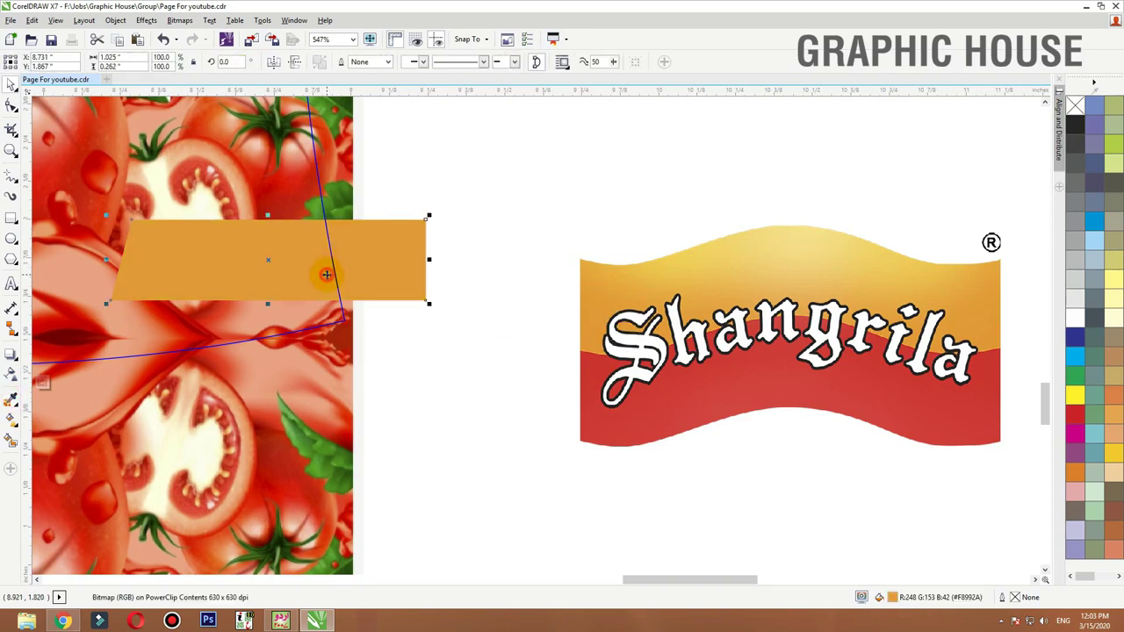
Step: Apply an elliptical fountain fill to the orange tag, with white at the centre and orange at the edges
key(g)
drag(298, 290, 299, 217)
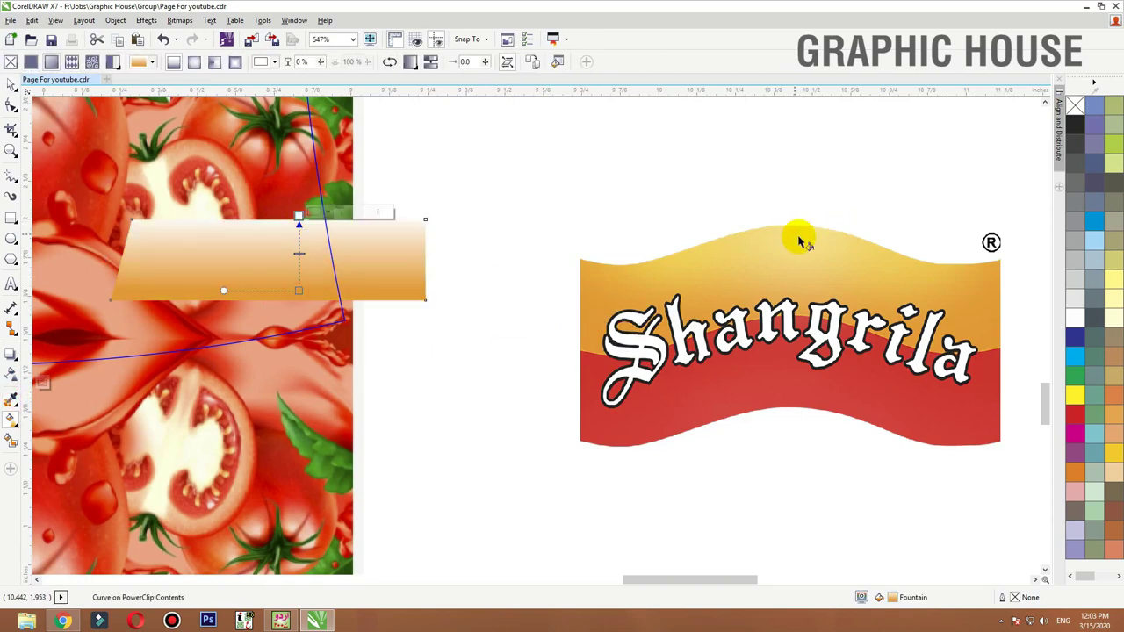
click(195, 64)
Step: Set the centre colour of the tag's fountain fill to the light yellow sampled from the logo copy
click(299, 254)
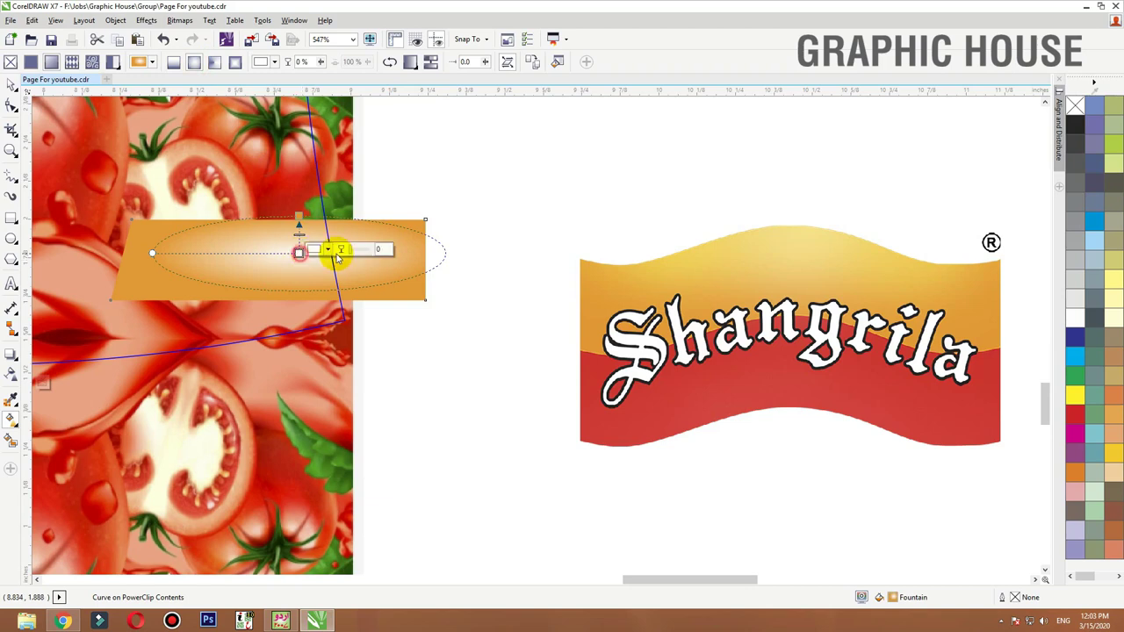
click(323, 253)
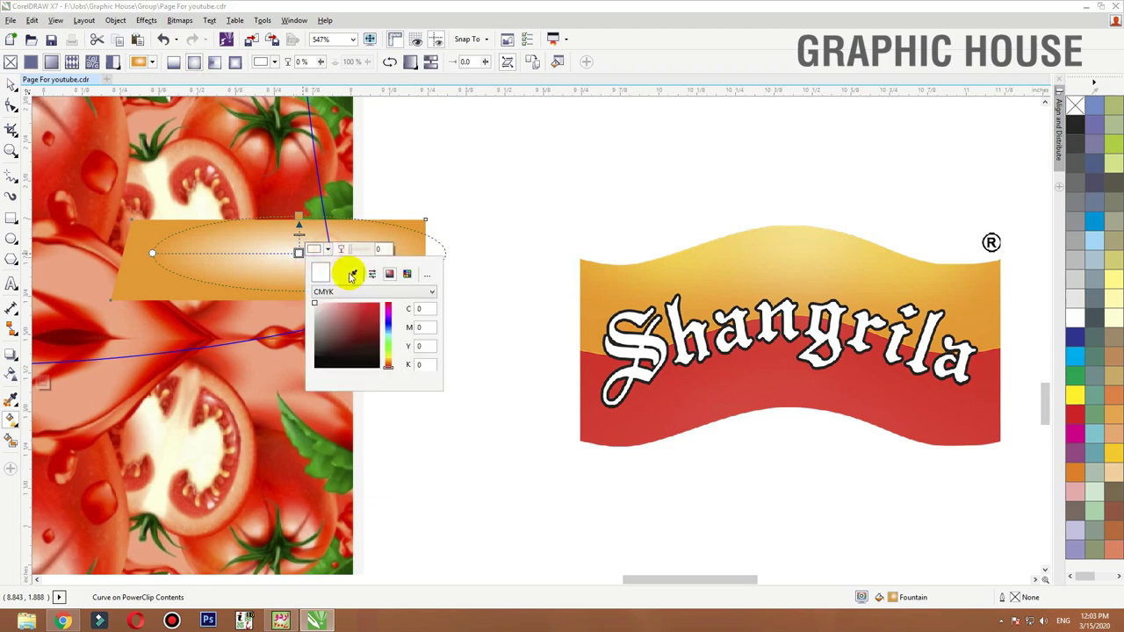
click(352, 274)
click(818, 256)
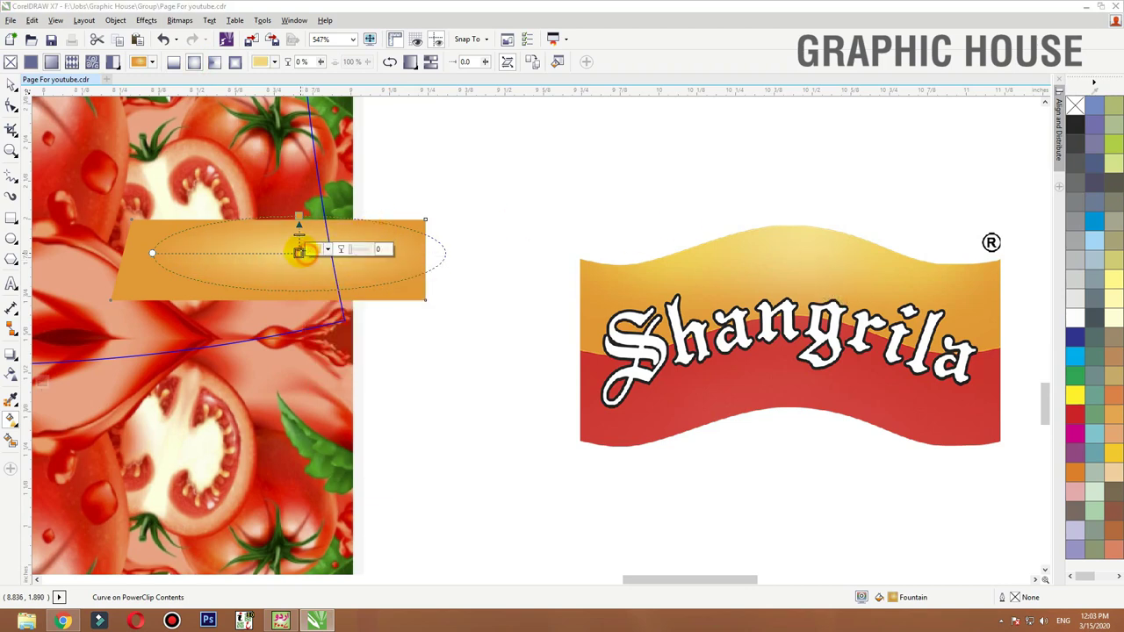
click(534, 192)
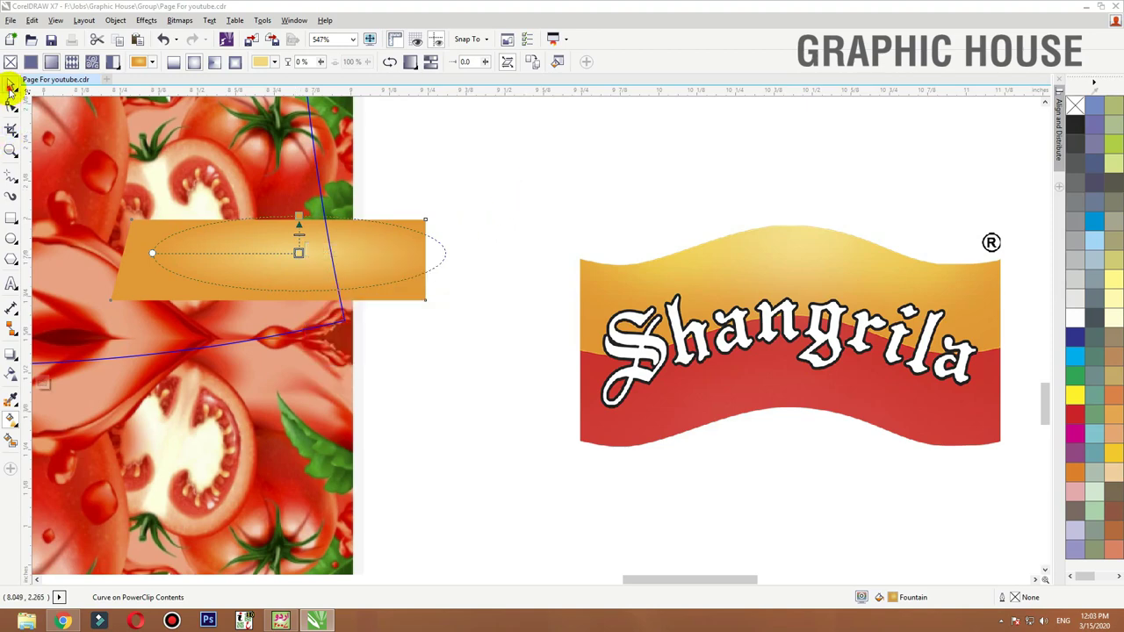
Step: Make the 500g weight text on the gradient tag bold
click(10, 88)
click(261, 256)
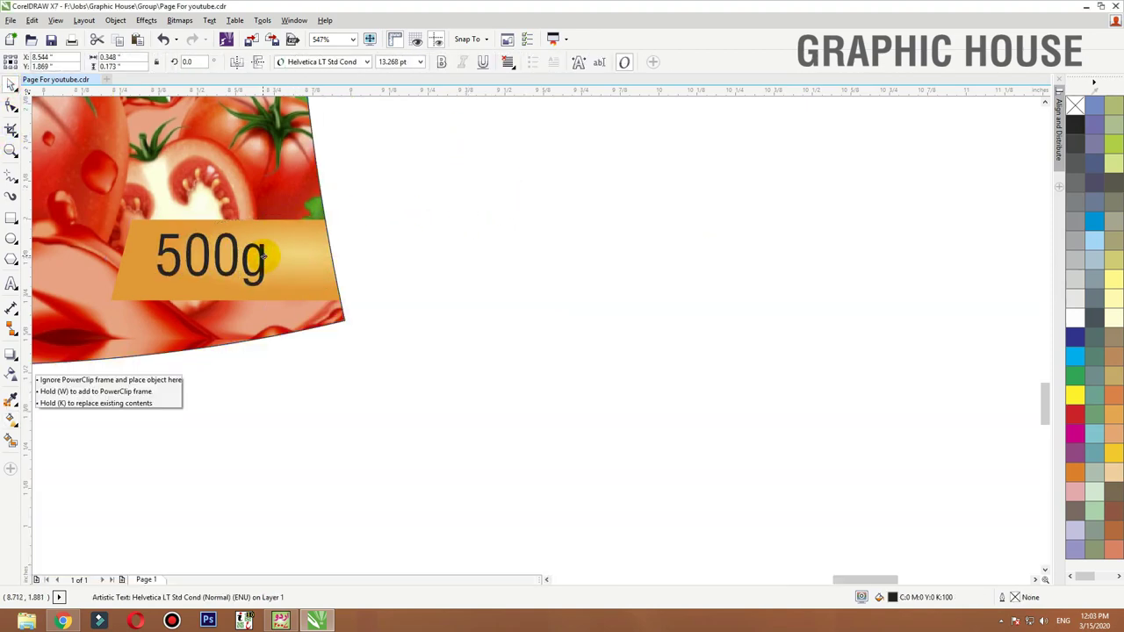
click(444, 64)
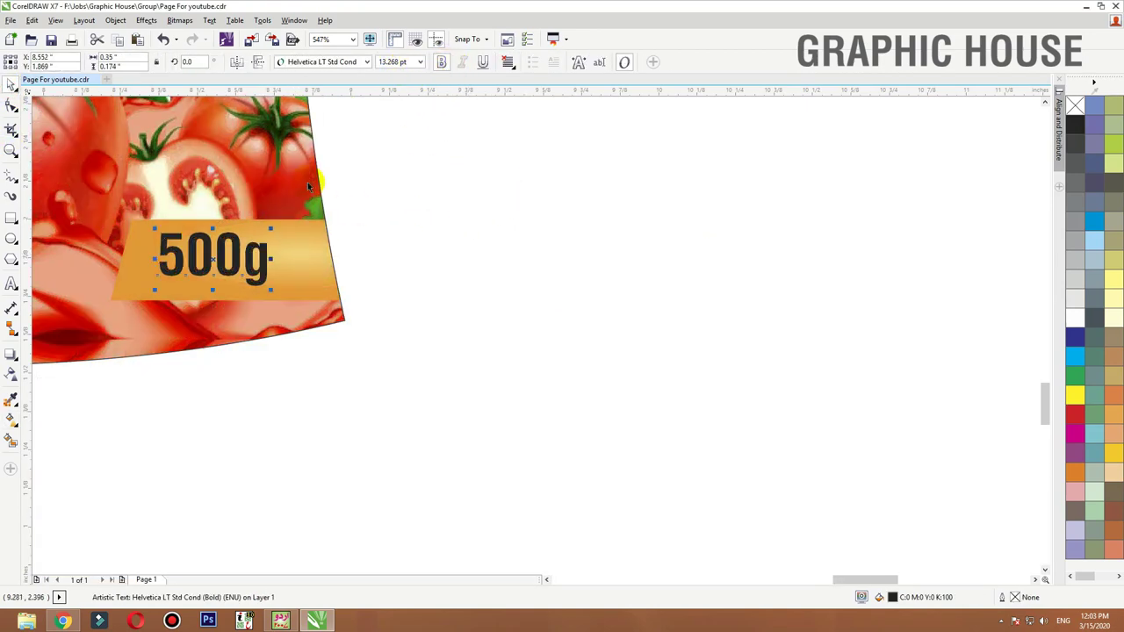
Step: Duplicate the gradient tag inside the label contents, offset slightly up and right, and fill the rear tag black as a shadow edge
double_click(308, 243)
scroll(233, 352, up, 2)
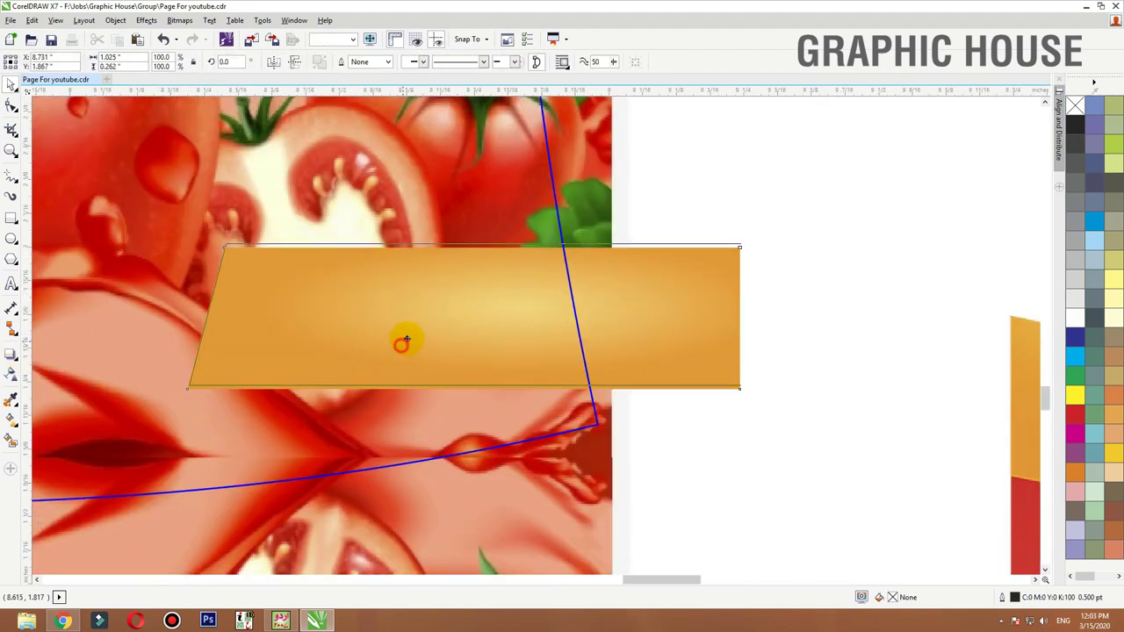
click(403, 337)
click(204, 391)
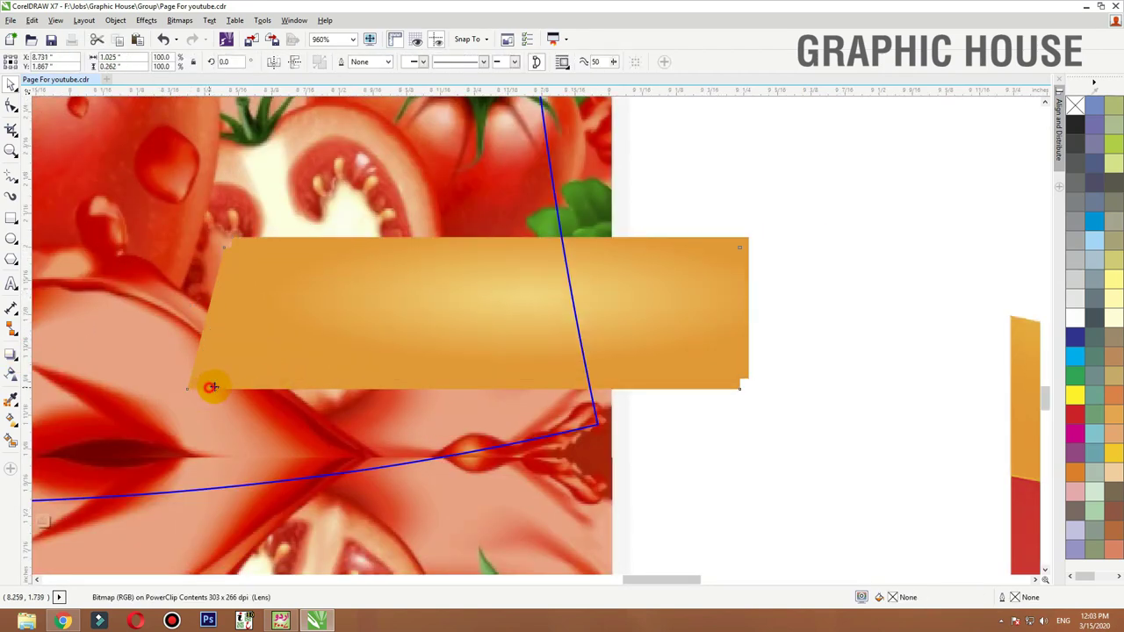
click(1075, 124)
ctrl+click(862, 192)
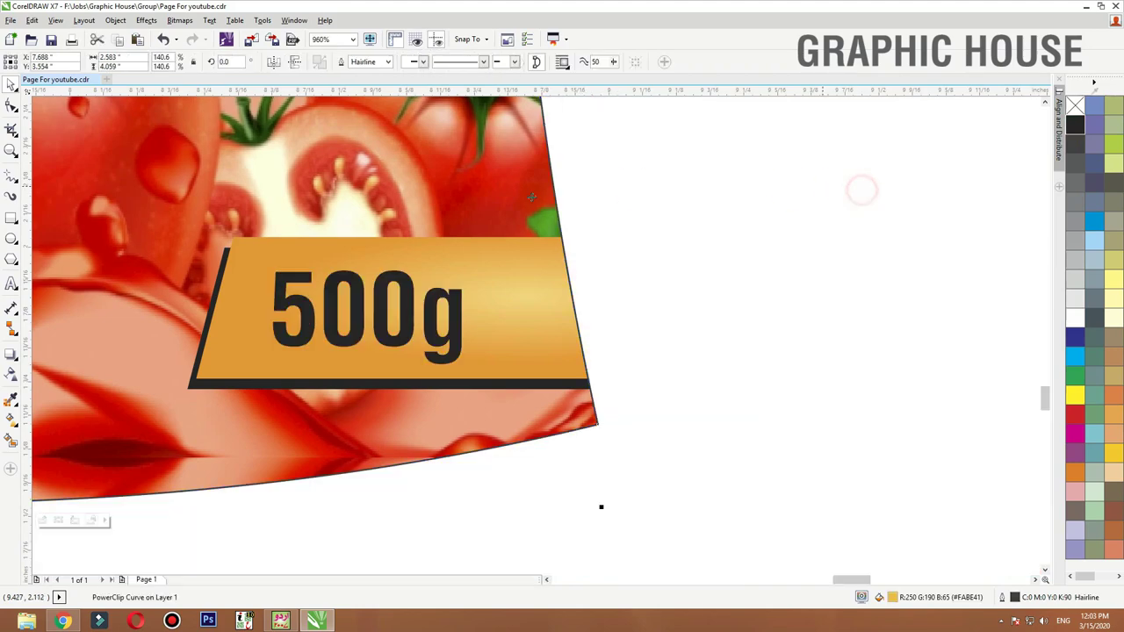
Step: Fill the label's yellow background shape with white
scroll(395, 332, down, 3)
key(shift+F2)
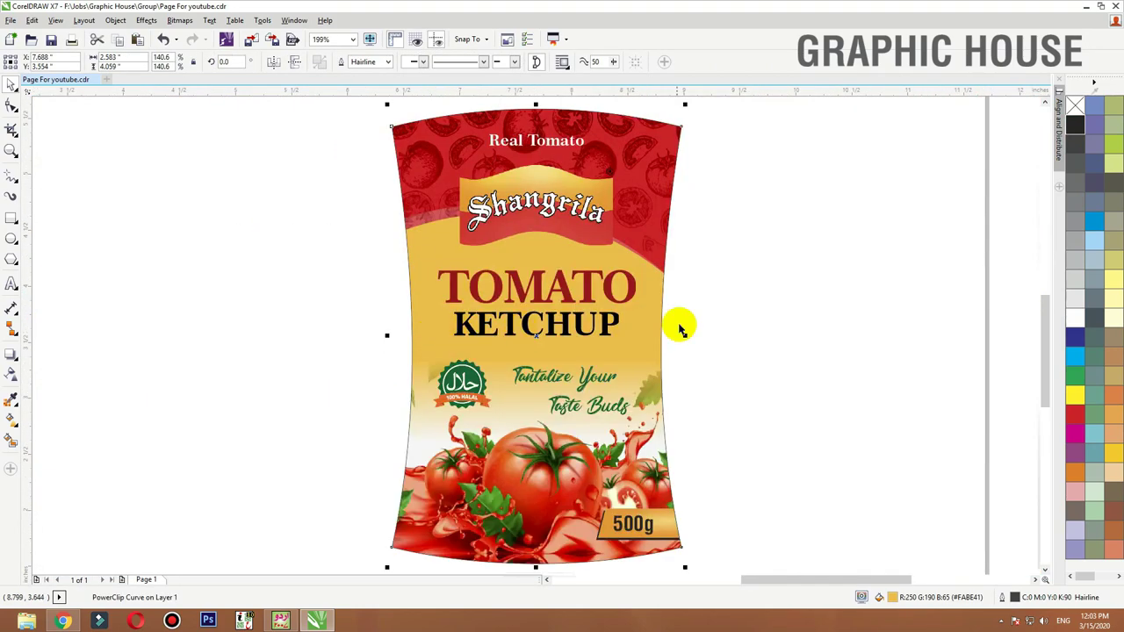
click(1070, 318)
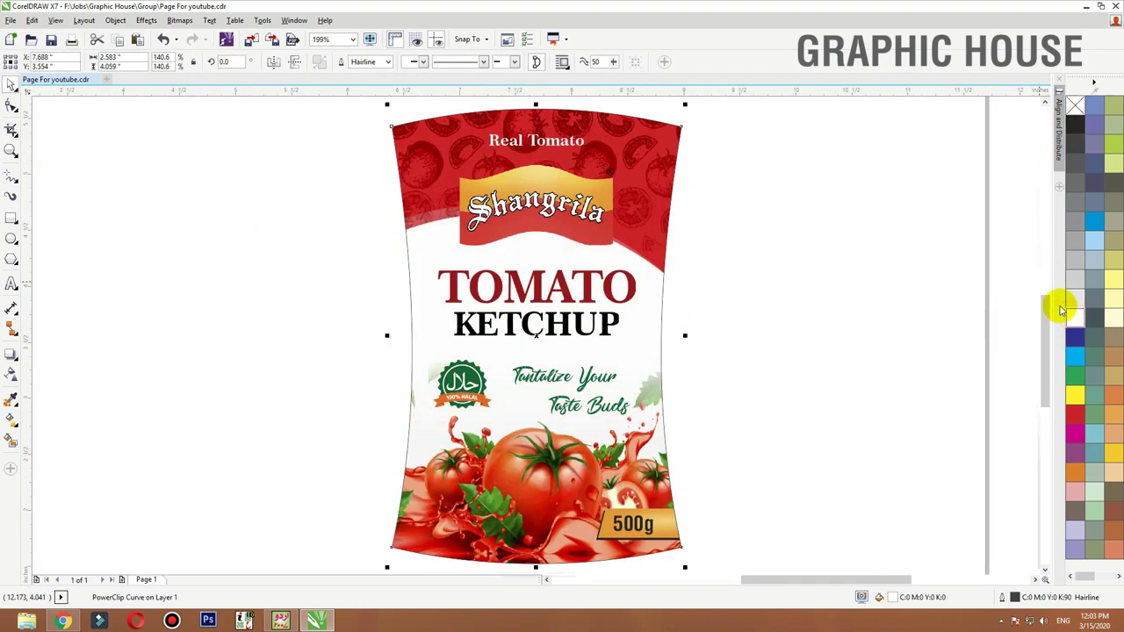
Step: Nudge the TOMATO KETCHUP title down slightly and align the halal badge with the Tantalize Your Taste Buds slogan
drag(786, 243, 364, 354)
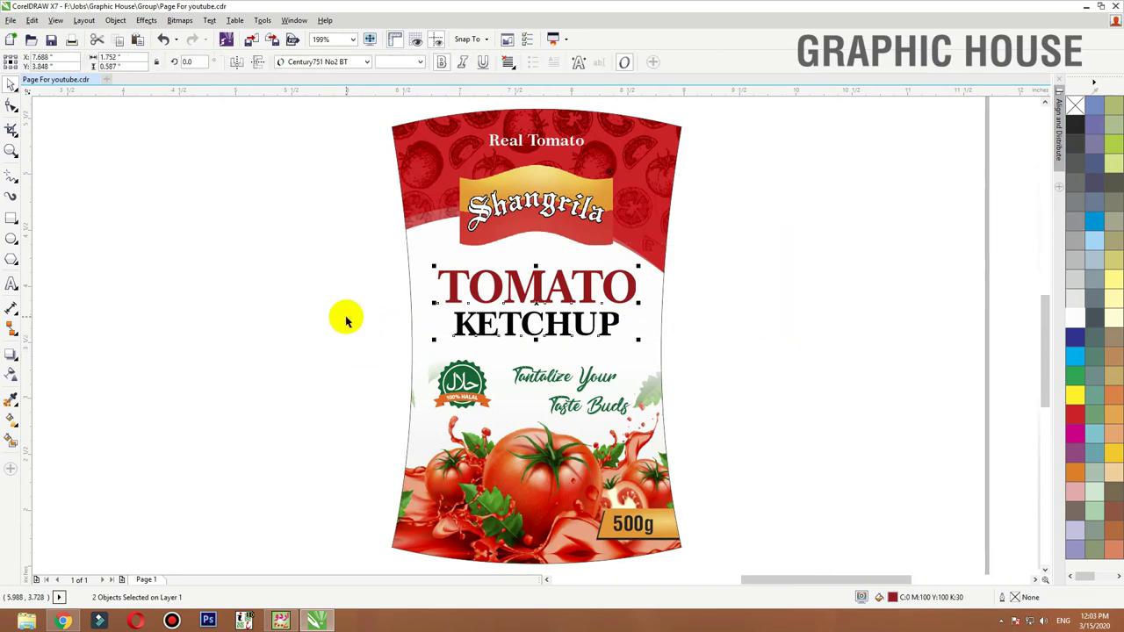
drag(747, 345, 381, 426)
key(e)
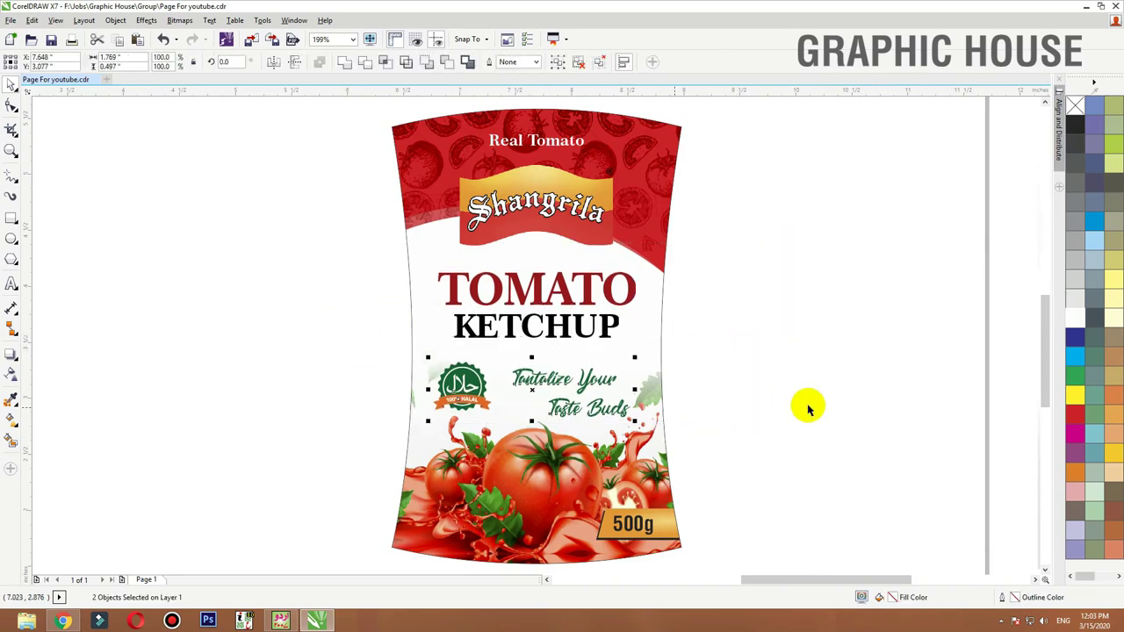
click(808, 407)
drag(619, 408, 619, 407)
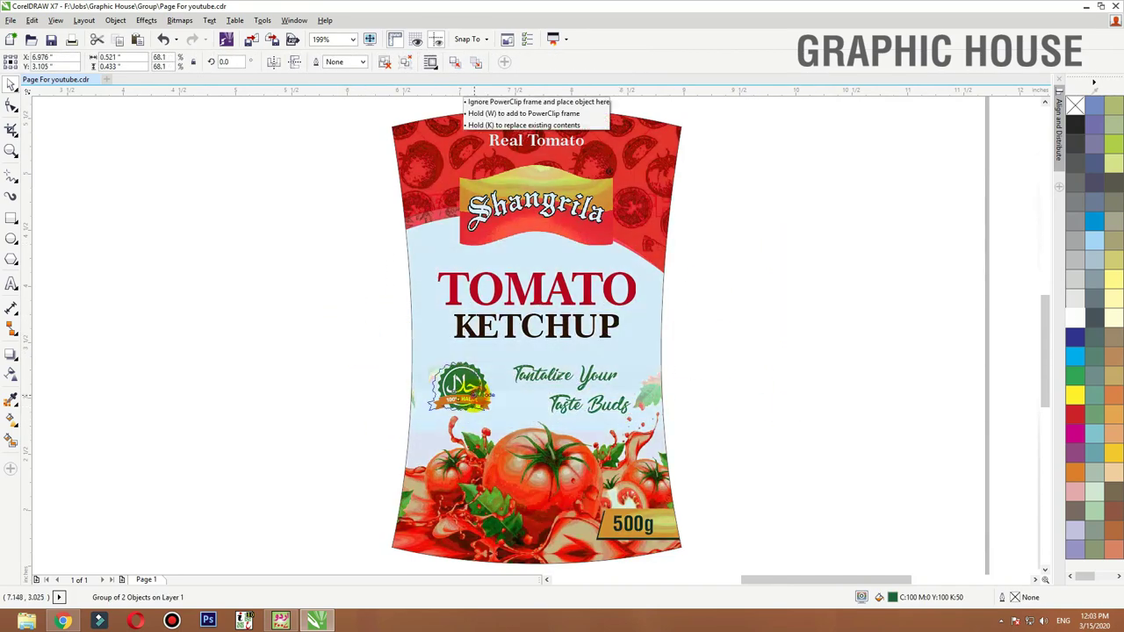
click(729, 319)
Step: Duplicate the ketchup bottle mockup with its label and place the copy between the original bottle and the white label
scroll(278, 325, down, 2)
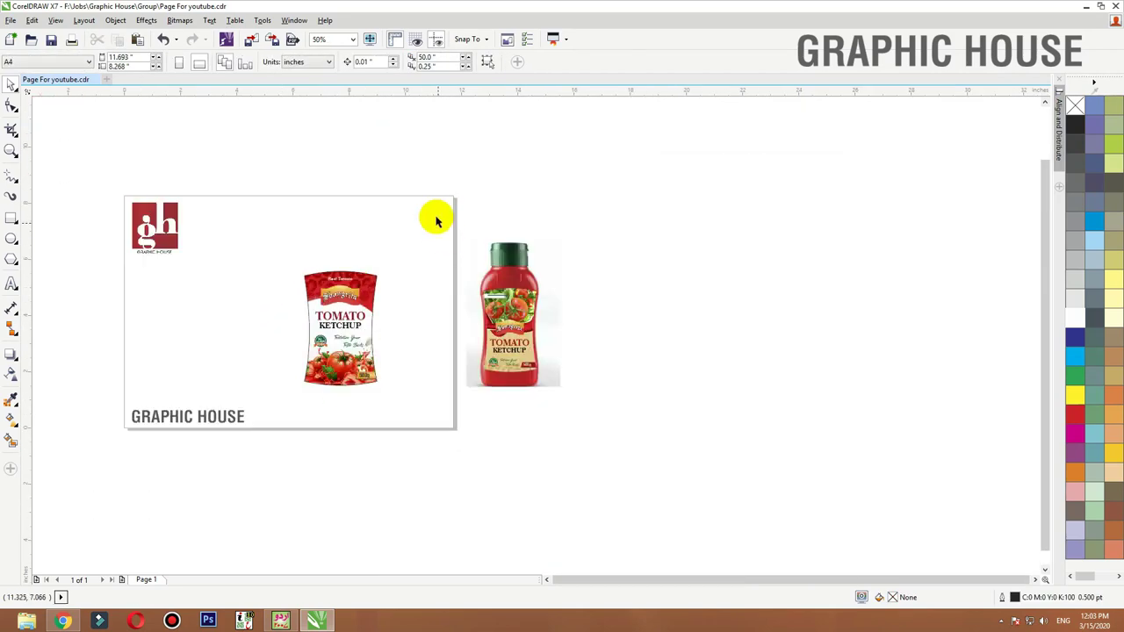
drag(436, 216, 582, 427)
scroll(516, 303, up, 2)
scroll(674, 332, down, 1)
drag(645, 344, 474, 369)
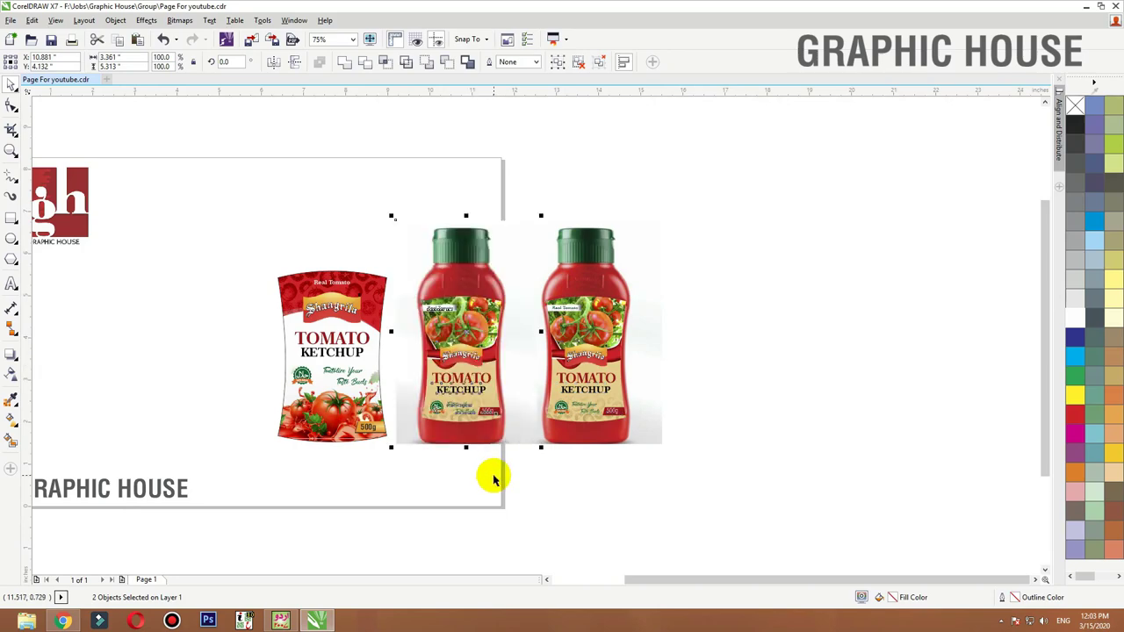
click(620, 489)
Step: Place a grouped copy of the white label, scaled to about 75%, over the label on the duplicated bottle
scroll(195, 369, up, 2)
drag(190, 181, 557, 547)
drag(527, 190, 480, 237)
right_click(480, 237)
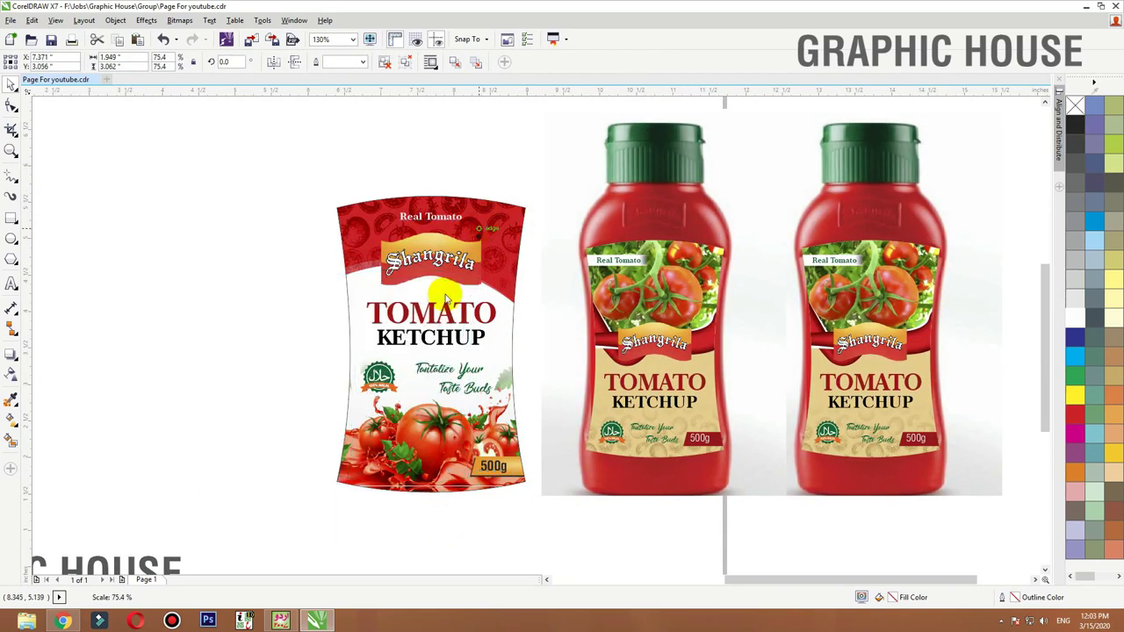
drag(440, 320, 683, 293)
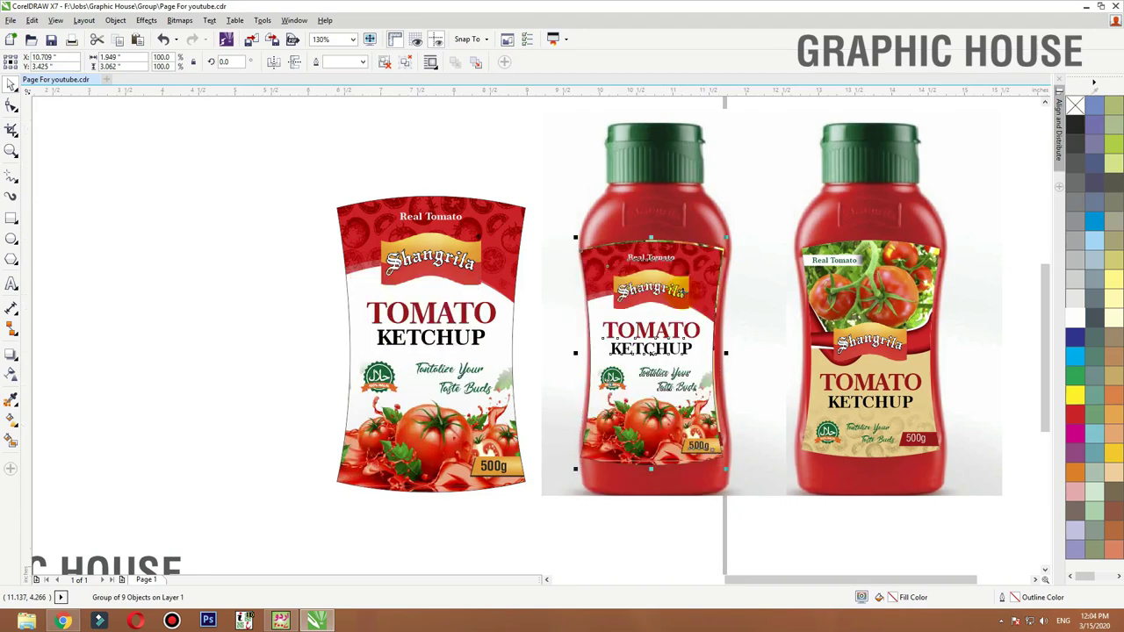
Step: Delete the old label beneath the white one on the duplicated bottle, keeping the white label in place
alt+click(689, 282)
key(Delete)
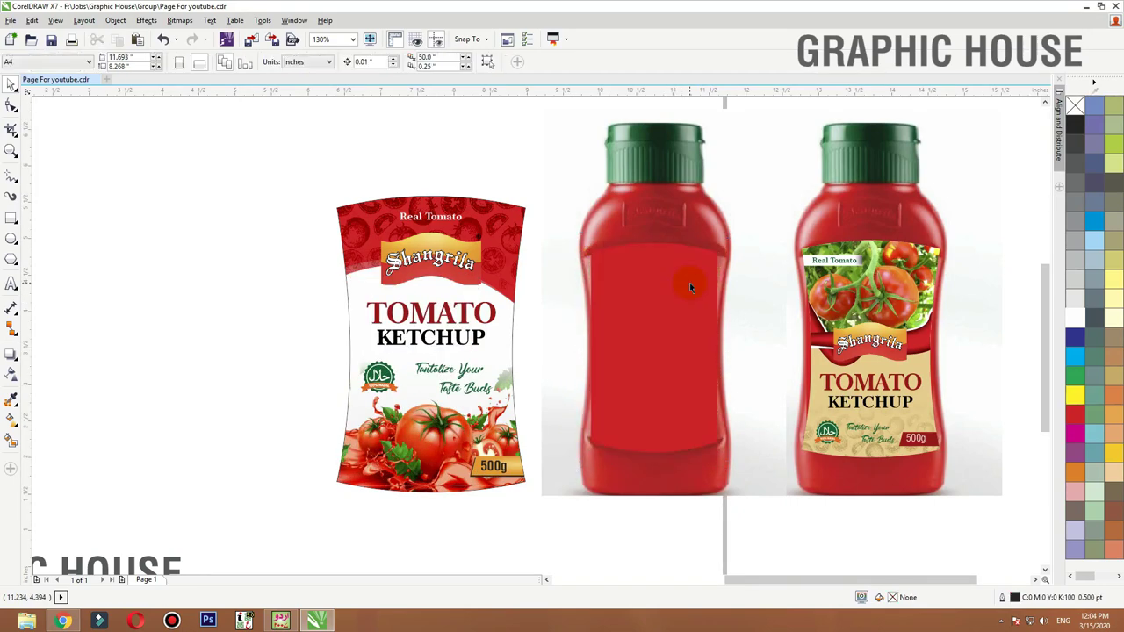
key(ctrl+z)
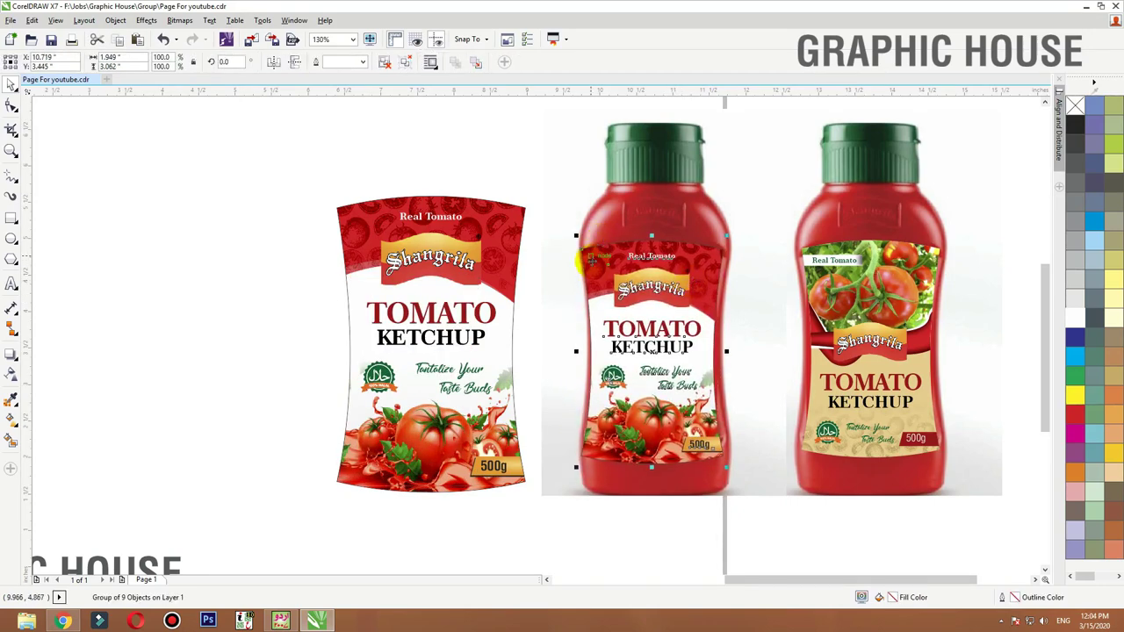
Step: Frame the flat white label and both bottle mockups together to compare the two designs
scroll(596, 265, down, 2)
drag(852, 152, 428, 416)
key(shift+F2)
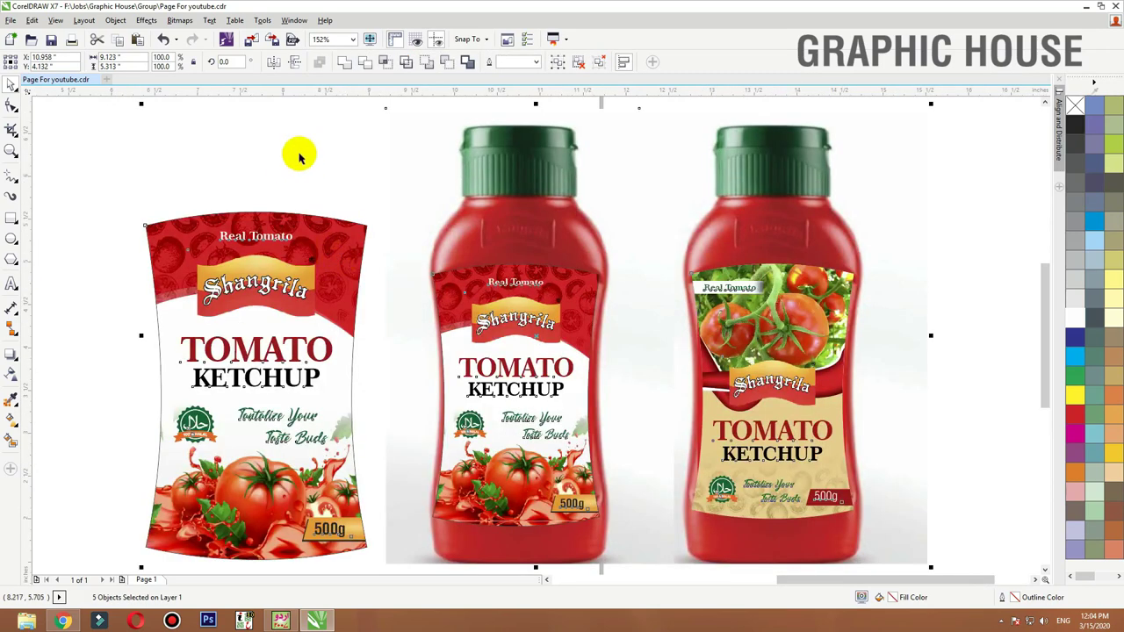
click(296, 158)
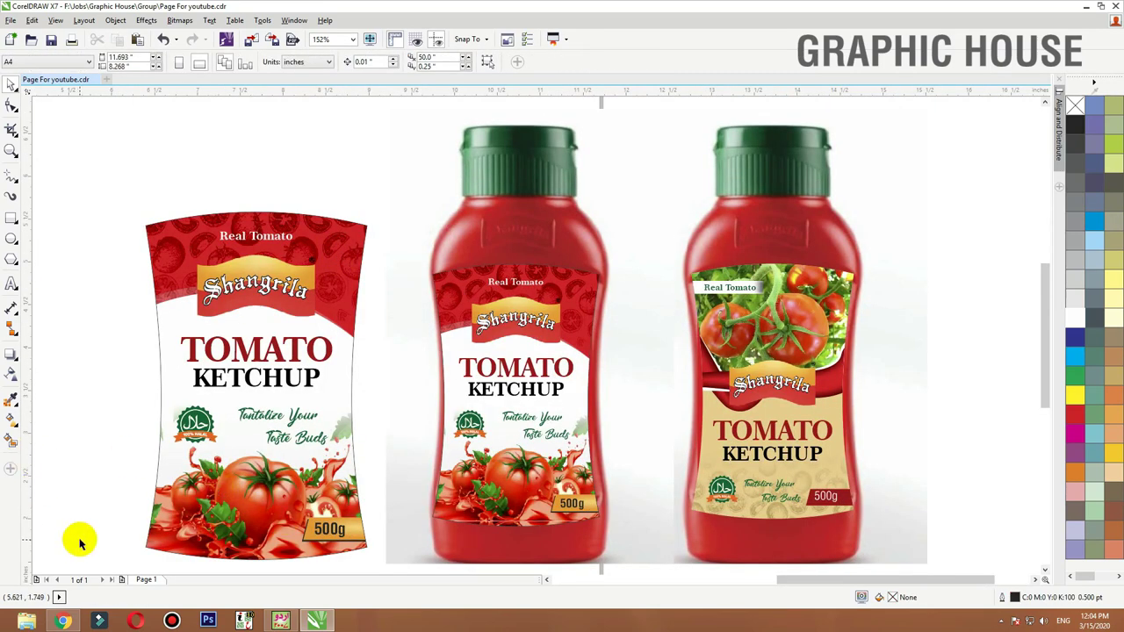